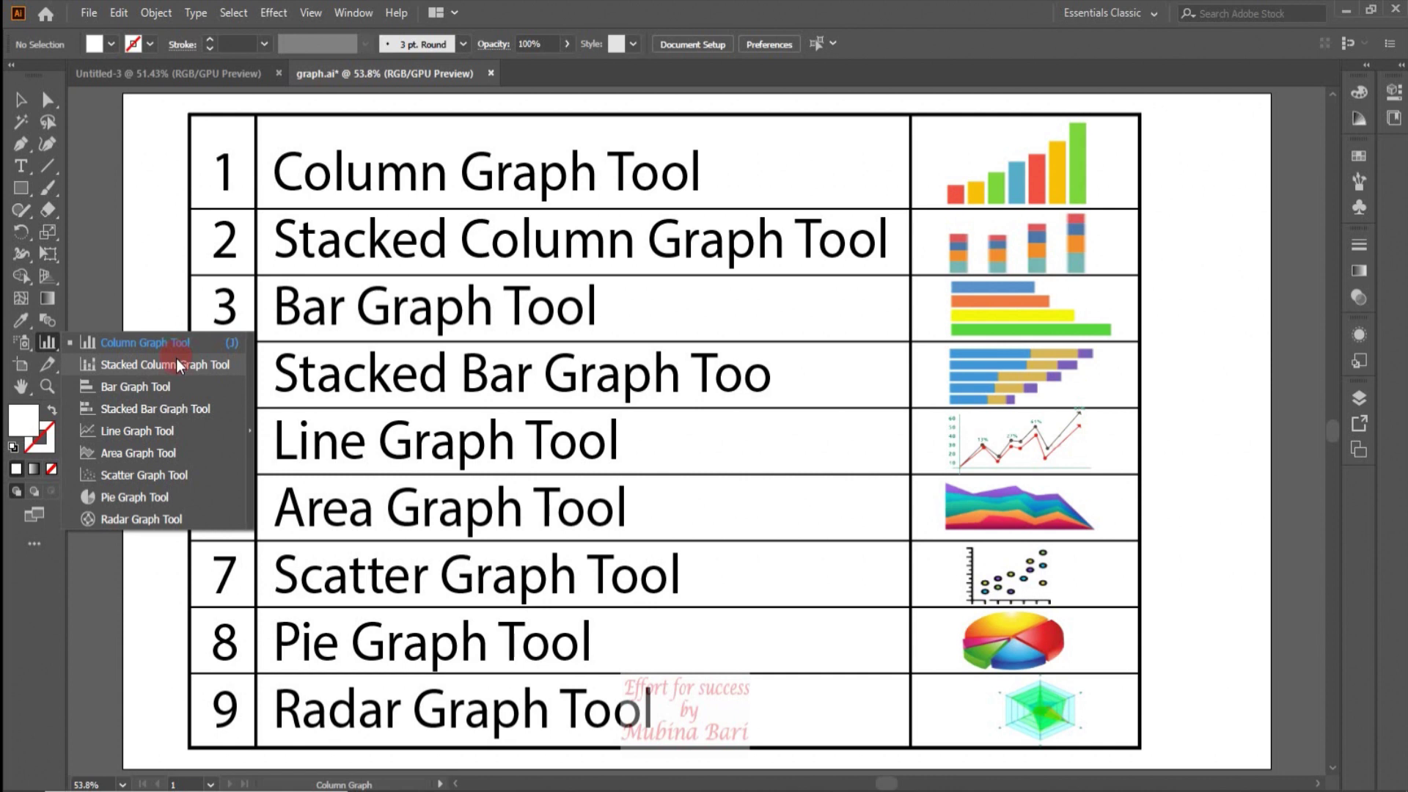
# - Detach the graph tools into a floating group and arrange them as a vertical strip beside the main tools
pyautogui.click(249, 431)
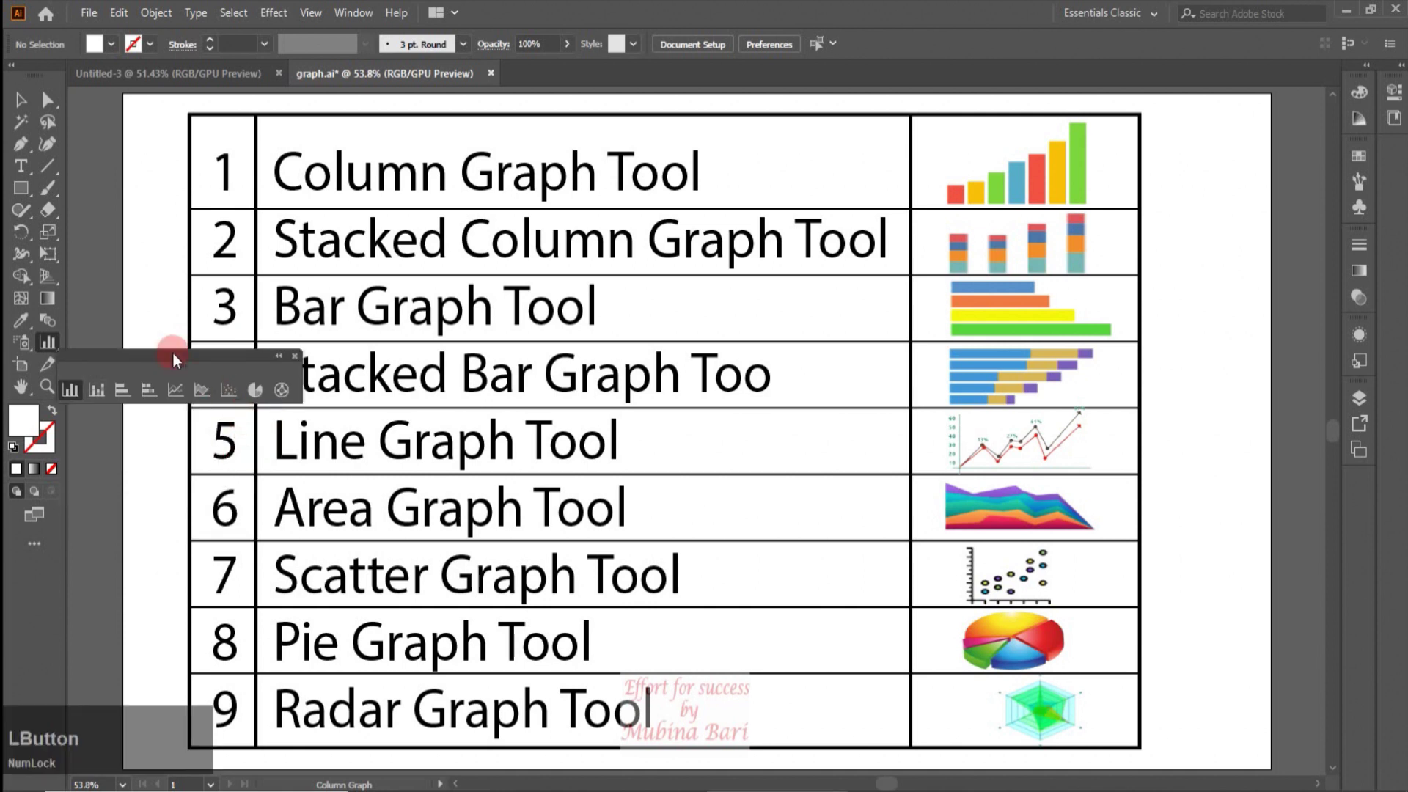
pyautogui.moveTo(173, 354); pyautogui.dragTo(218, 157)
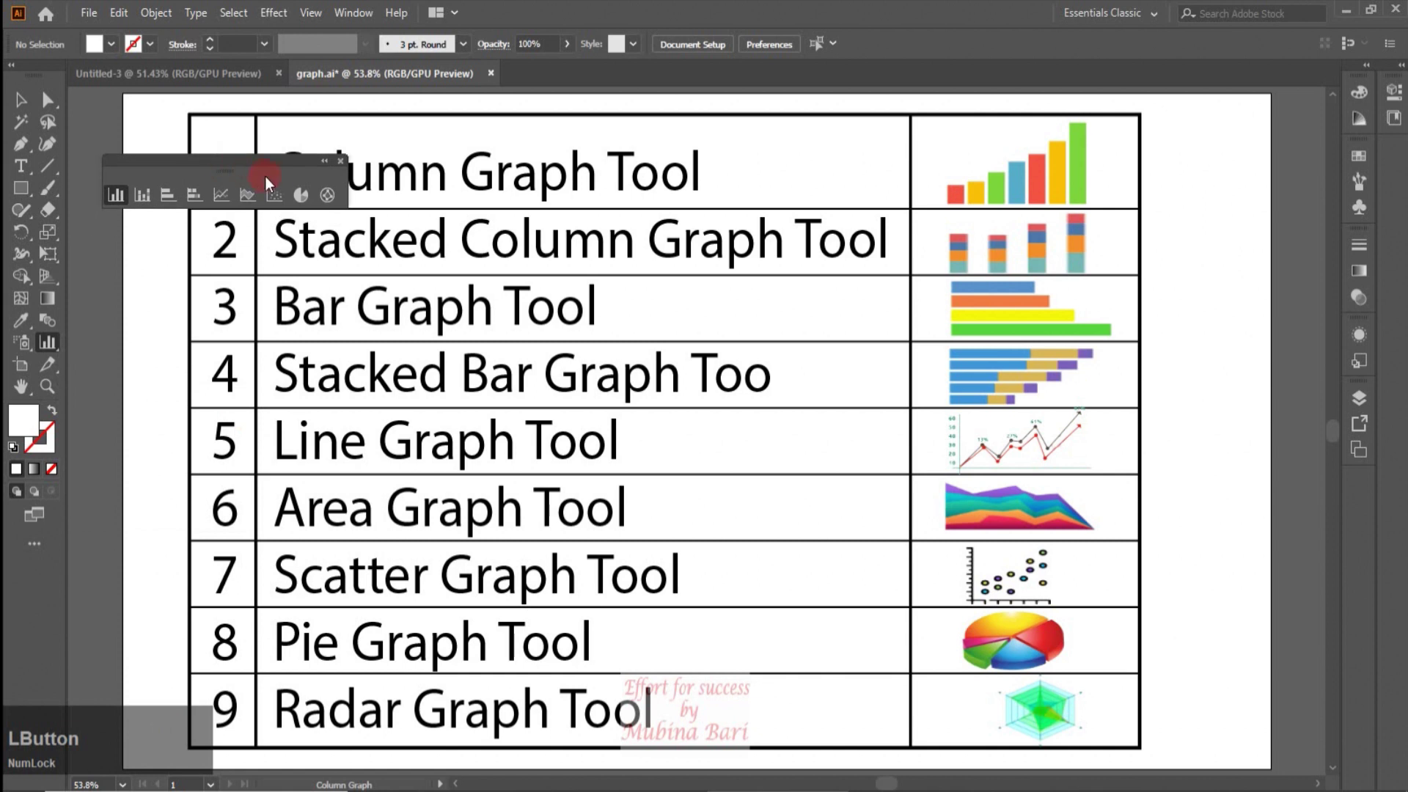
pyautogui.moveTo(251, 158)
pyautogui.mouseDown()
pyautogui.moveTo(222, 151)
pyautogui.moveTo(233, 154)
pyautogui.mouseUp()
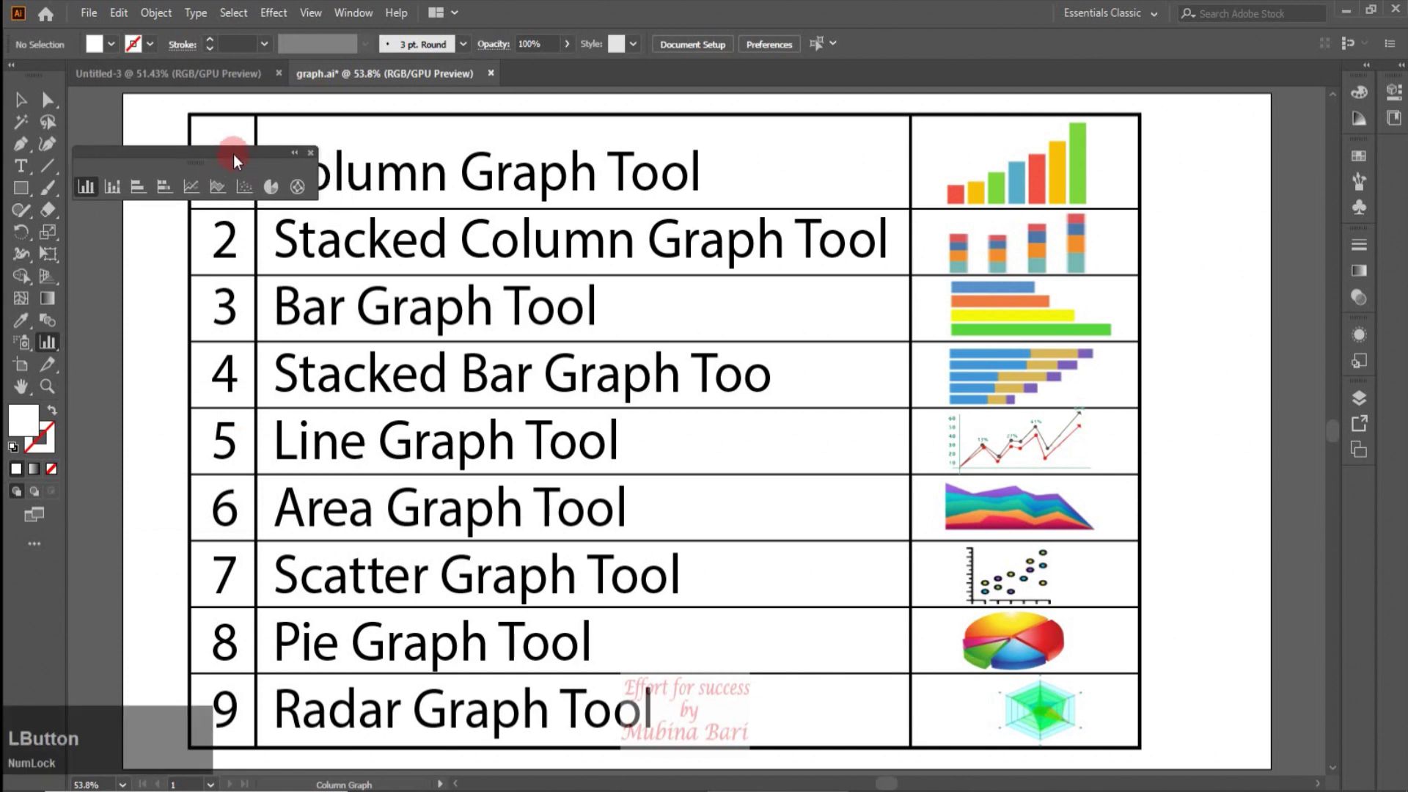
pyautogui.click(291, 155)
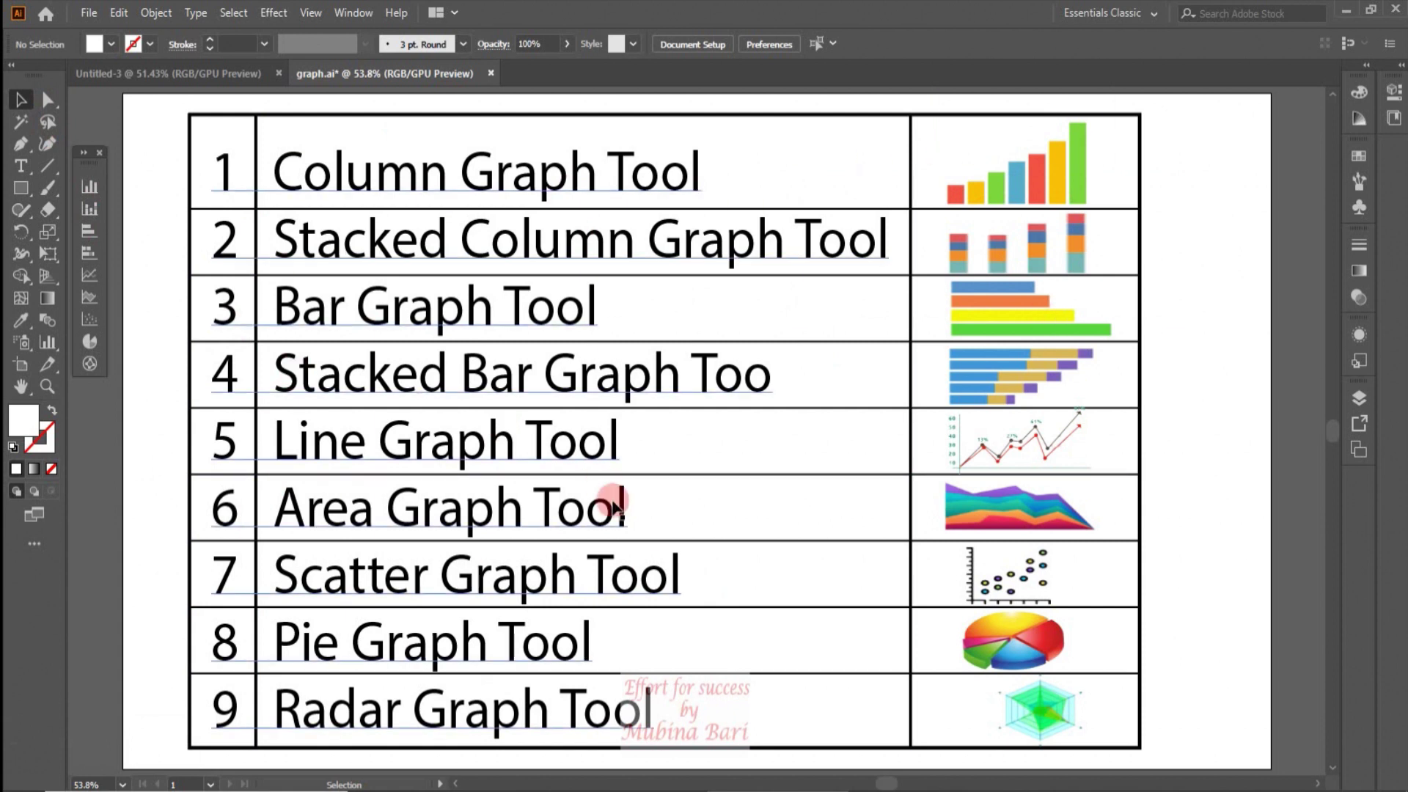
# - Examine the sample picture of each of the nine graph types at 200% zoom, from column graph down to radar graph
pyautogui.click(47, 386)
pyautogui.click(1010, 176)
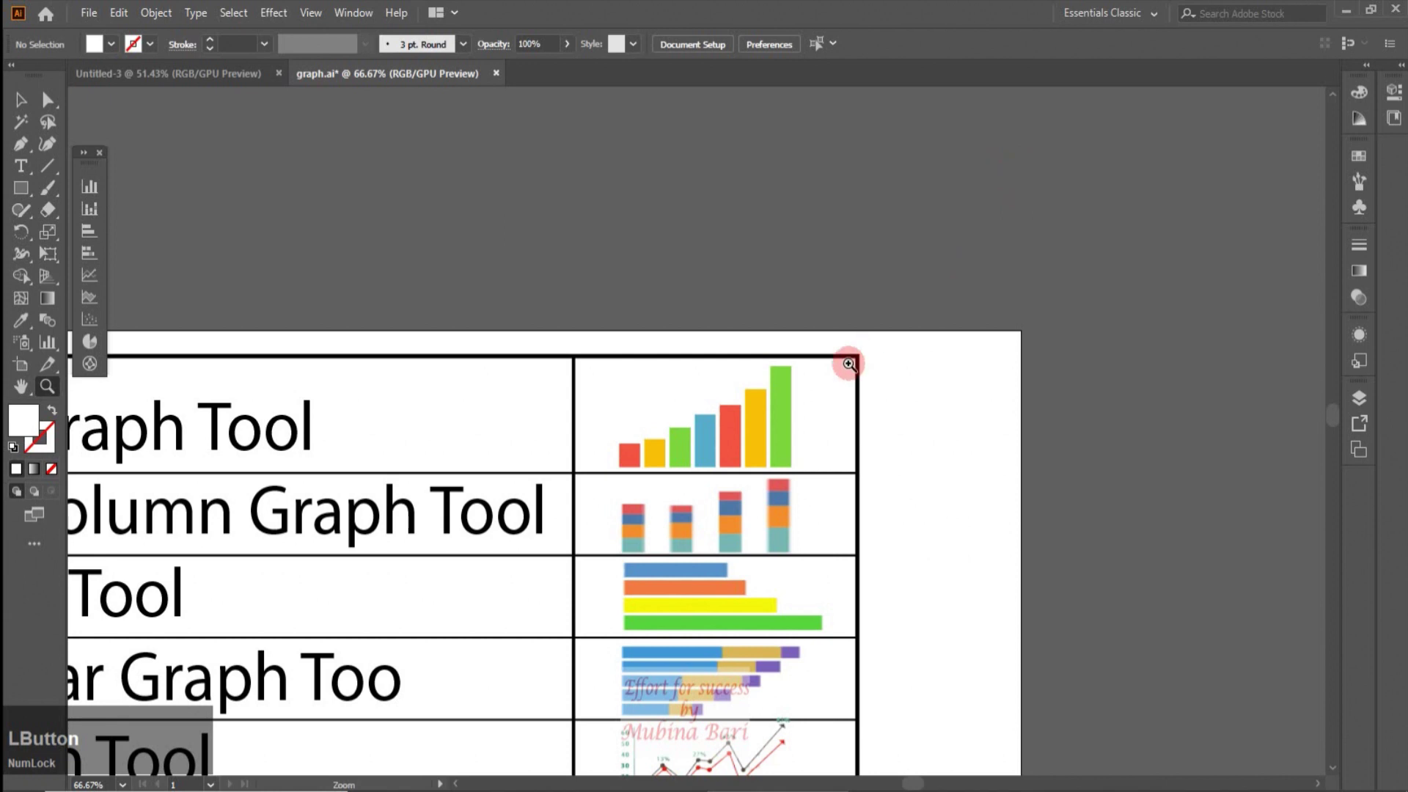
pyautogui.click(812, 411)
pyautogui.click(779, 436)
pyautogui.press('space')
pyautogui.moveTo(651, 317); pyautogui.dragTo(660, 276)
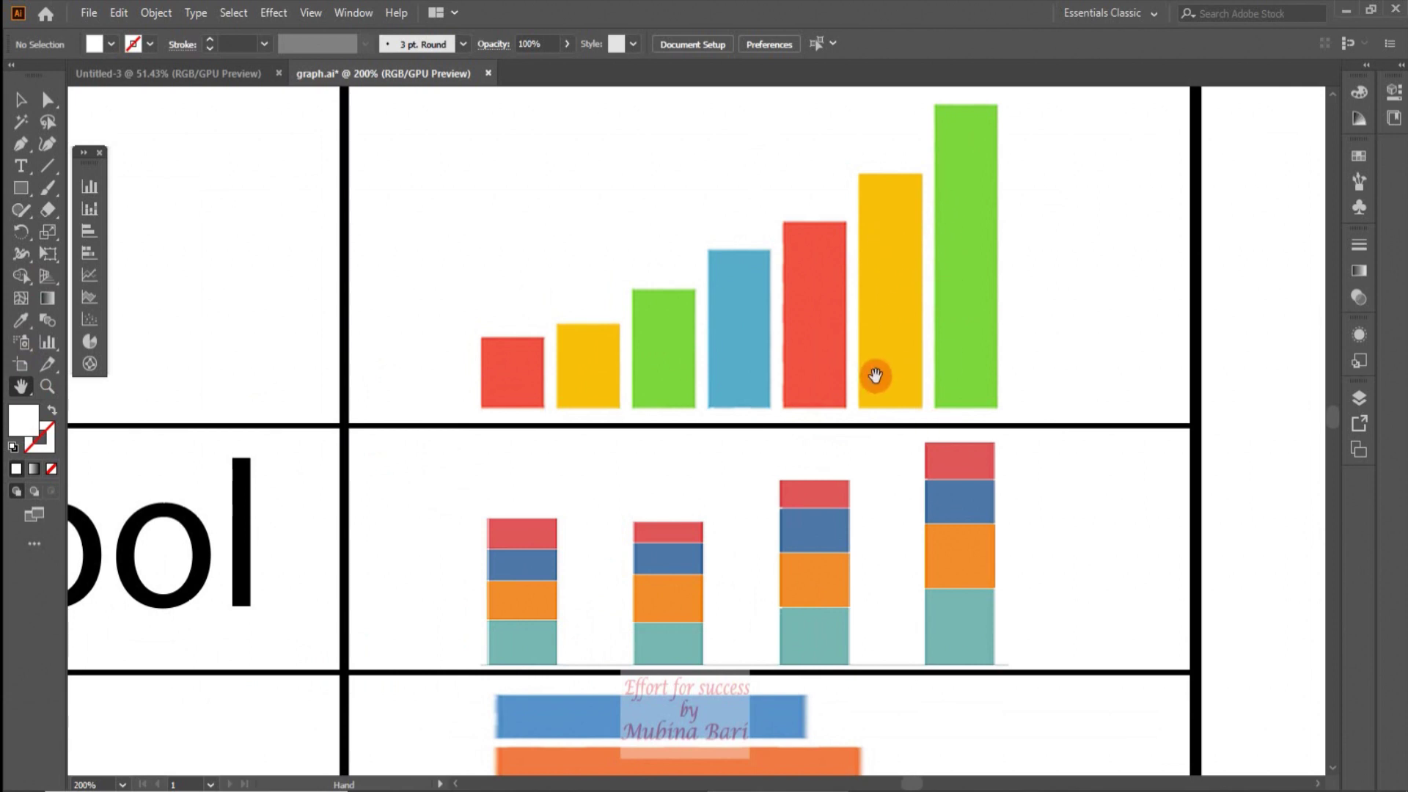
pyautogui.moveTo(795, 592); pyautogui.dragTo(834, 459)
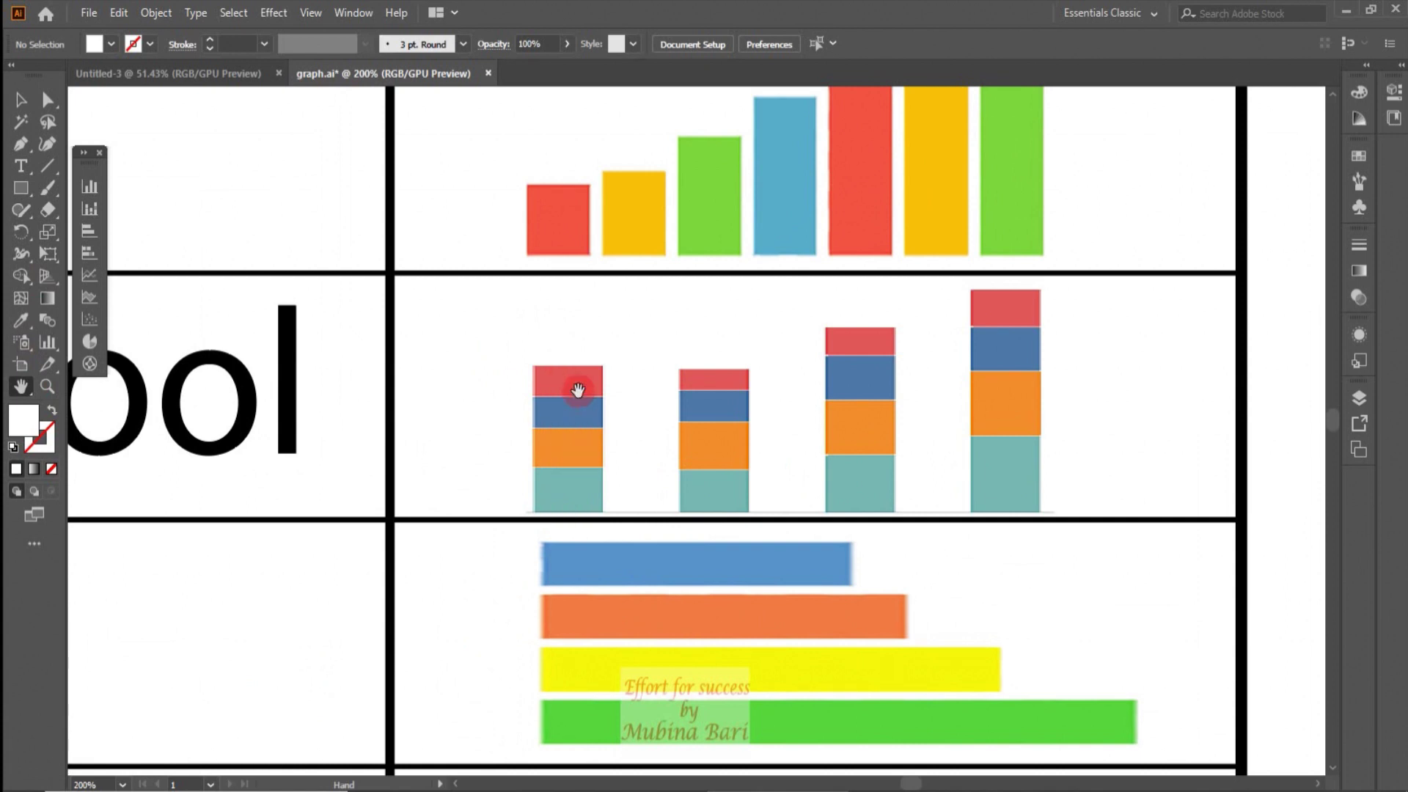
pyautogui.moveTo(646, 616); pyautogui.dragTo(652, 444)
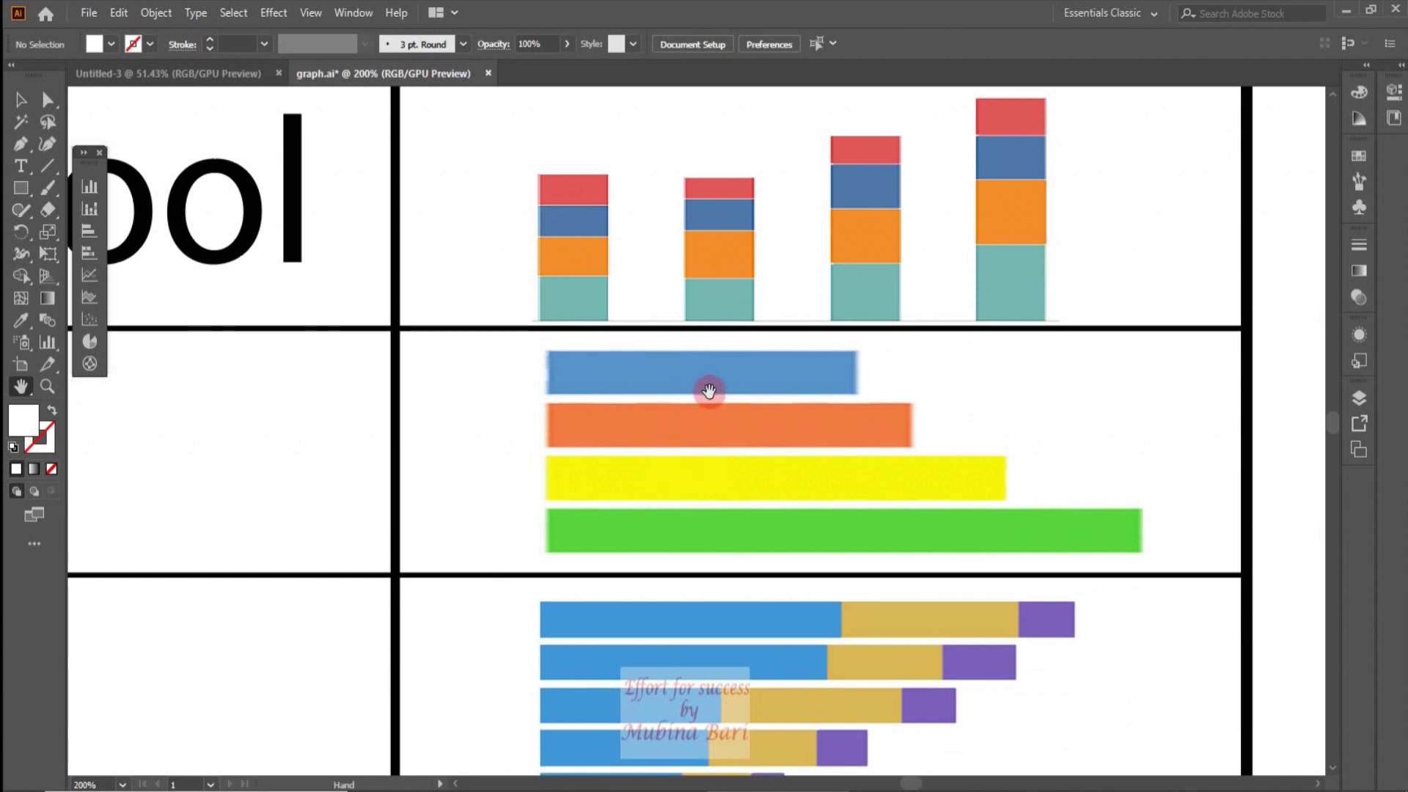
pyautogui.moveTo(724, 512); pyautogui.dragTo(745, 352)
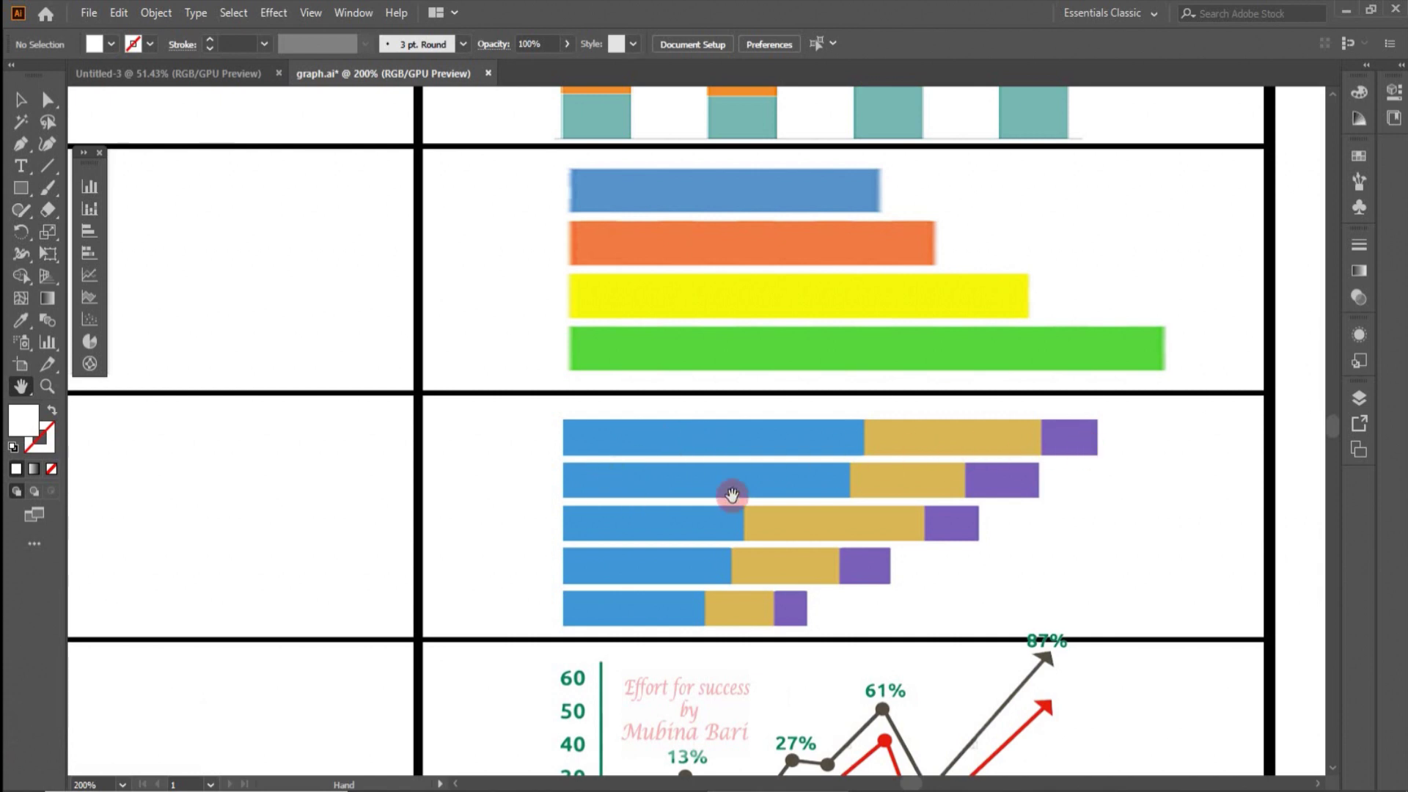
pyautogui.moveTo(864, 541); pyautogui.dragTo(890, 252)
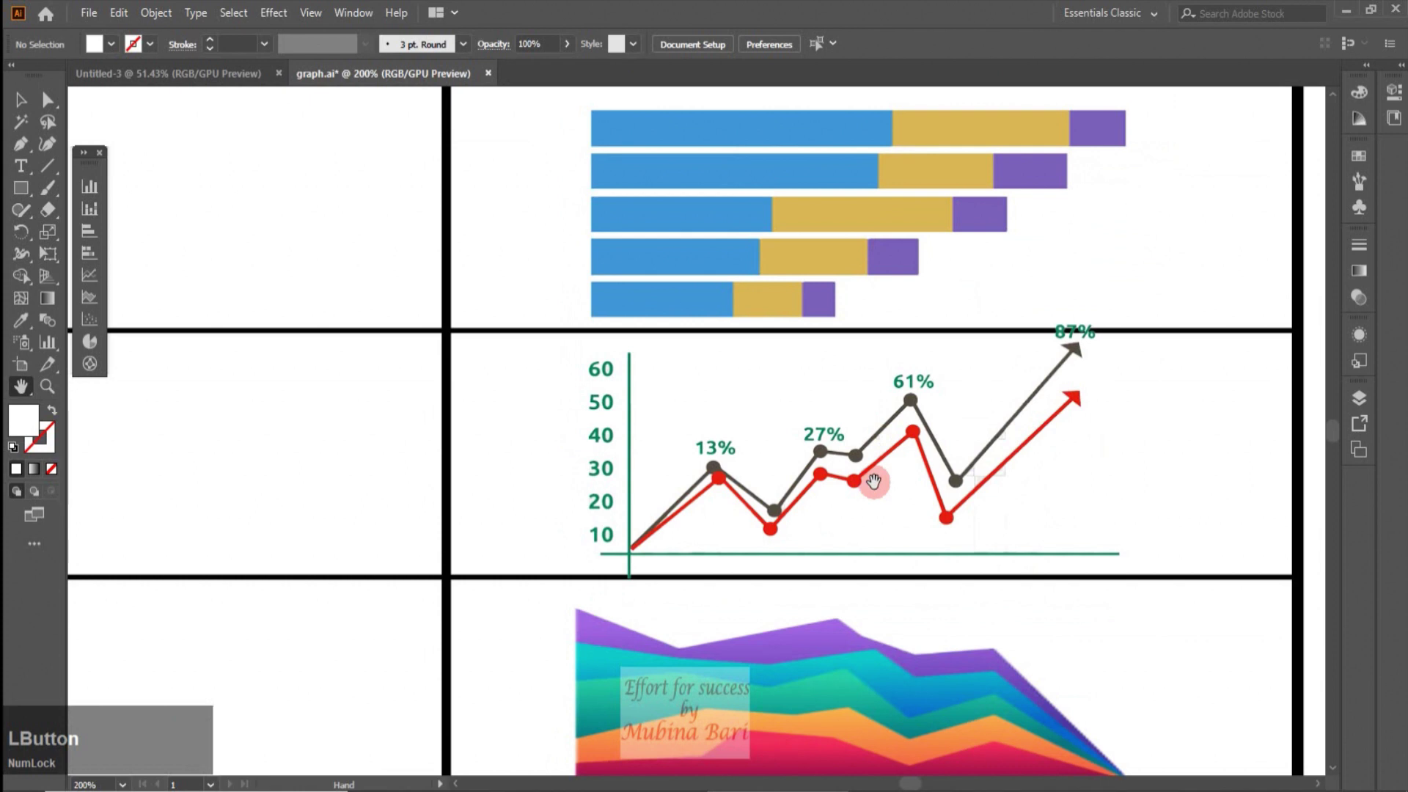
pyautogui.moveTo(841, 708); pyautogui.dragTo(874, 408)
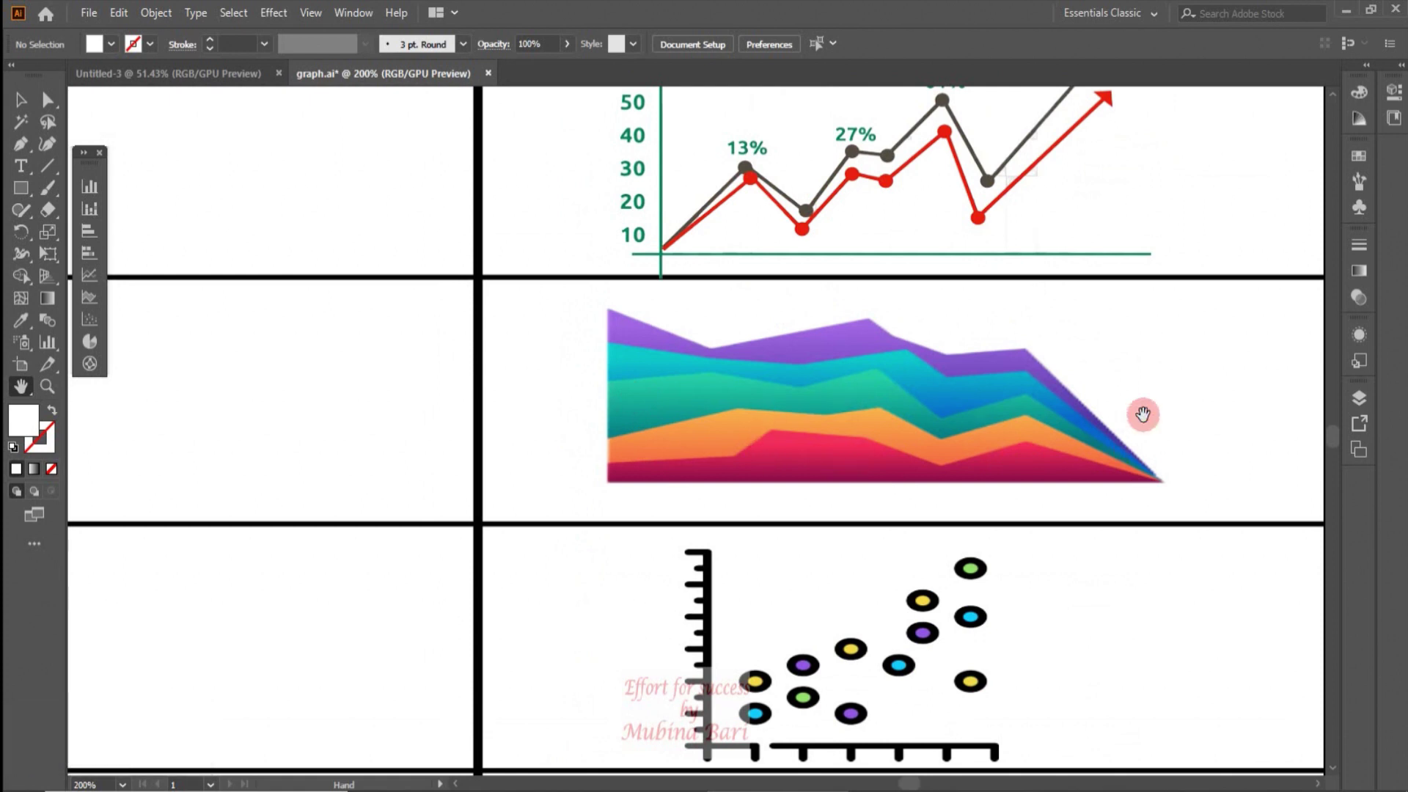
pyautogui.moveTo(911, 680); pyautogui.dragTo(910, 394)
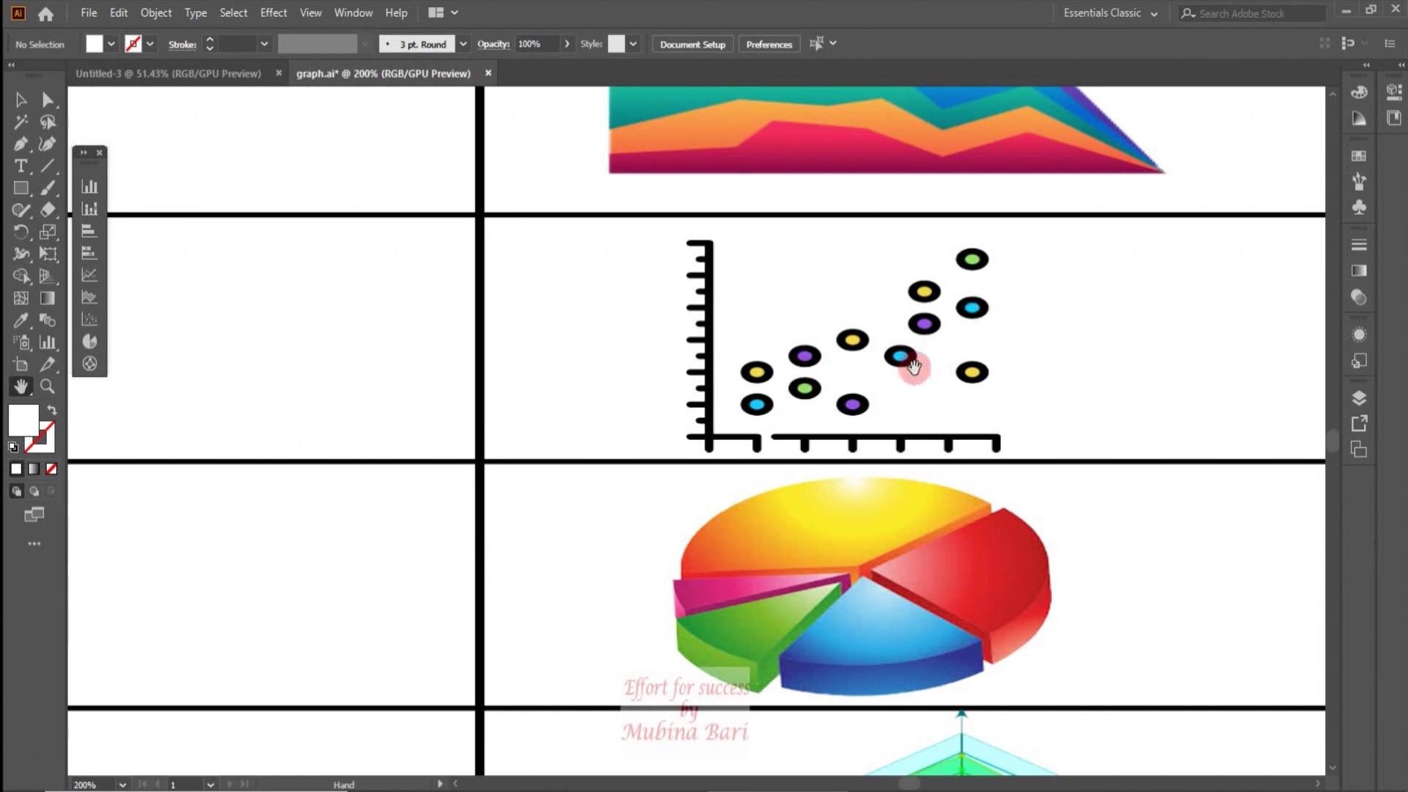
pyautogui.moveTo(880, 456); pyautogui.dragTo(876, 267)
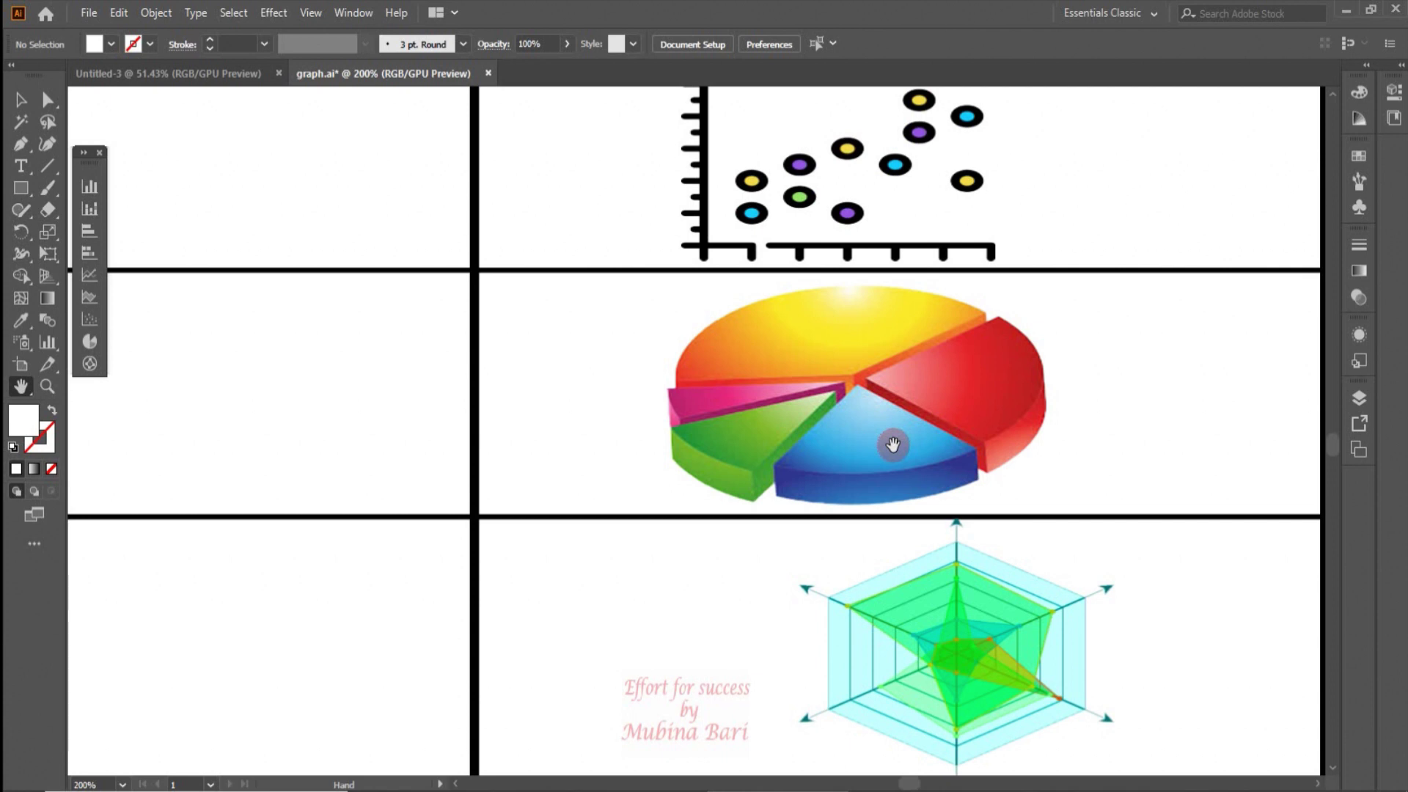
pyautogui.moveTo(915, 512); pyautogui.dragTo(911, 341)
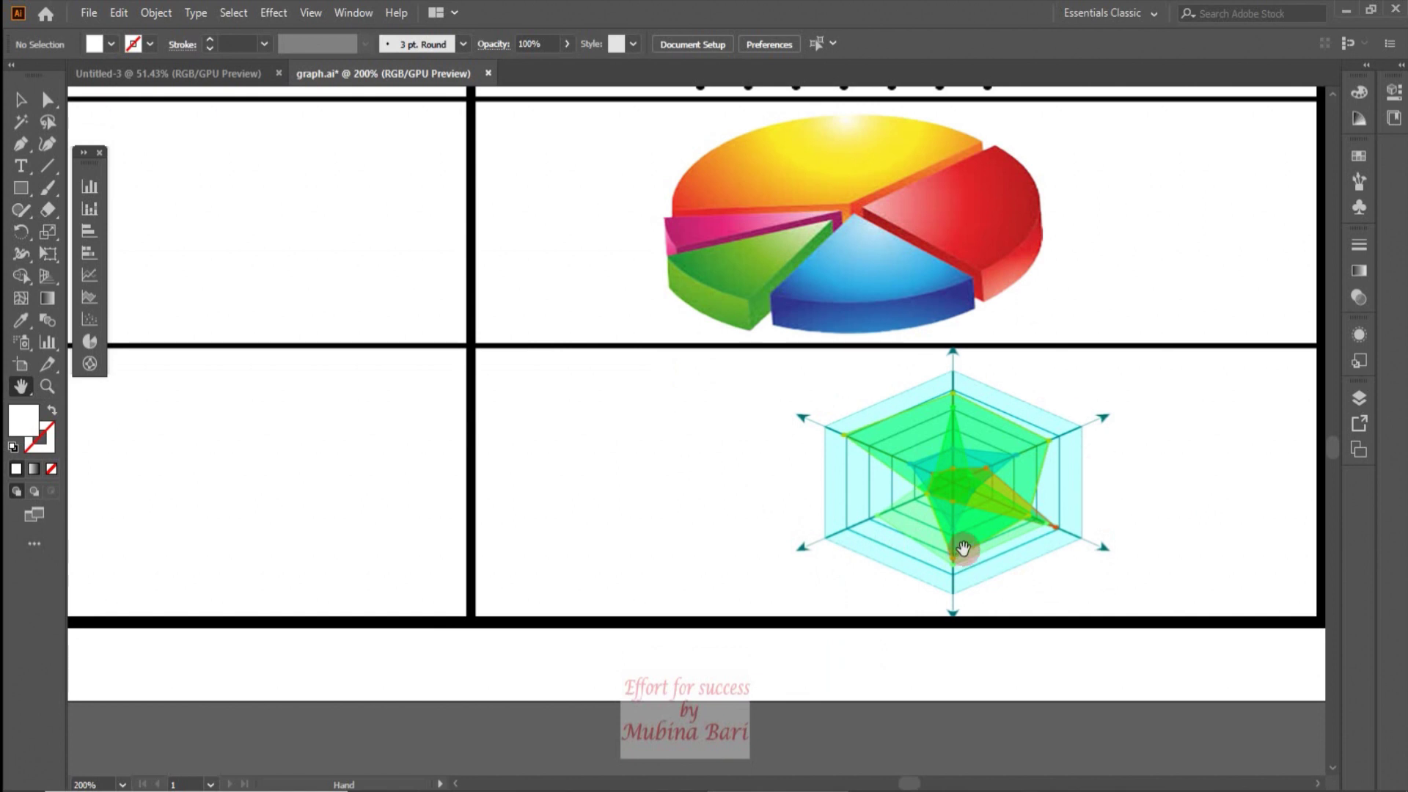
pyautogui.click(122, 785)
pyautogui.click(139, 767)
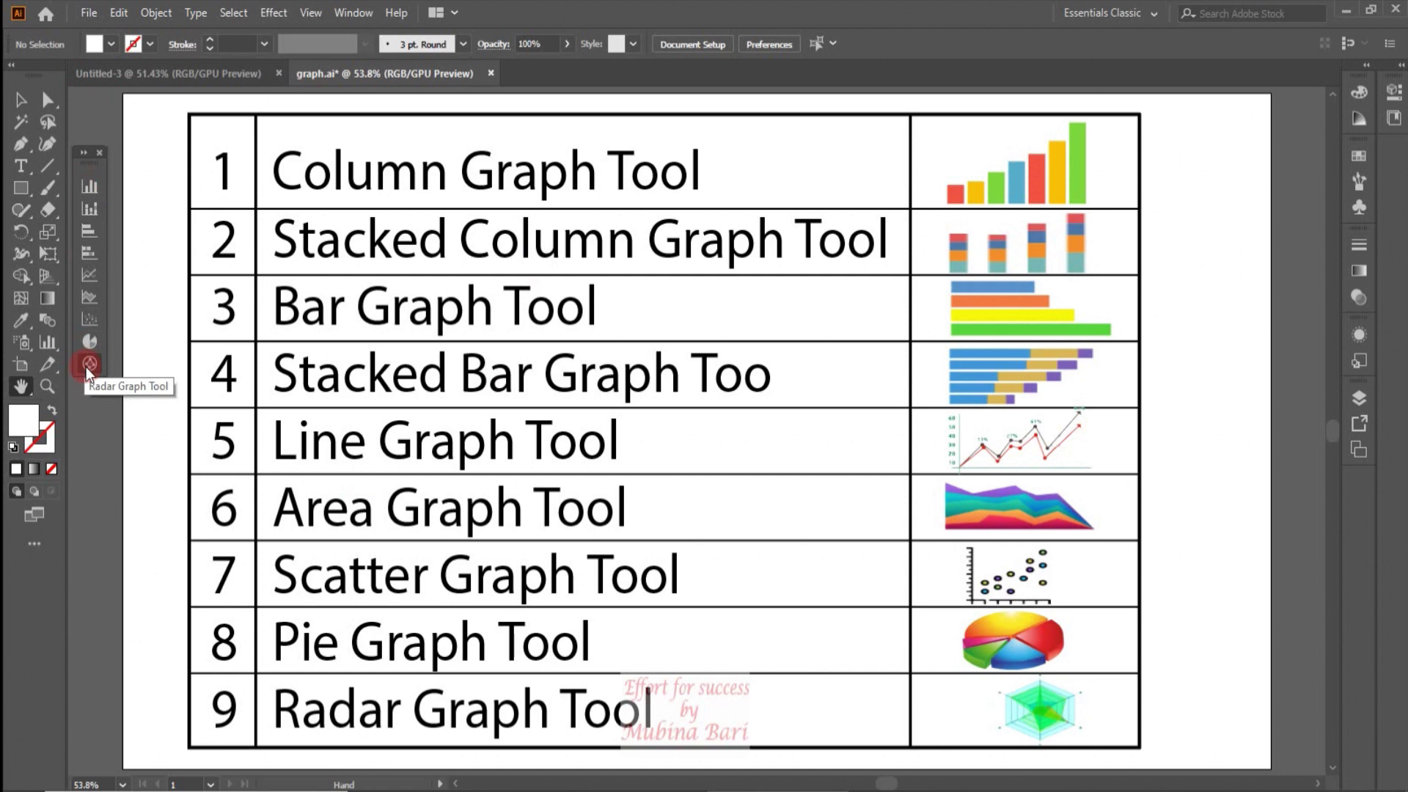
# - Review the object commands available for graphs, such as Type, Data, Design, Column and Marker
pyautogui.click(156, 13)
pyautogui.click(155, 12)
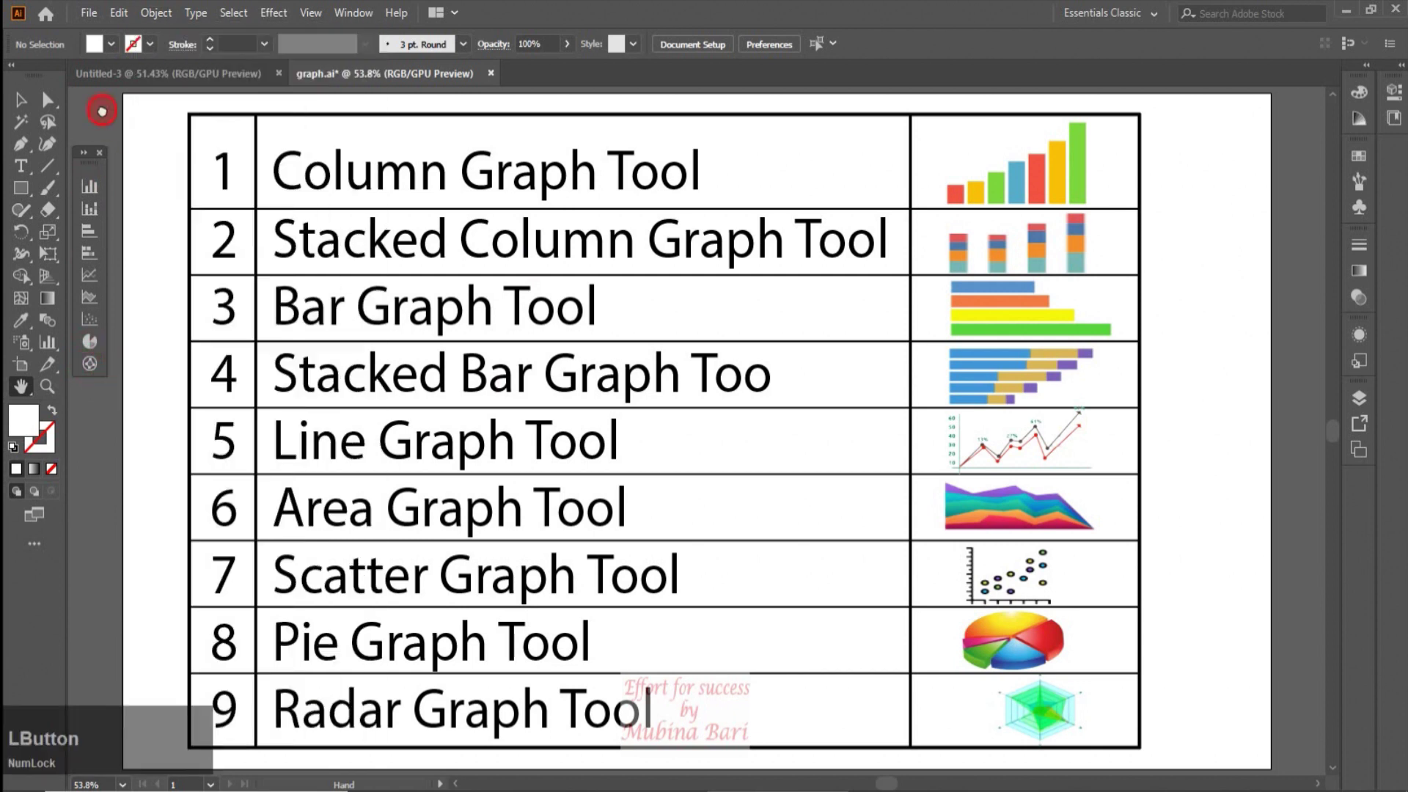
pyautogui.click(157, 15)
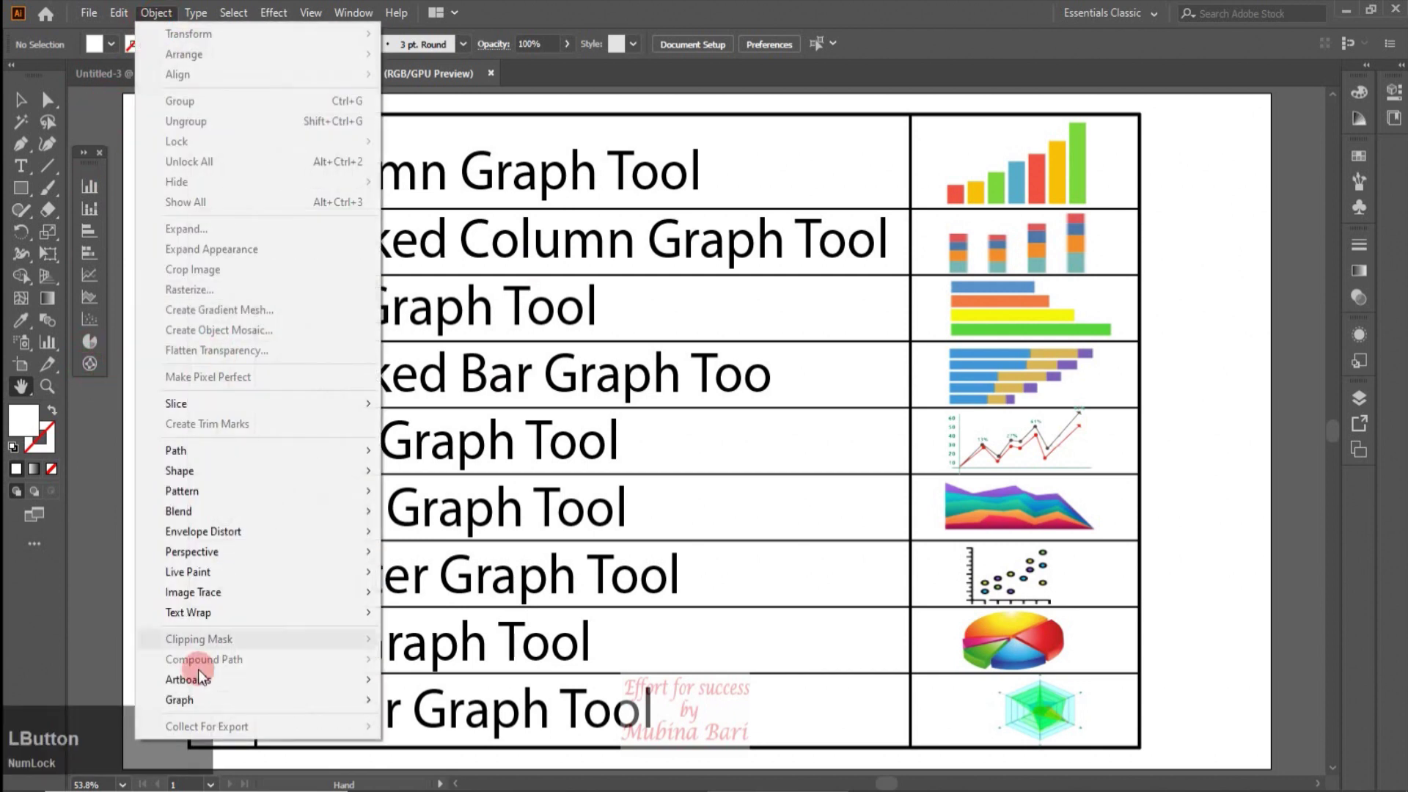
pyautogui.moveTo(333, 710)
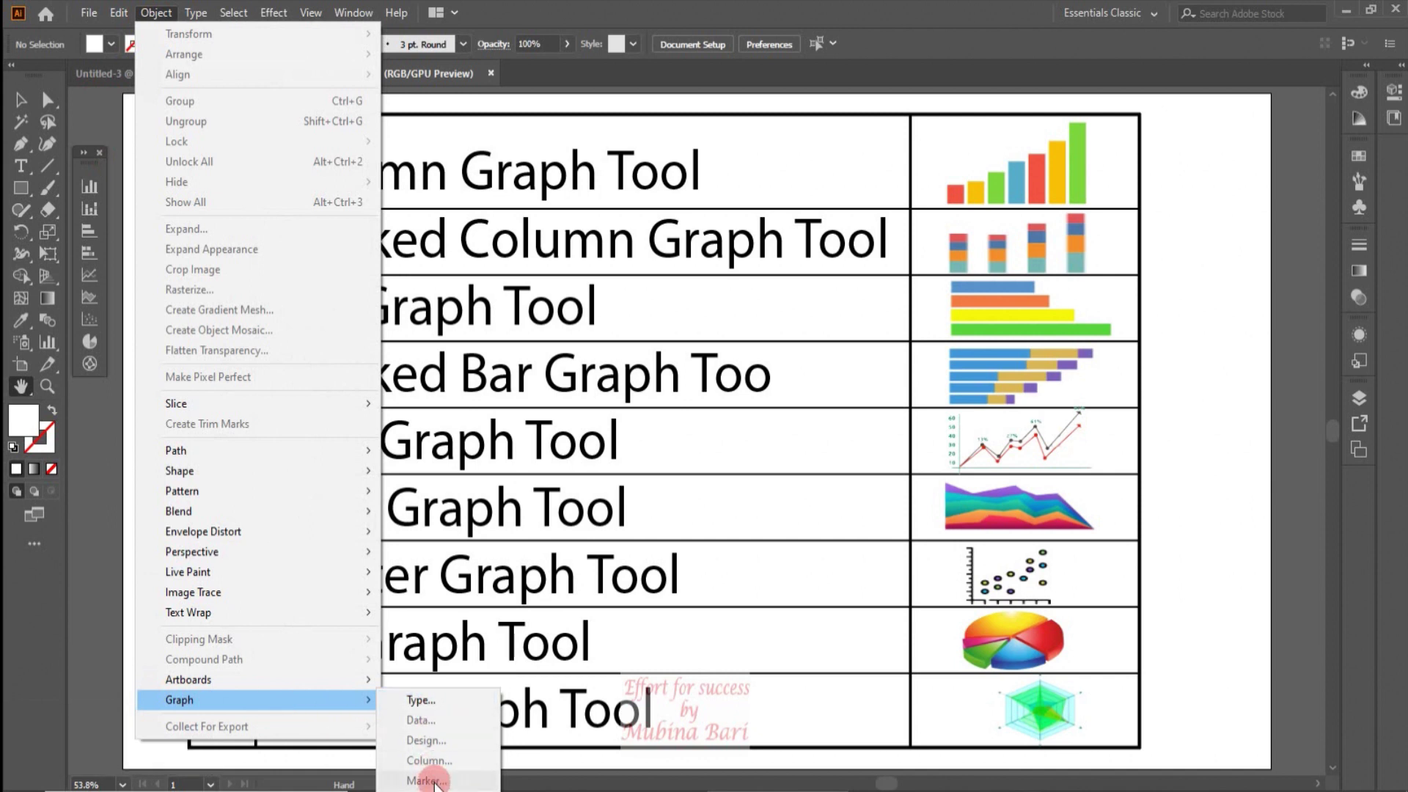
pyautogui.click(93, 471)
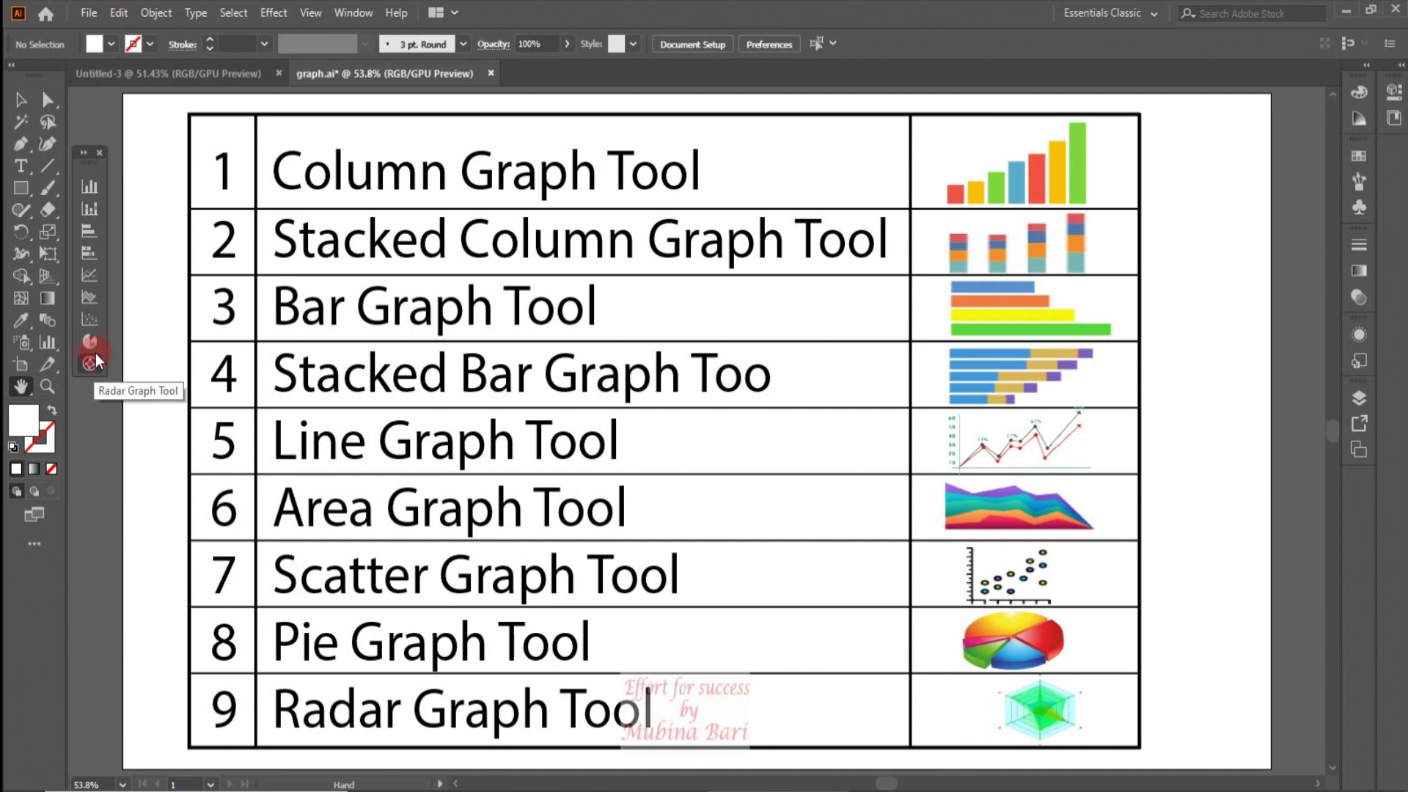
# - Switch to the Untitled-3 document and draw a column graph in the left half of the artboard
pyautogui.click(237, 81)
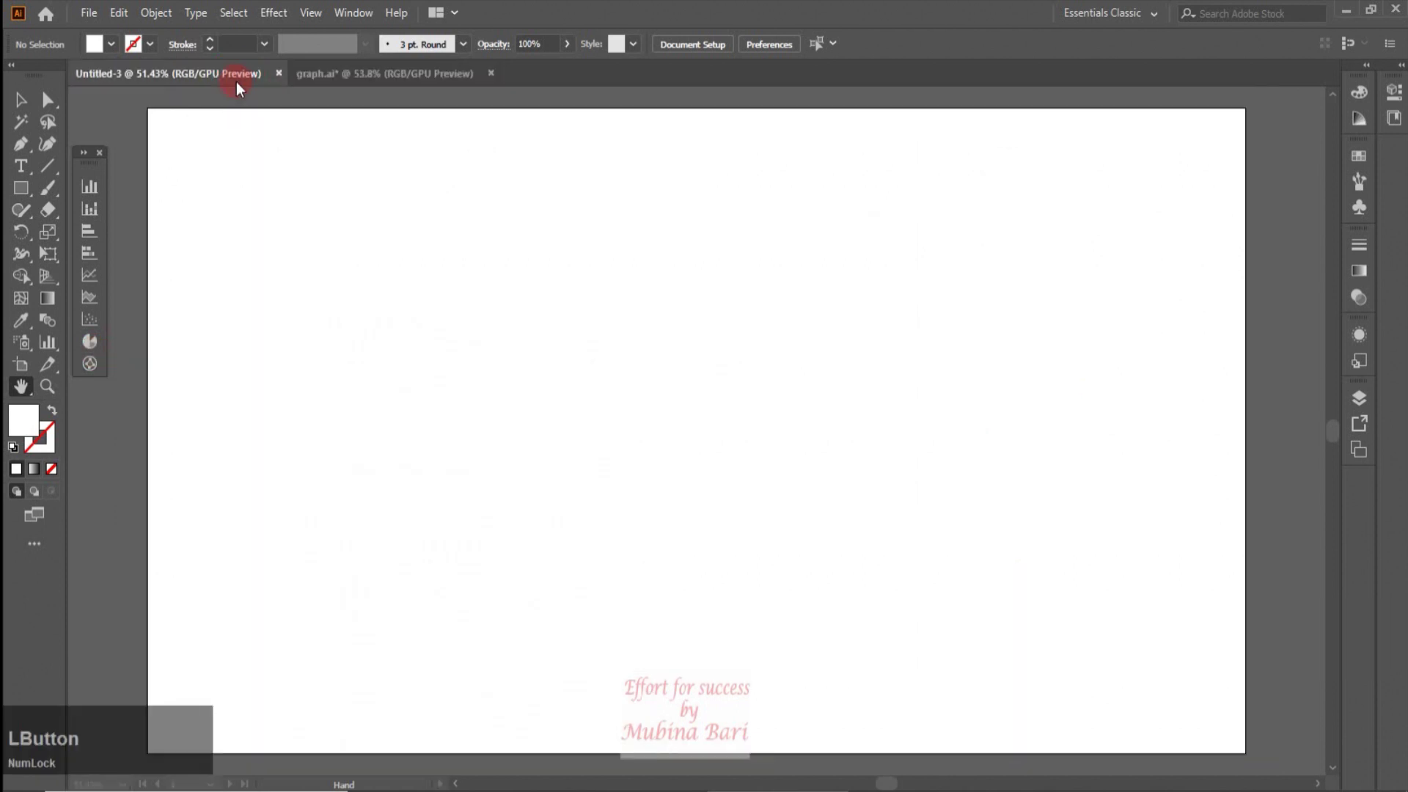
pyautogui.click(33, 101)
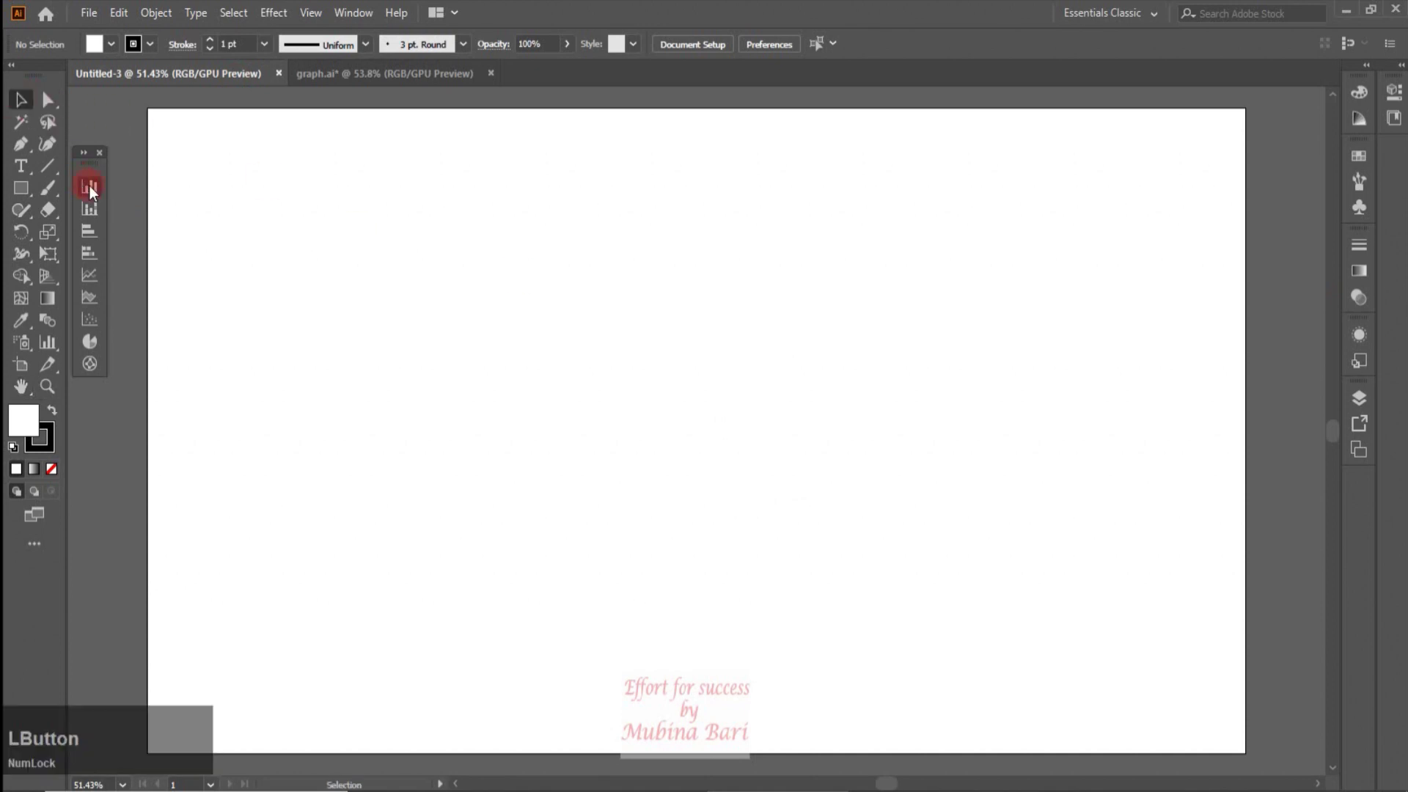
pyautogui.click(90, 187)
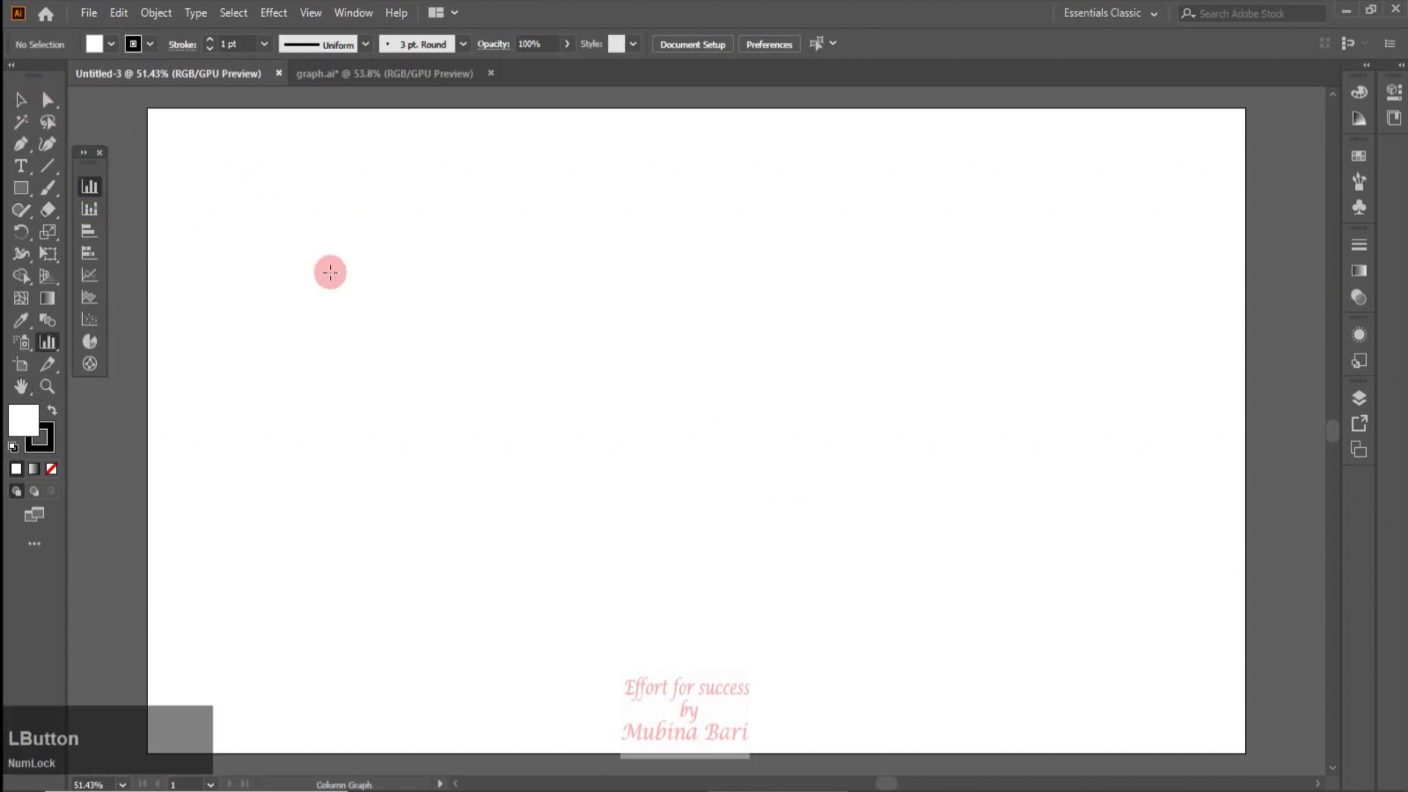
pyautogui.moveTo(315, 250); pyautogui.dragTo(631, 528)
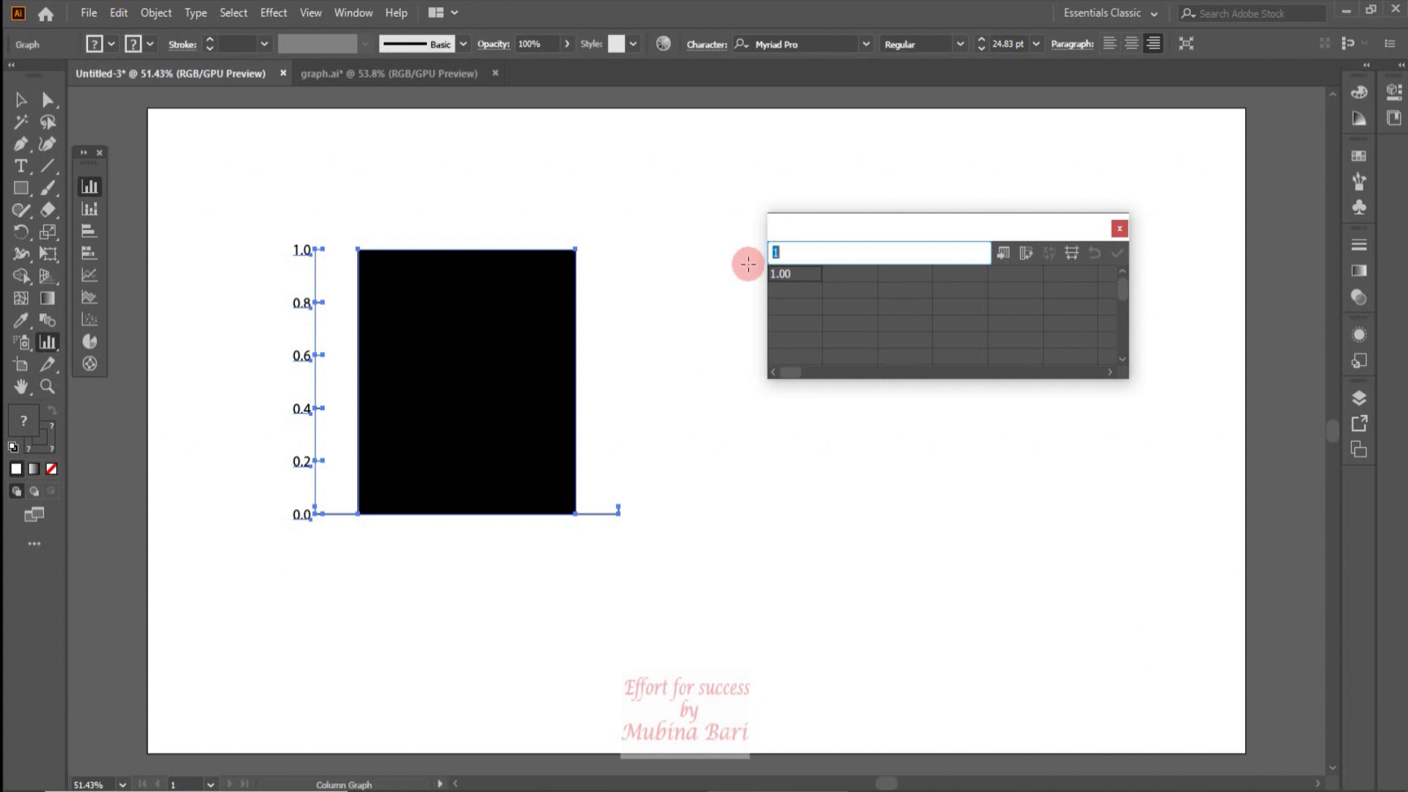
# - Enter 5, 6 and 9 in the first row of the column graph's data
pyautogui.write('5')
pyautogui.click(843, 276)
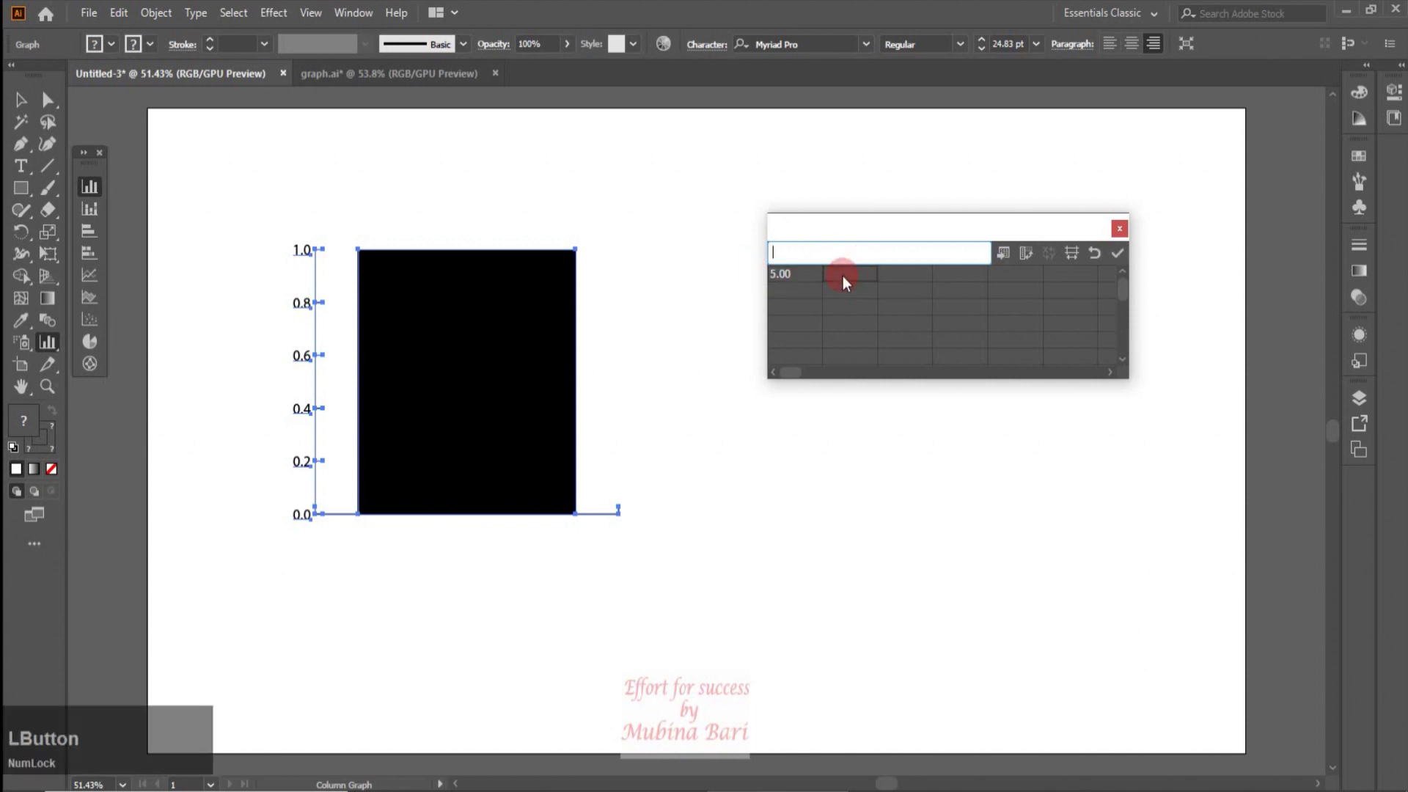
pyautogui.write('6')
pyautogui.click(892, 272)
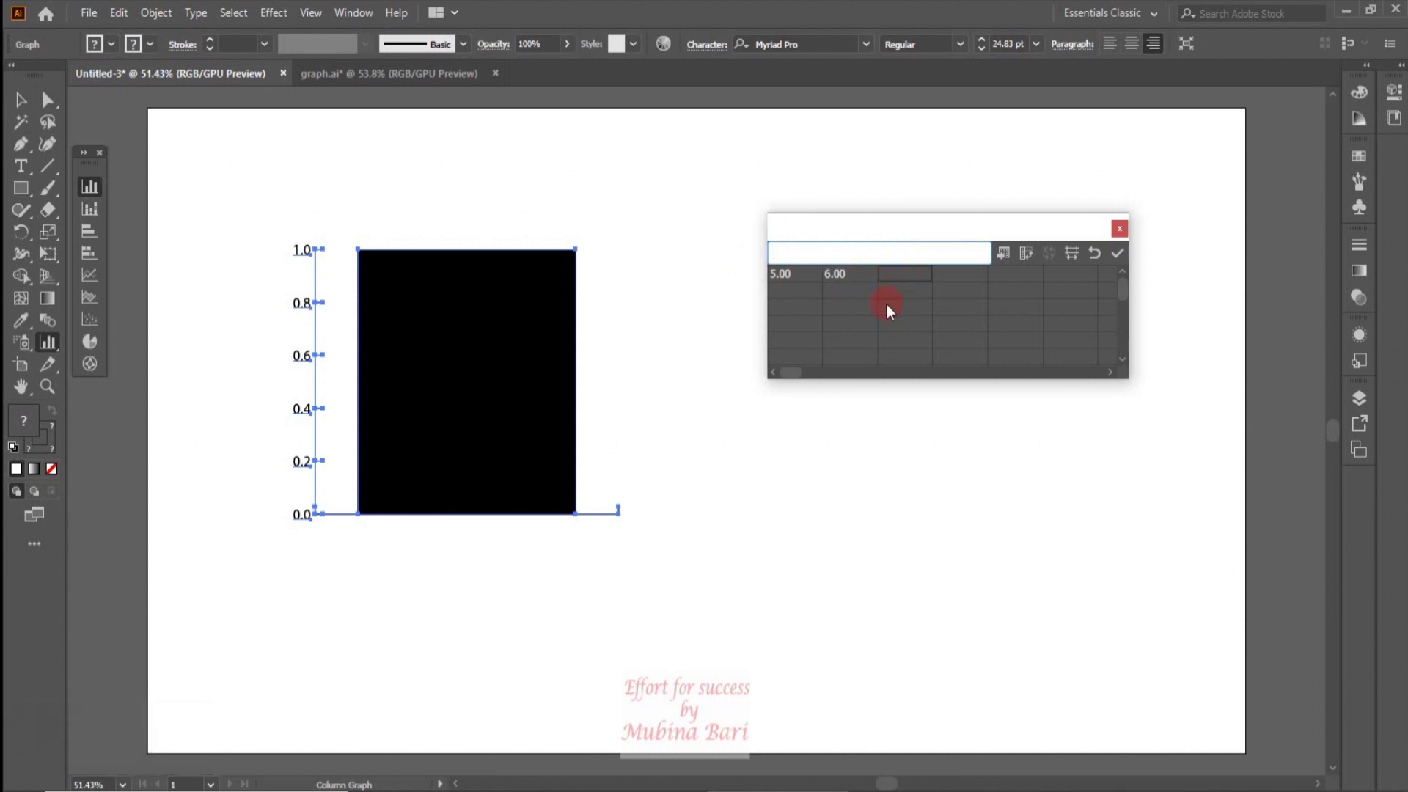
pyautogui.write('9')
# - Enter 6, 7 and 4 in the second row of the graph data and apply the data to the graph
pyautogui.click(789, 293)
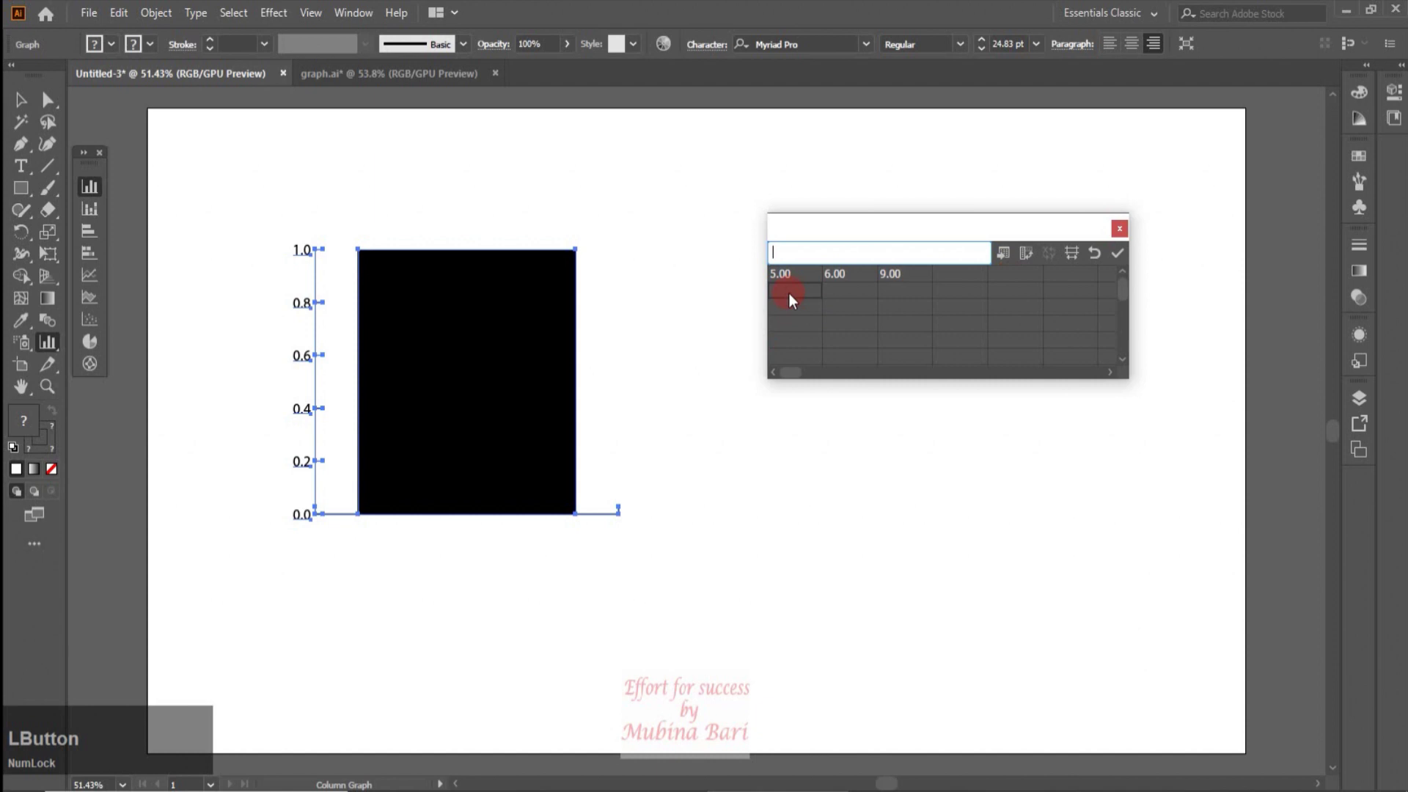
pyautogui.write('6')
pyautogui.click(843, 291)
pyautogui.write('7')
pyautogui.click(889, 290)
pyautogui.write('4')
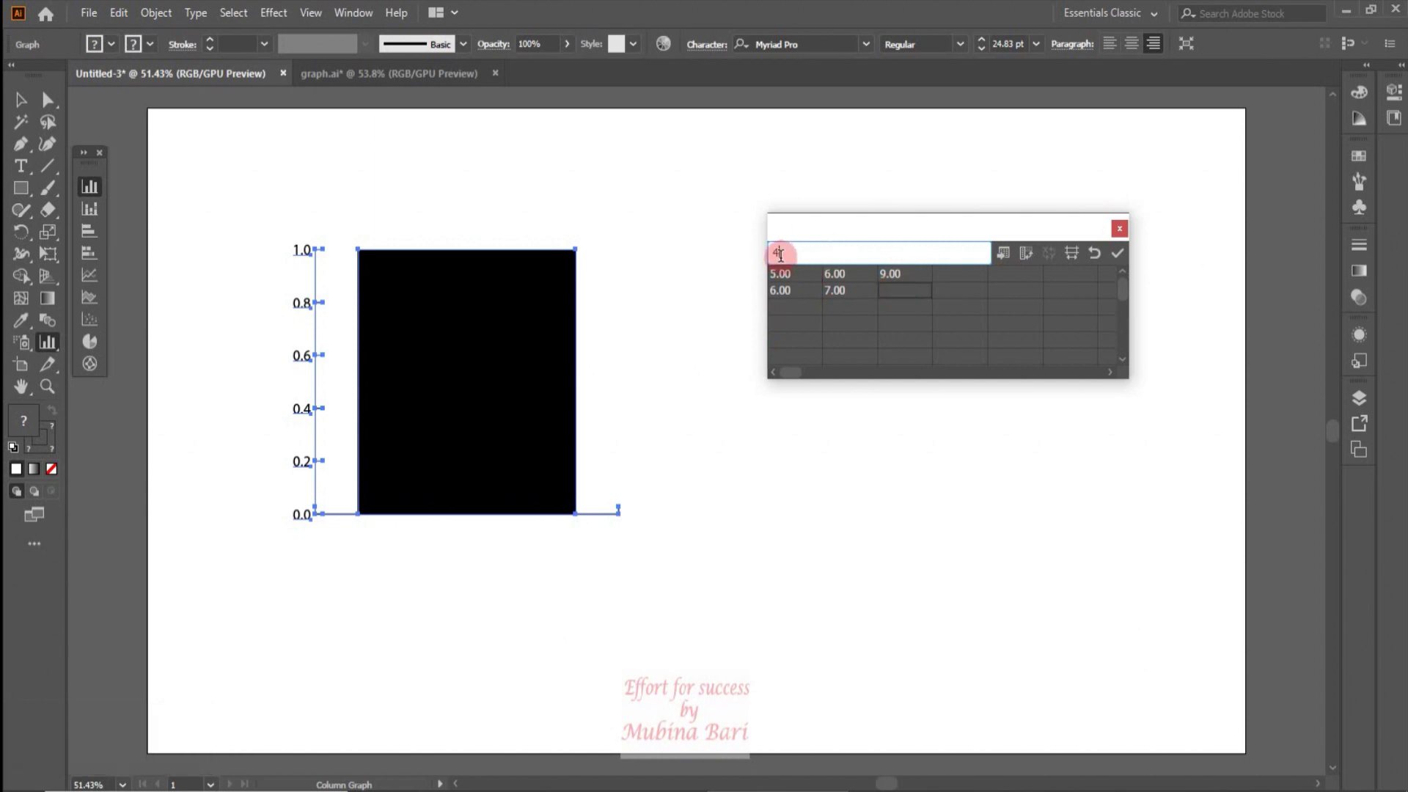
pyautogui.click(955, 290)
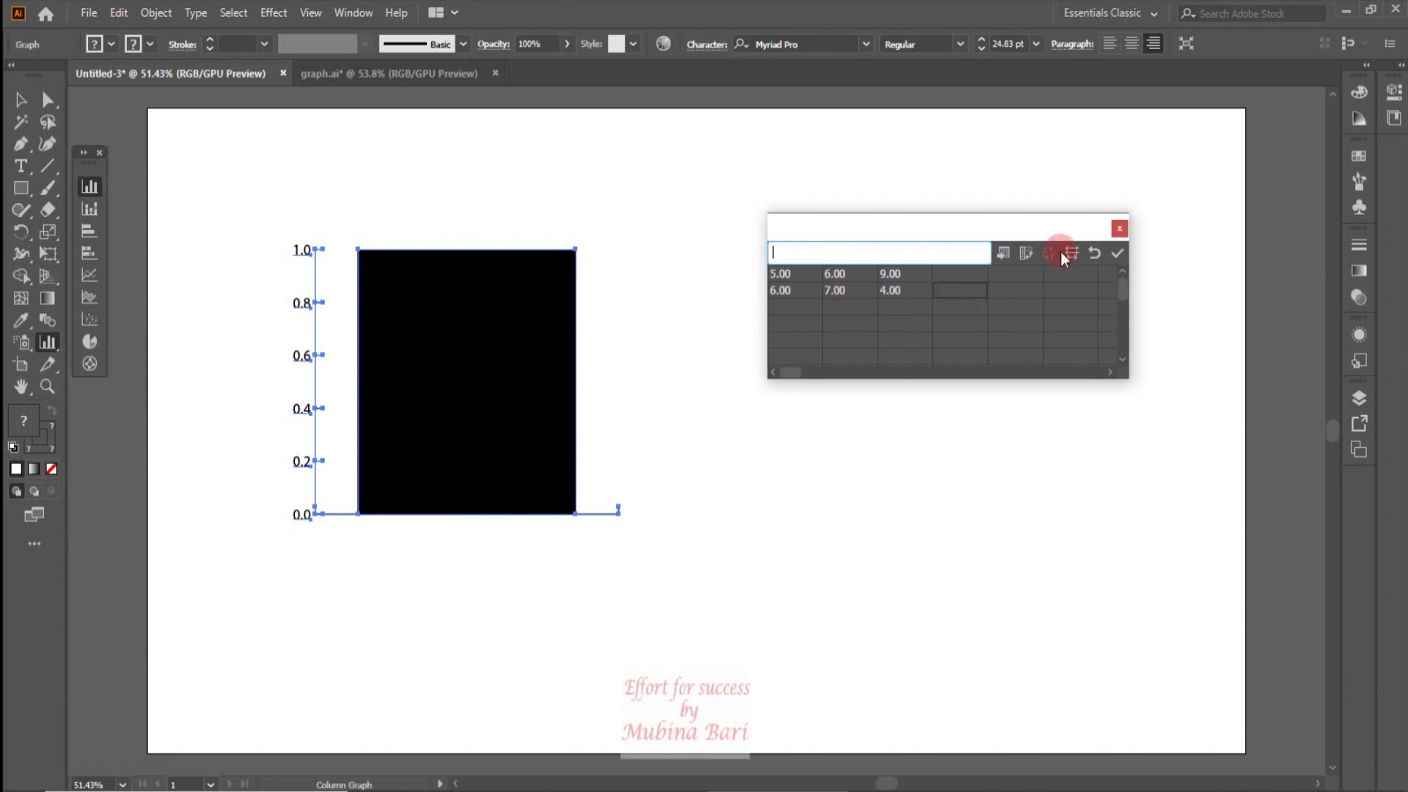
pyautogui.click(1116, 255)
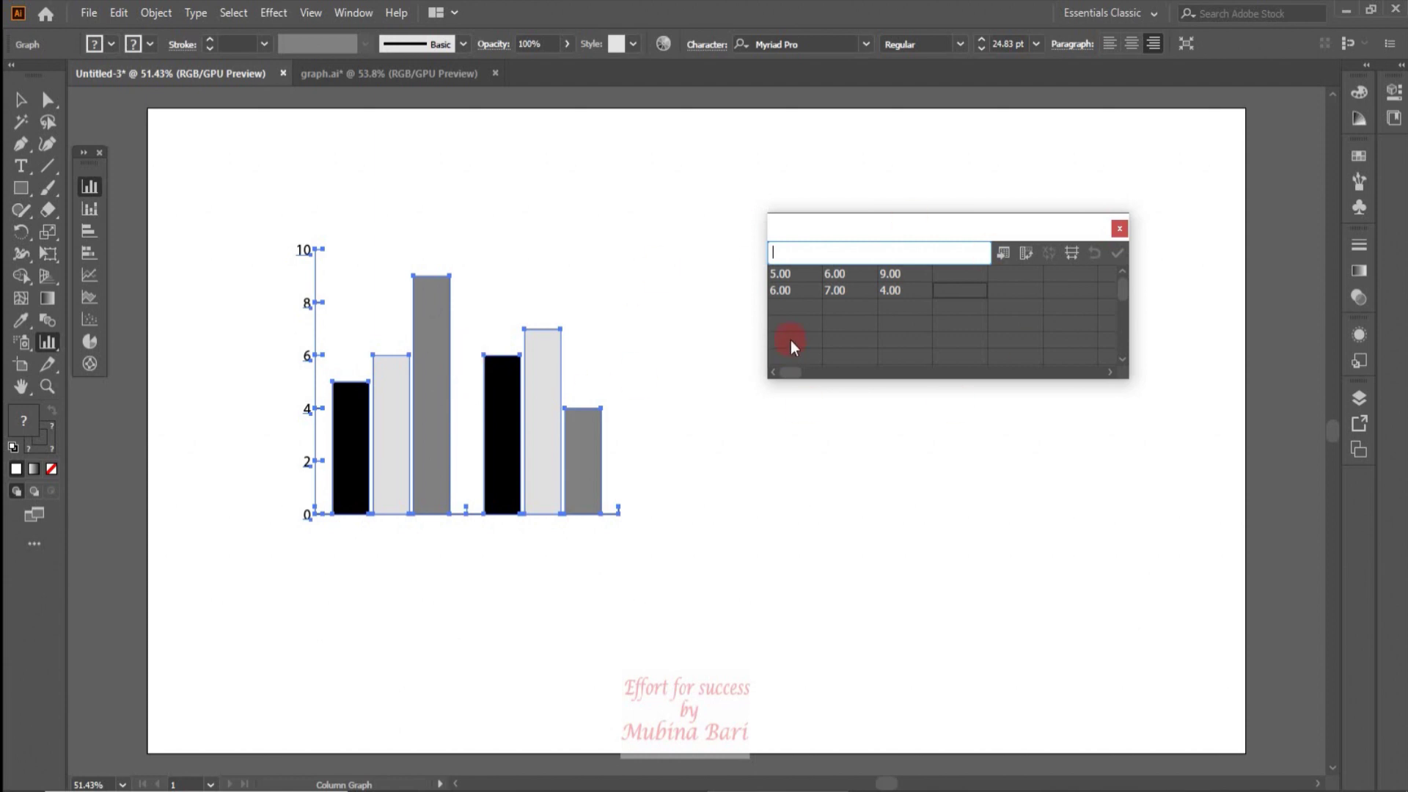
# - Move the column graph slightly to the right on the artboard
pyautogui.click(21, 100)
pyautogui.click(993, 254)
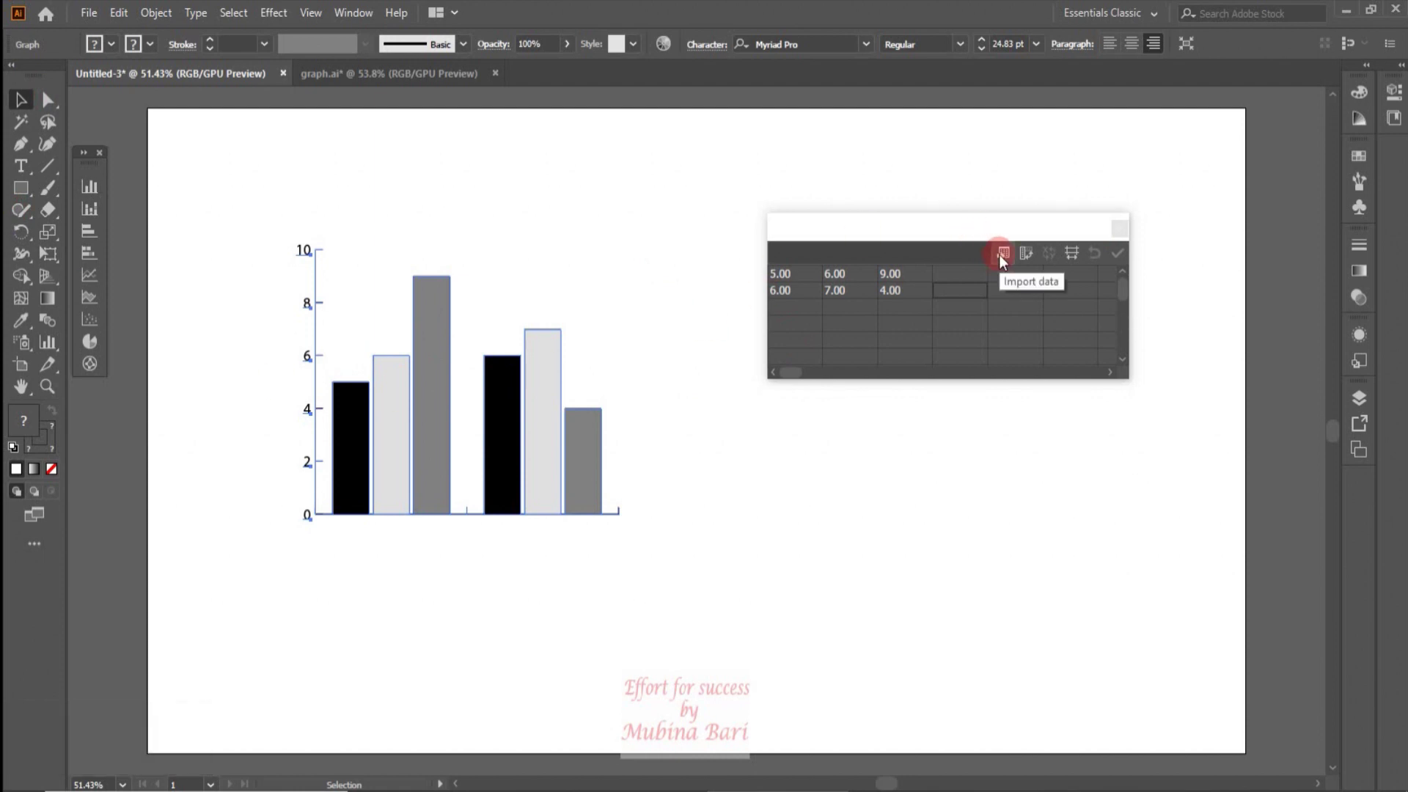
pyautogui.click(559, 431)
pyautogui.moveTo(455, 375); pyautogui.dragTo(488, 375)
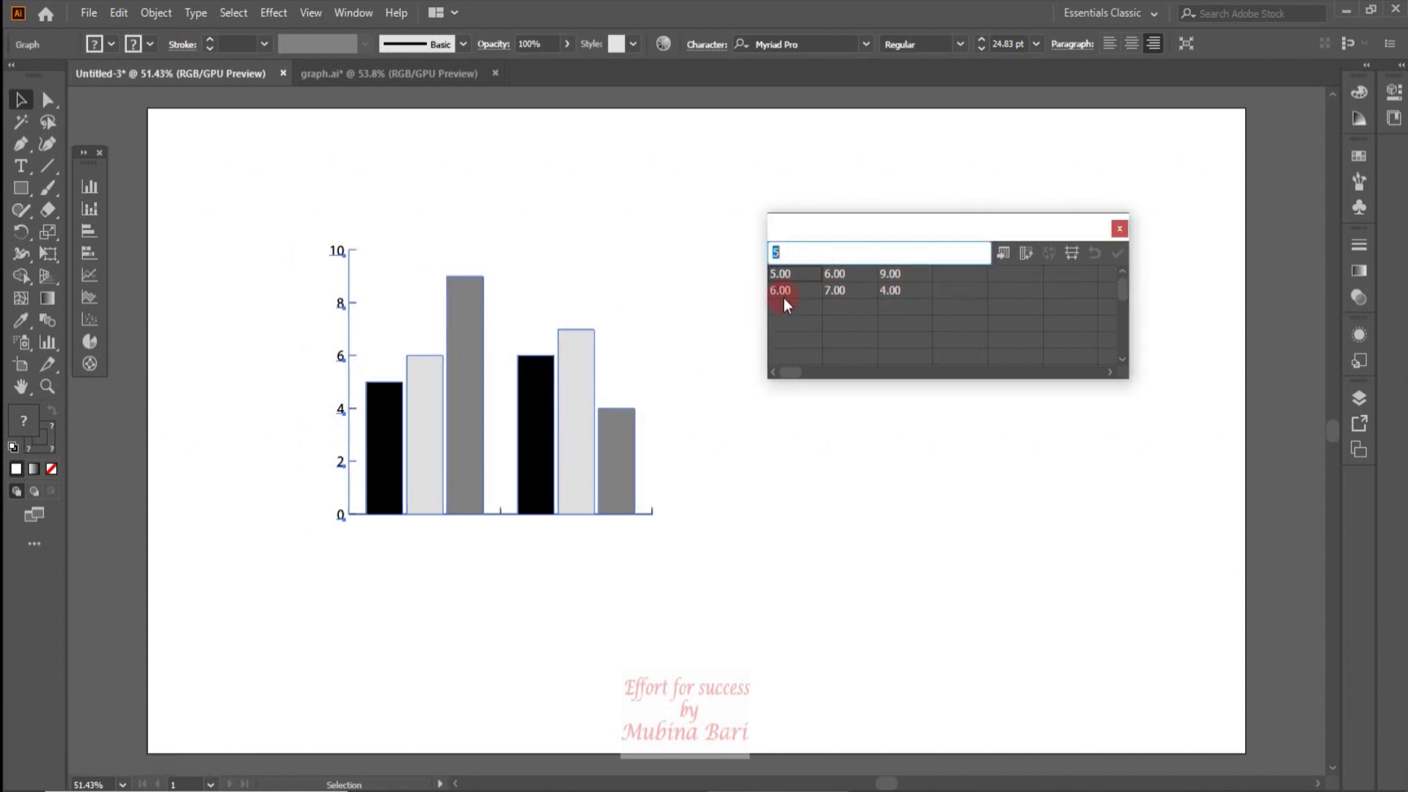
# - Close the graph data window and delete the column graph from the artboard
pyautogui.click(1120, 229)
pyautogui.click(592, 429)
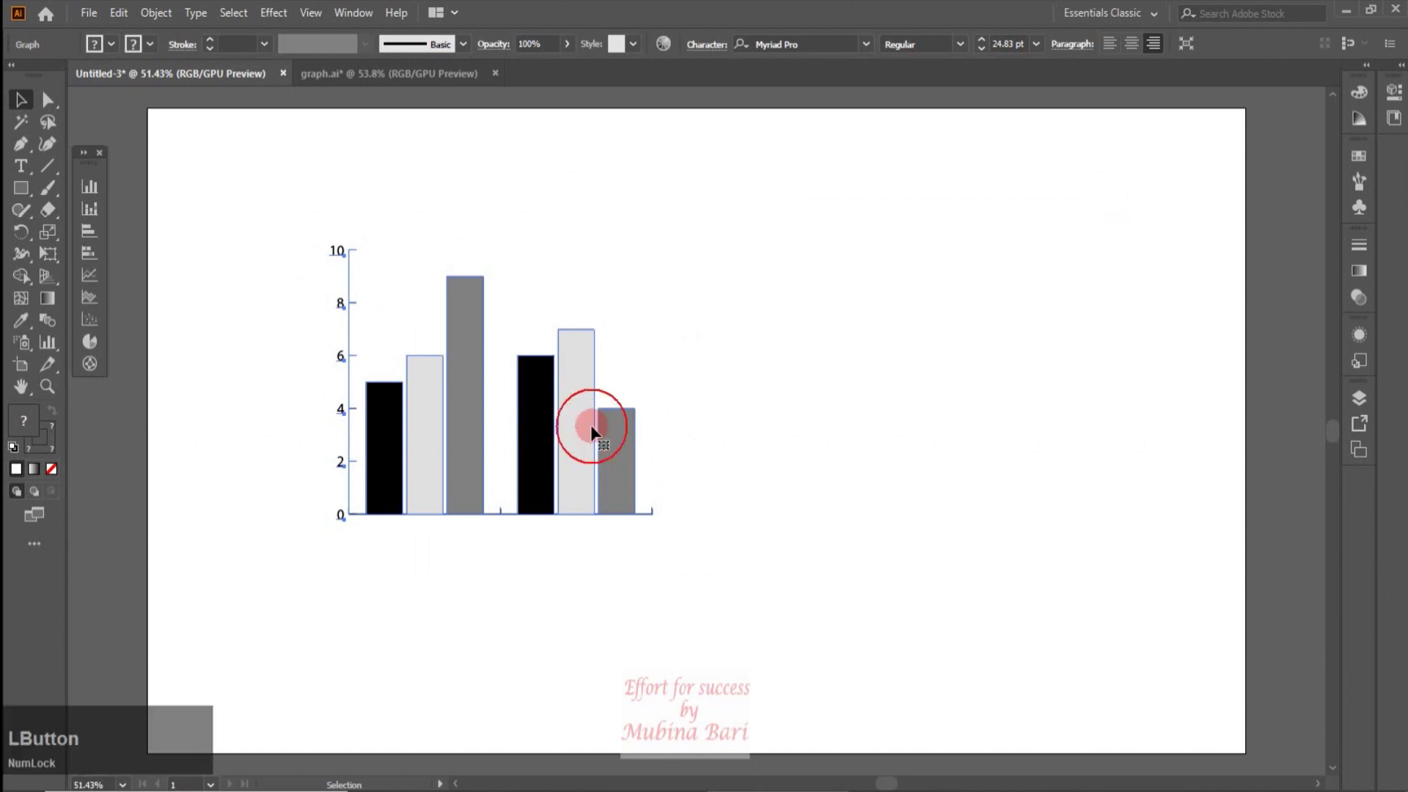
pyautogui.press('Delete')
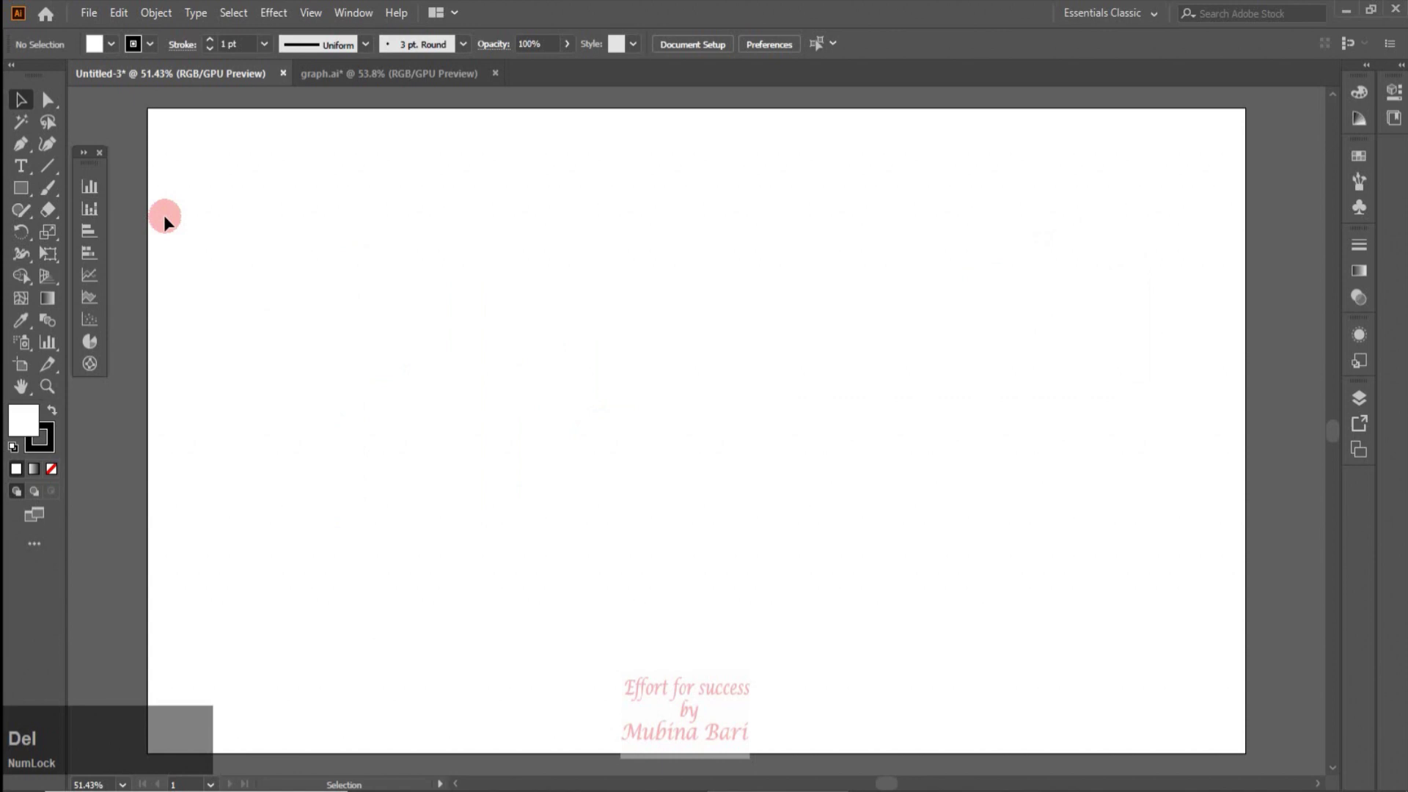
# - Draw a new column graph on the empty artboard and switch to the Book1 workbook in Excel
pyautogui.click(89, 186)
pyautogui.moveTo(326, 275); pyautogui.dragTo(629, 491)
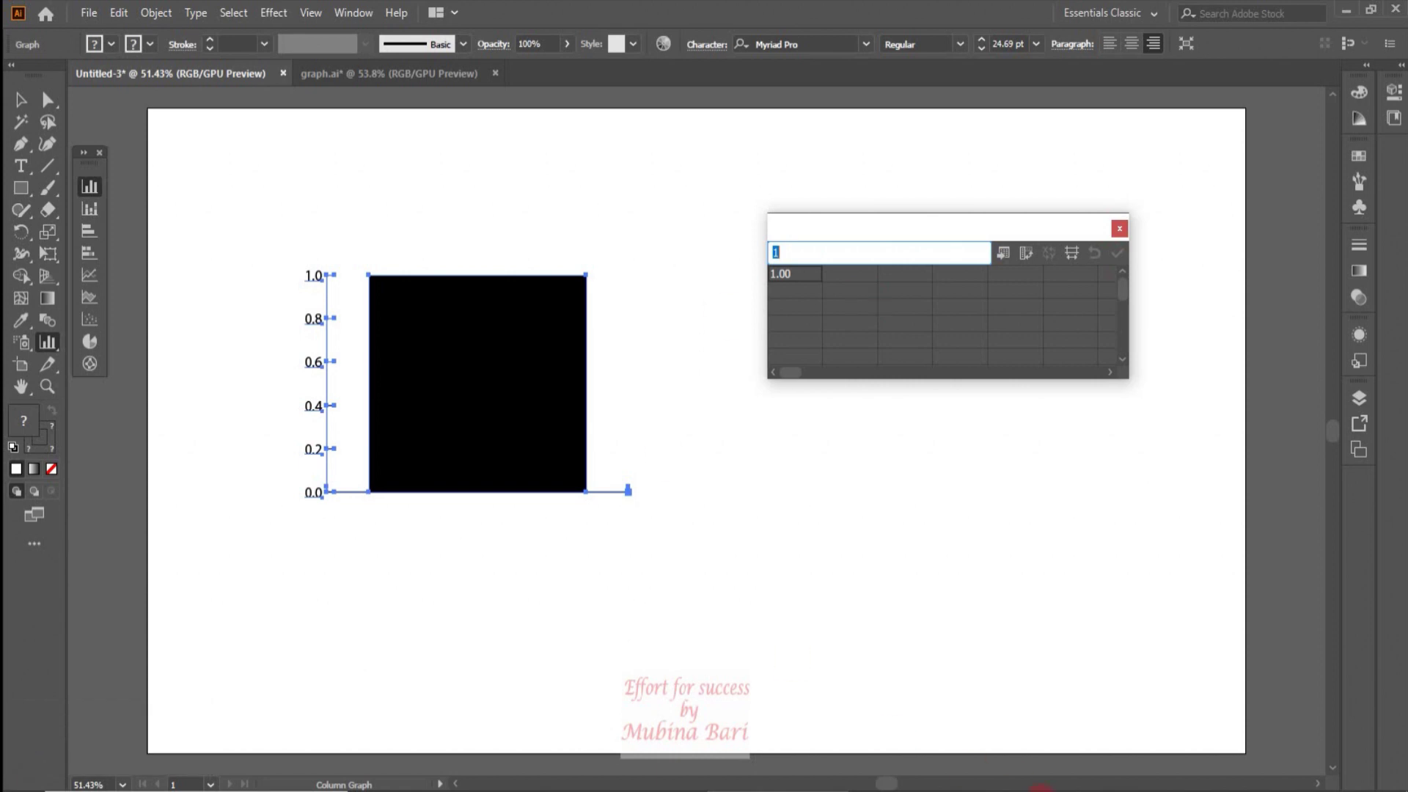
pyautogui.click(1053, 788)
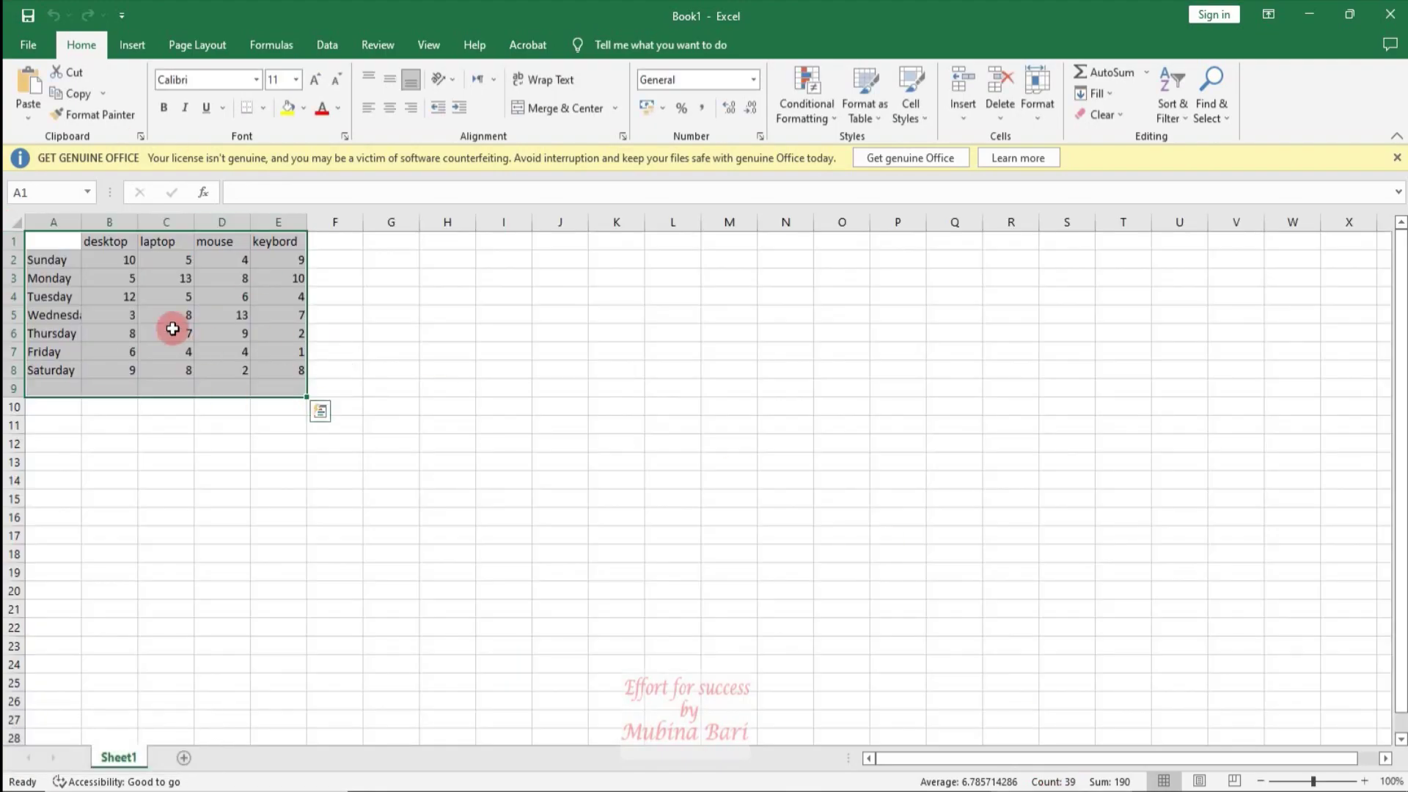
# - Reselect the weekday product table from A1 to E8, excluding the empty row below it, and copy it
pyautogui.click(335, 293)
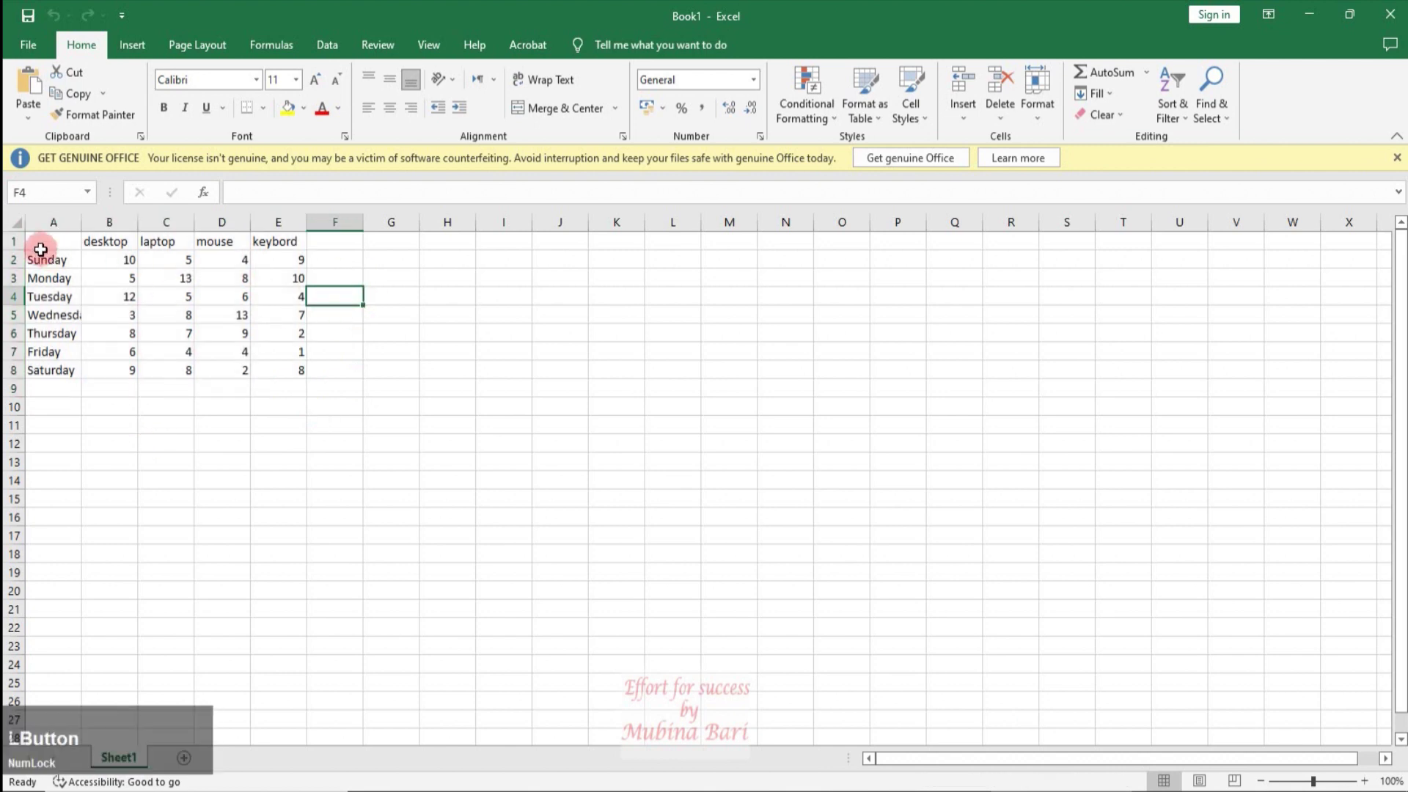
pyautogui.moveTo(33, 241); pyautogui.dragTo(299, 371)
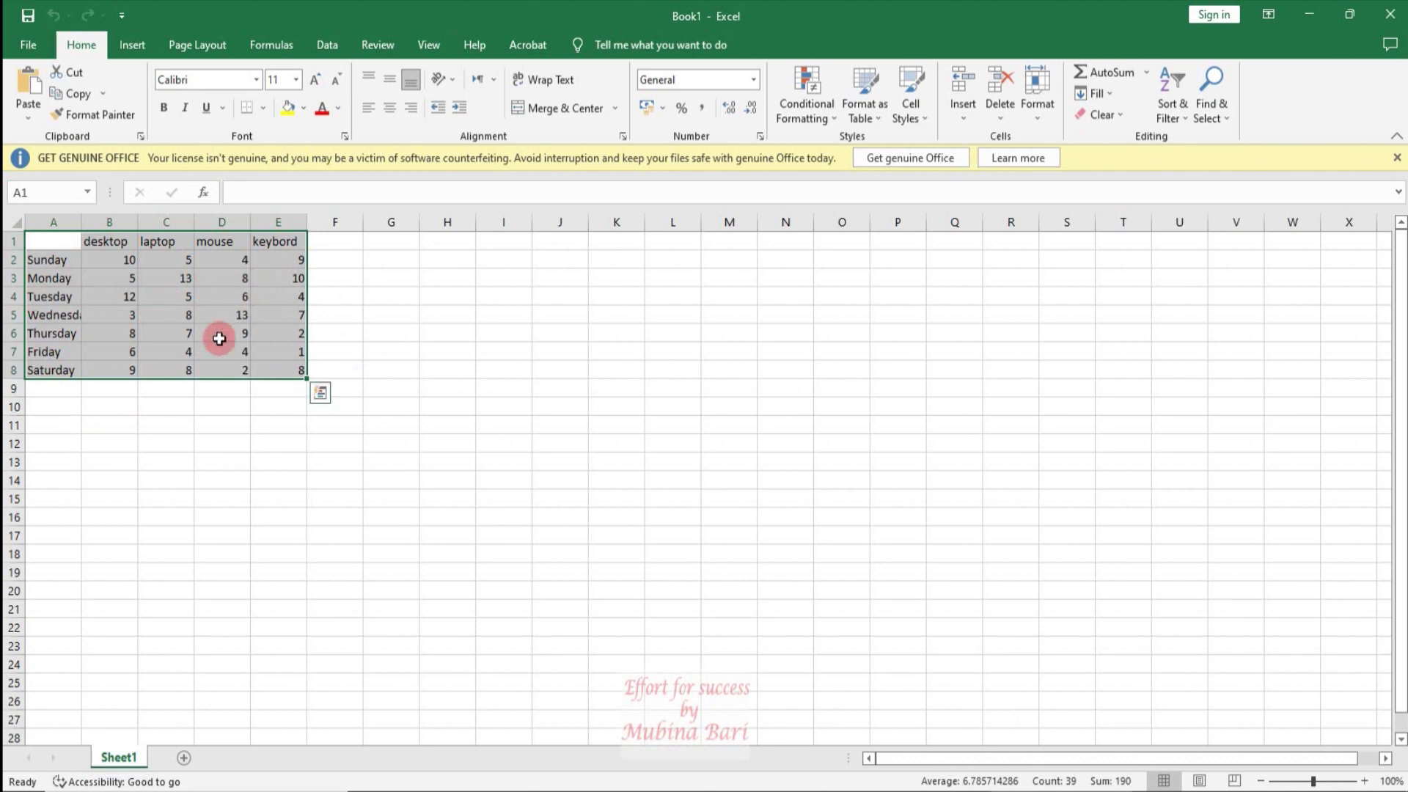
pyautogui.rightClick(185, 302)
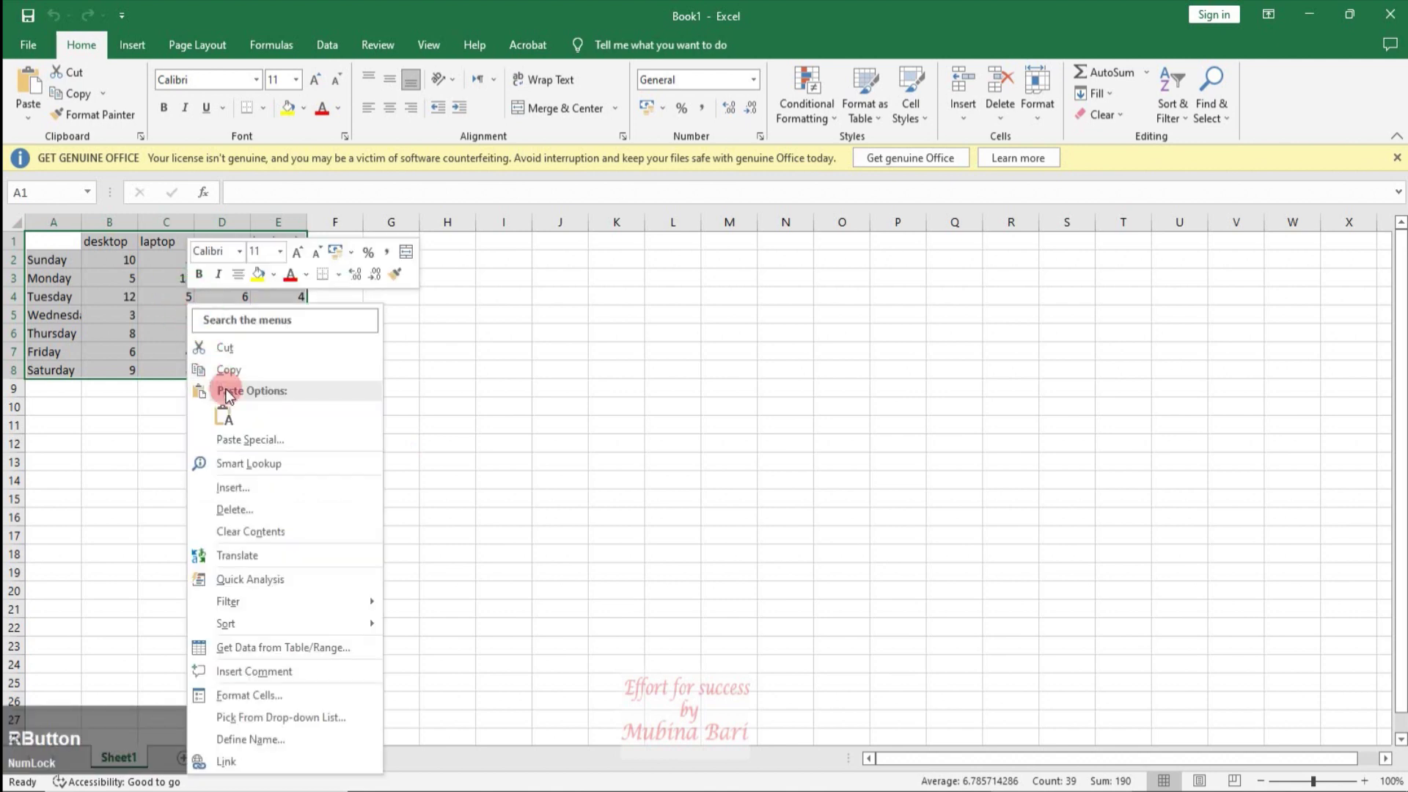
pyautogui.click(232, 376)
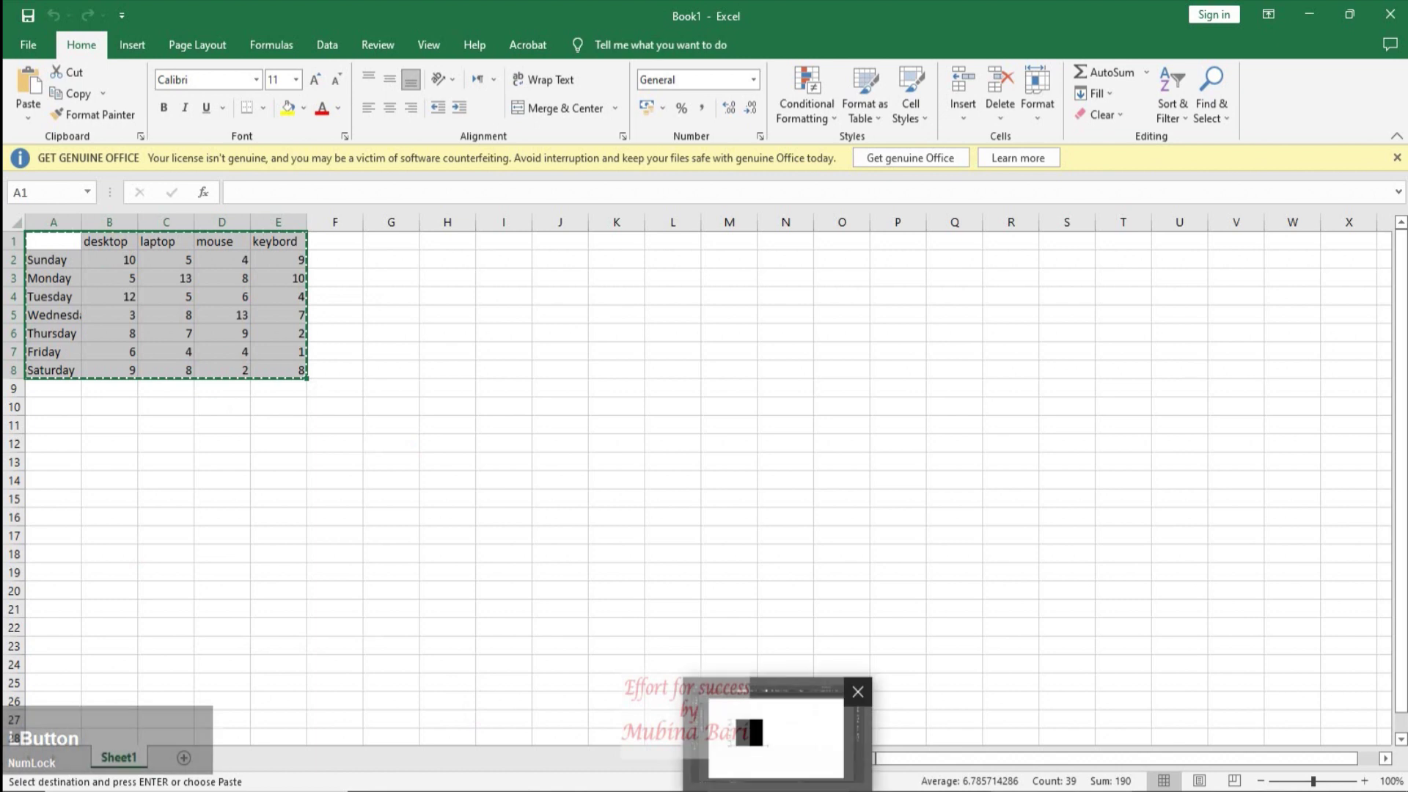
# - Switch to Illustrator, paste the copied table into the graph data from the first cell, and apply it to the column graph
pyautogui.click(798, 767)
pyautogui.click(818, 313)
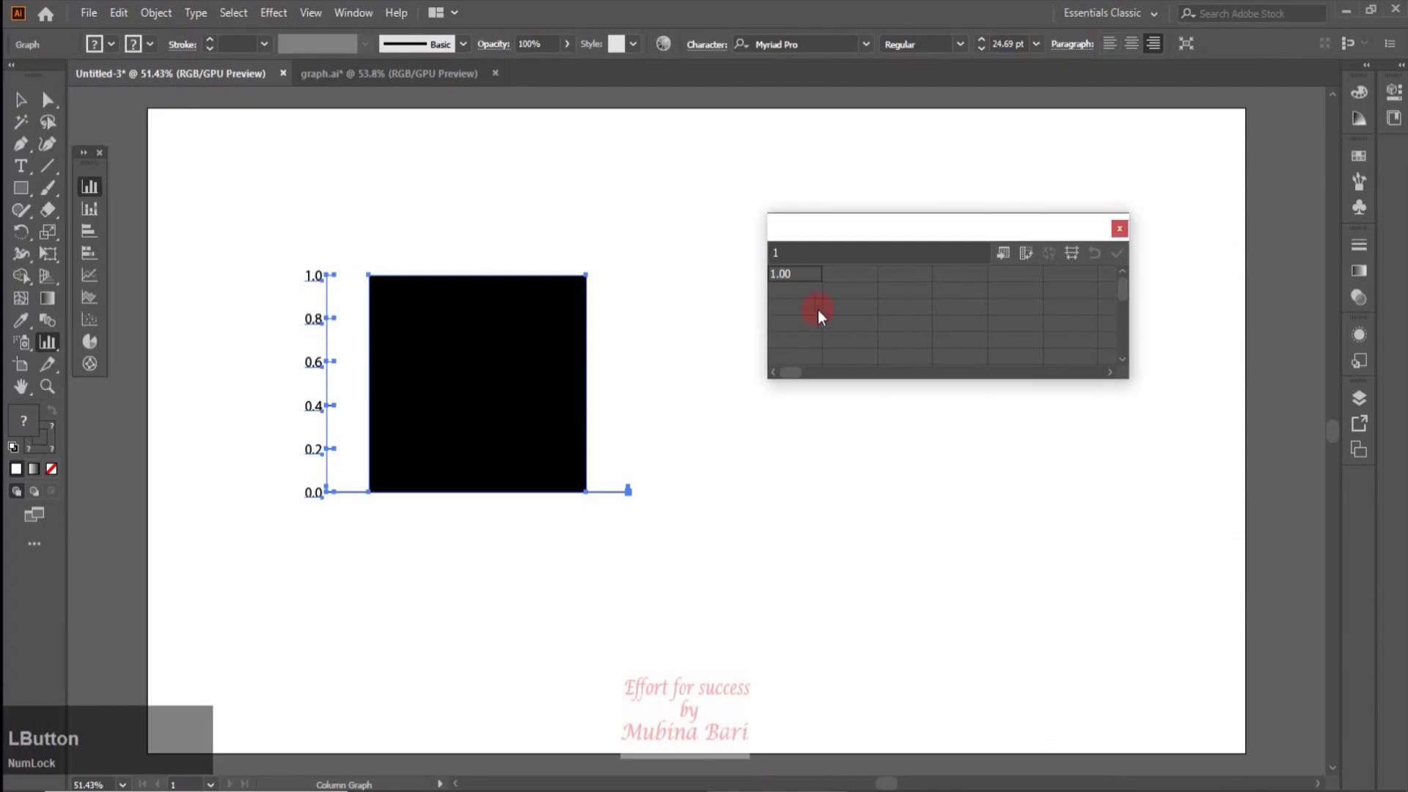
pyautogui.click(790, 274)
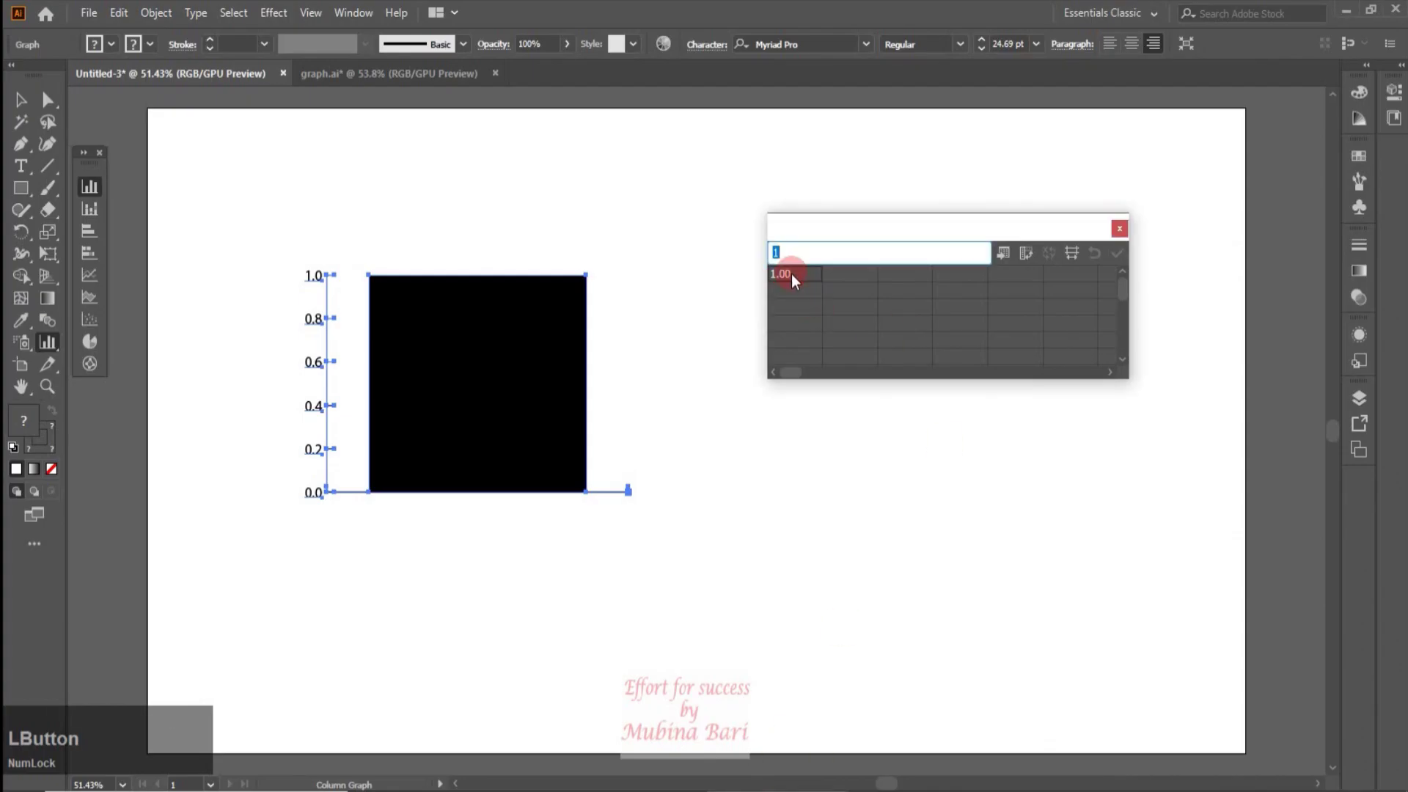
pyautogui.hotkey('ctrl', 'v')
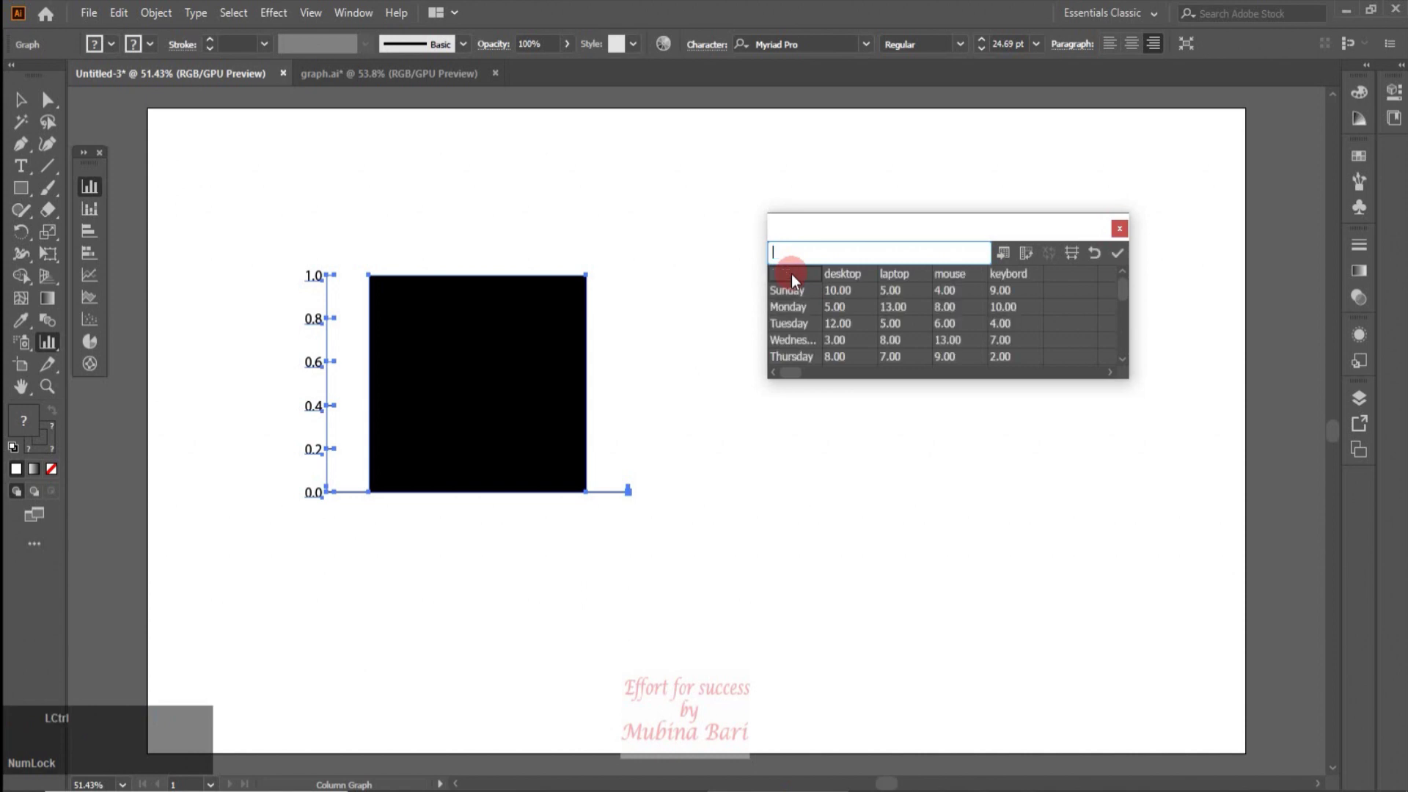
pyautogui.click(1021, 380)
pyautogui.click(985, 372)
pyautogui.click(1121, 252)
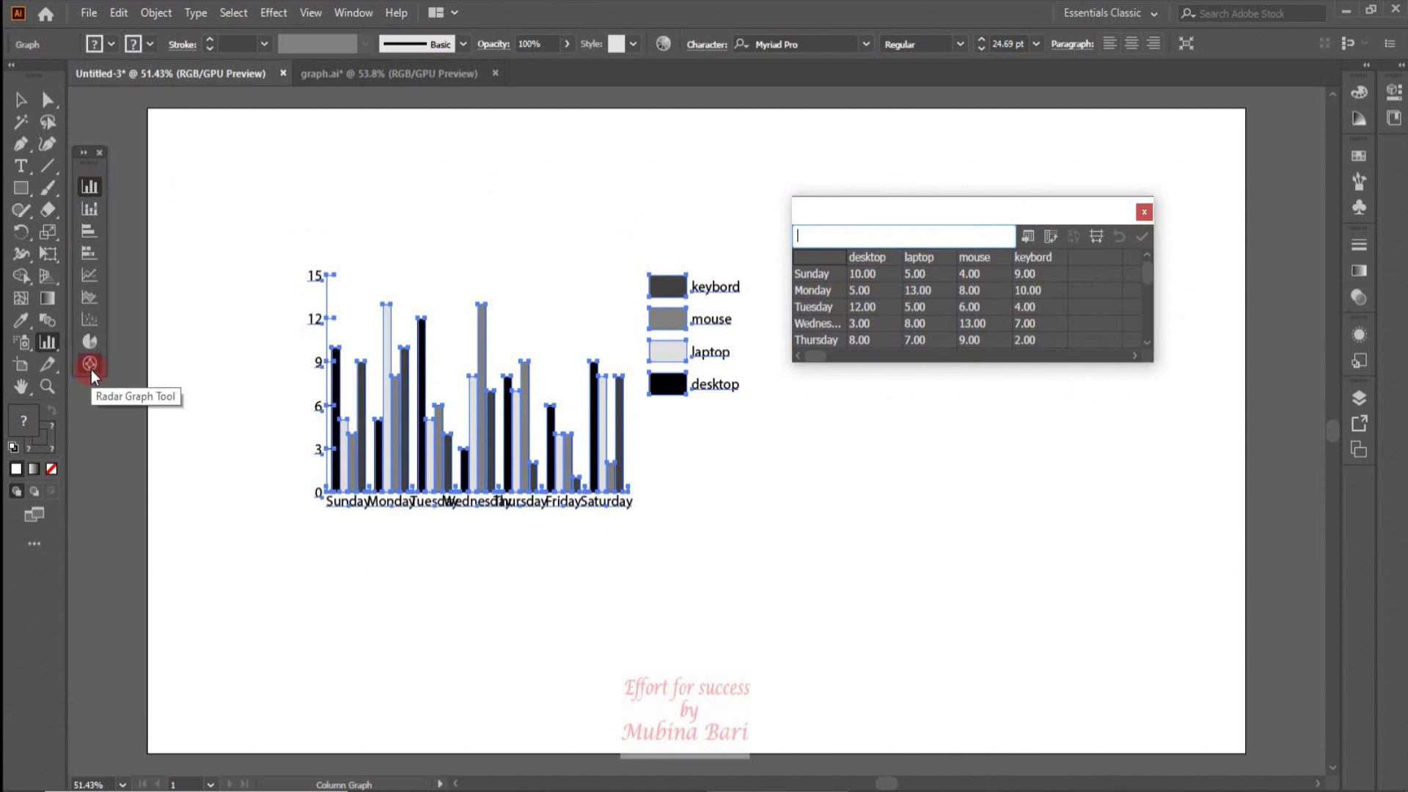
# - Review the column graph's Graph Type settings and the available option categories, and leave without changing anything
pyautogui.click(90, 188)
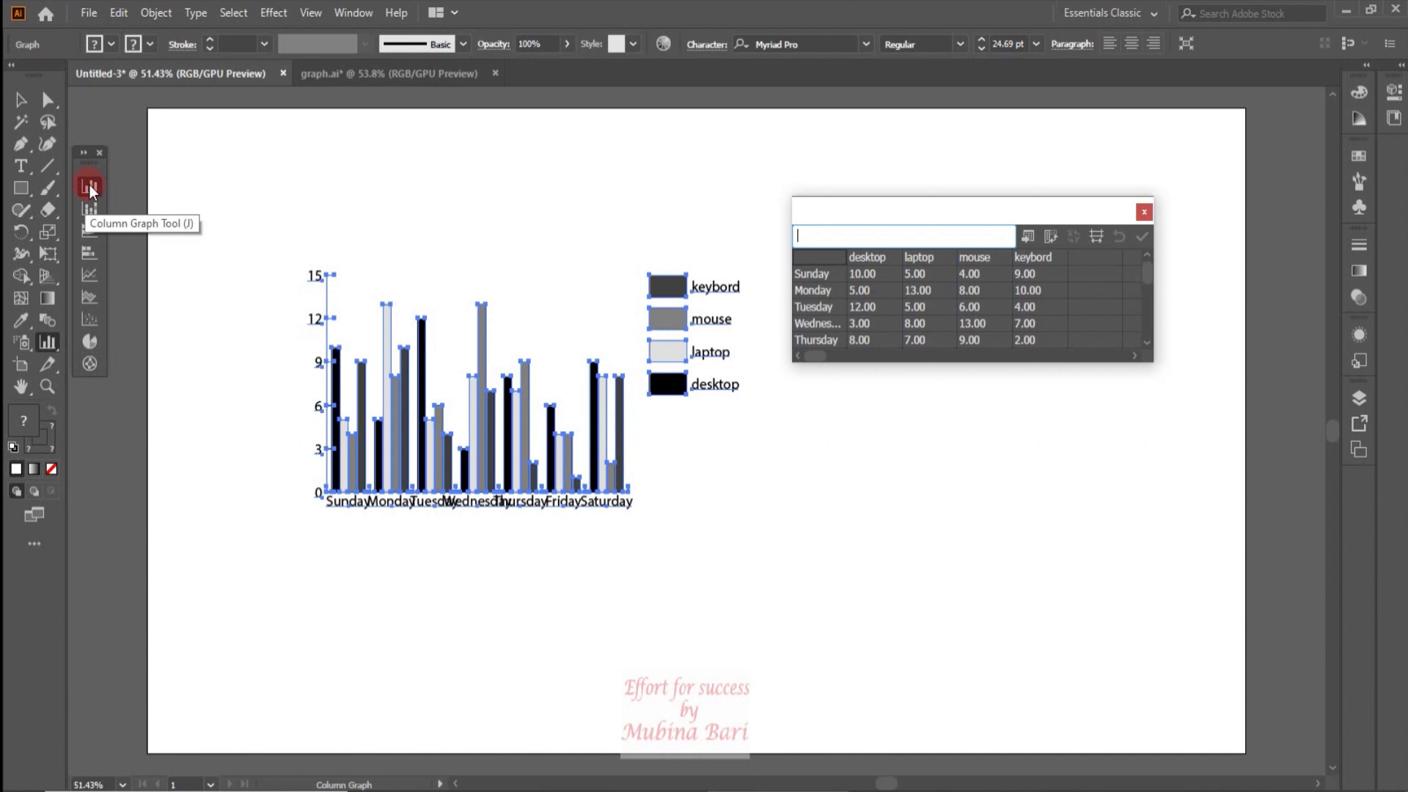
pyautogui.doubleClick(90, 188)
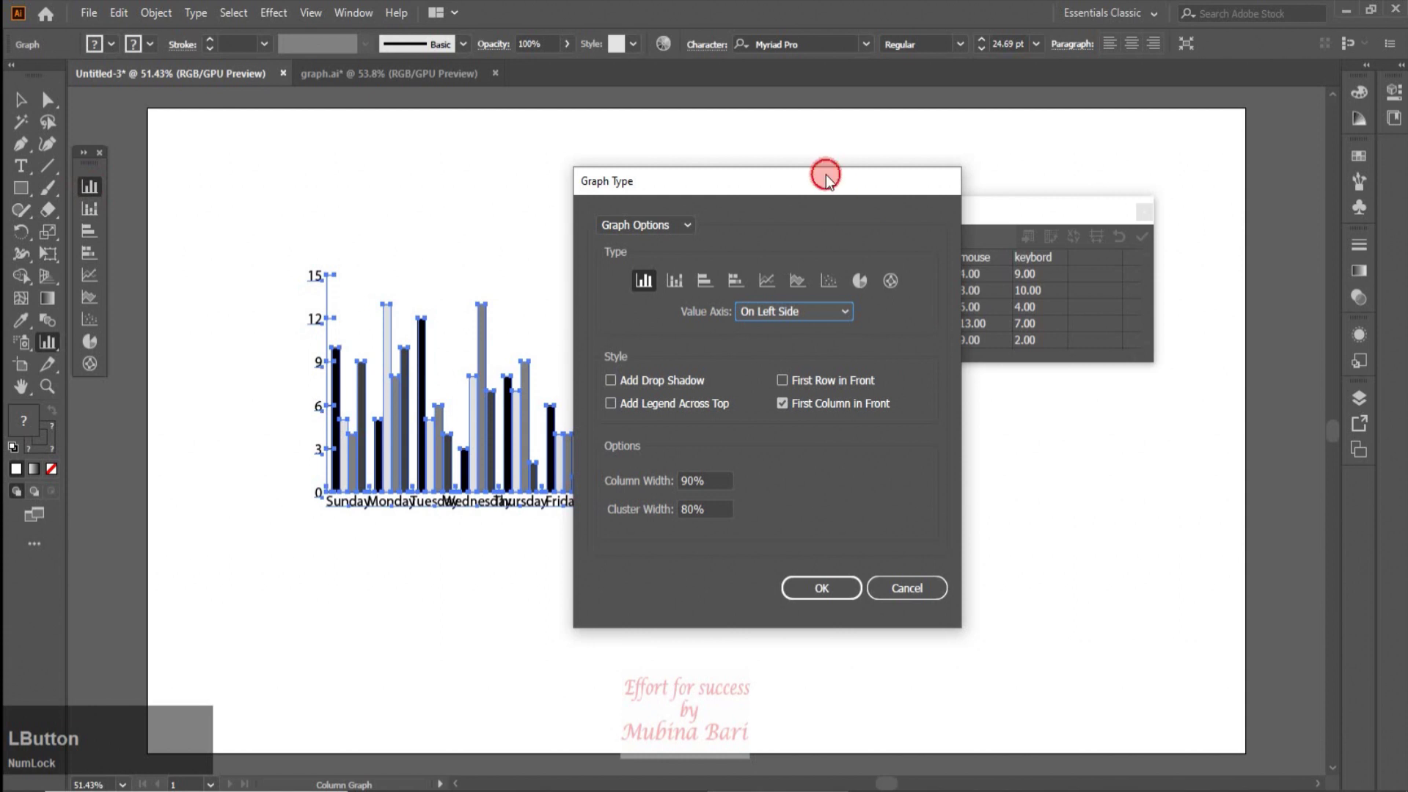
pyautogui.moveTo(826, 175); pyautogui.dragTo(1058, 175)
pyautogui.click(911, 228)
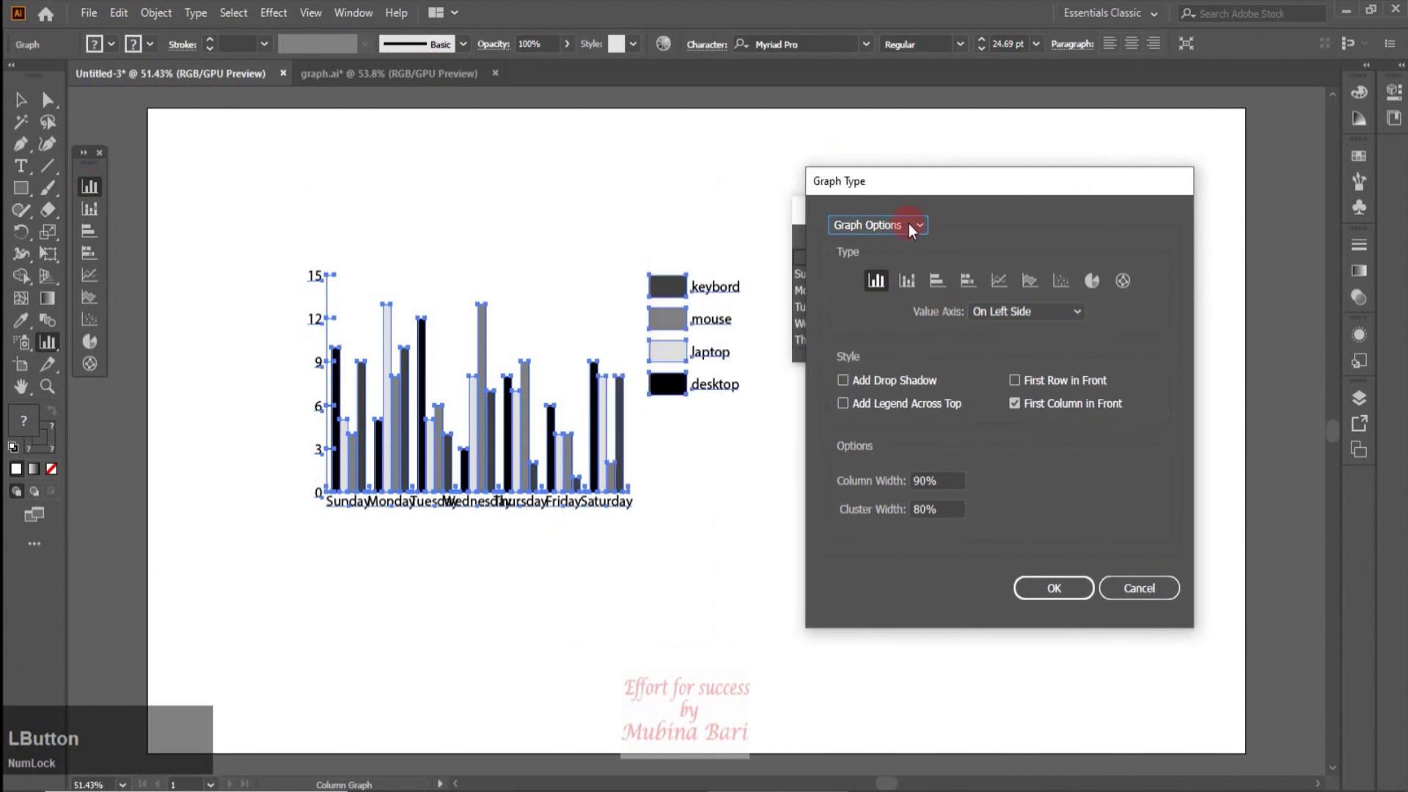
pyautogui.click(918, 227)
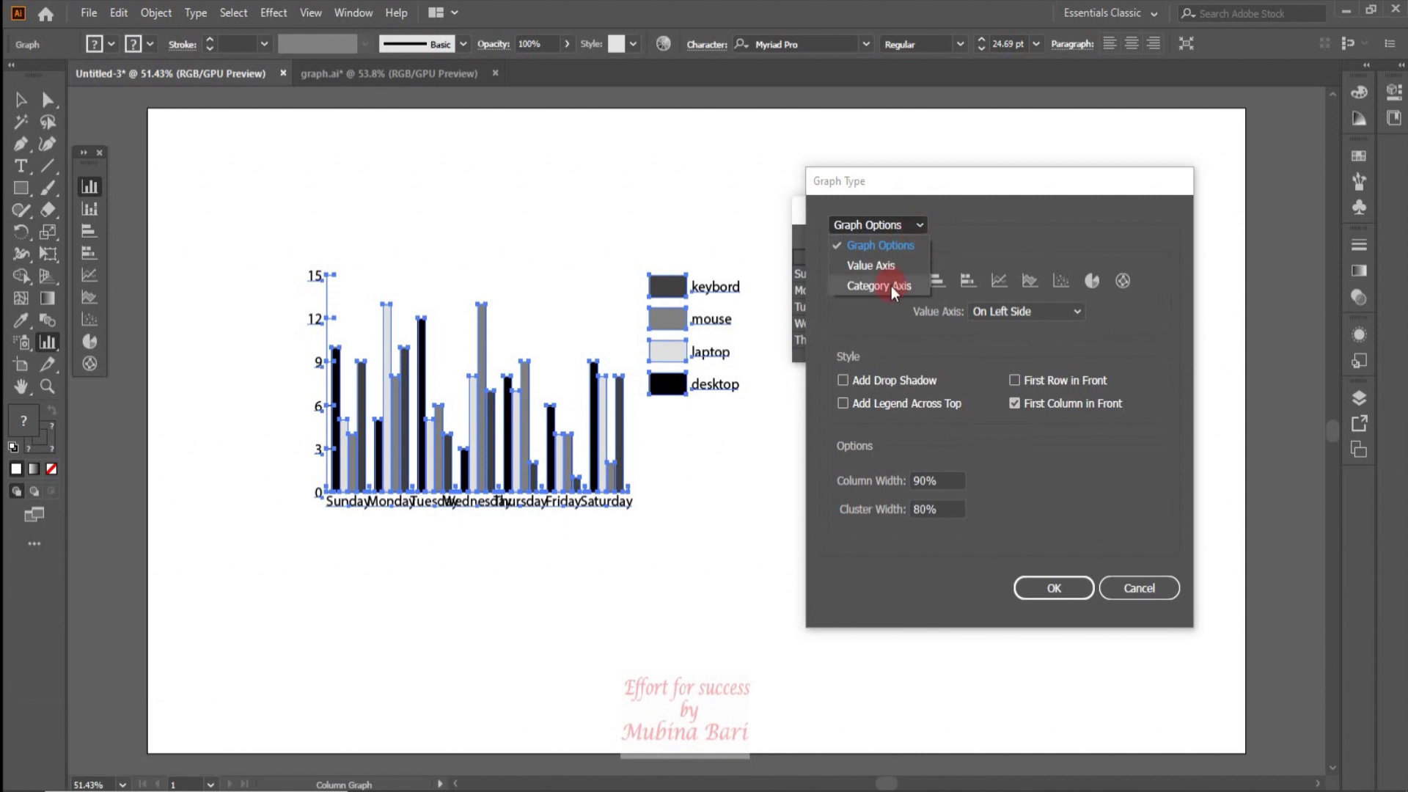
pyautogui.click(923, 229)
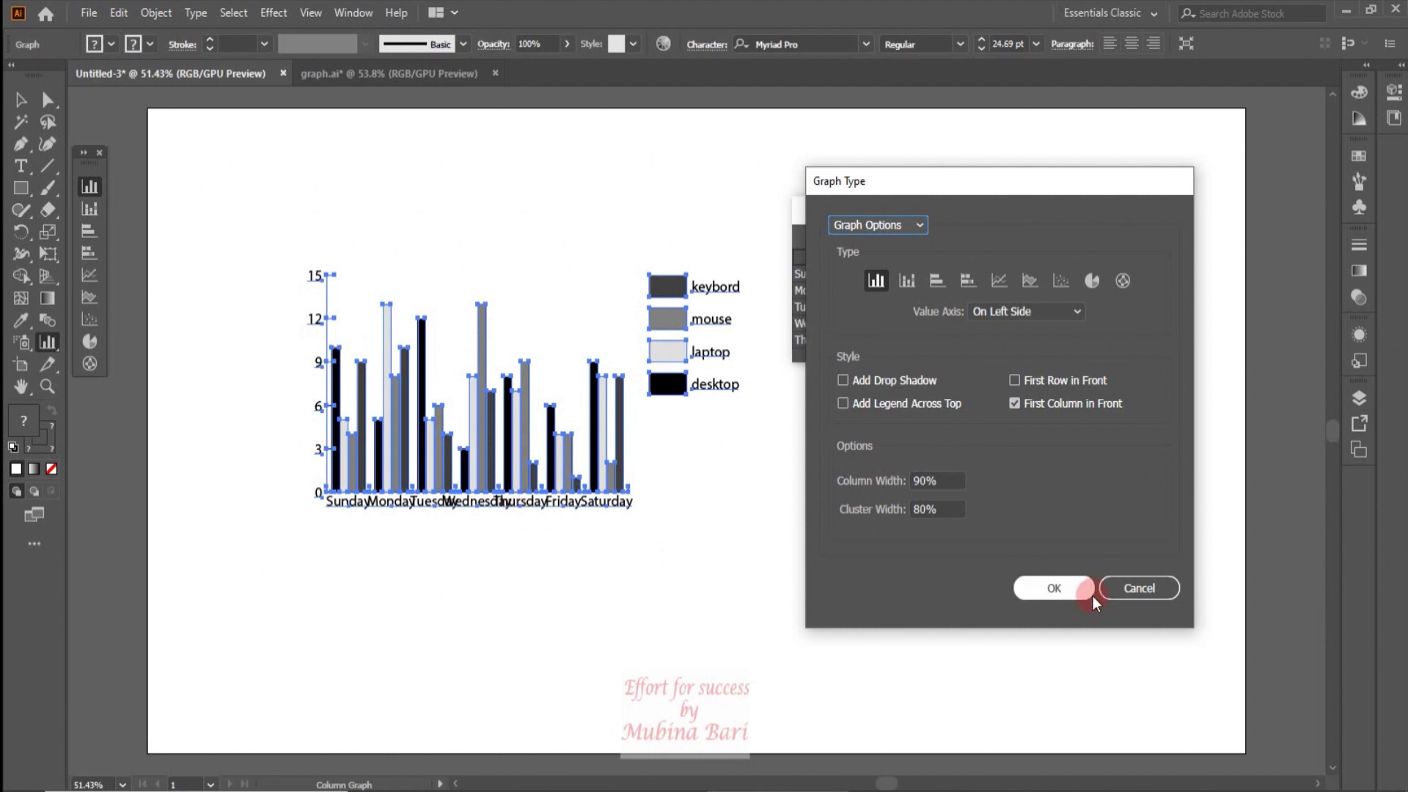
pyautogui.click(1139, 589)
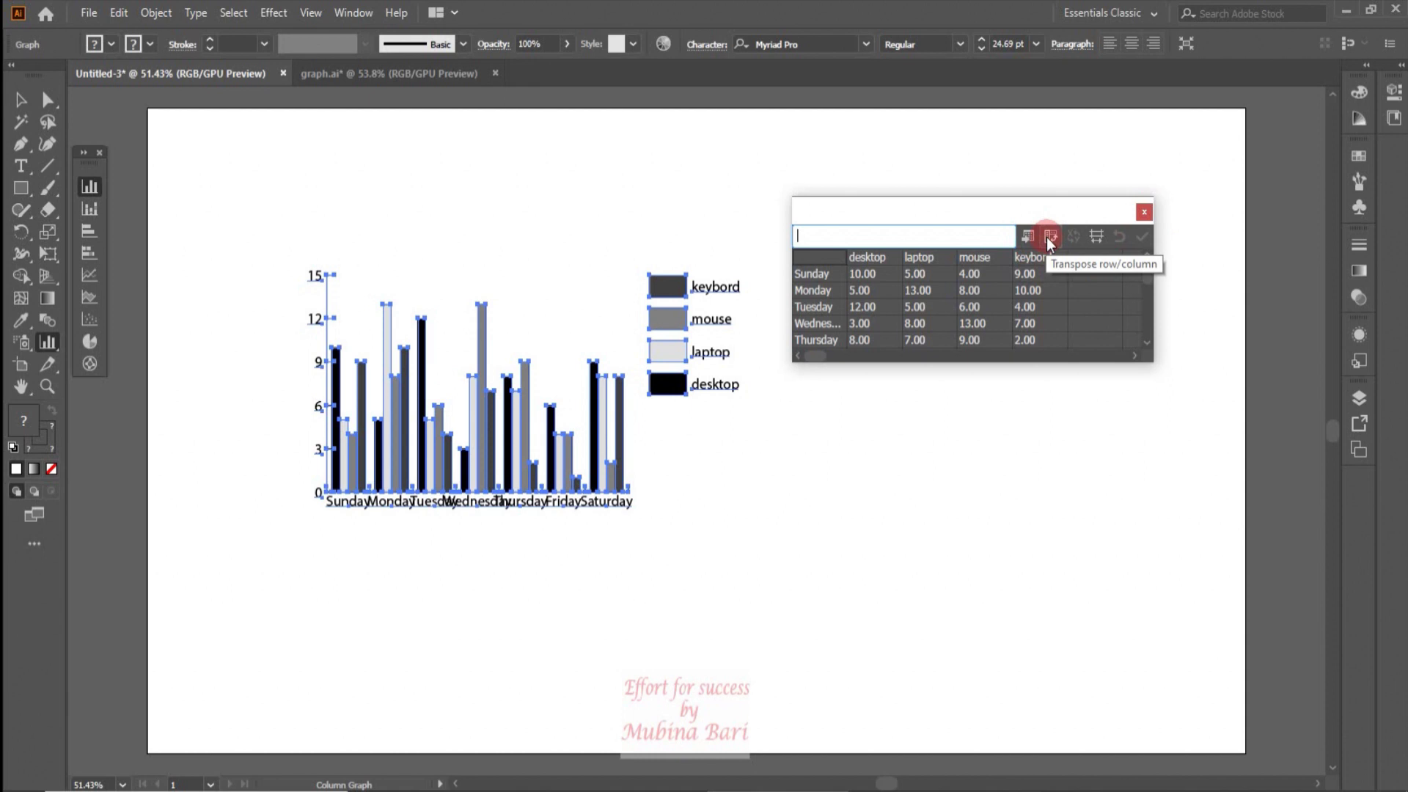
# - Transpose the graph data's rows and columns and apply it, and transpose it back and apply it again
pyautogui.click(1049, 237)
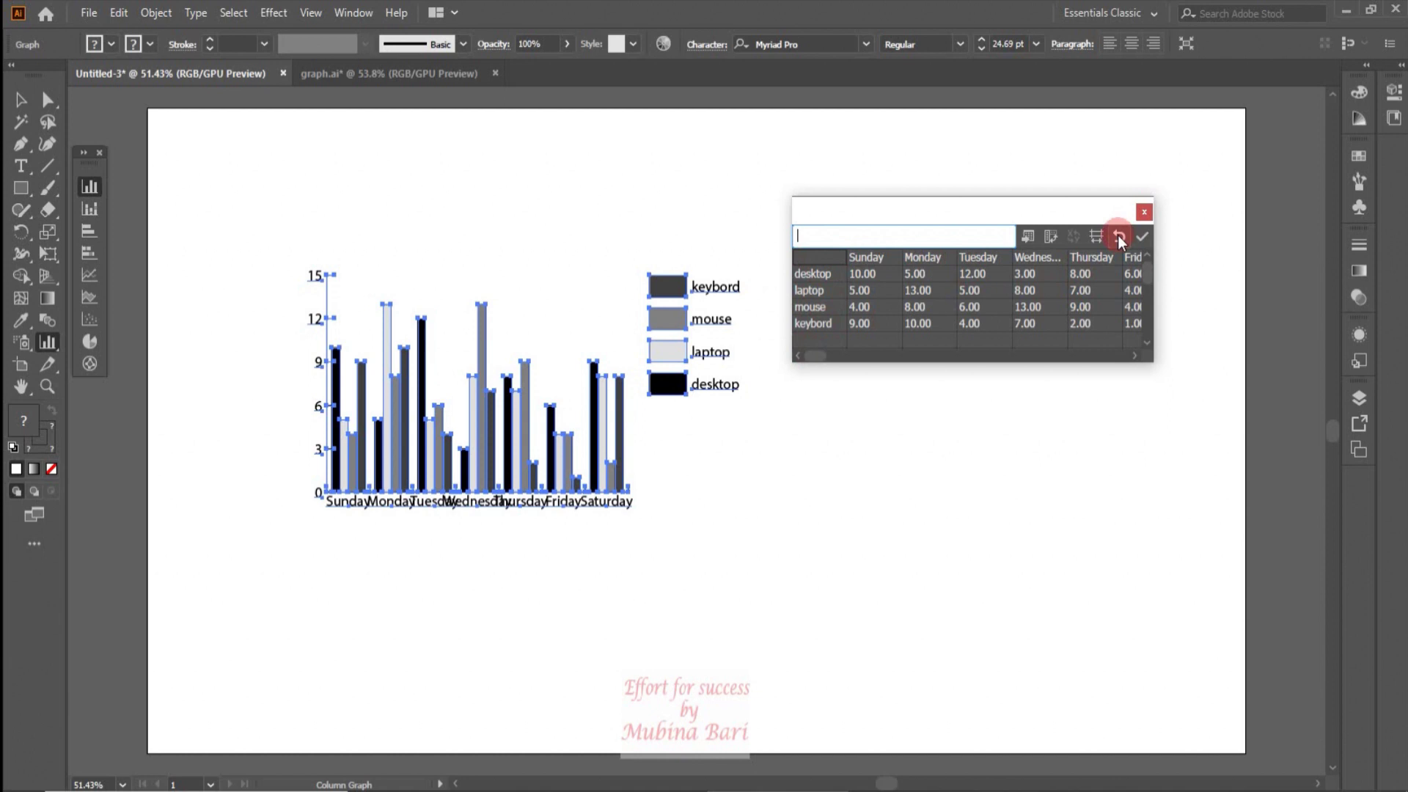
pyautogui.click(1141, 237)
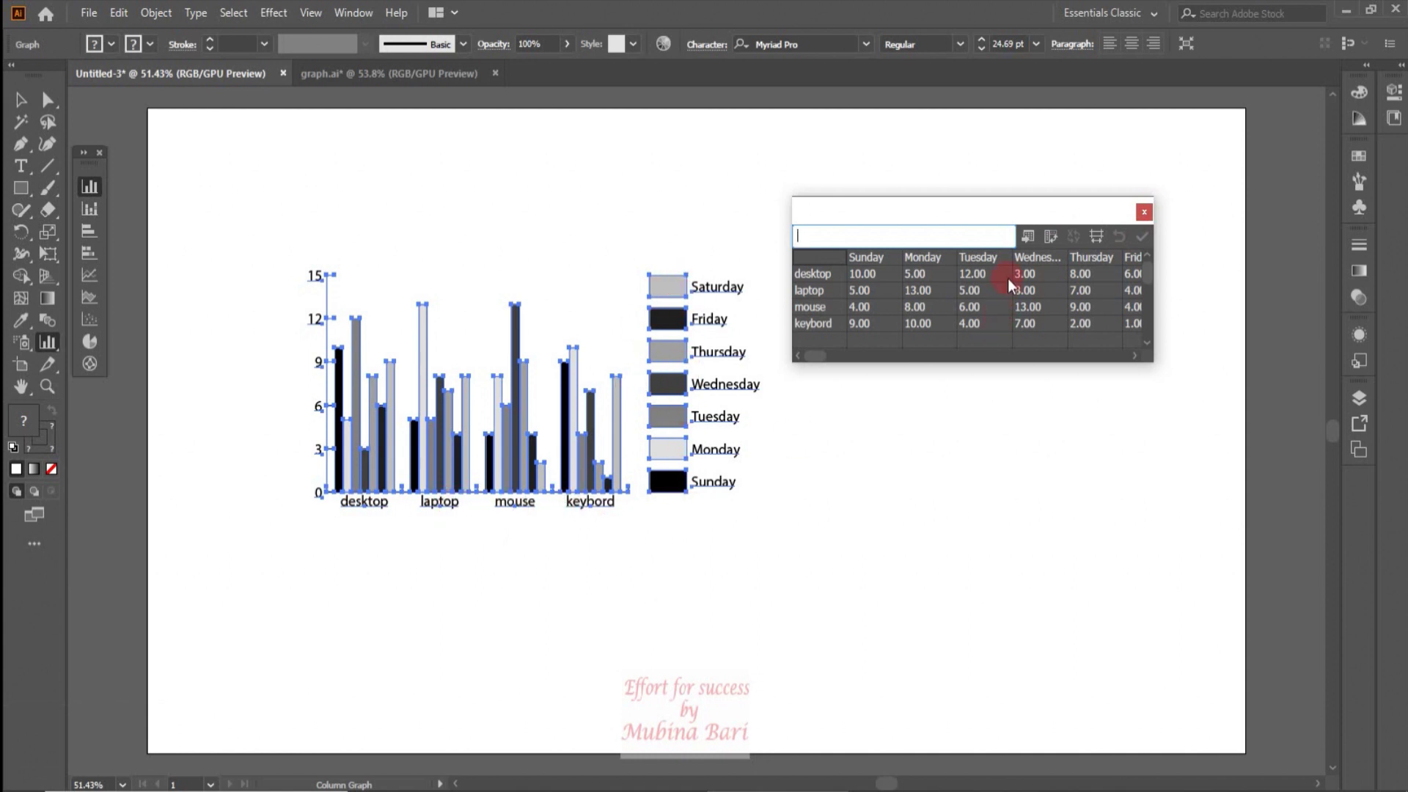
pyautogui.click(1052, 237)
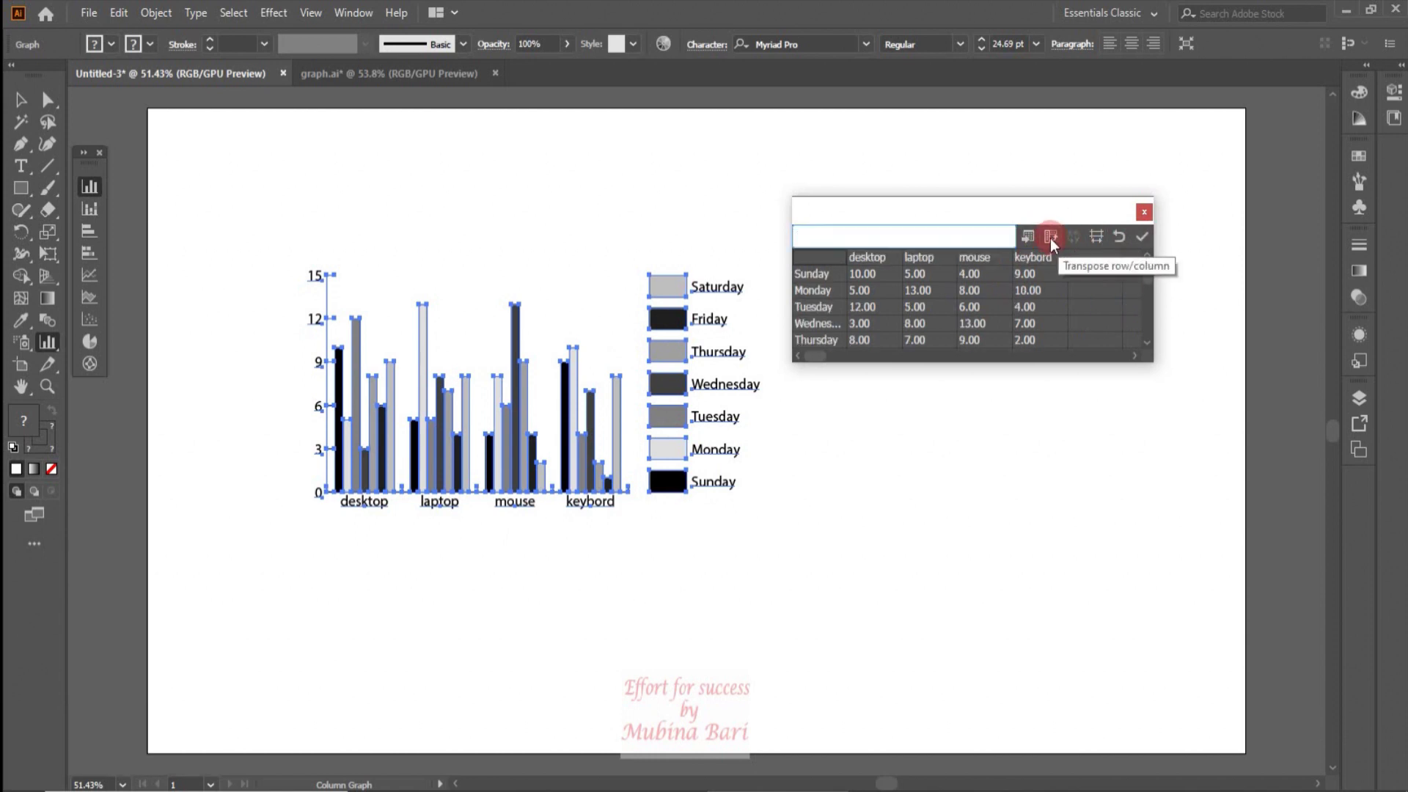
pyautogui.click(1142, 236)
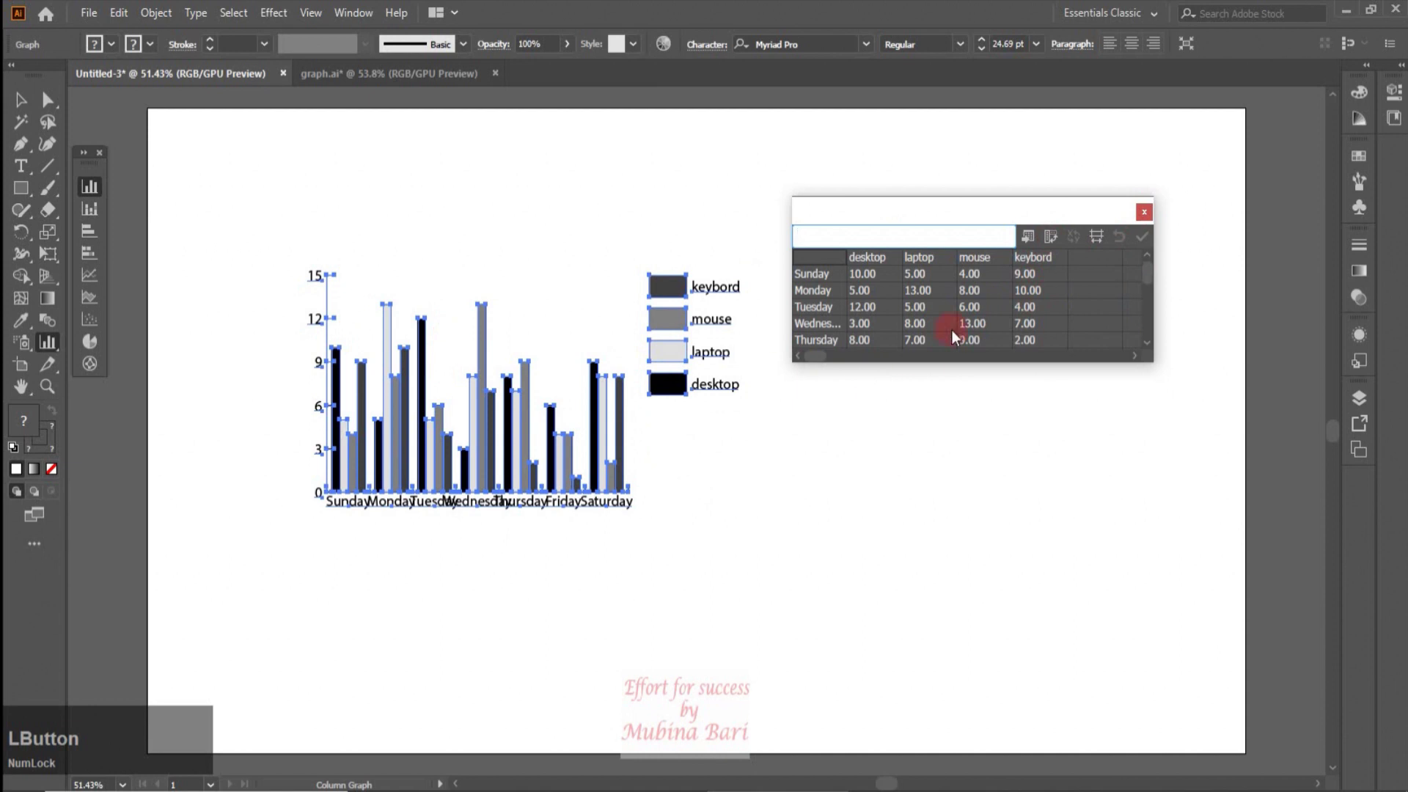
# - Transpose the graph data once more and revert the unapplied change
pyautogui.click(1051, 237)
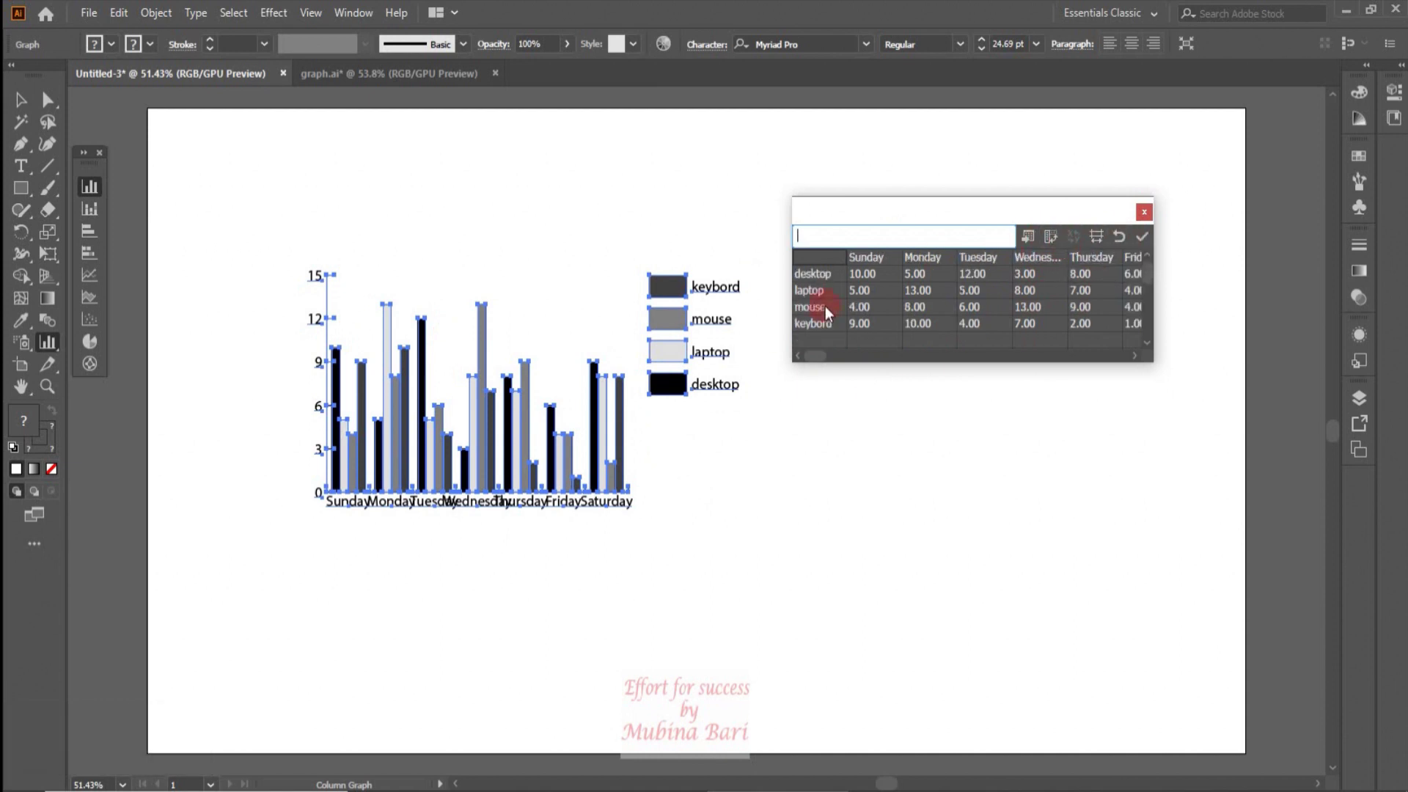
pyautogui.click(1119, 236)
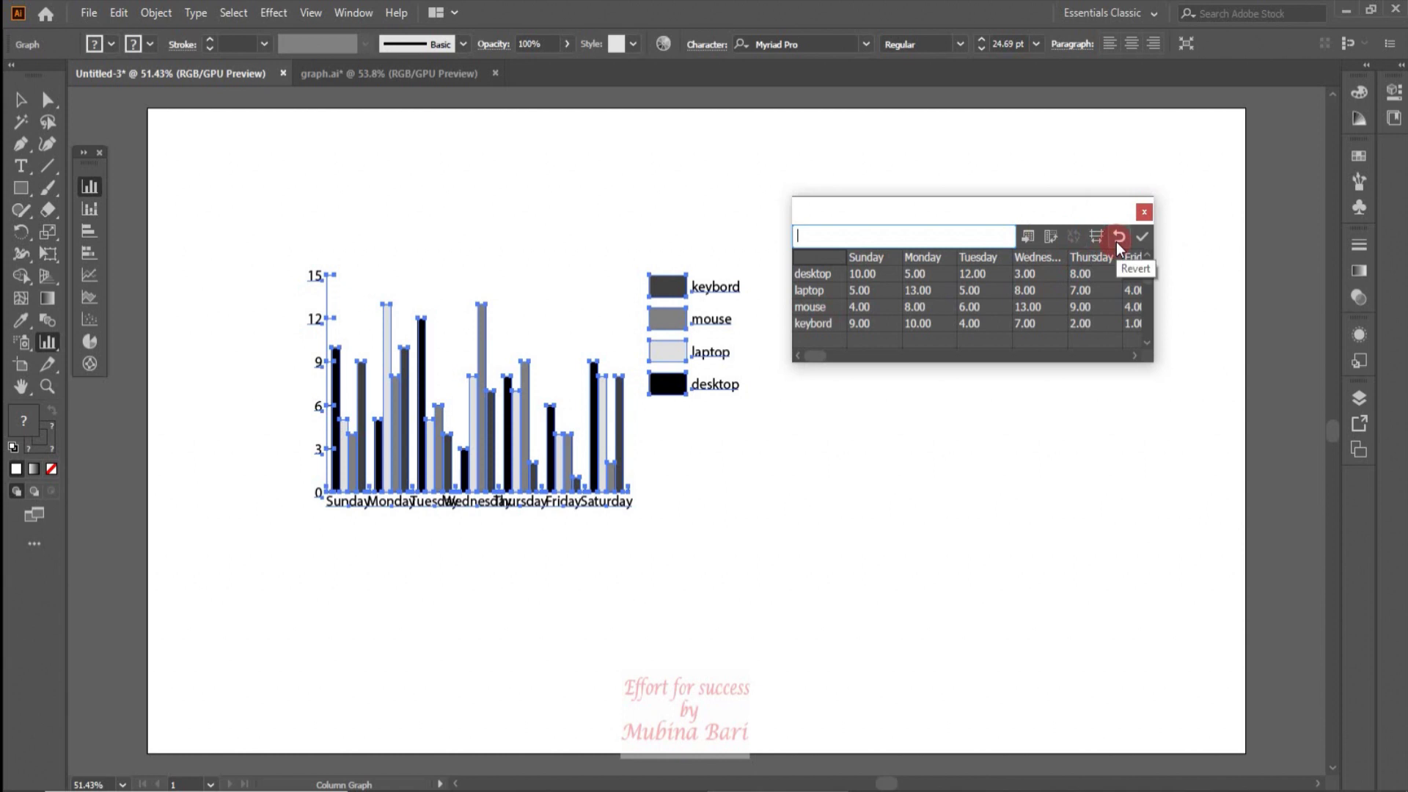
pyautogui.click(1119, 239)
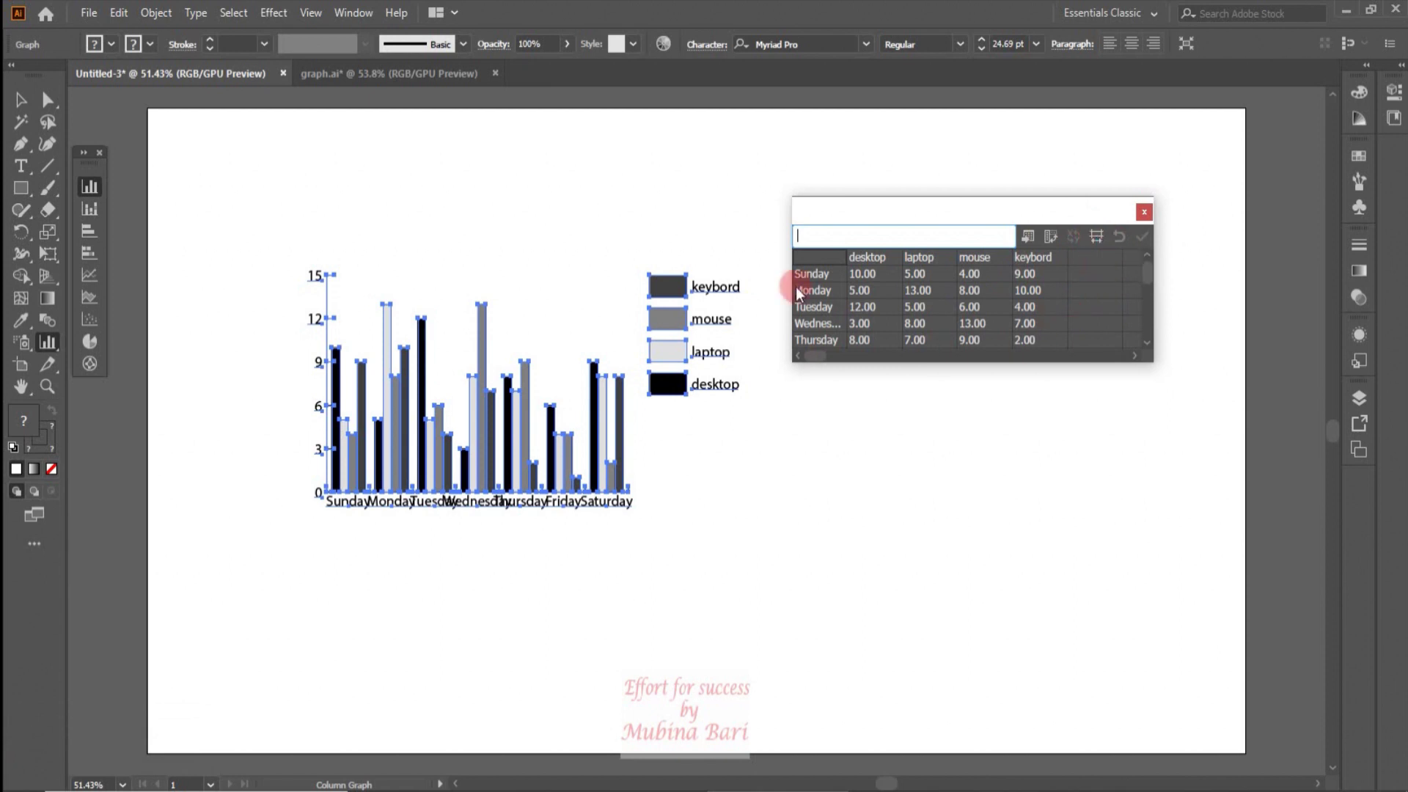
# - Check the graph data's cell style against the Excel table and accept 2 decimals and a column width of 7 digits
pyautogui.click(1096, 236)
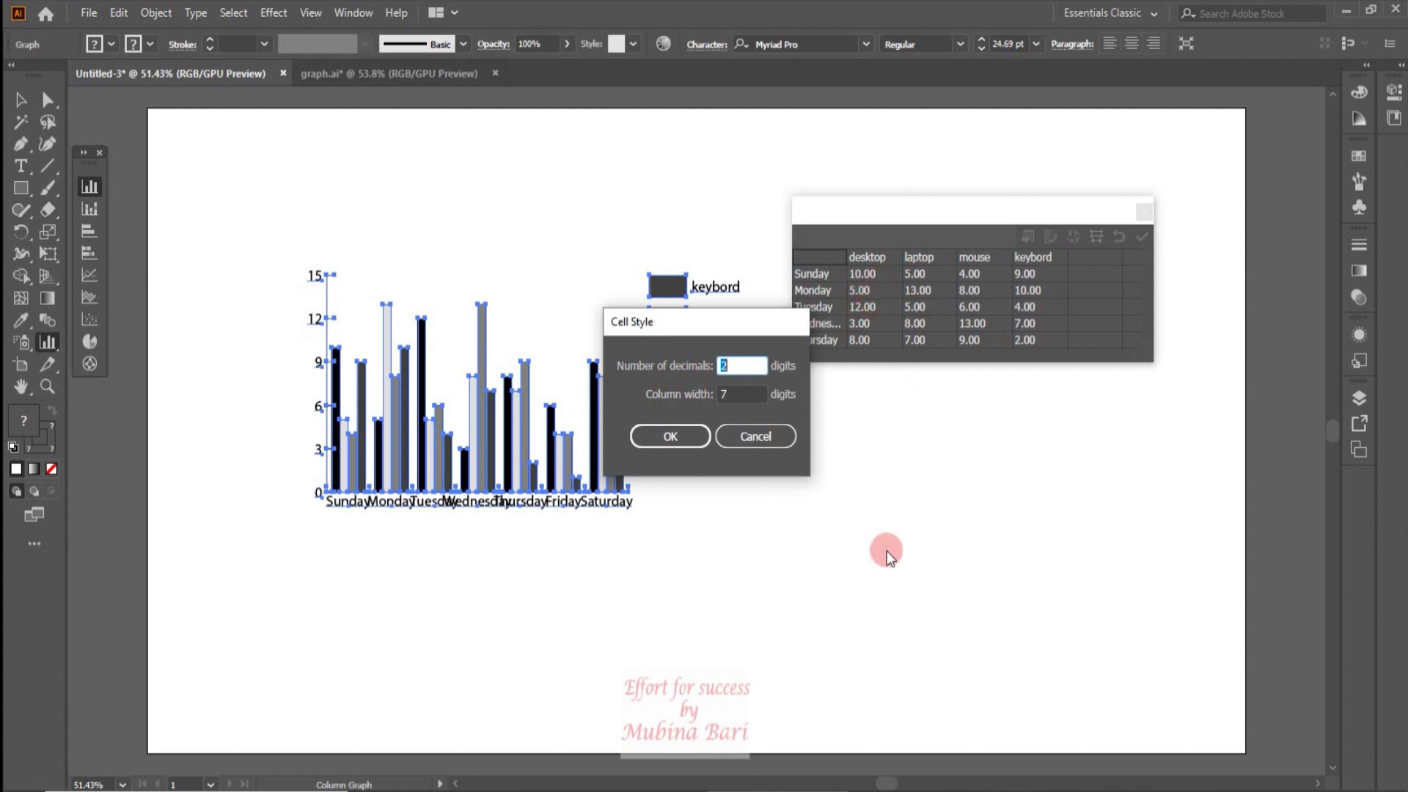
pyautogui.click(1004, 791)
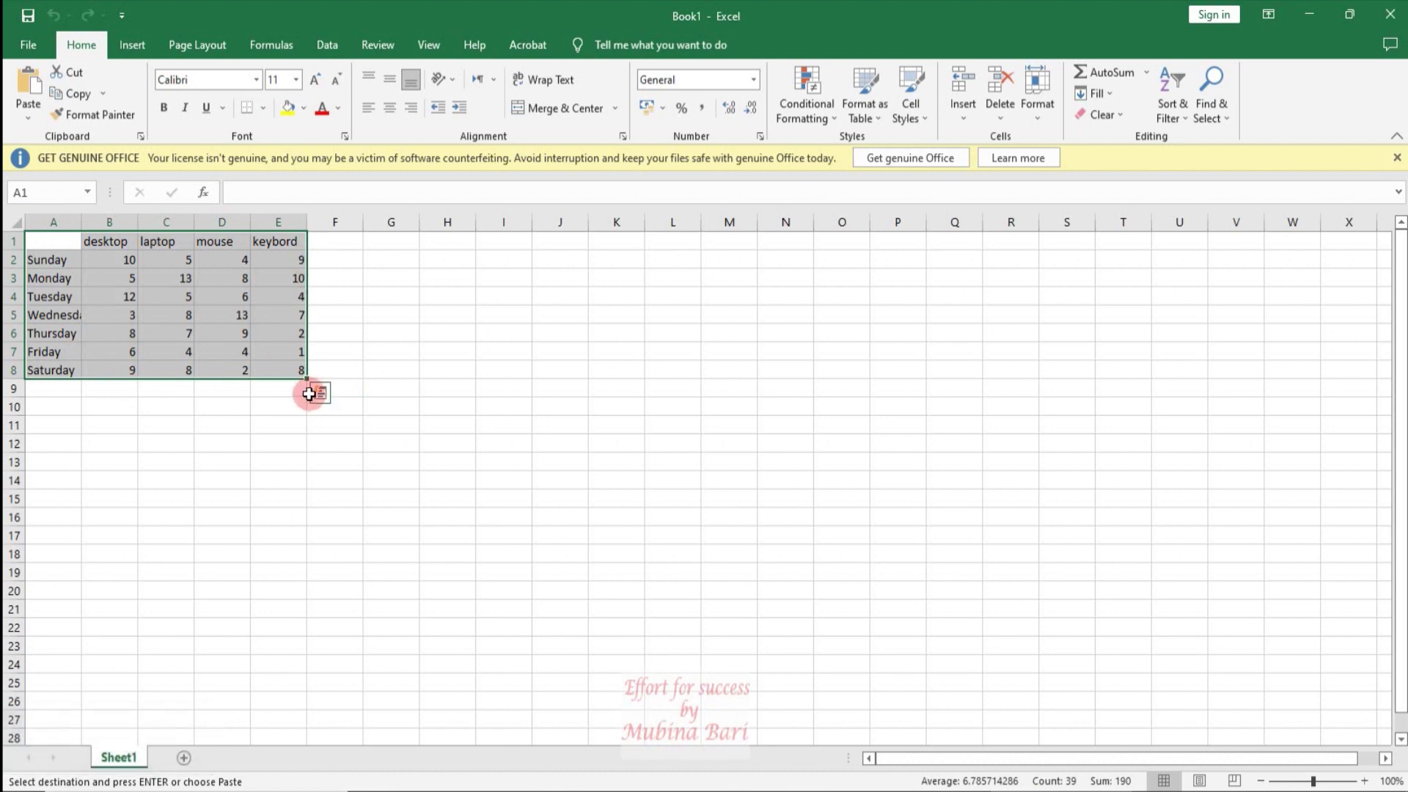
pyautogui.click(776, 734)
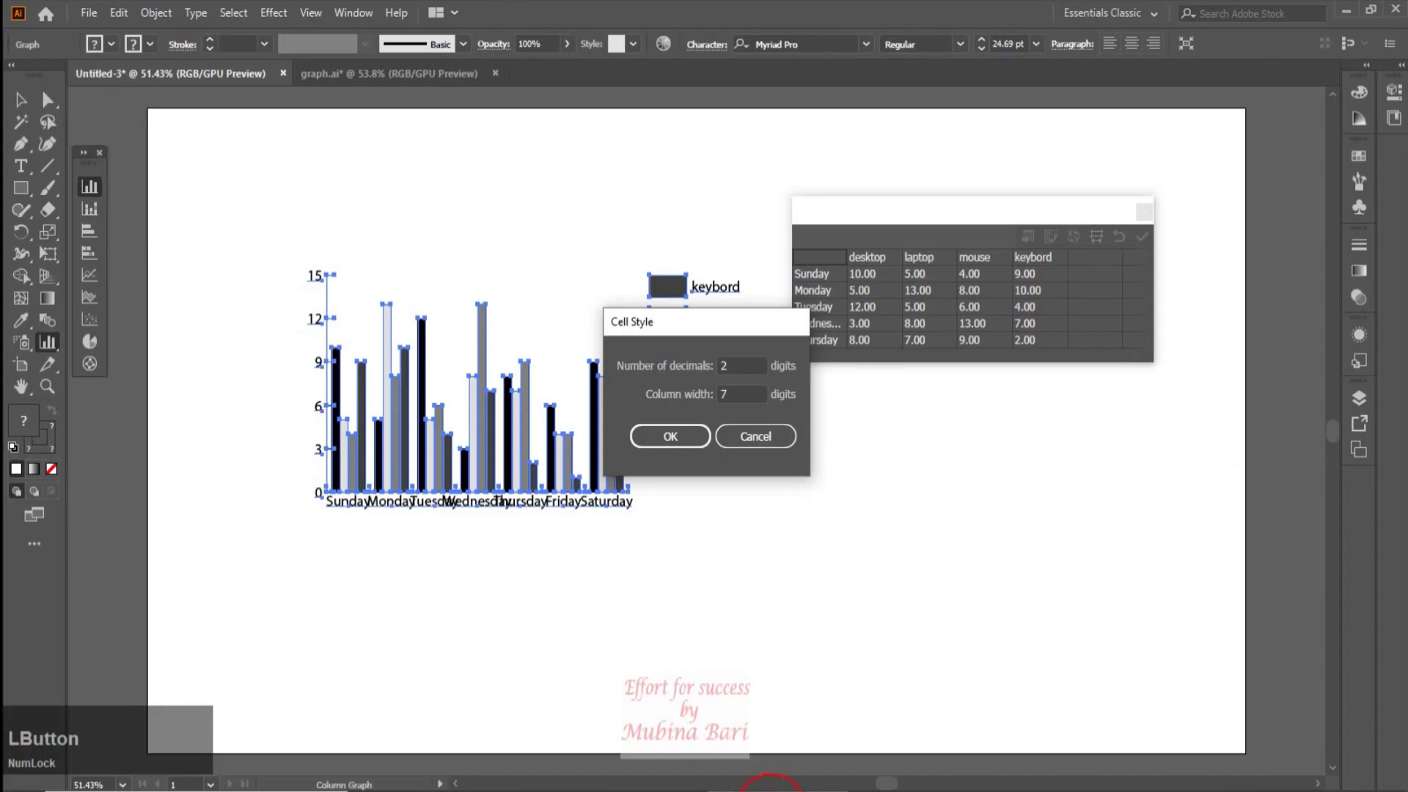
pyautogui.click(1012, 449)
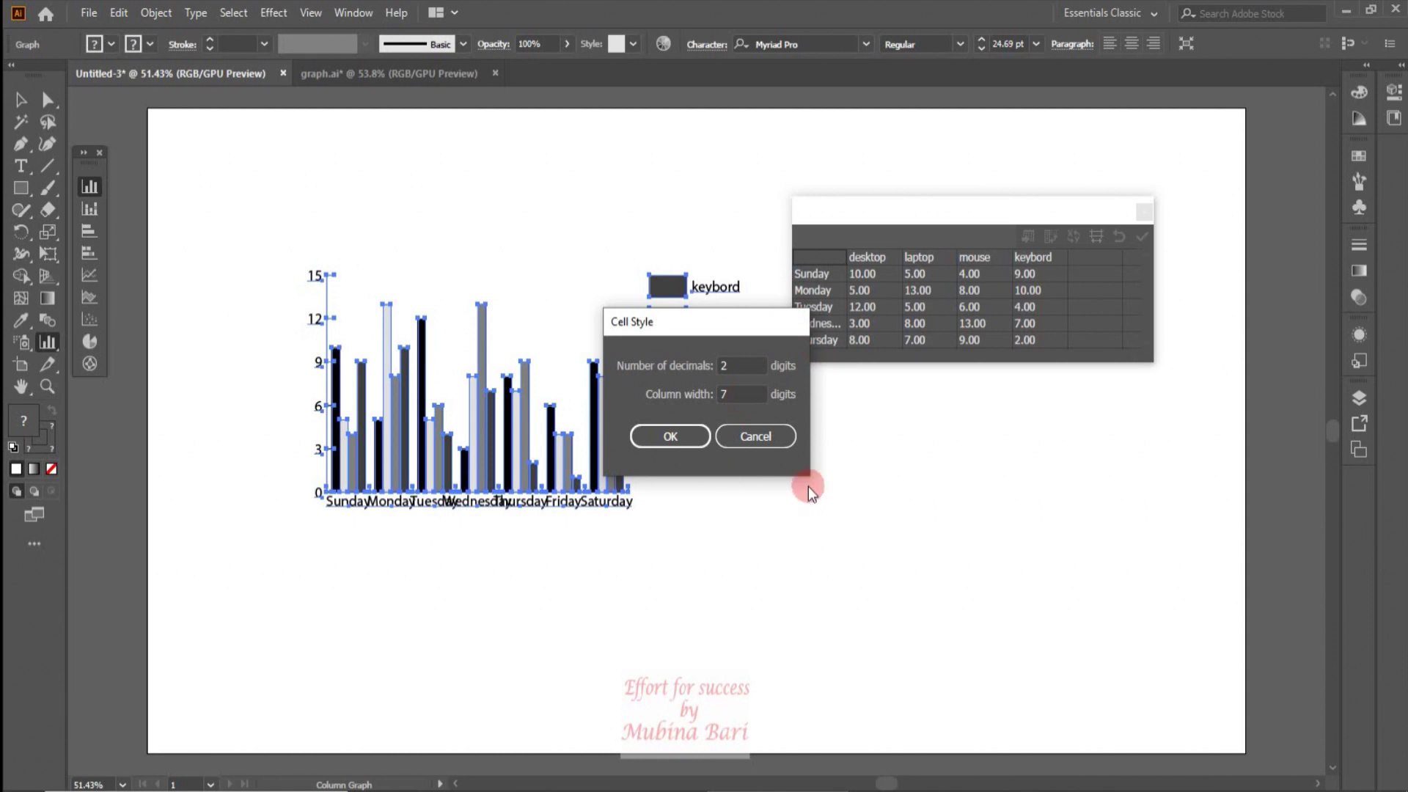
pyautogui.click(697, 441)
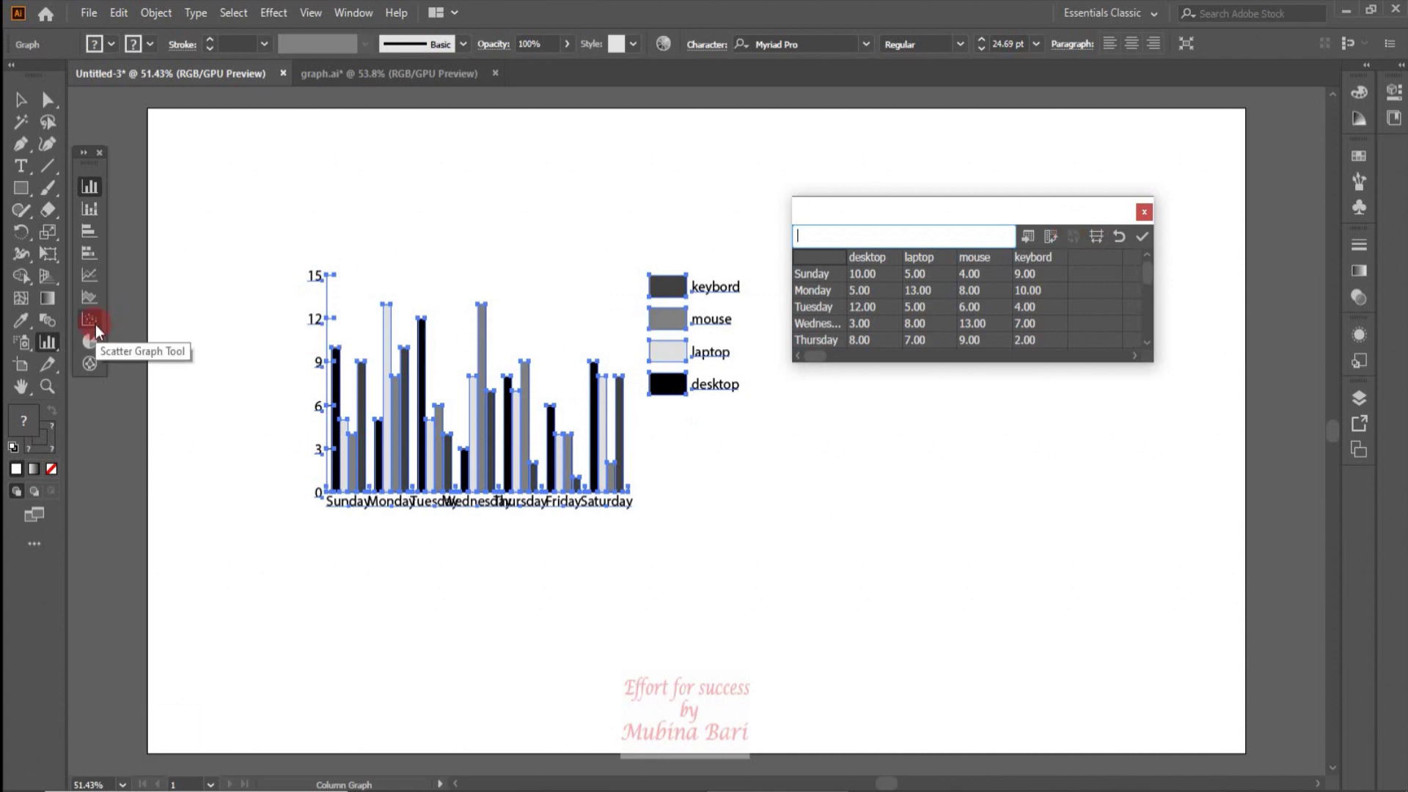
# - Change the graph type from column to scatter, keeping data points marked and connected
pyautogui.click(90, 189)
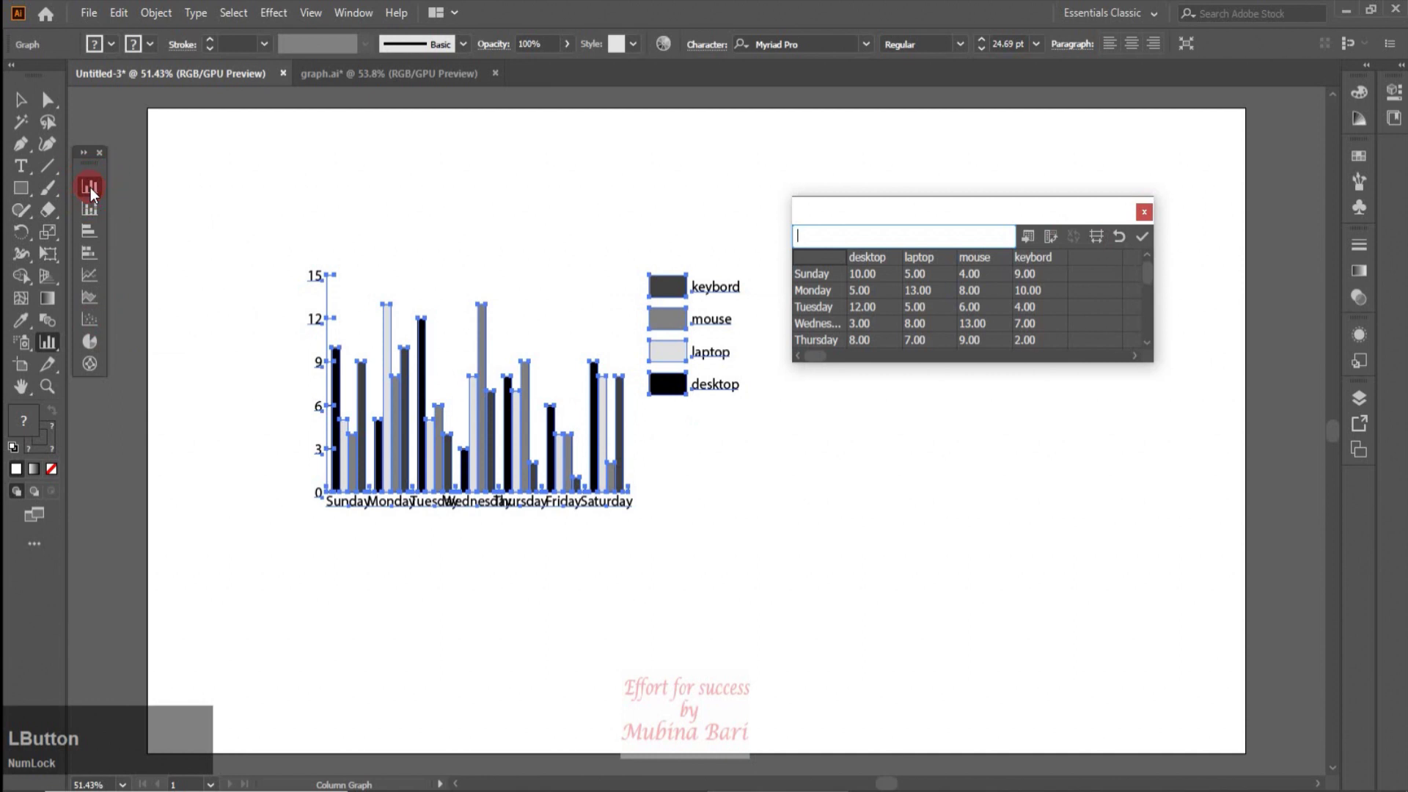
pyautogui.click(90, 190)
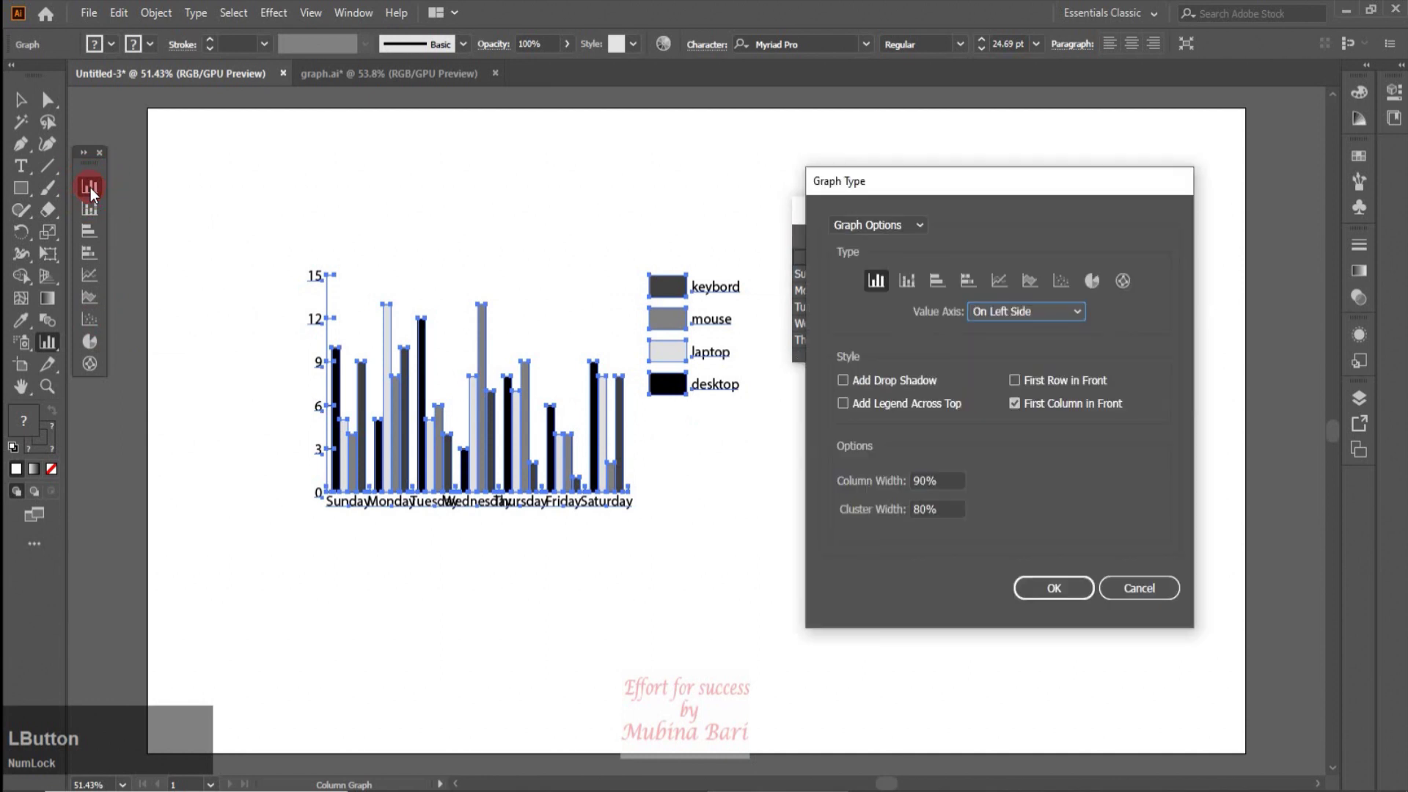
pyautogui.click(1058, 281)
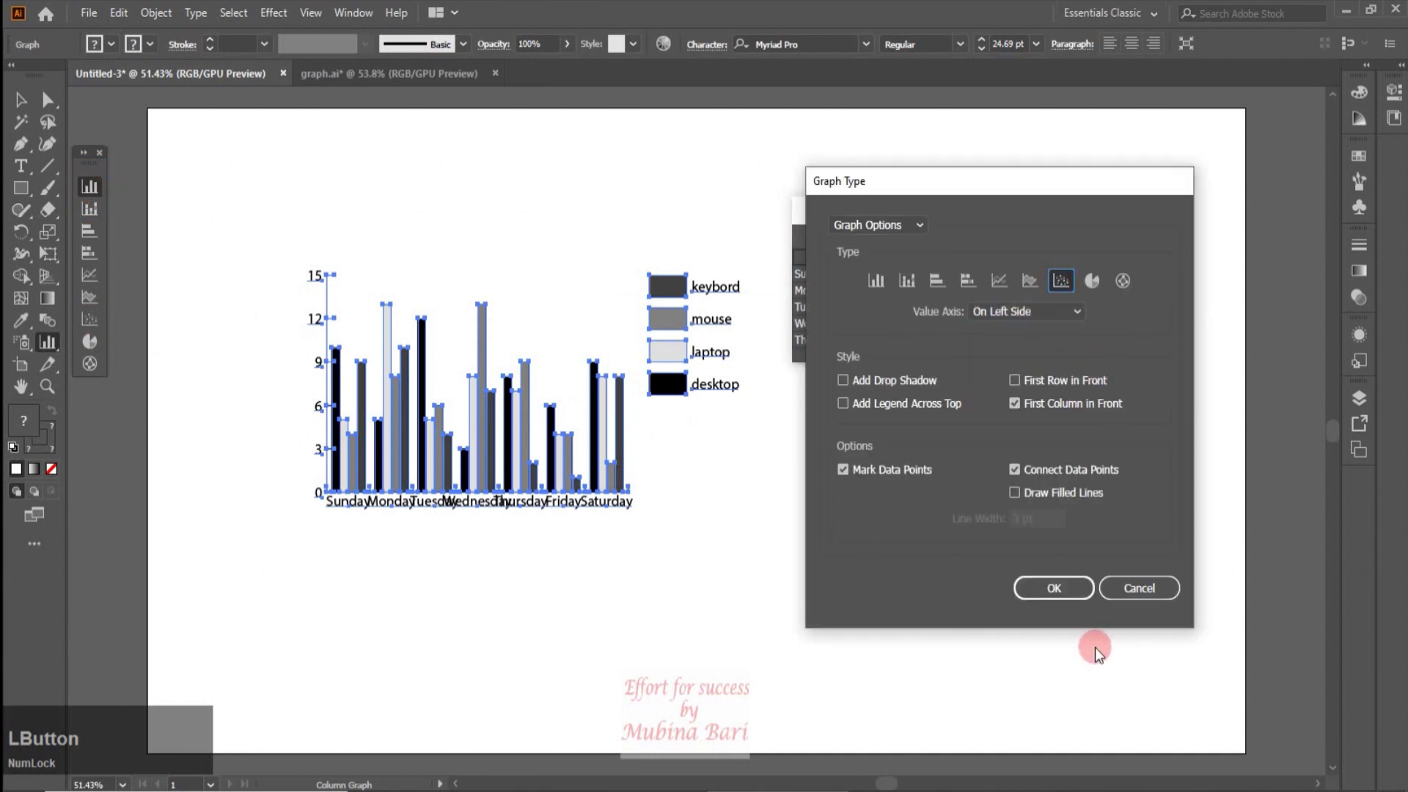
pyautogui.click(1072, 587)
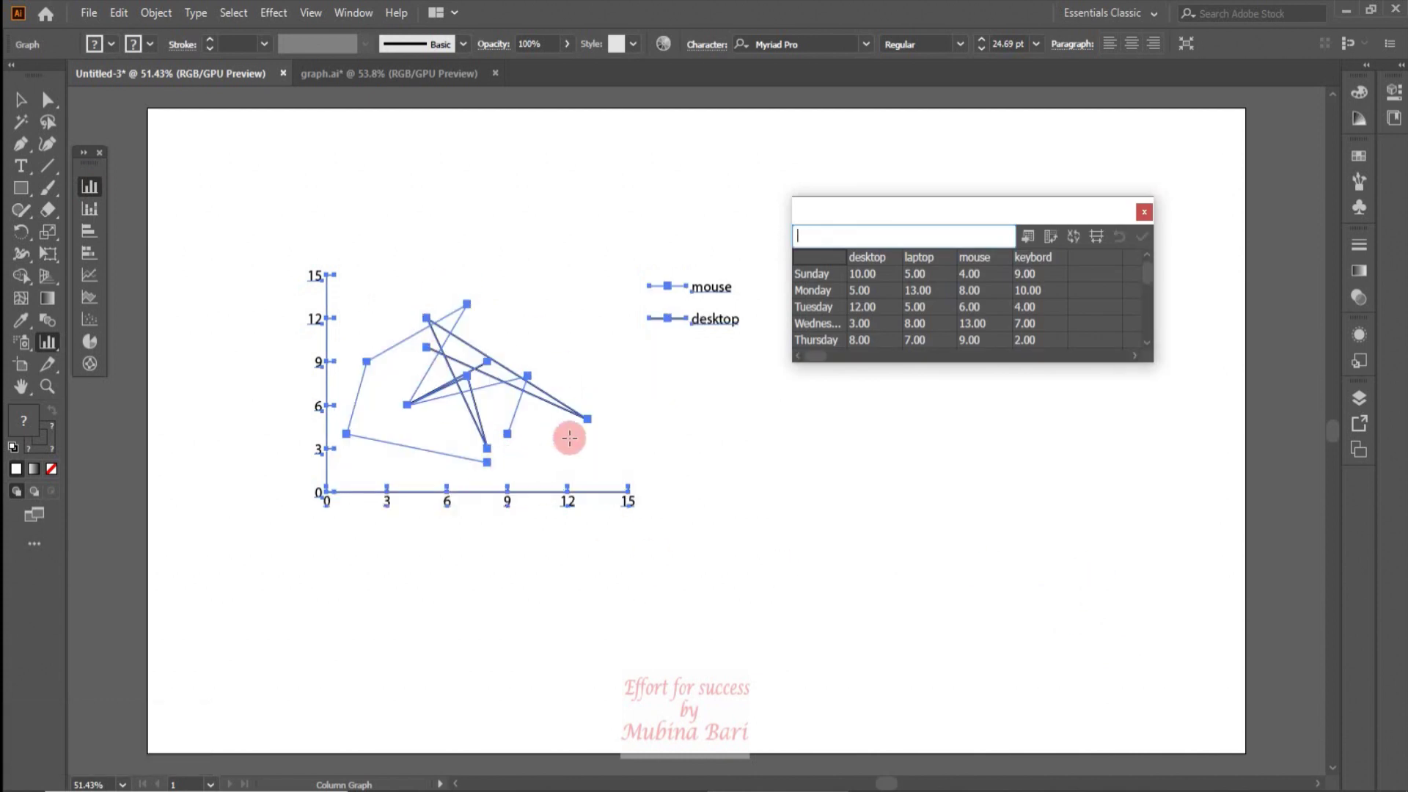
# - Switch the scatter graph's x and y data and apply the change to the graph
pyautogui.click(1071, 242)
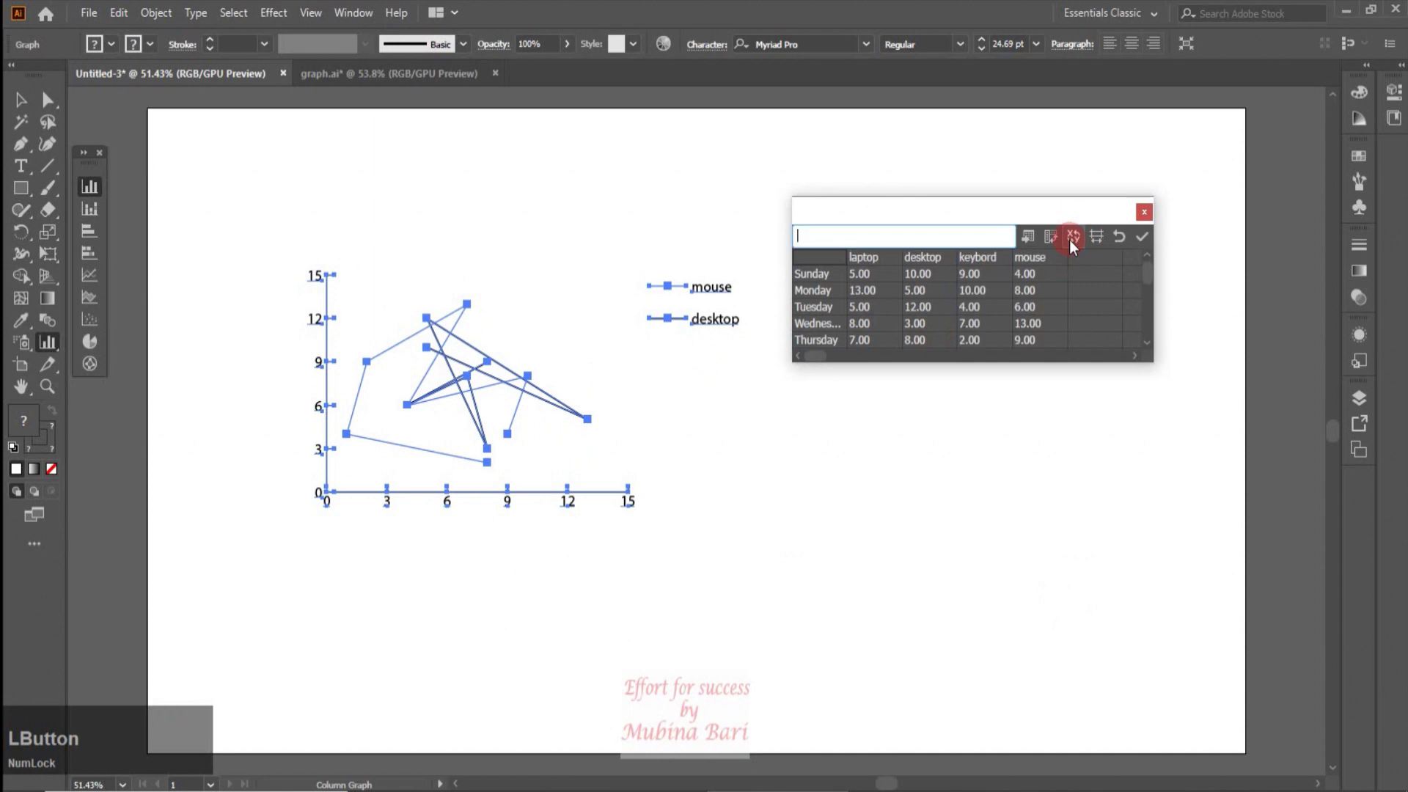
pyautogui.click(1143, 237)
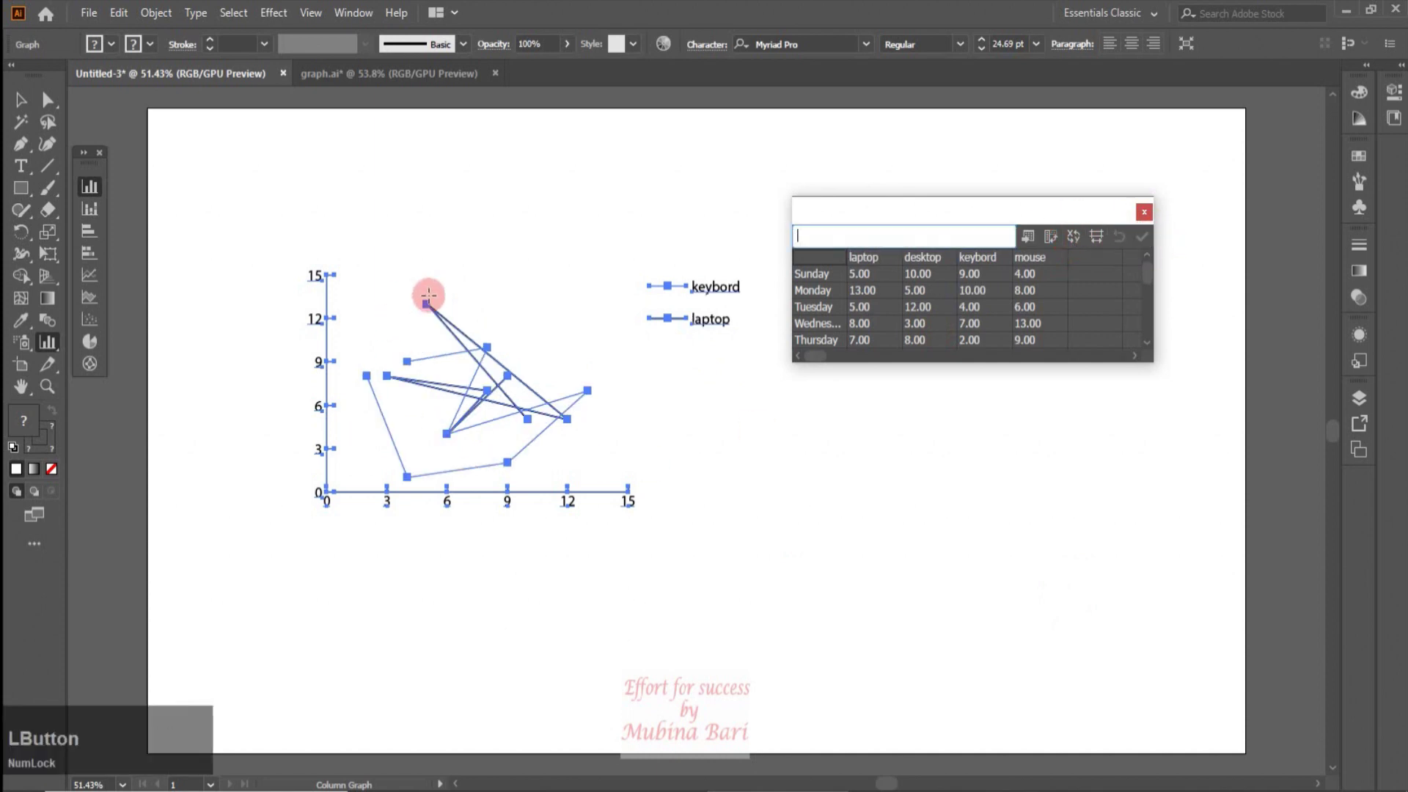
pyautogui.click(1077, 238)
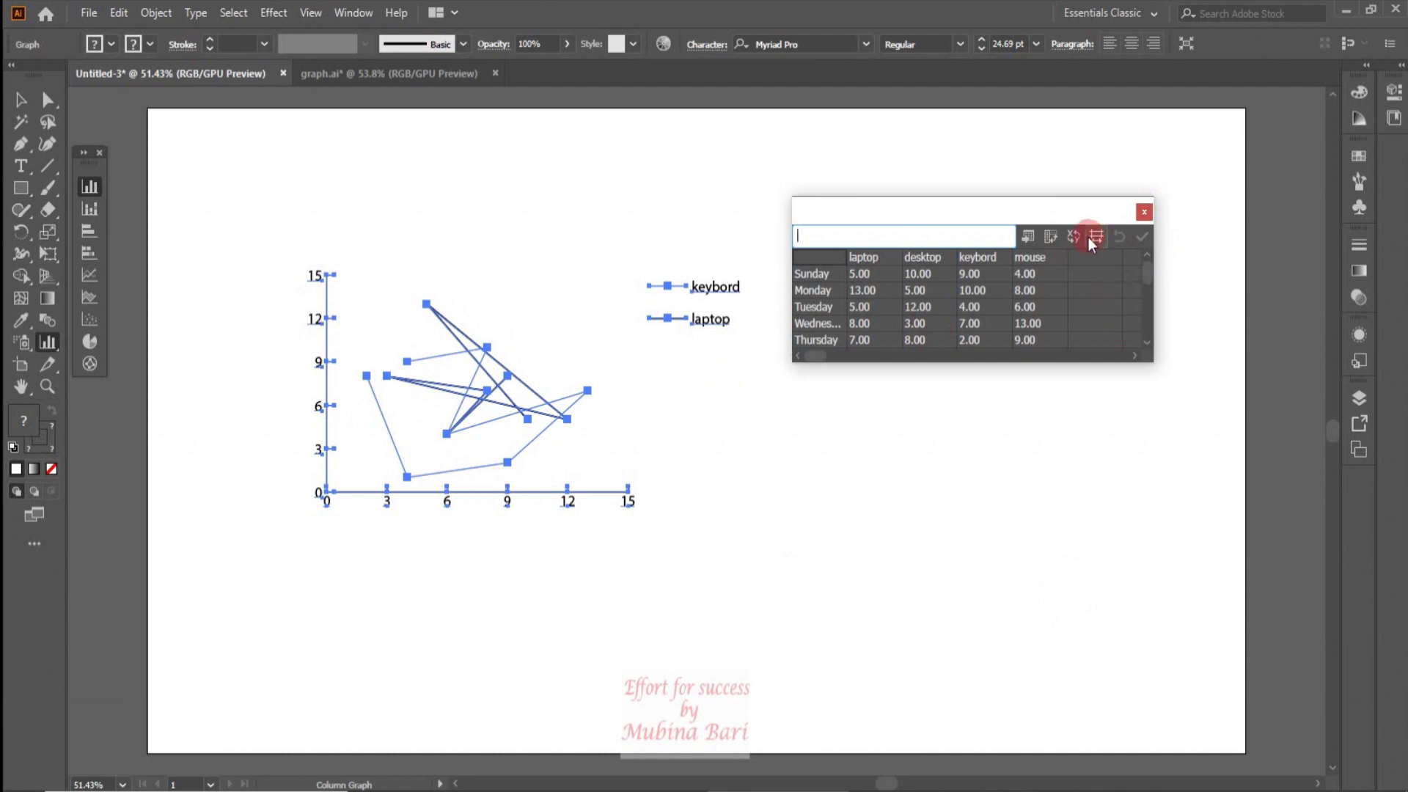
pyautogui.click(1144, 239)
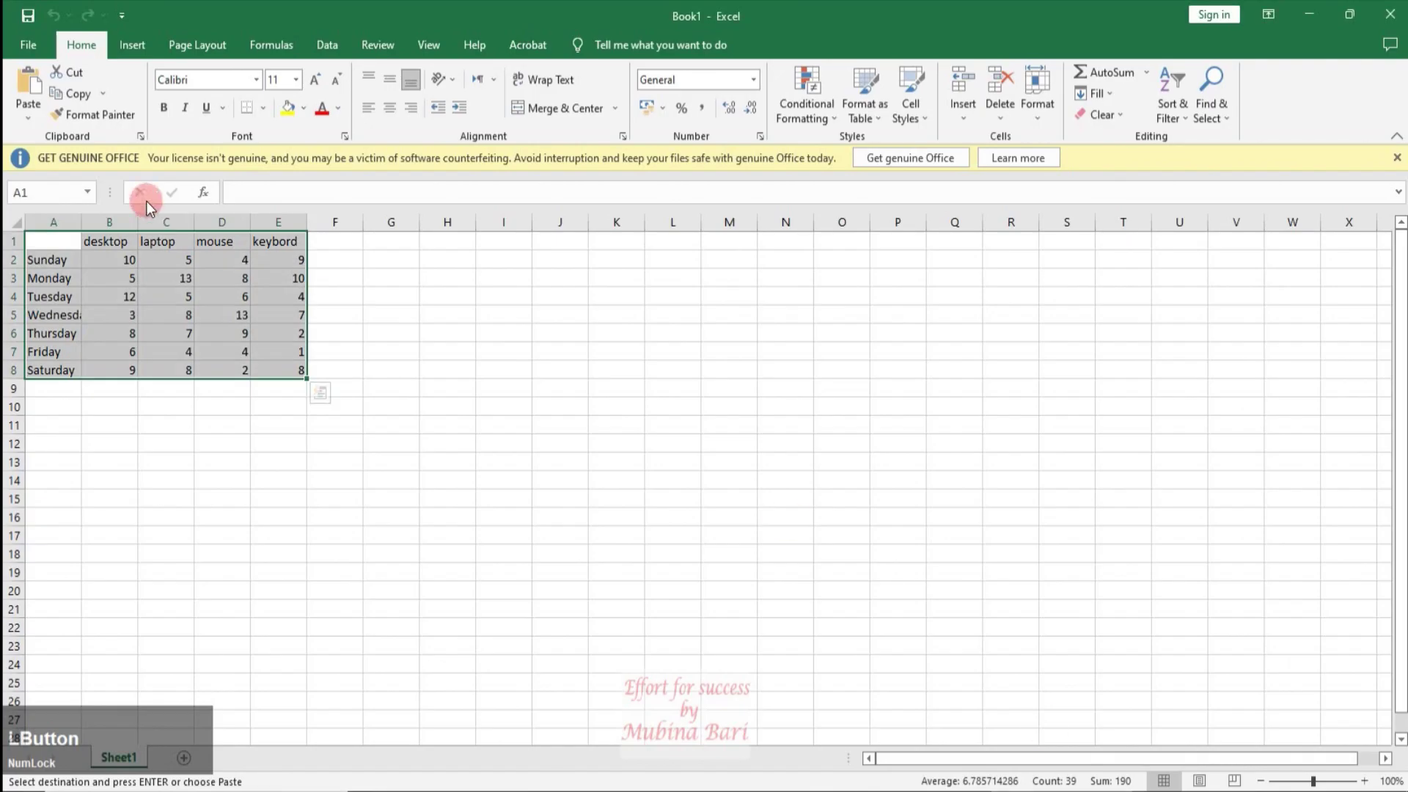
# - Save the Excel workbook to the Desktop as "graph data" in Text (Tab delimited) format
pyautogui.click(28, 46)
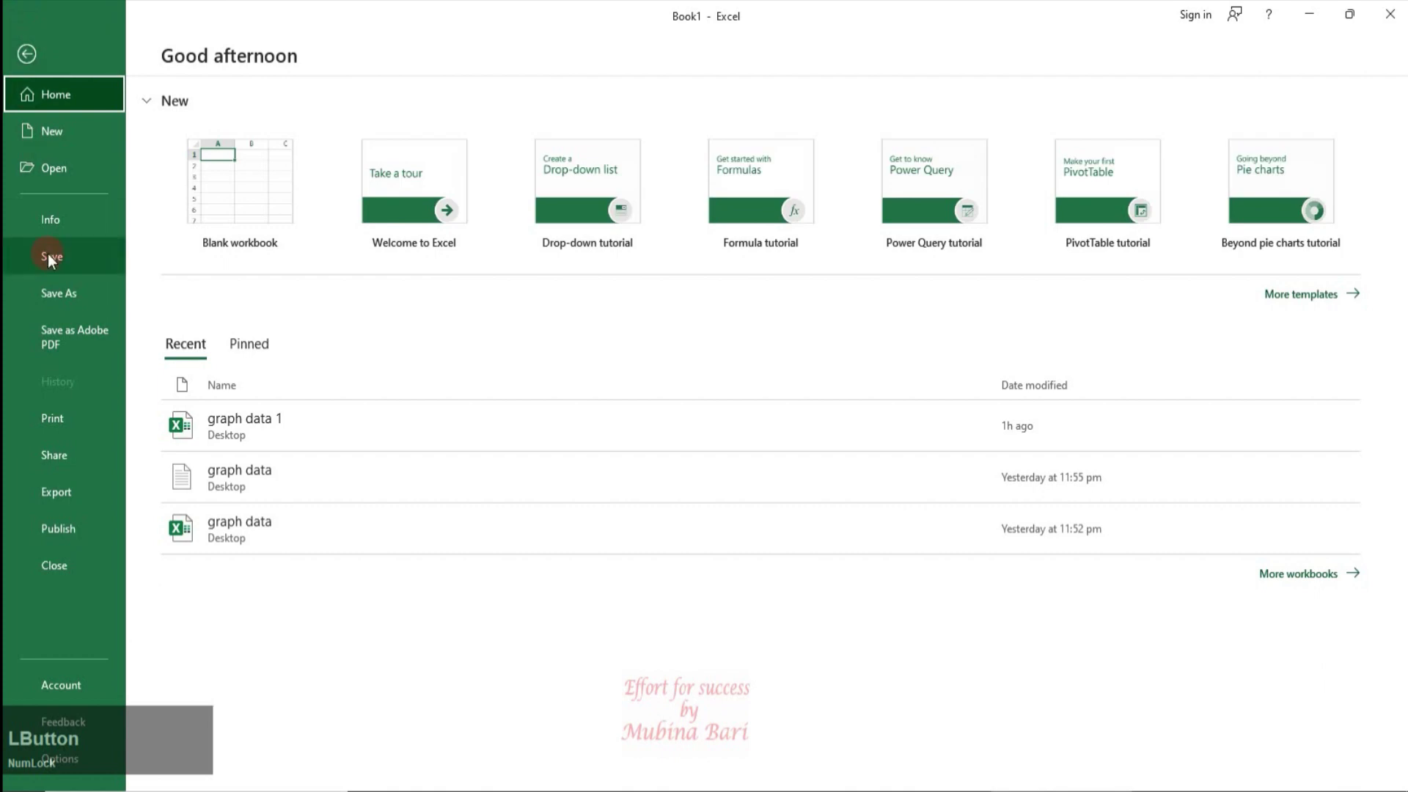
pyautogui.click(47, 290)
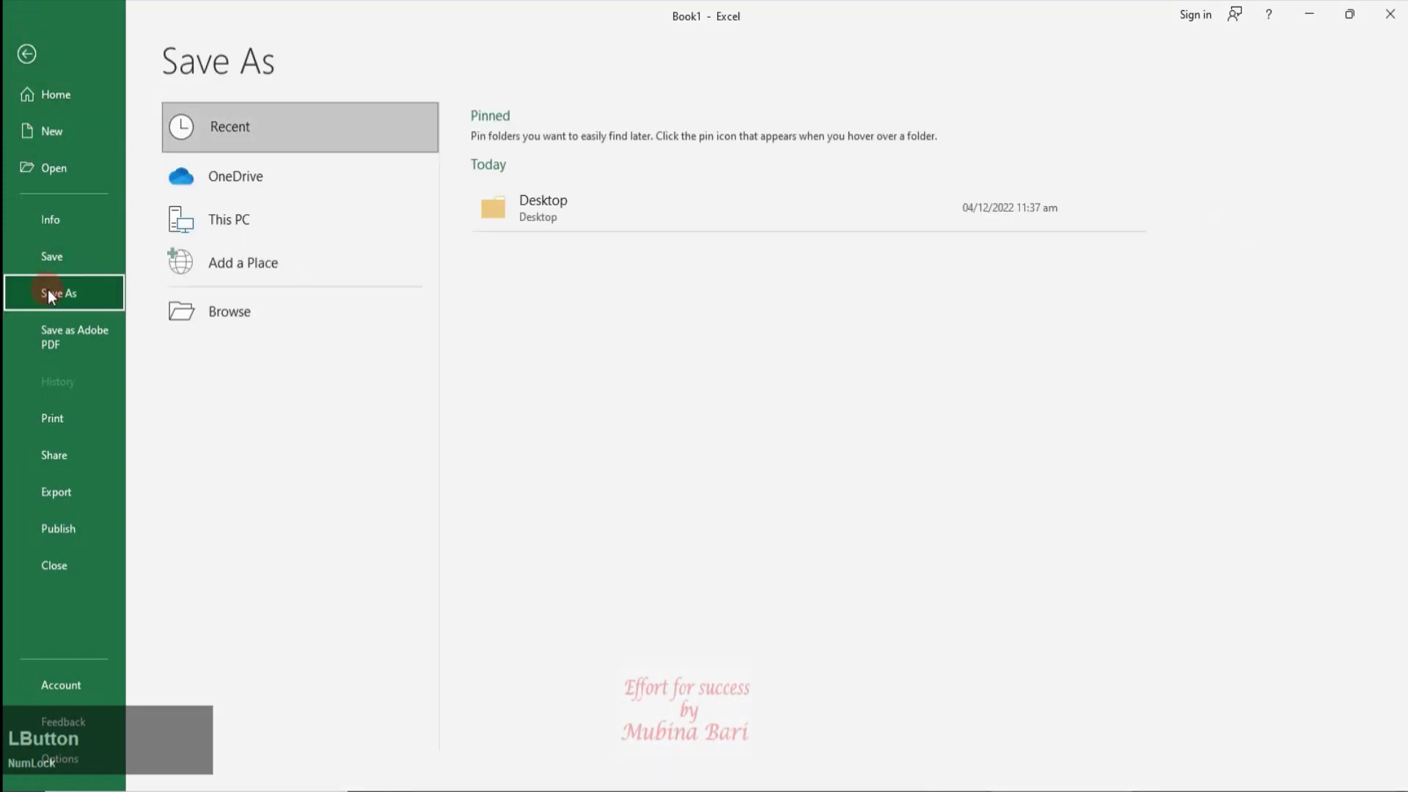
pyautogui.click(535, 209)
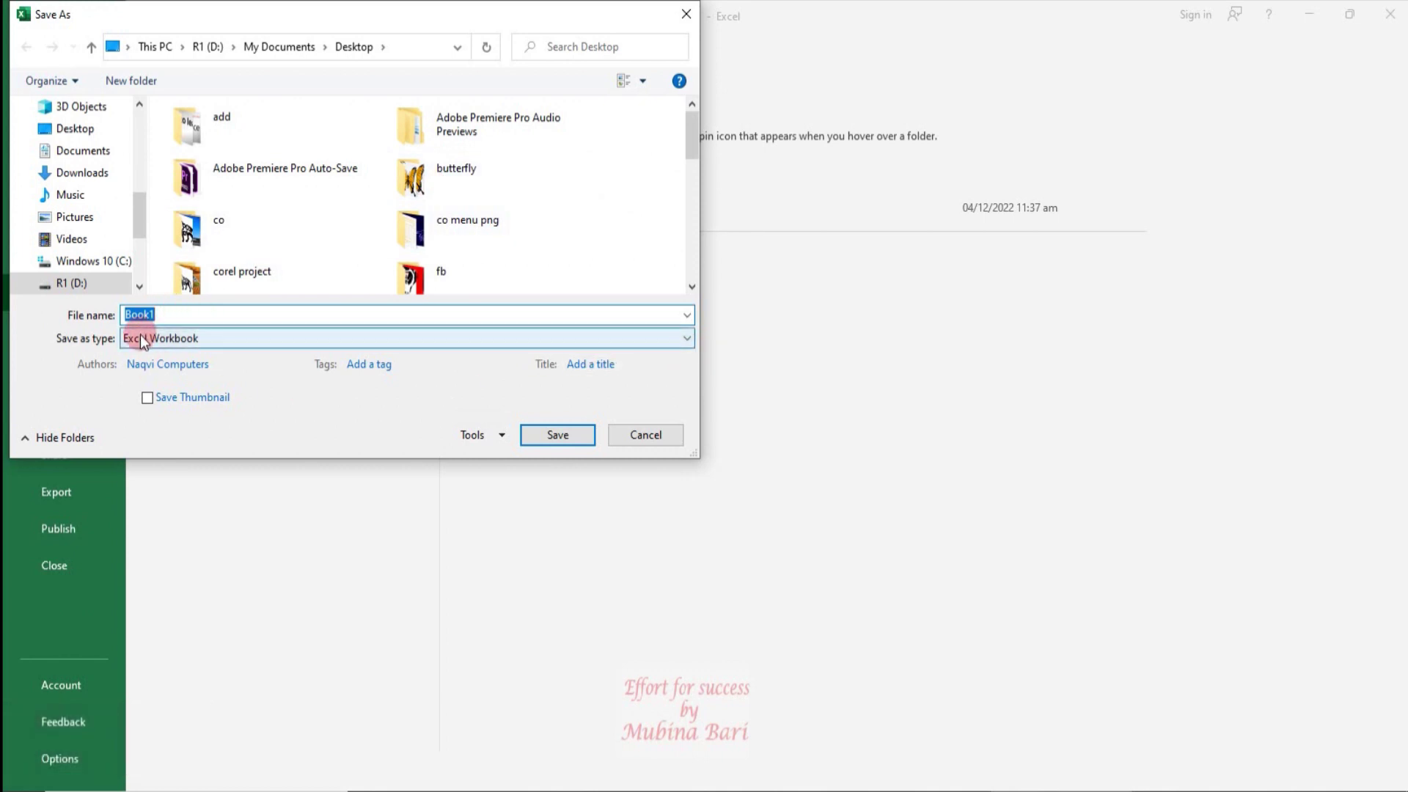
pyautogui.write('gra')
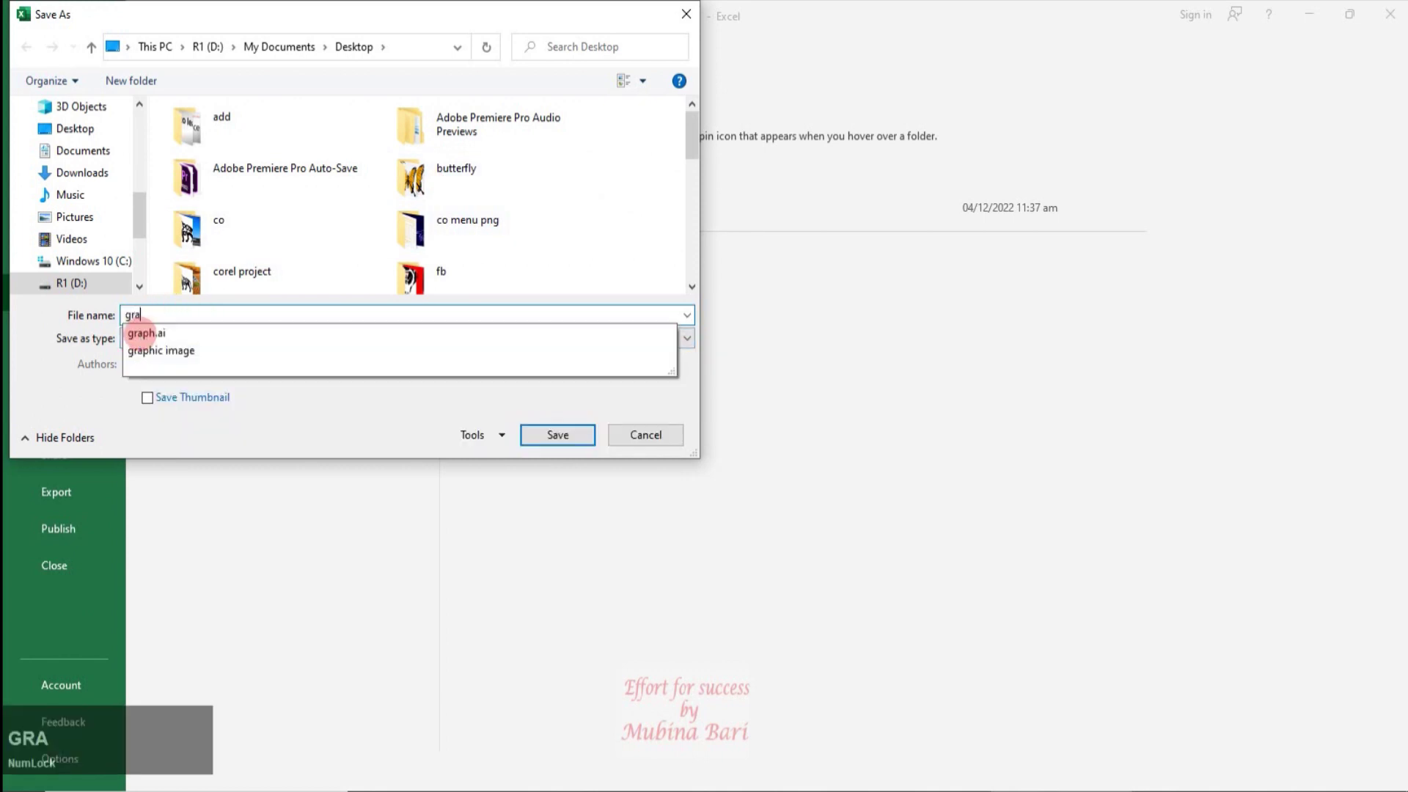
pyautogui.write('ph data')
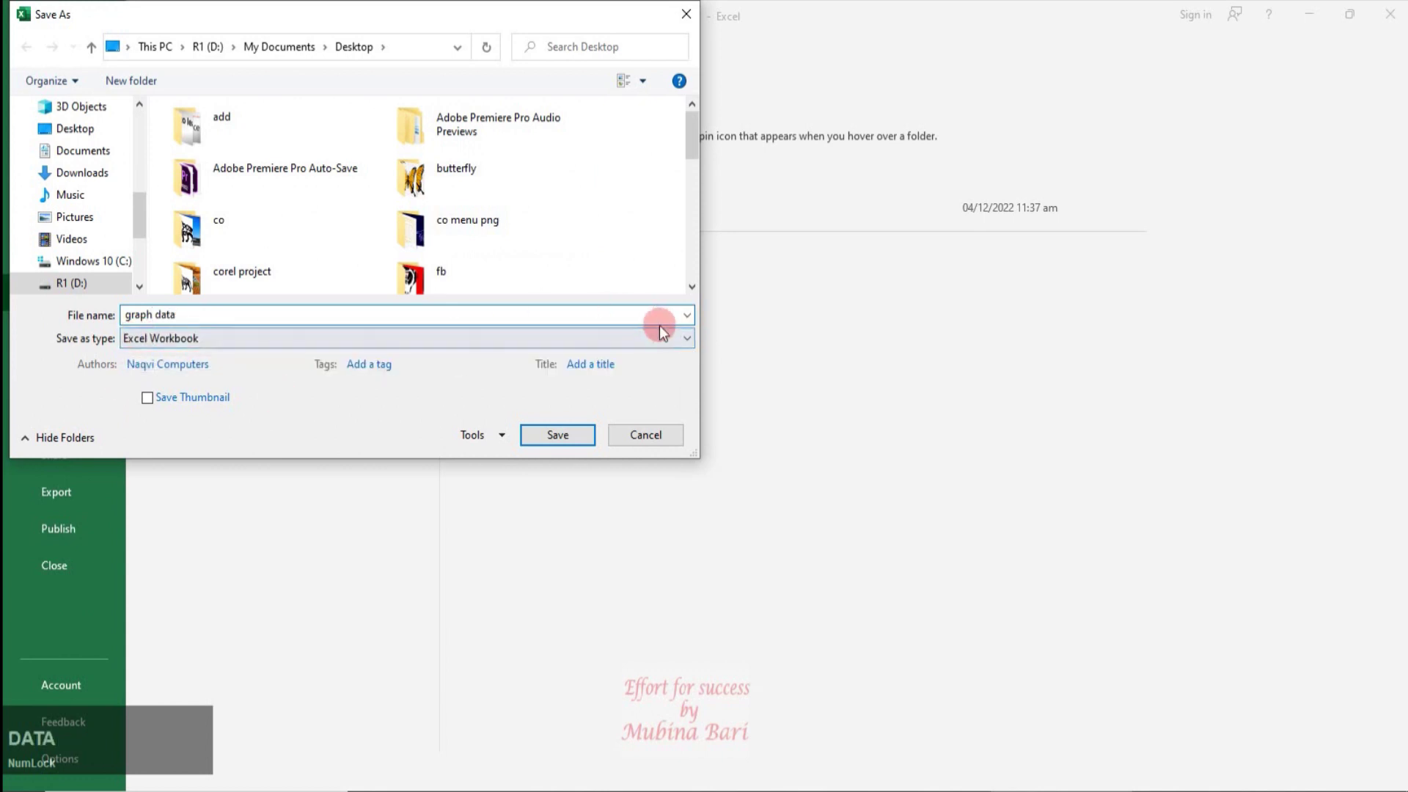
pyautogui.click(686, 338)
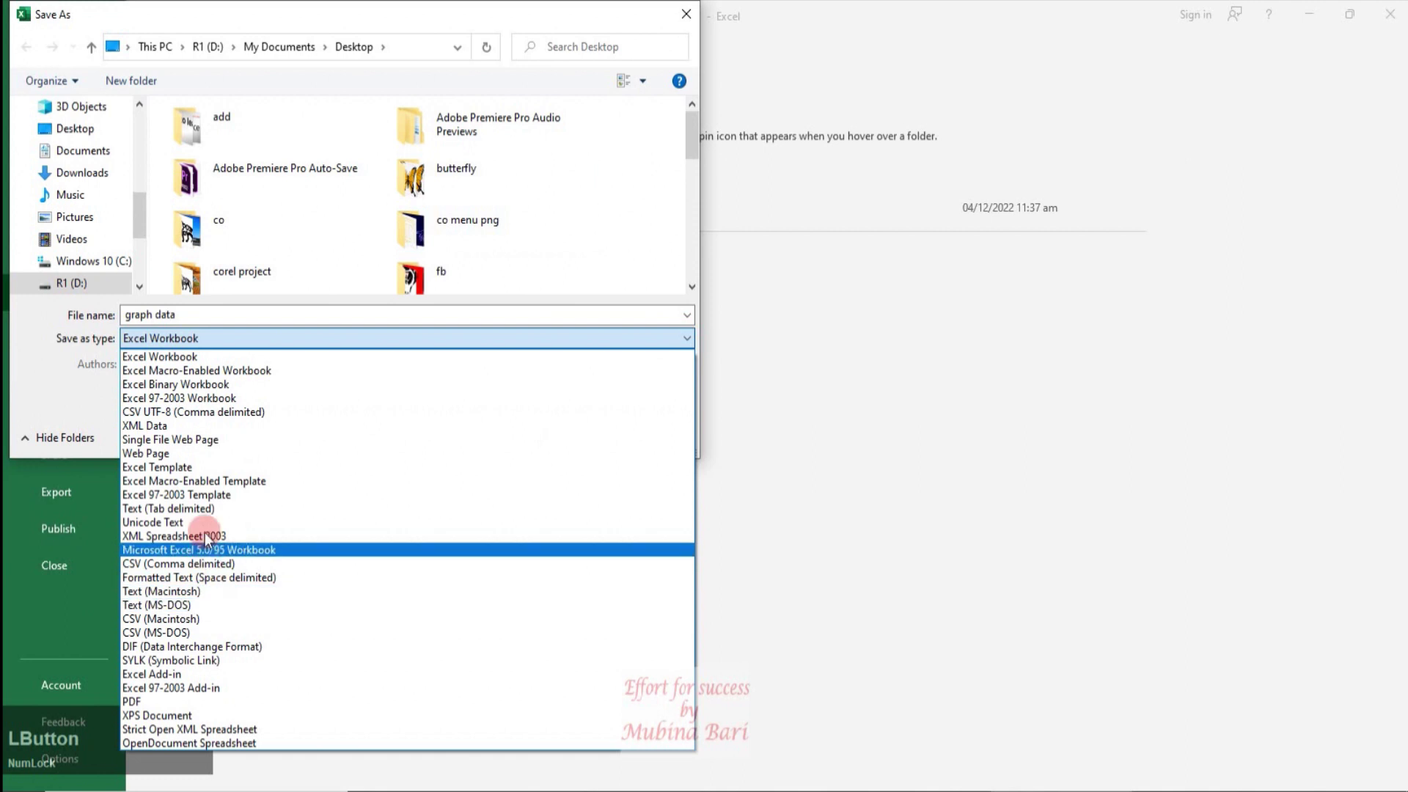
pyautogui.click(197, 512)
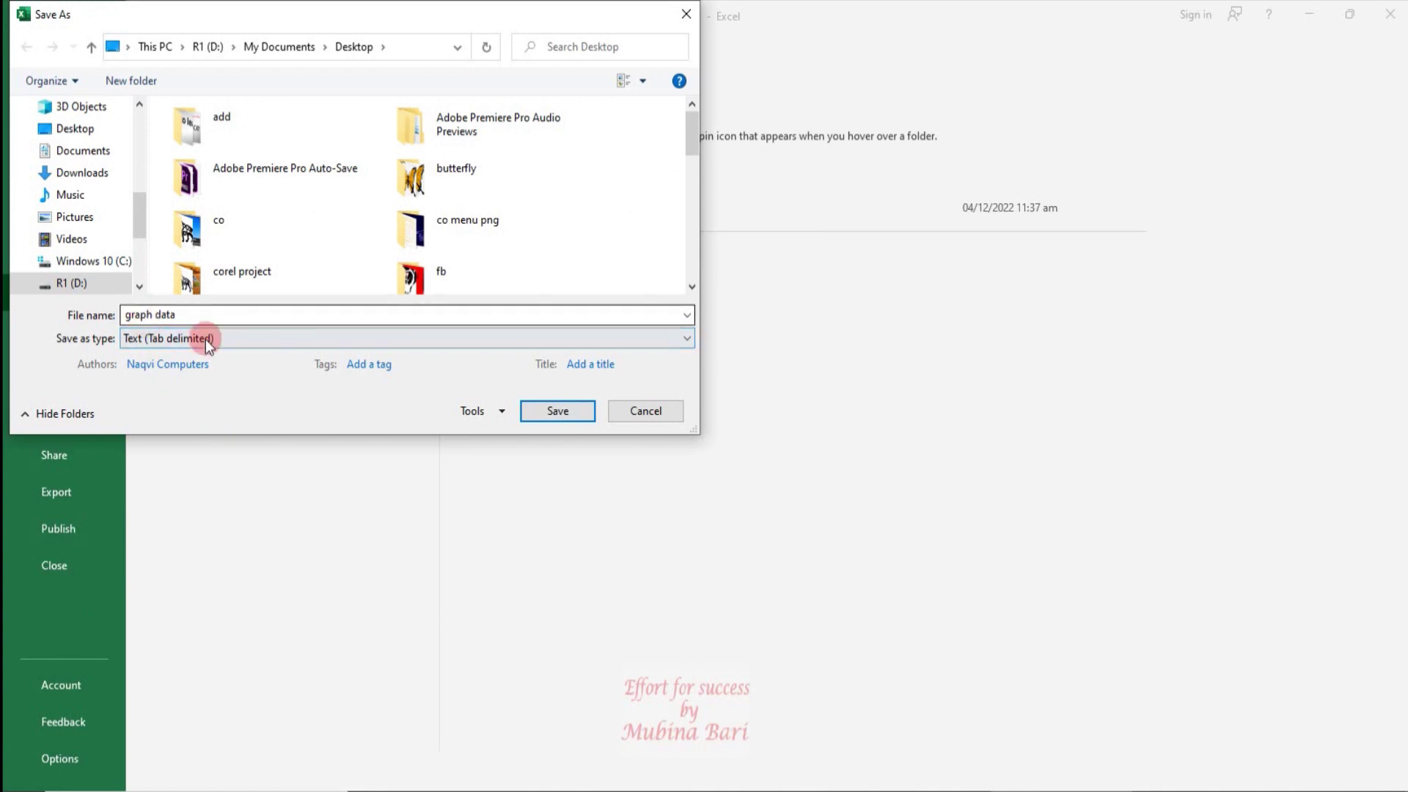
pyautogui.click(77, 129)
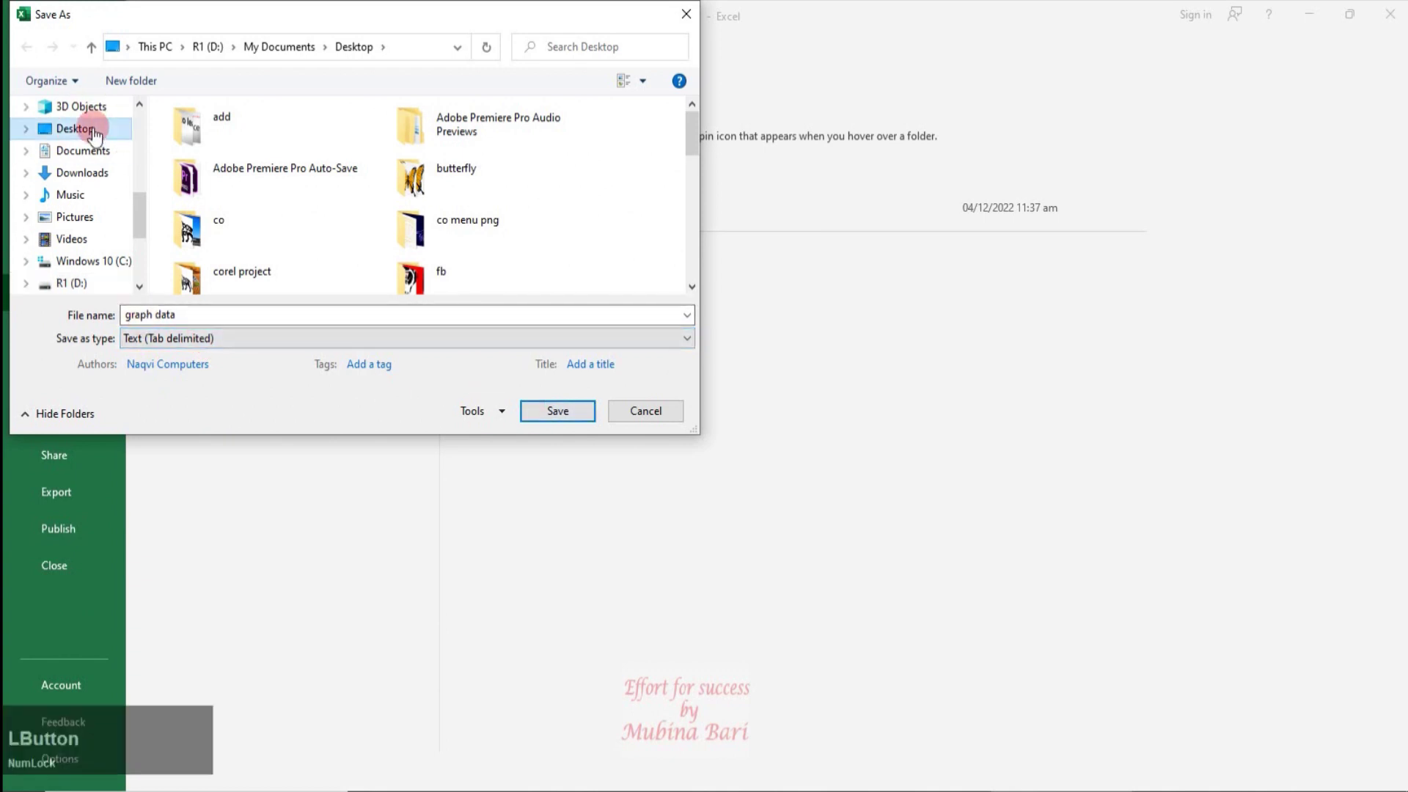
pyautogui.click(565, 415)
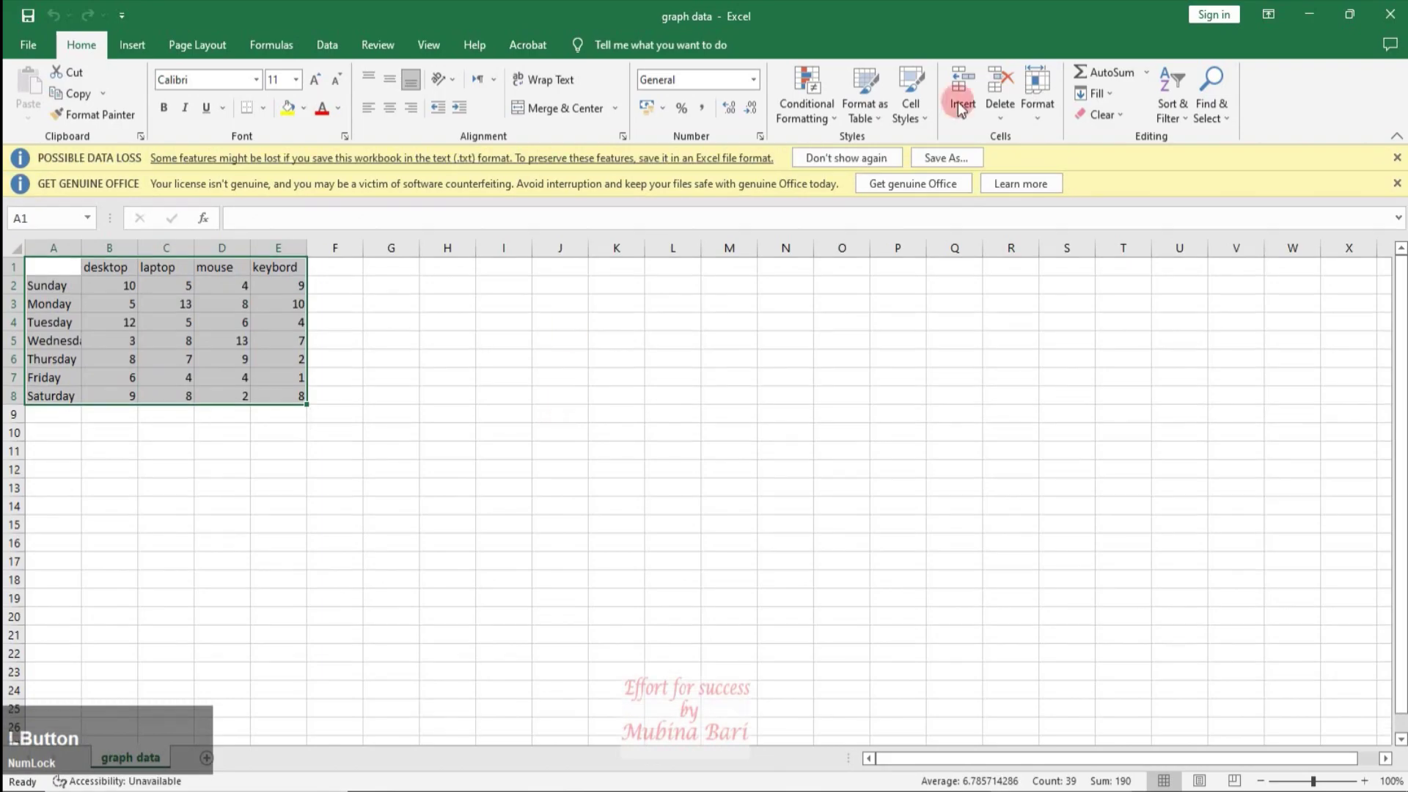
# - Inspect the saved "graph data" text file from the desktop in Notepad, close it and return to Illustrator
pyautogui.click(1310, 13)
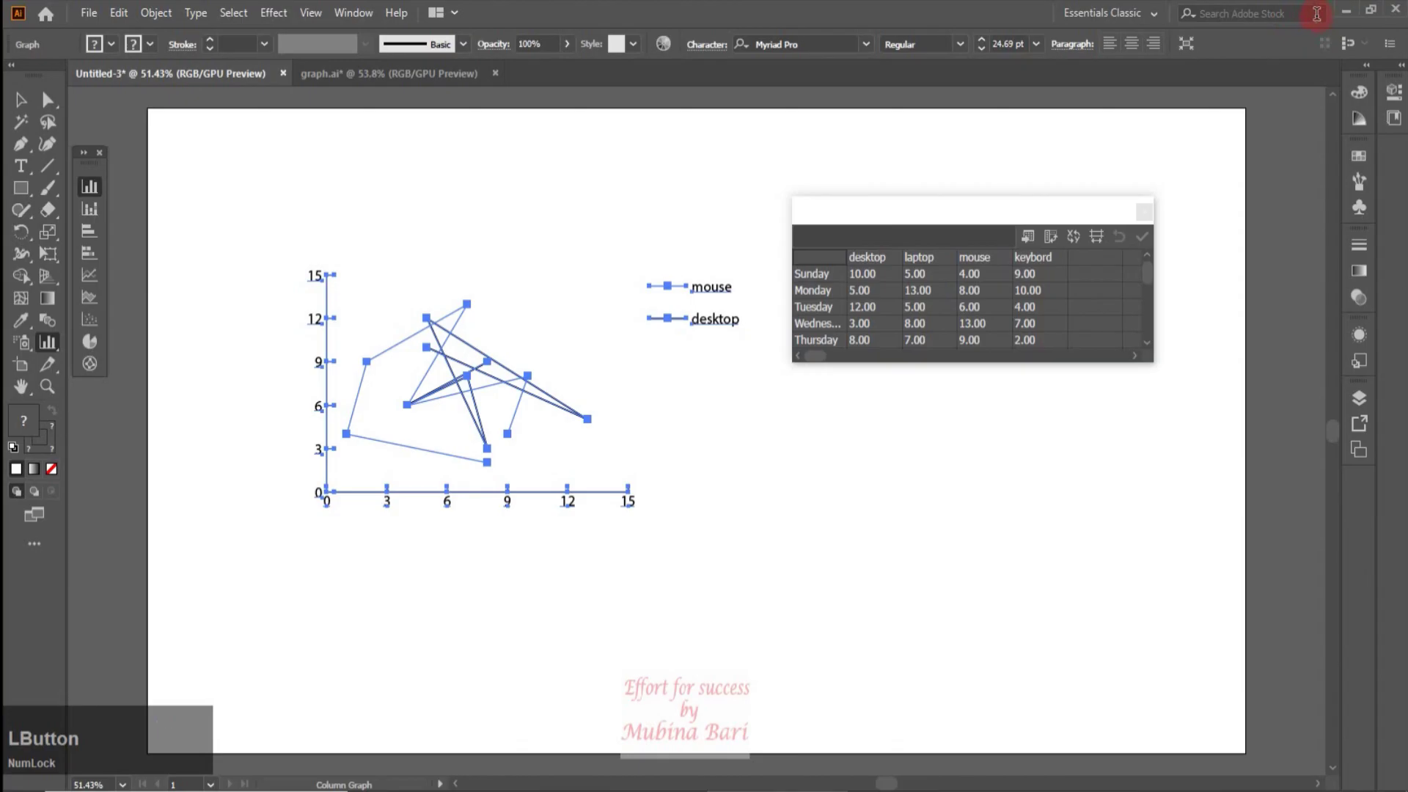
pyautogui.click(1348, 13)
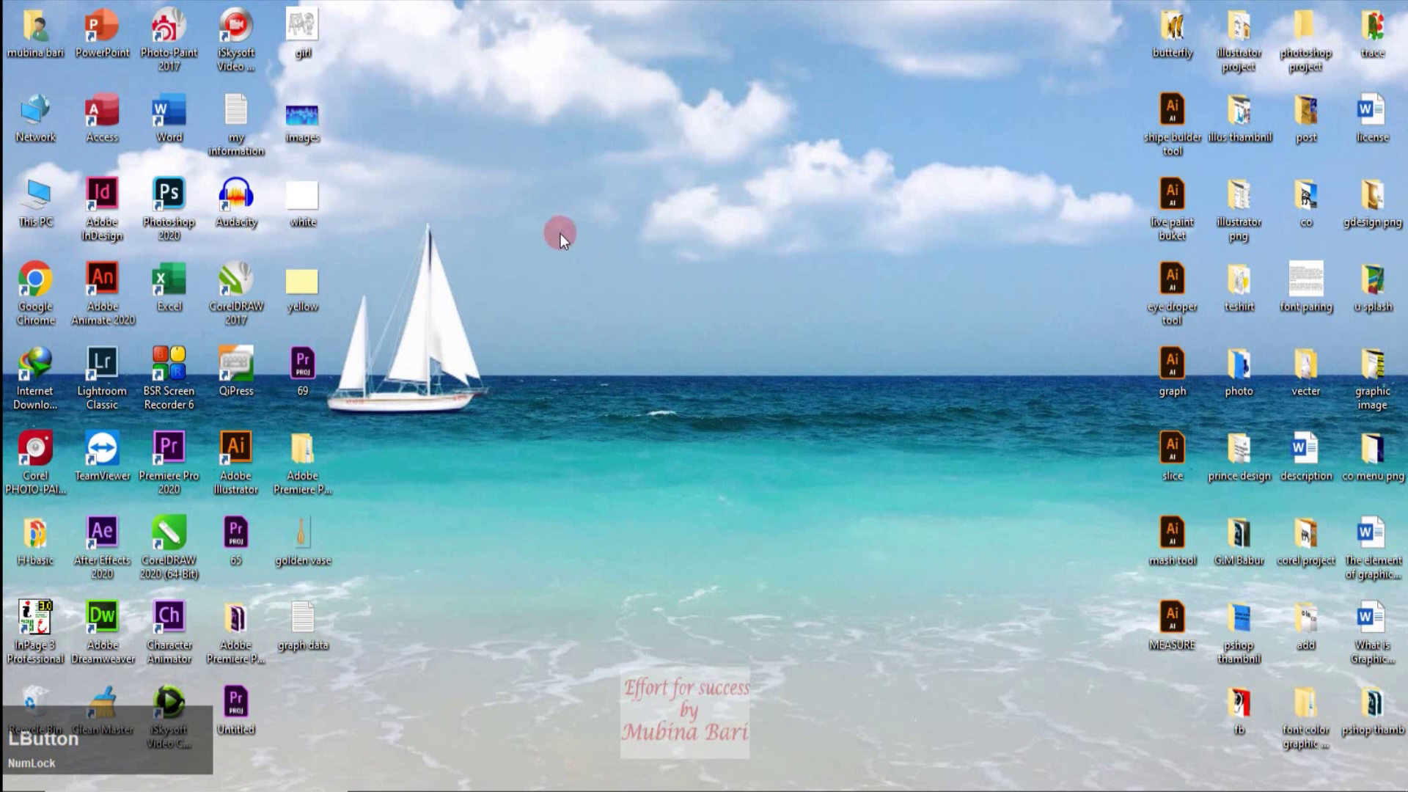
pyautogui.doubleClick(308, 620)
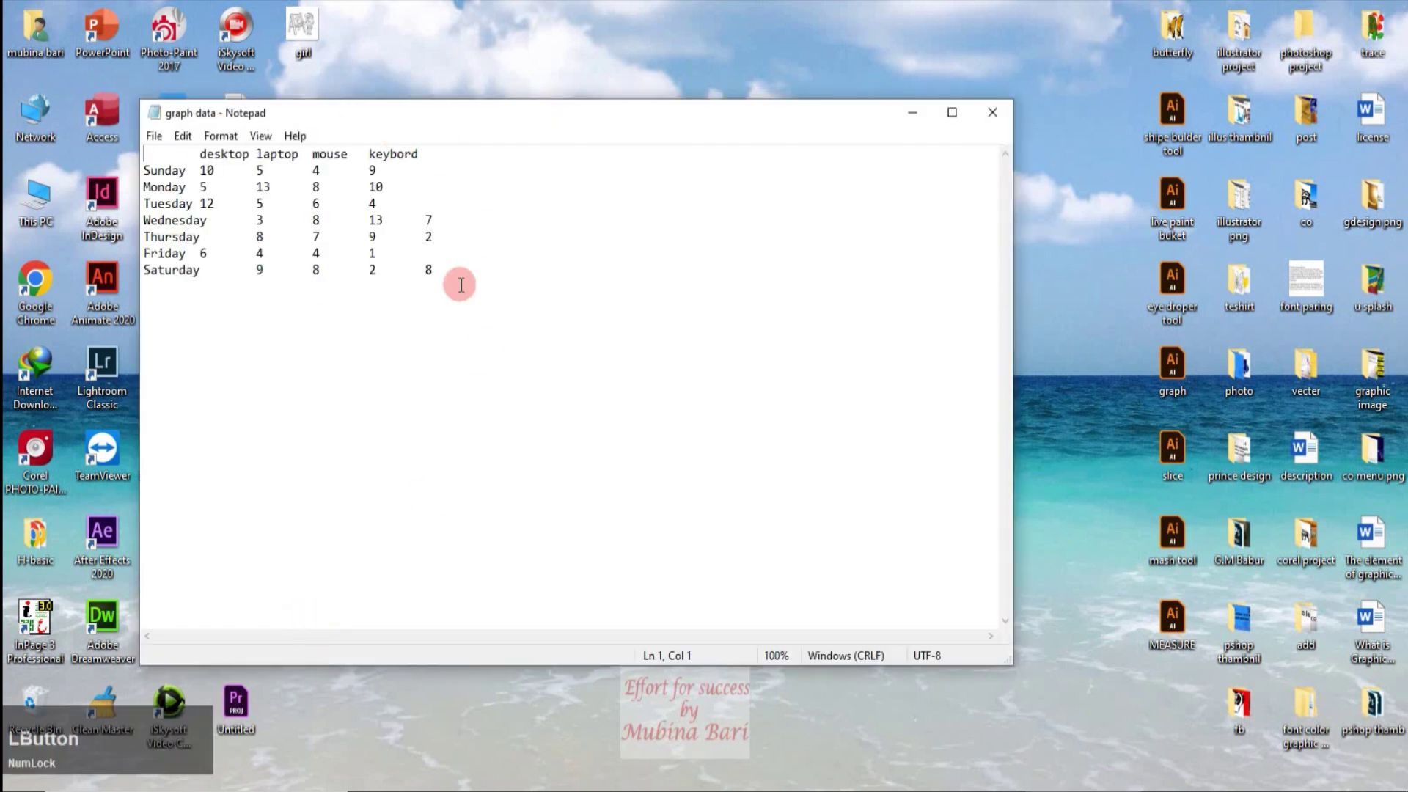
pyautogui.click(992, 112)
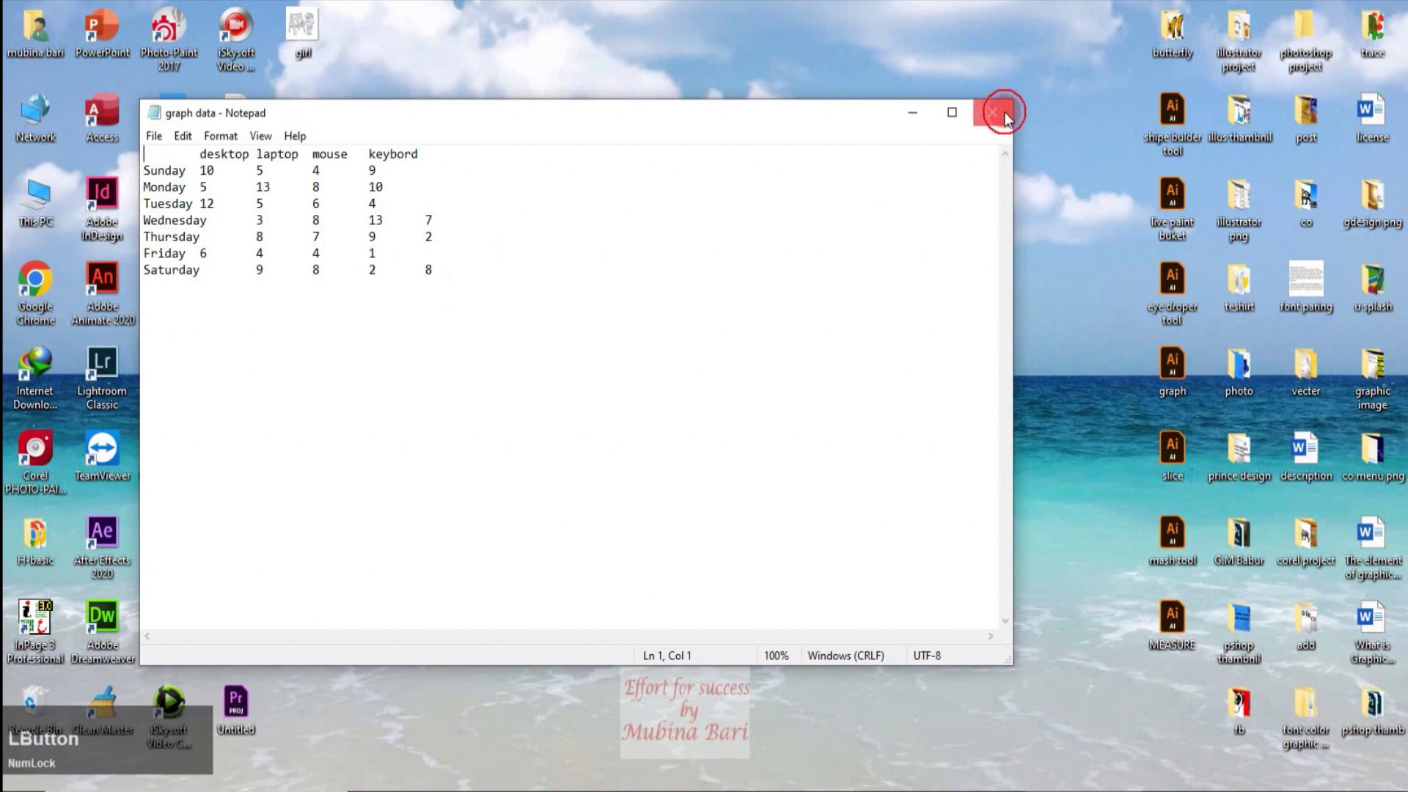
pyautogui.click(779, 733)
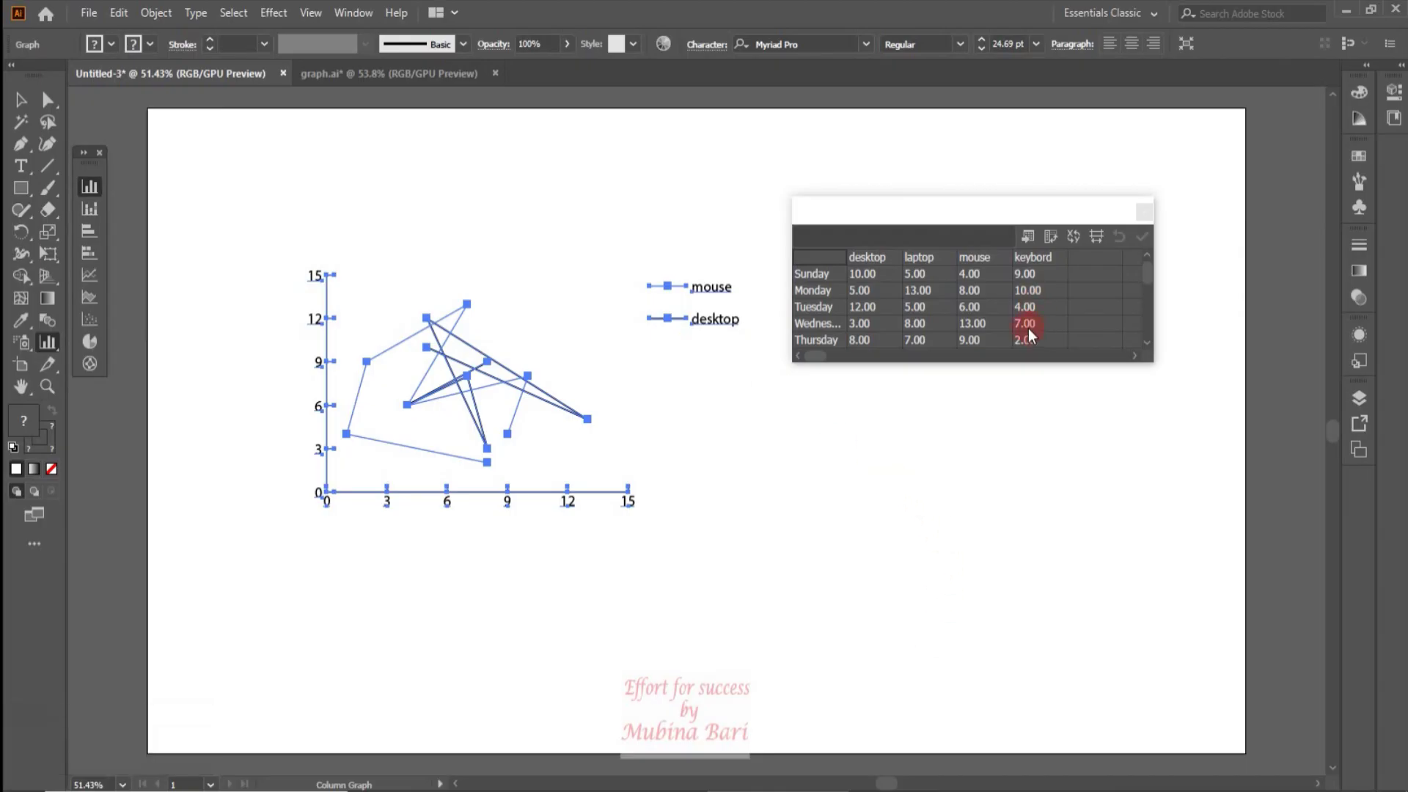
# - Close the graph data window and delete the scatter graph from the artboard
pyautogui.click(1142, 234)
pyautogui.click(1144, 212)
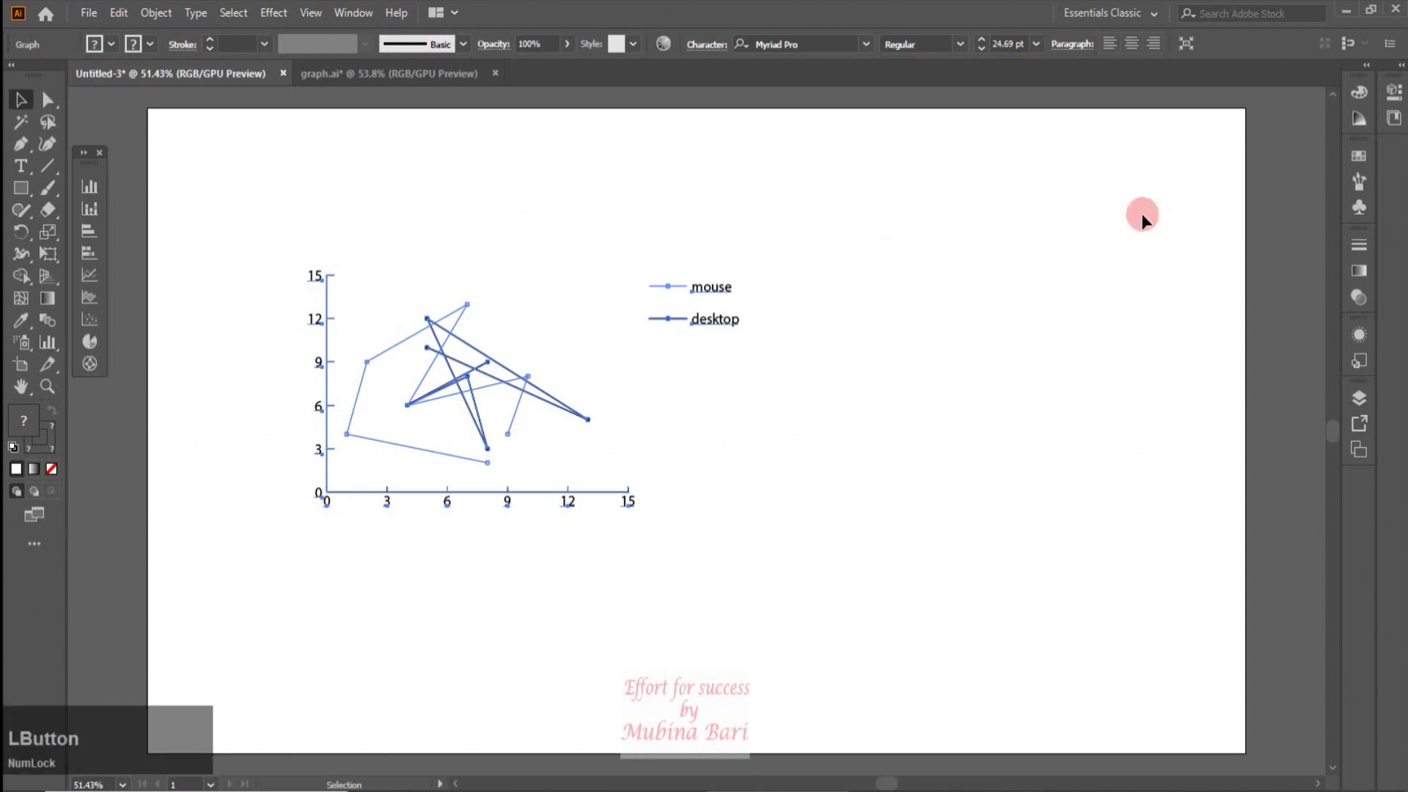
pyautogui.moveTo(293, 239); pyautogui.dragTo(717, 486)
pyautogui.press('Delete')
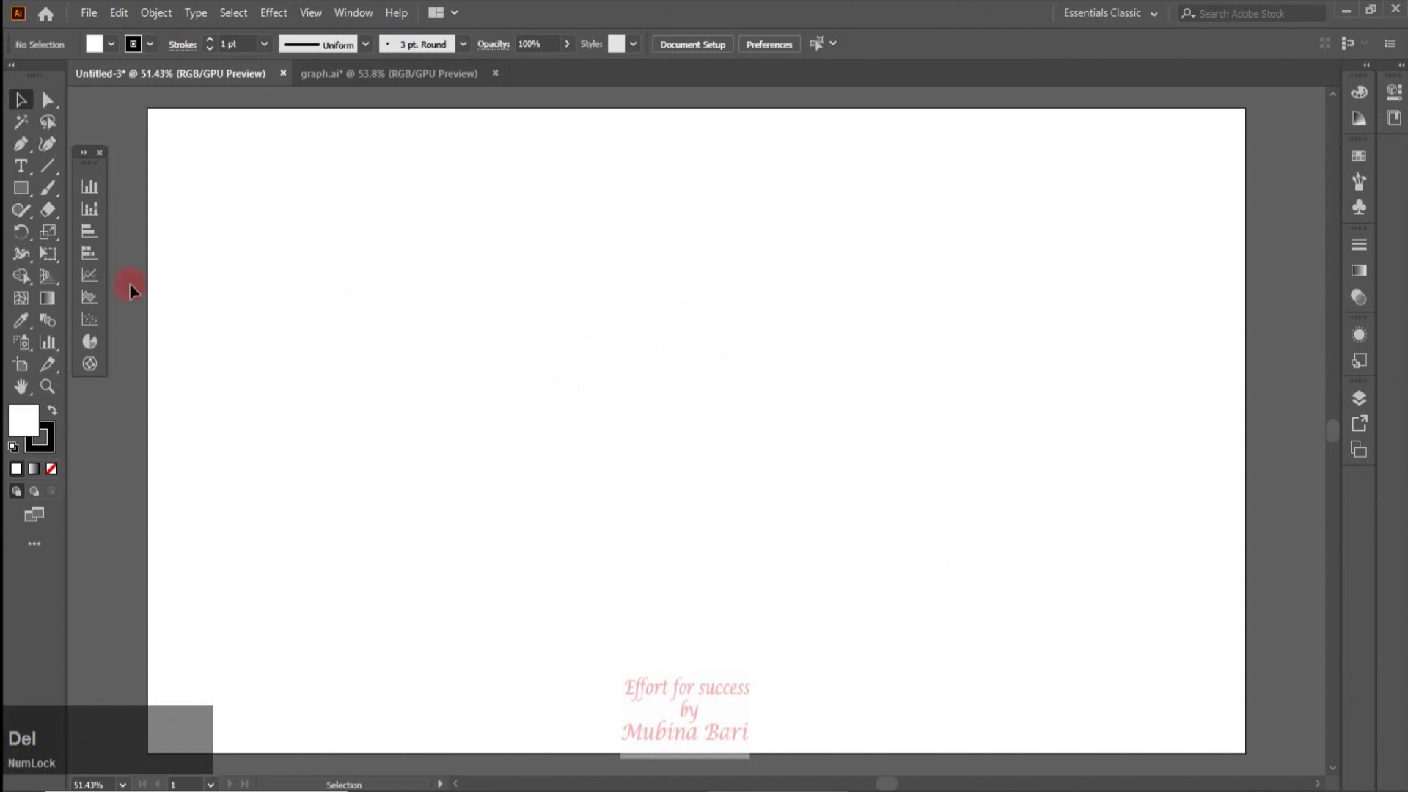
# - Draw a new column graph, import the Desktop's "graph data" text file into it, apply the data and uncover the legend
pyautogui.click(90, 186)
pyautogui.moveTo(278, 280); pyautogui.dragTo(699, 552)
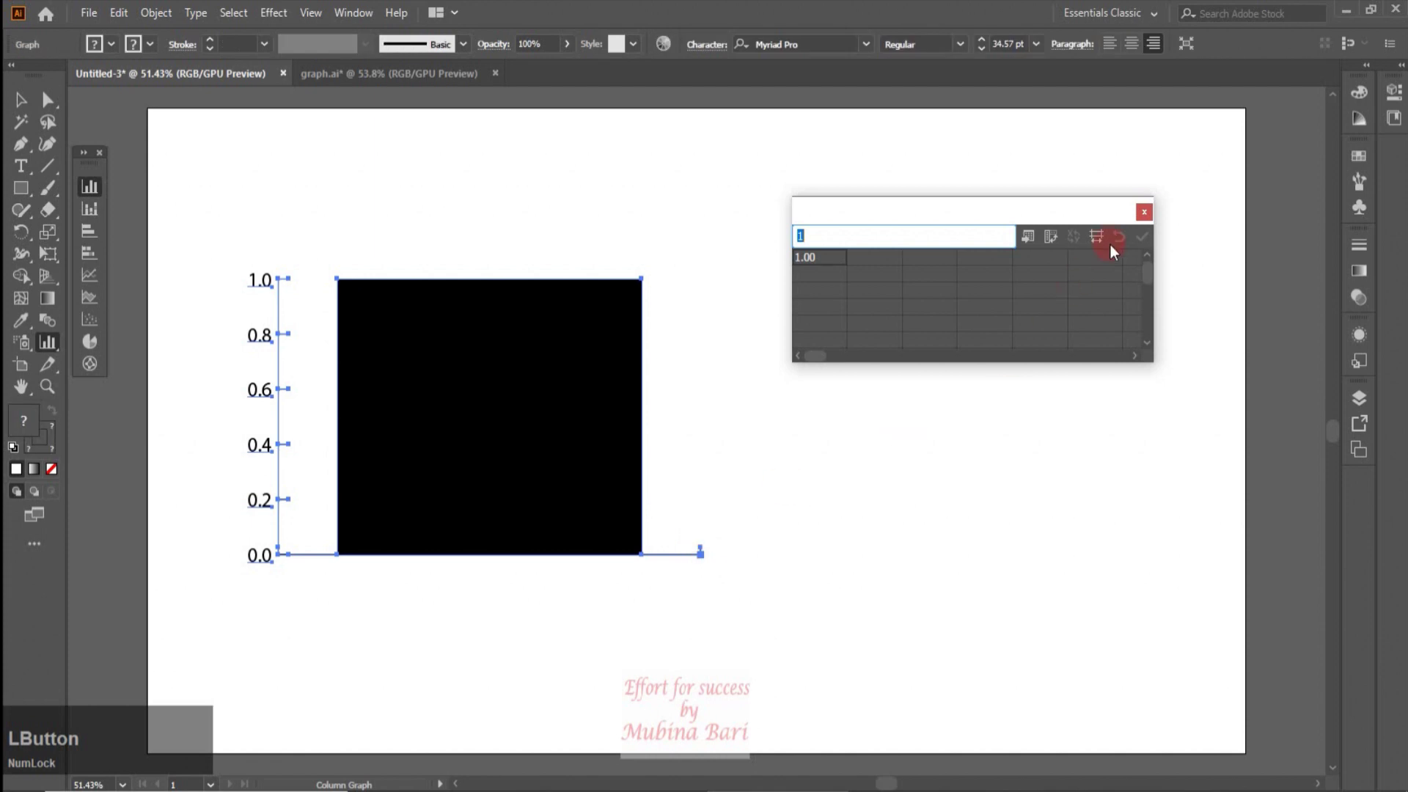
pyautogui.click(1028, 236)
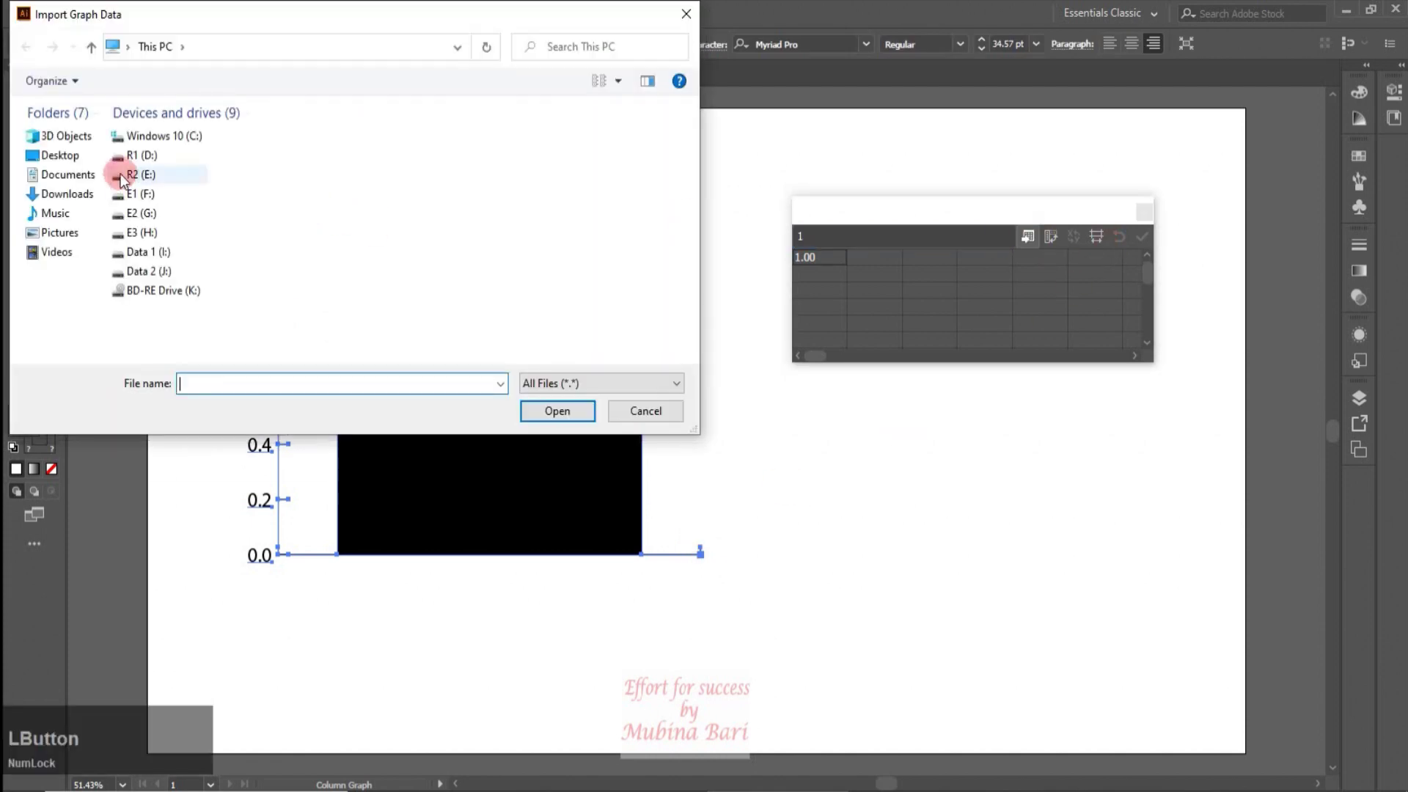
pyautogui.click(66, 157)
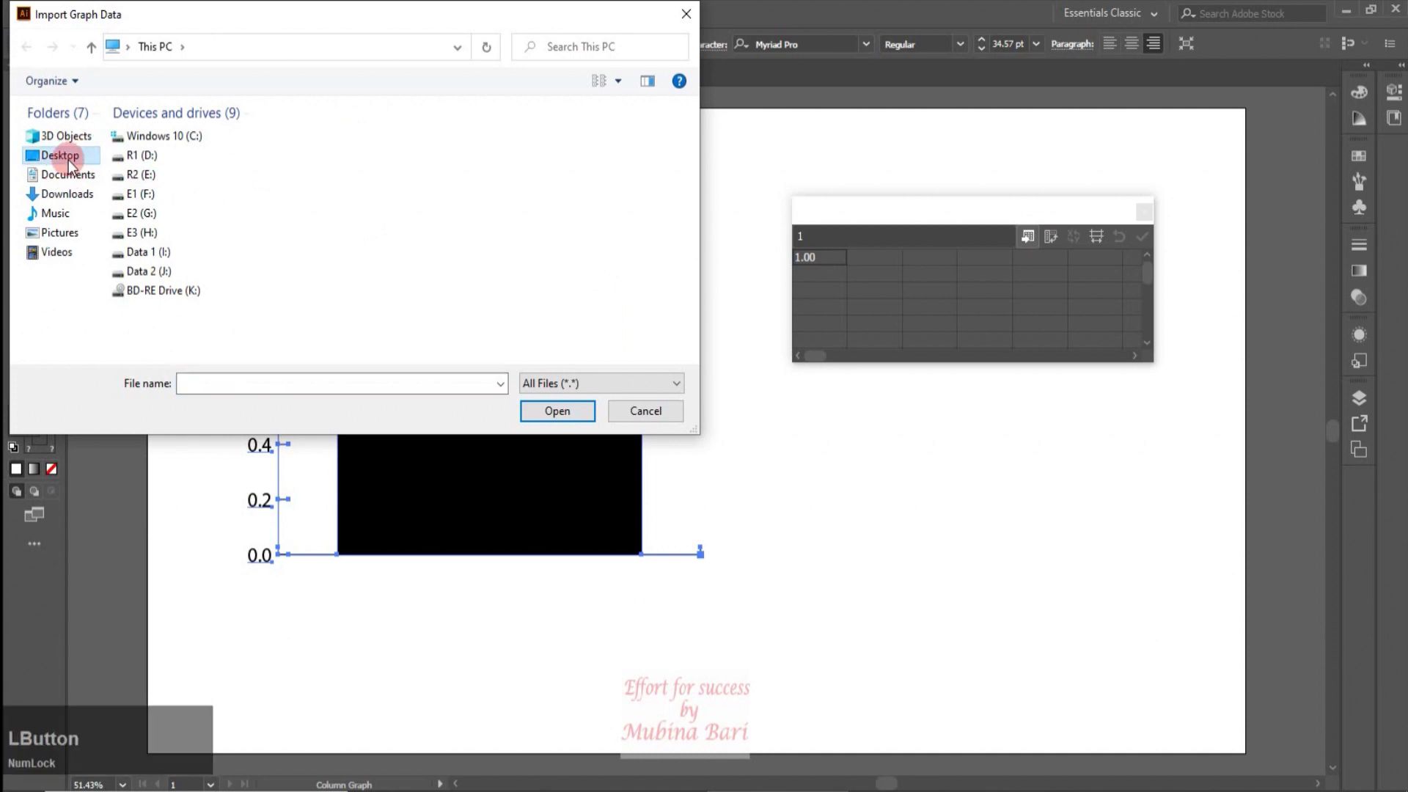
pyautogui.click(69, 160)
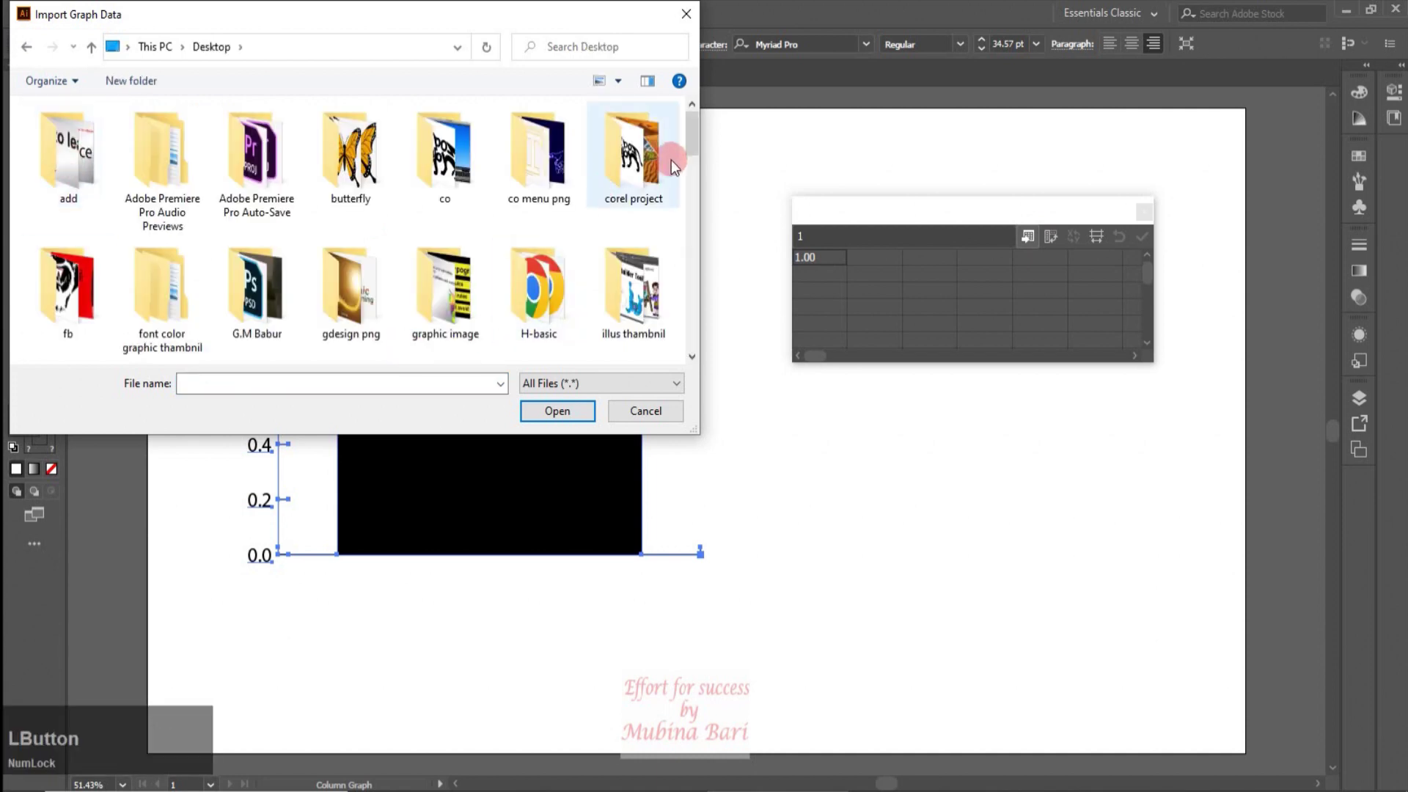
pyautogui.moveTo(688, 143); pyautogui.dragTo(678, 253)
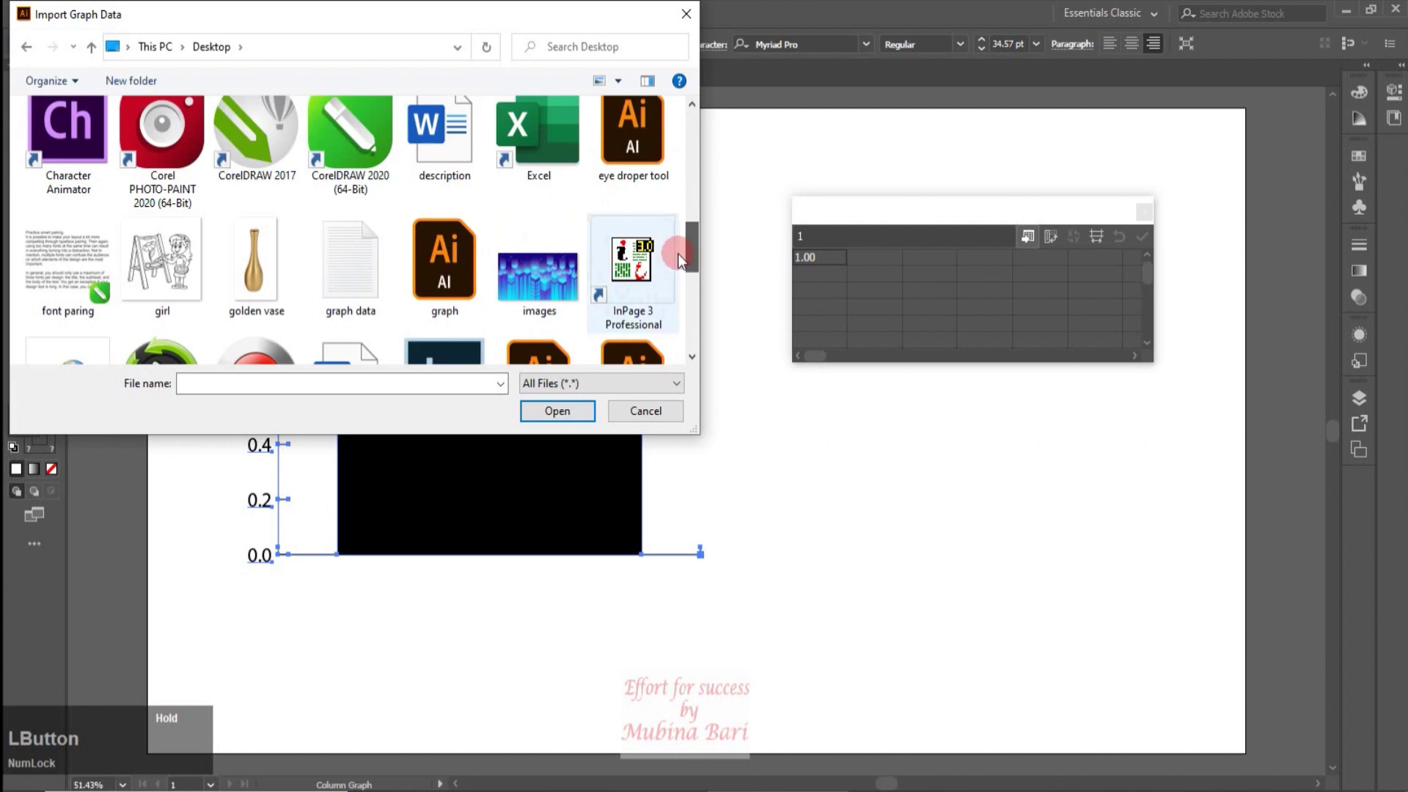
pyautogui.click(341, 240)
pyautogui.click(552, 411)
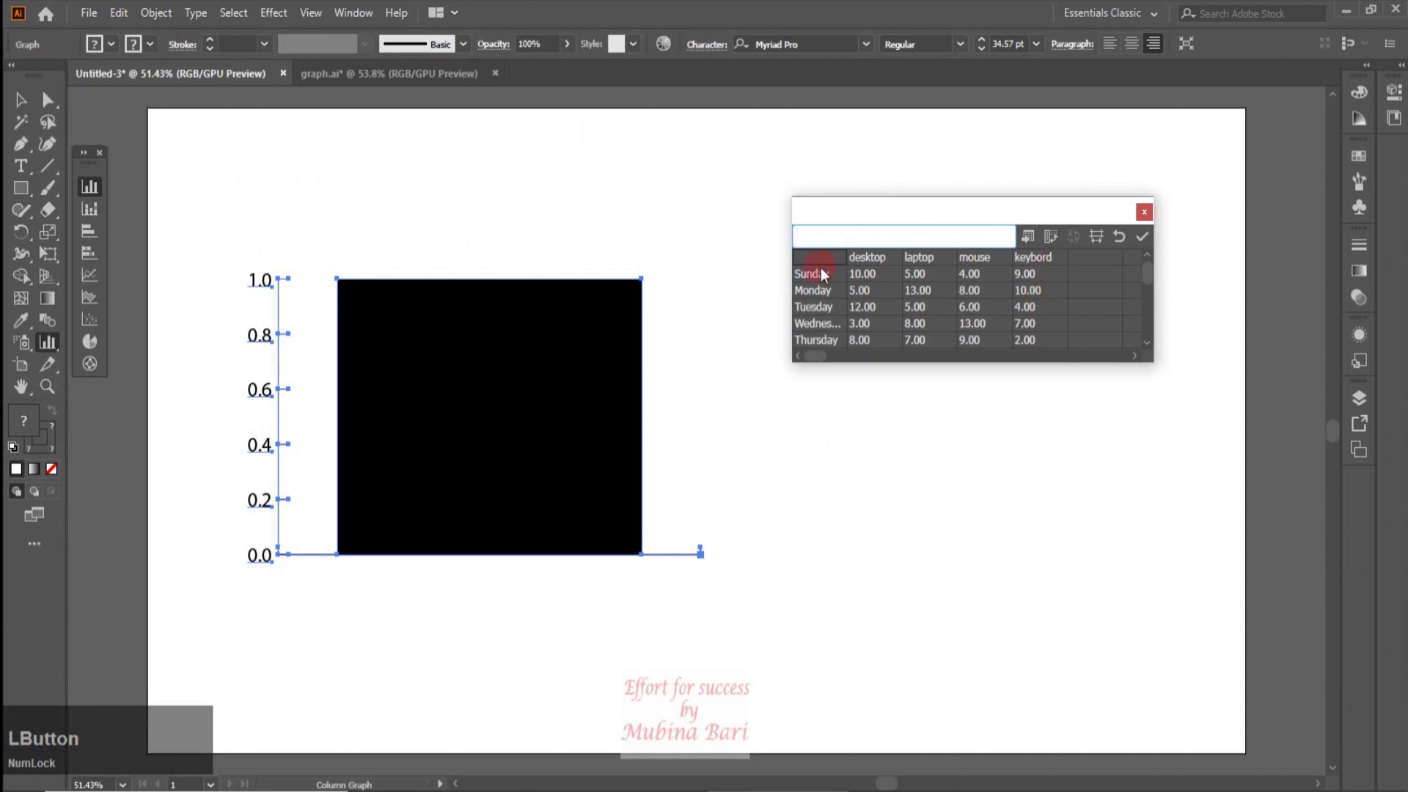
pyautogui.click(1147, 235)
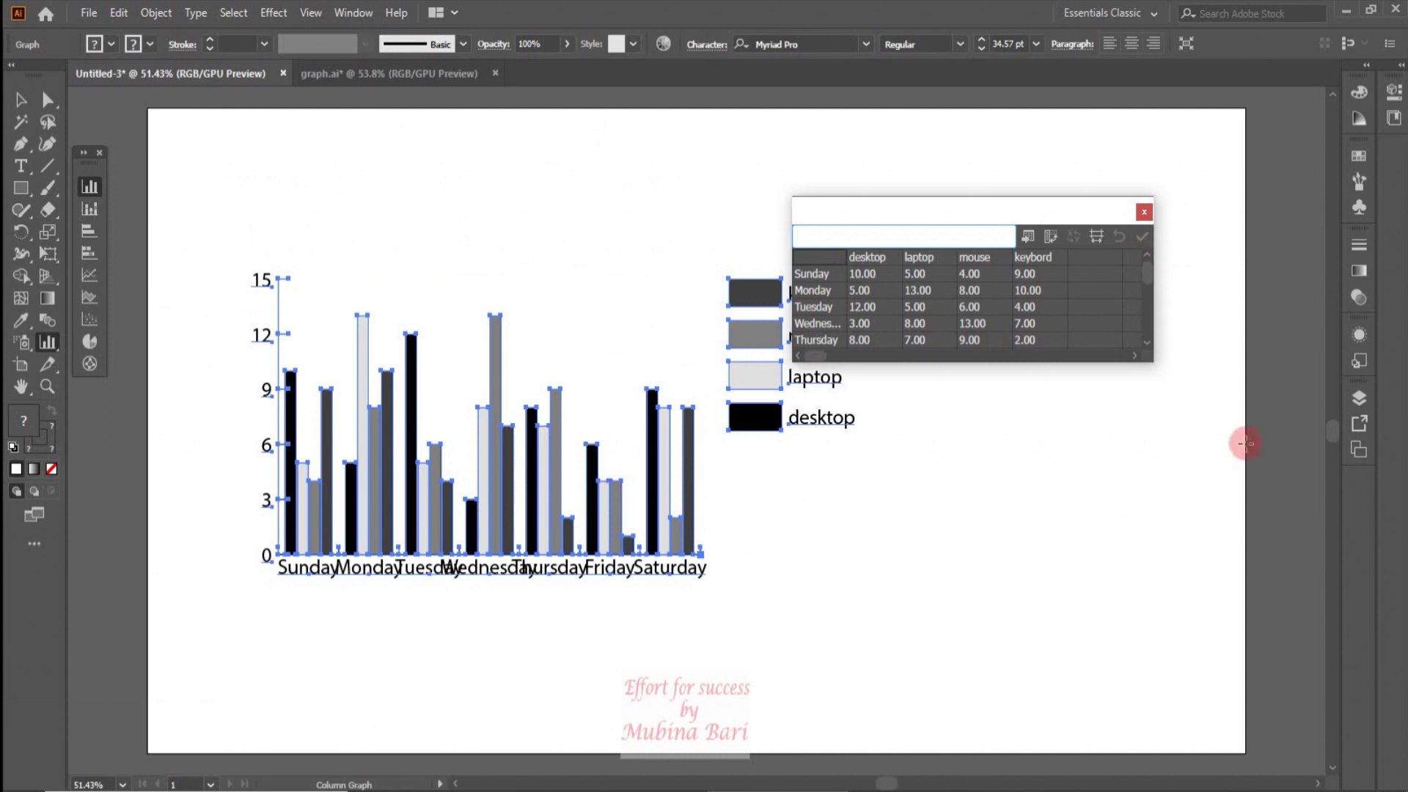
pyautogui.moveTo(966, 210); pyautogui.dragTo(1084, 147)
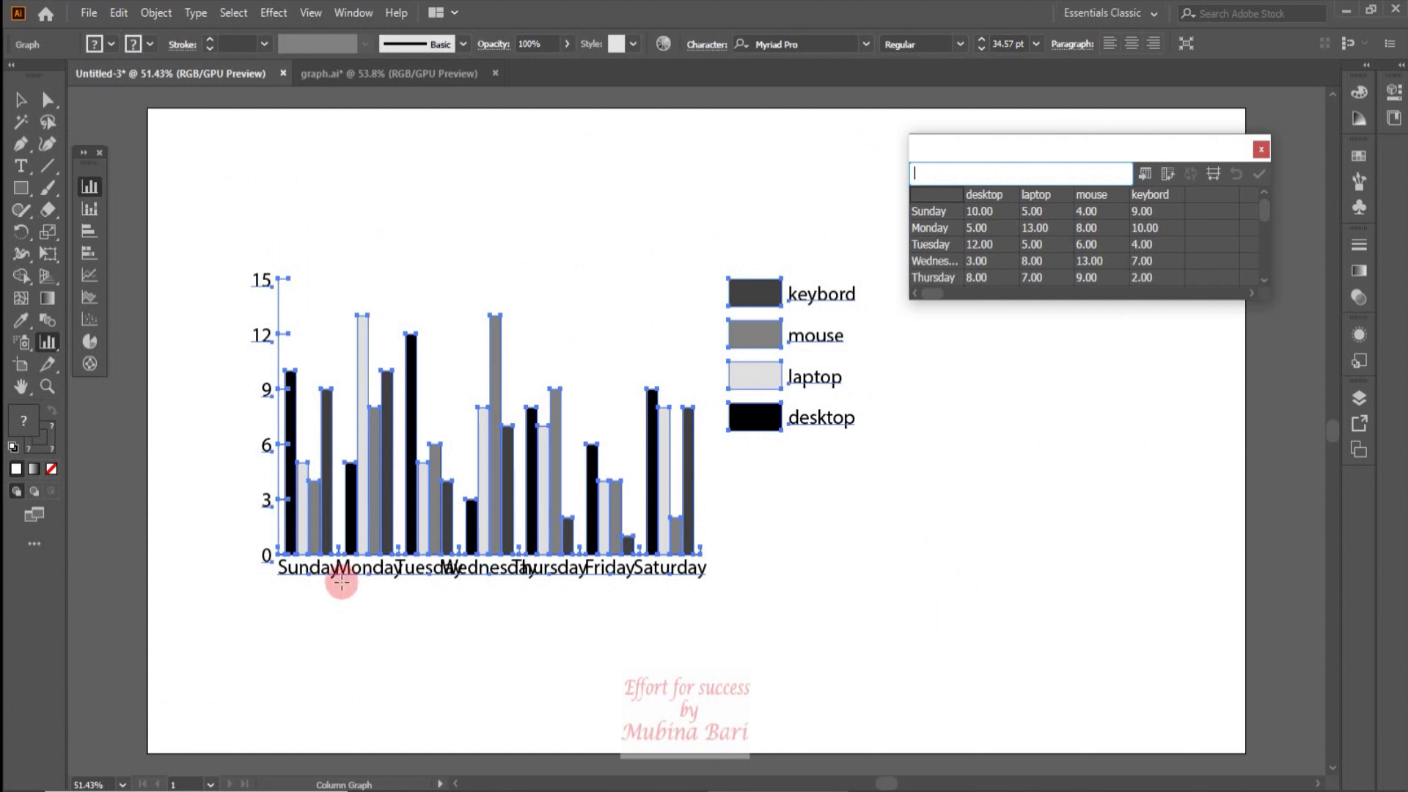
# - Try to select the desktop legend box and a single column with the Selection tool, and deselect the graph
pyautogui.click(22, 101)
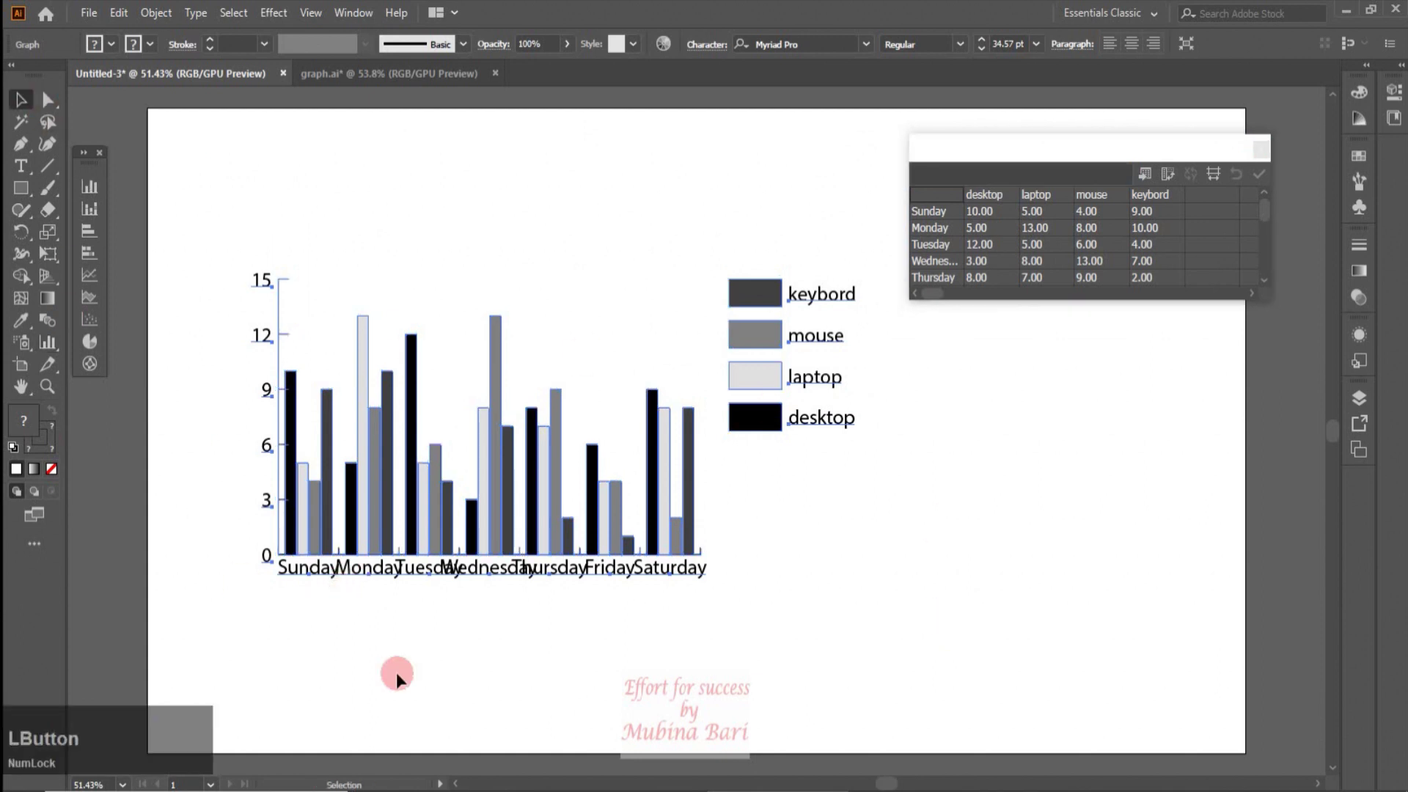
pyautogui.click(762, 429)
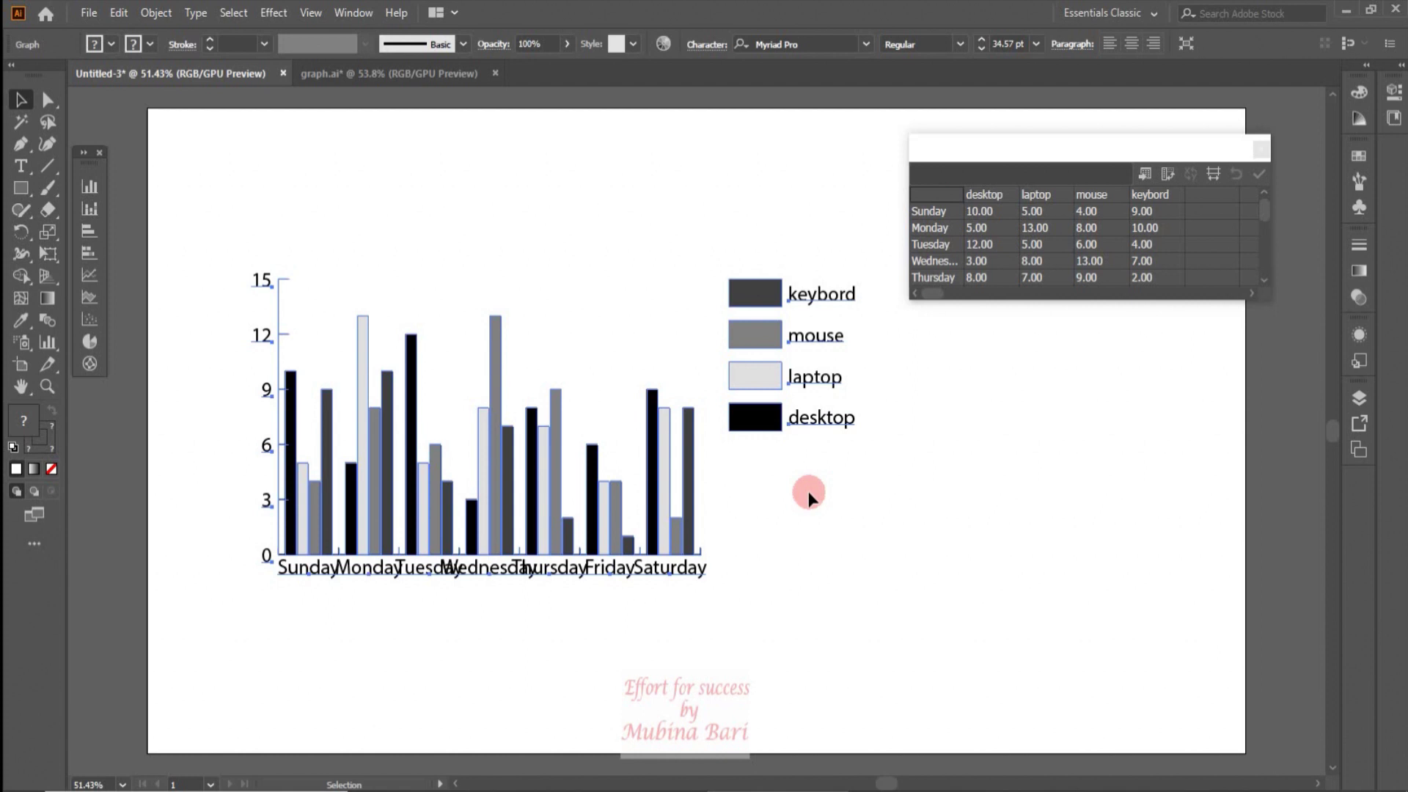
pyautogui.click(365, 321)
pyautogui.click(208, 172)
pyautogui.click(47, 102)
pyautogui.click(292, 378)
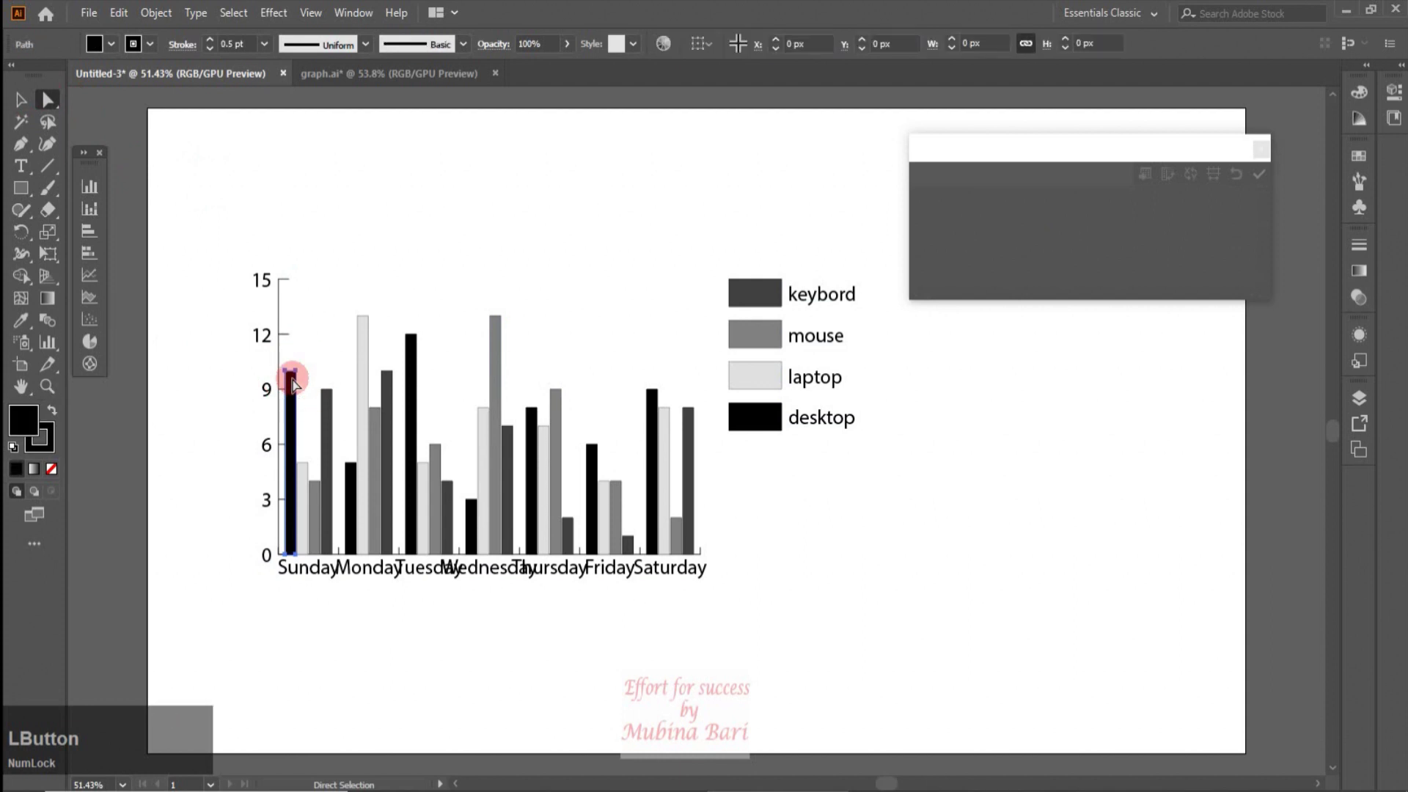
pyautogui.click(110, 44)
pyautogui.click(101, 76)
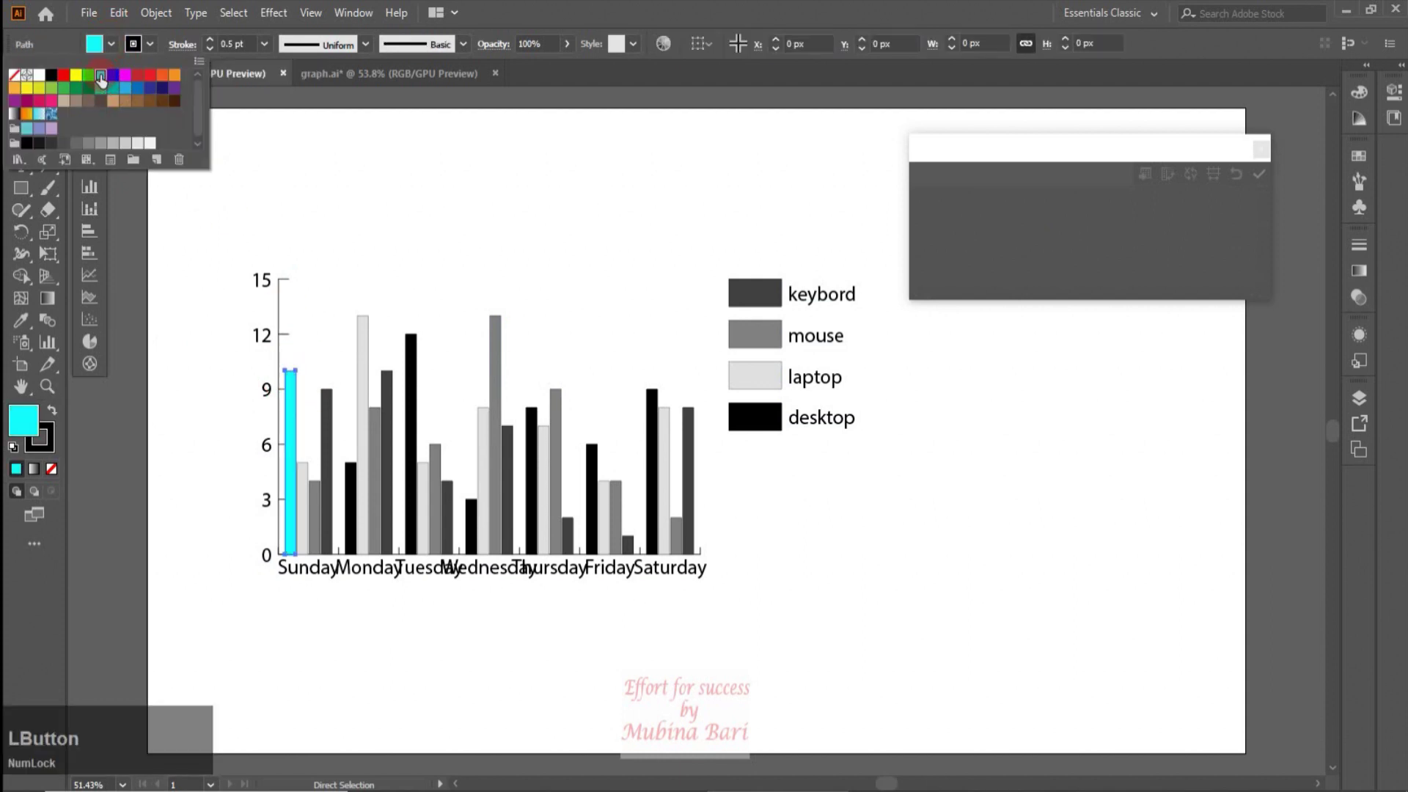
pyautogui.click(263, 237)
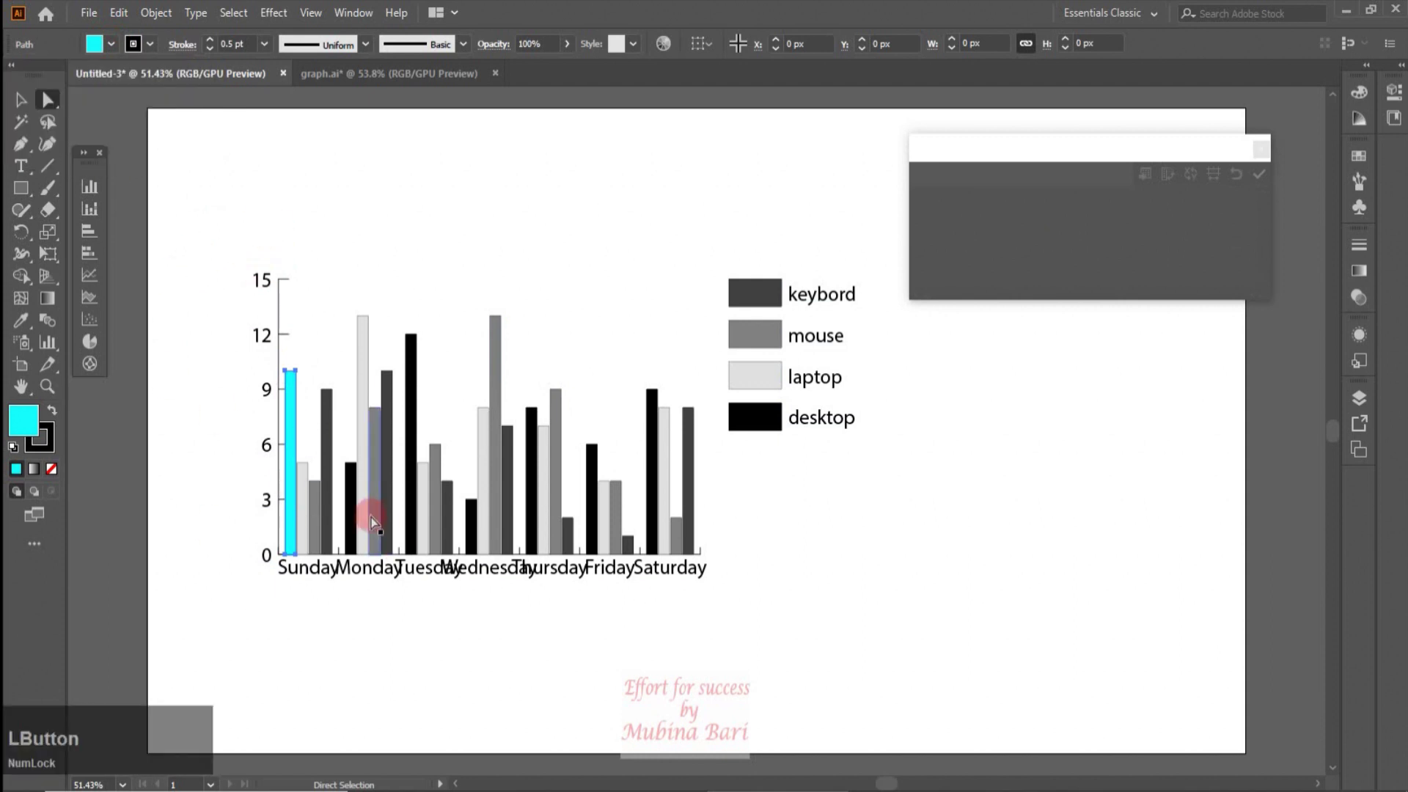
# - Fill the Monday to Saturday desktop columns and the desktop legend box with RGB Cyan, using the Direct Selection tool, and deselect
pyautogui.click(50, 102)
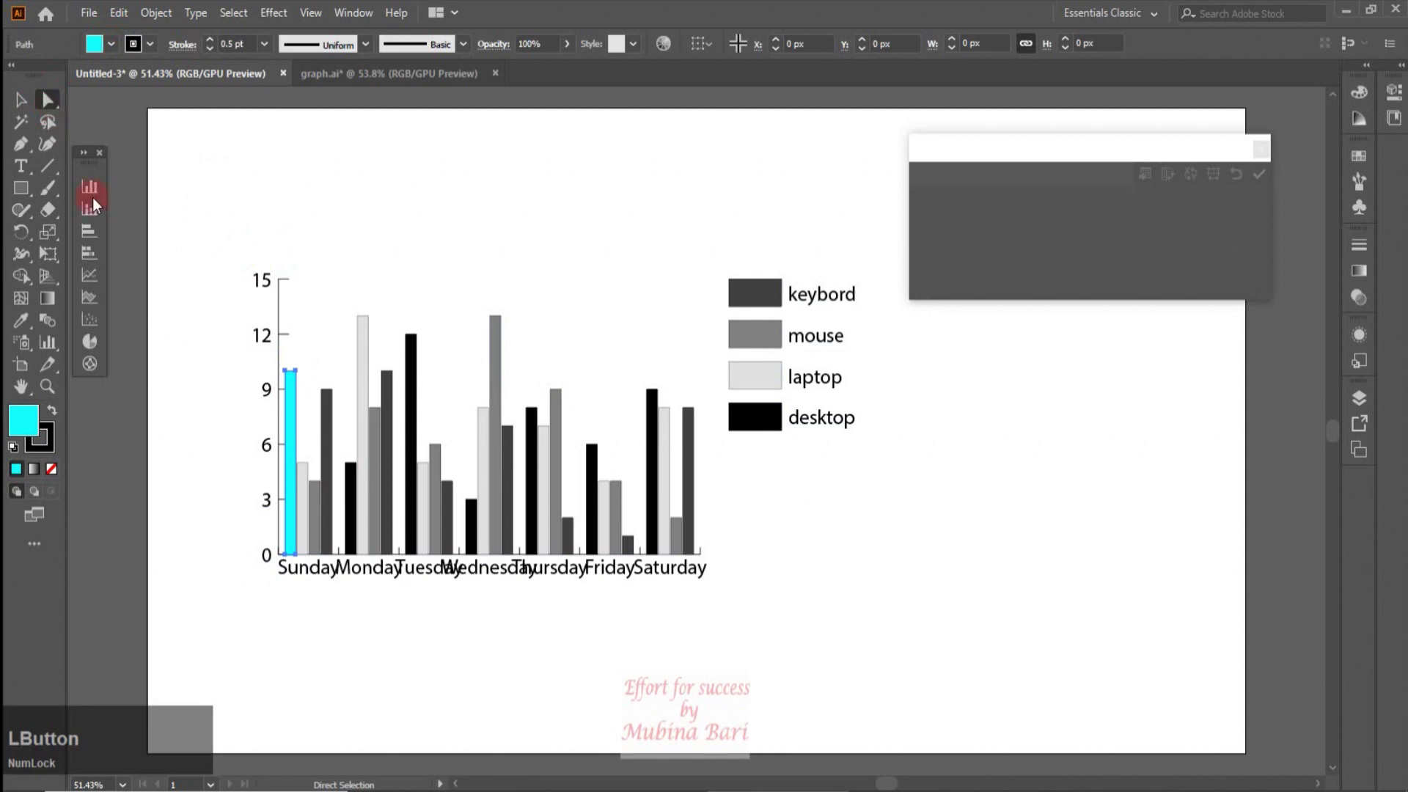
pyautogui.click(350, 484)
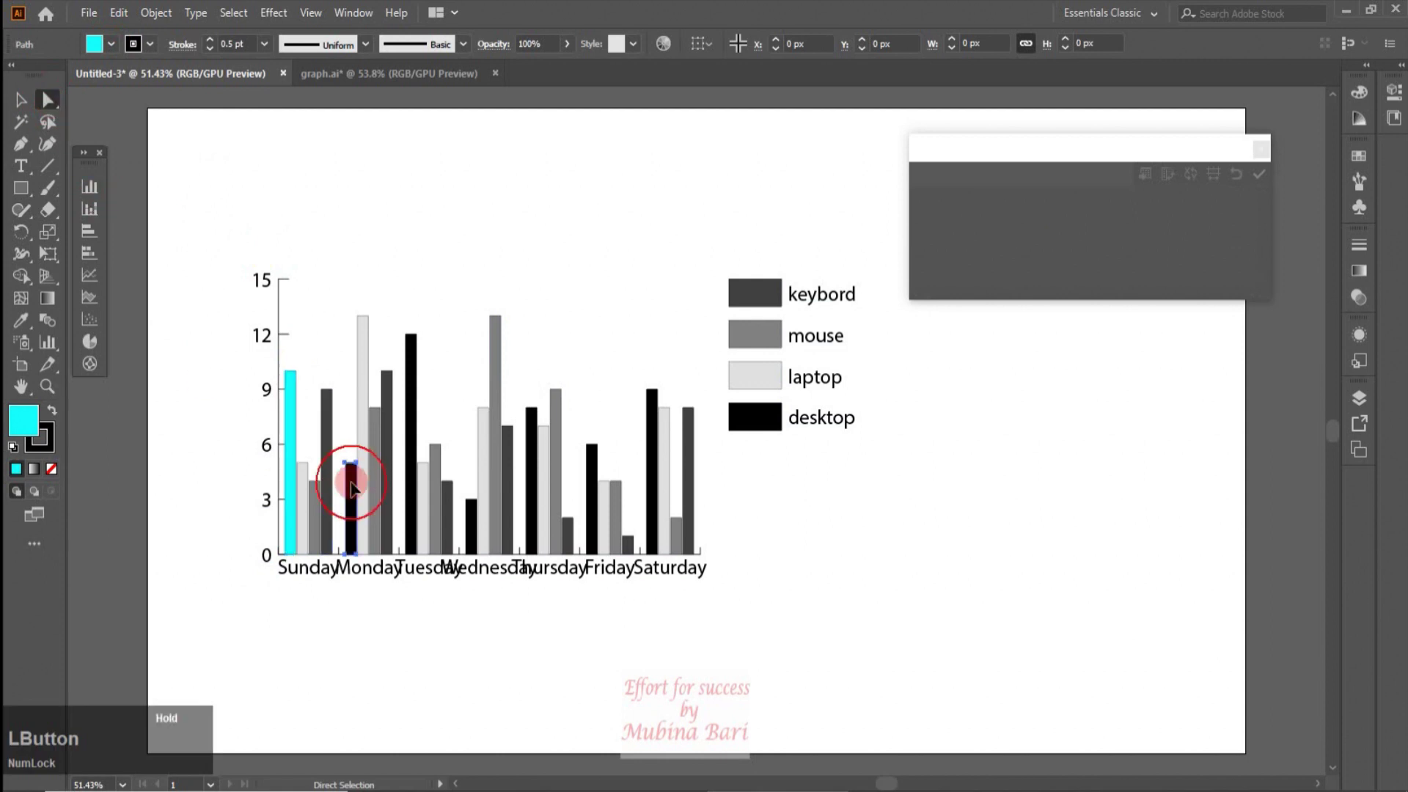
pyautogui.keyDown('shift'); pyautogui.click(410, 421); pyautogui.keyUp('shift')
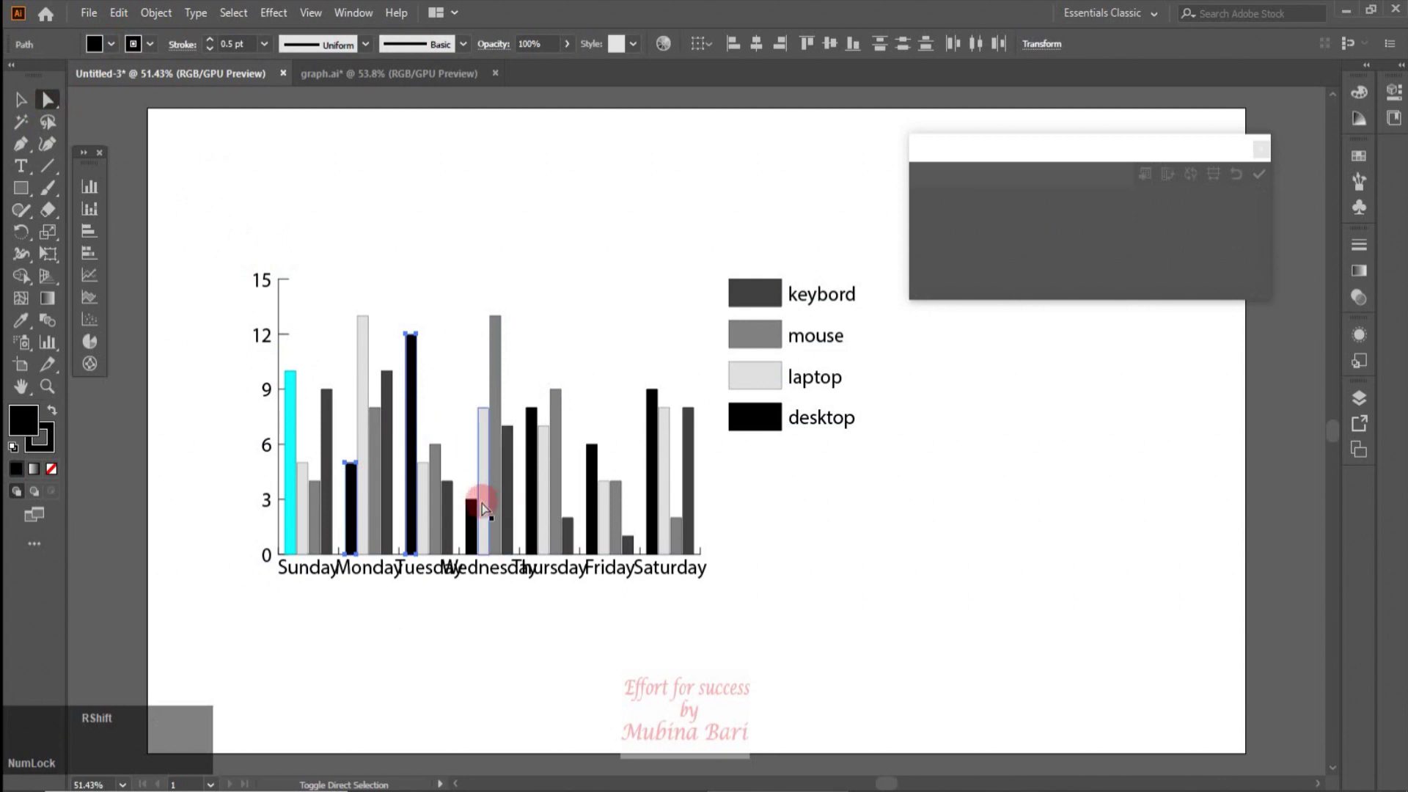
pyautogui.keyDown('shift'); pyautogui.click(470, 516); pyautogui.keyUp('shift')
pyautogui.keyDown('shift'); pyautogui.click(533, 509); pyautogui.keyUp('shift')
pyautogui.keyDown('shift'); pyautogui.click(592, 502); pyautogui.keyUp('shift')
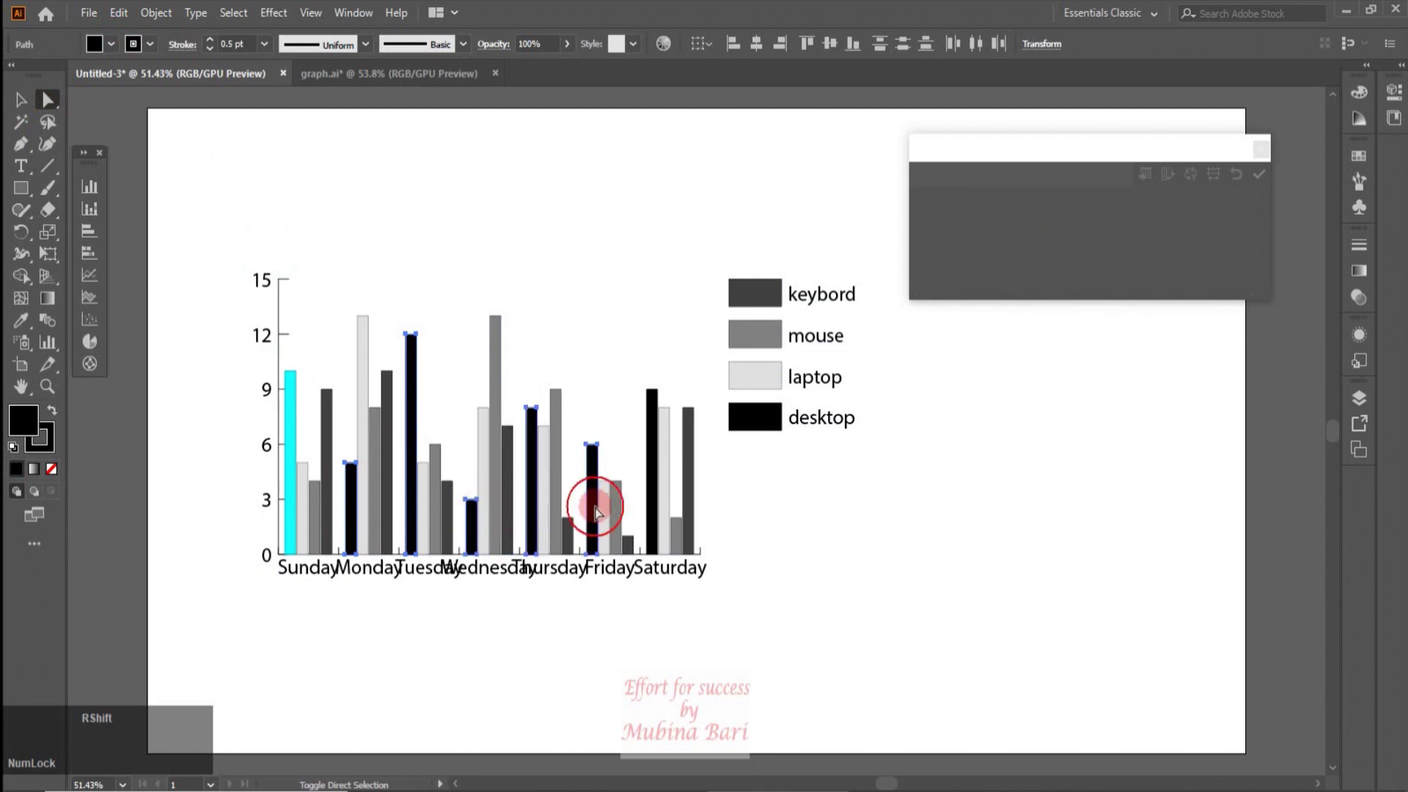
pyautogui.keyDown('shift'); pyautogui.click(657, 487); pyautogui.keyUp('shift')
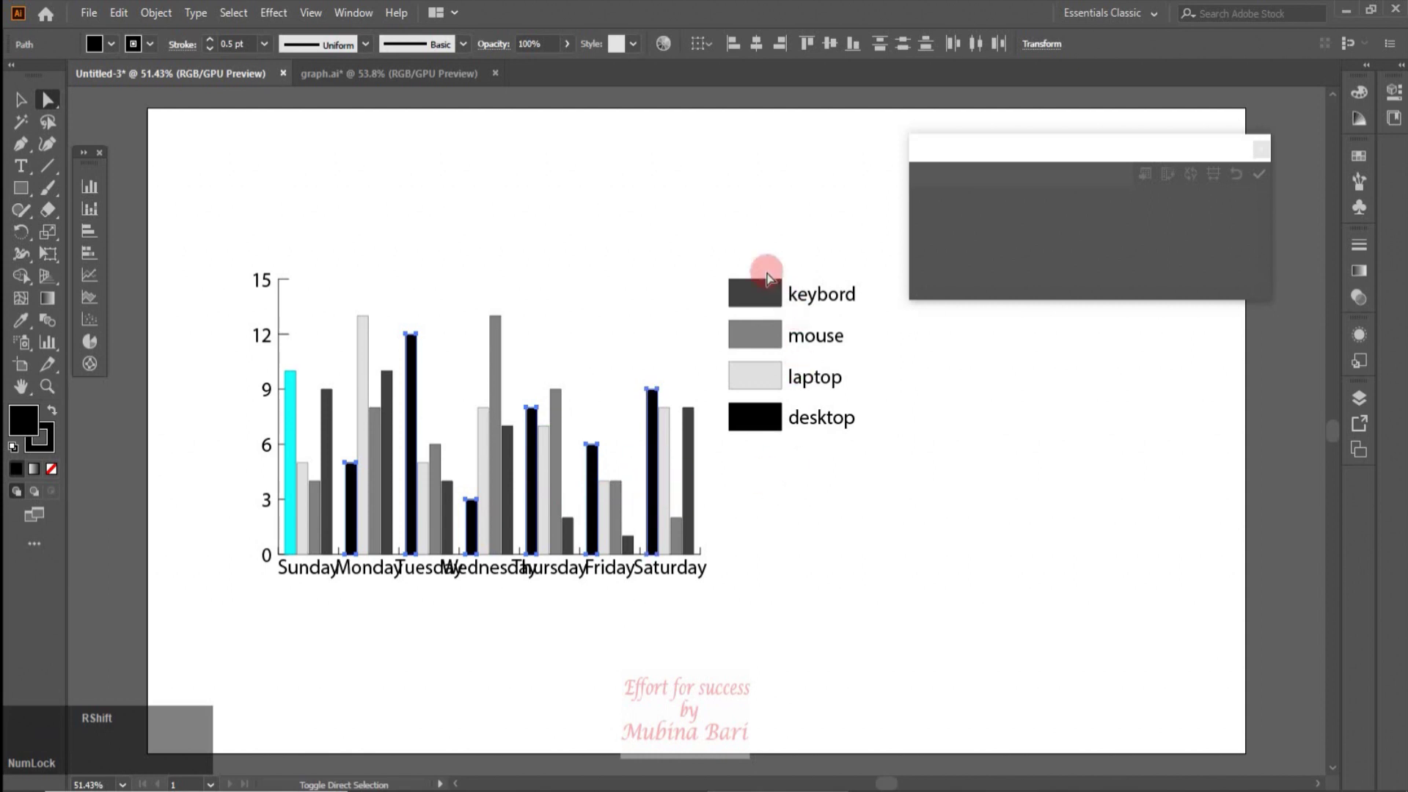
pyautogui.keyDown('shift'); pyautogui.click(763, 424); pyautogui.keyUp('shift')
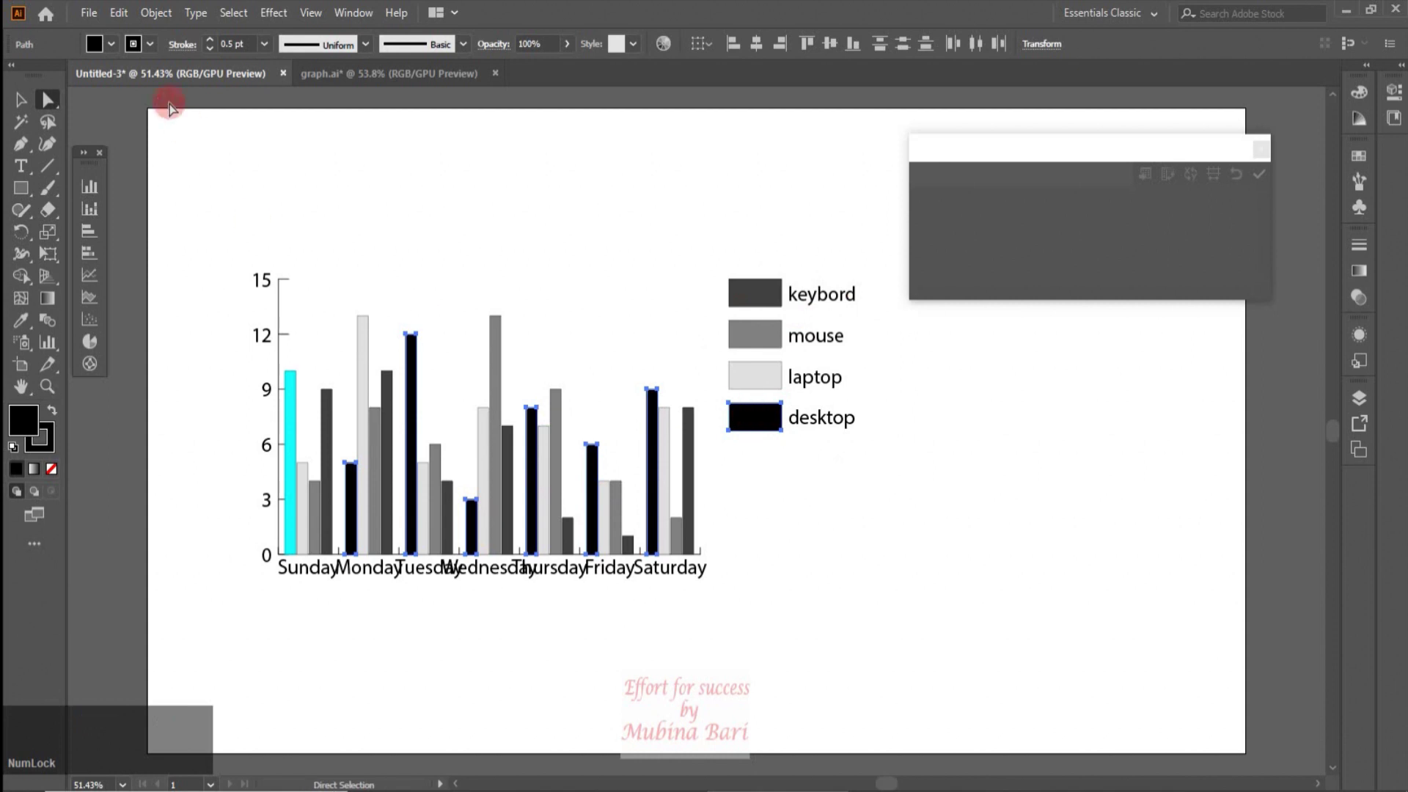
pyautogui.click(112, 44)
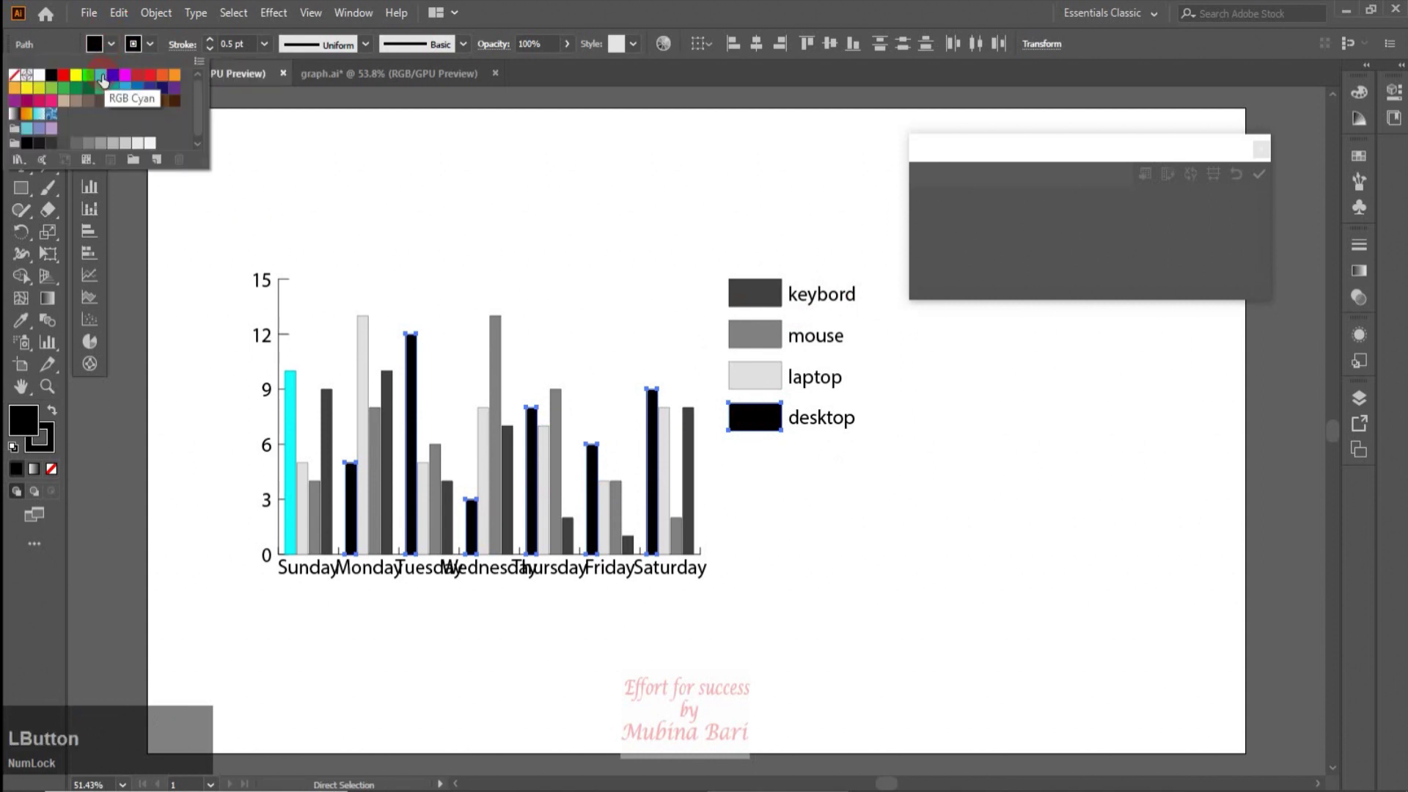
pyautogui.click(101, 75)
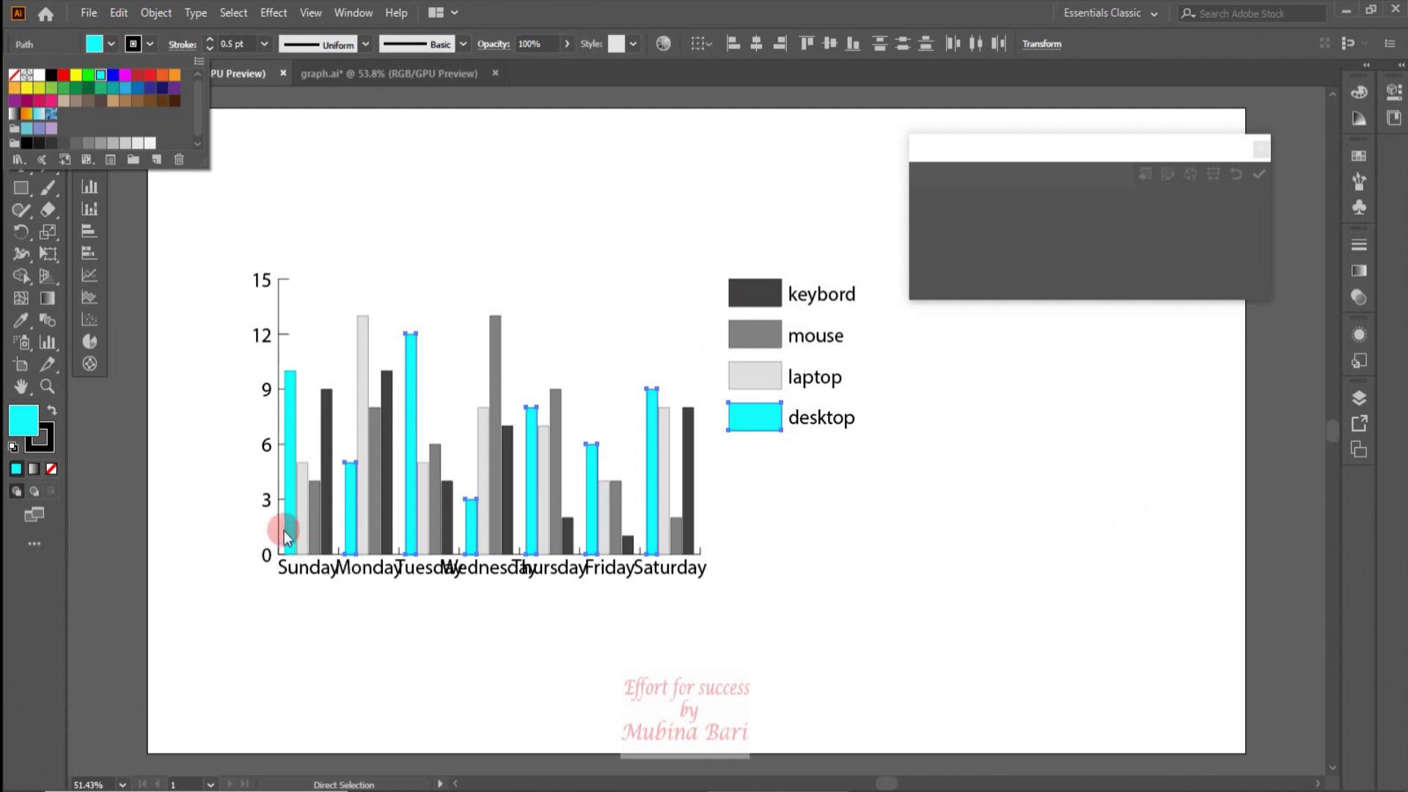
pyautogui.click(301, 613)
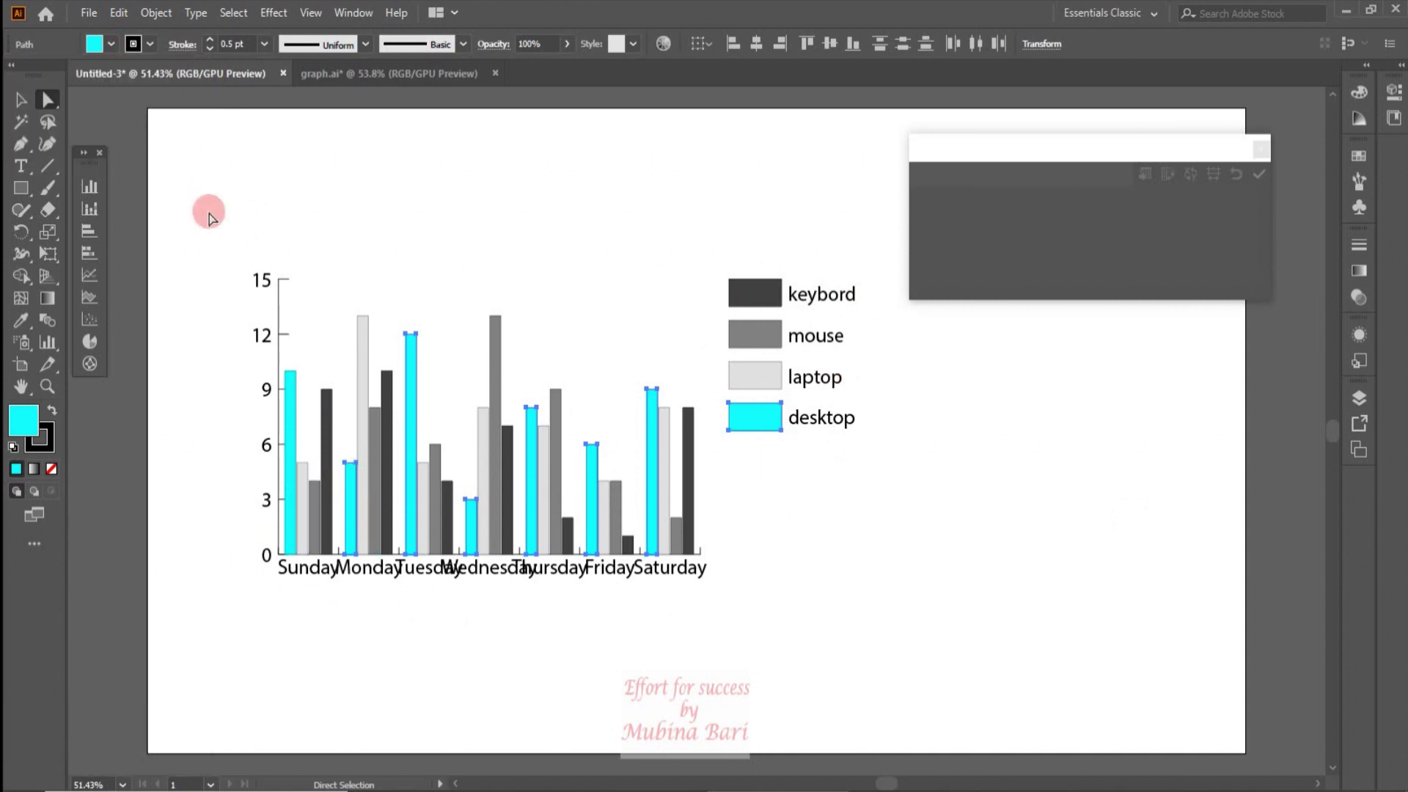
# - Fill the laptop columns of all weekdays and the laptop legend box with light green
pyautogui.click(304, 477)
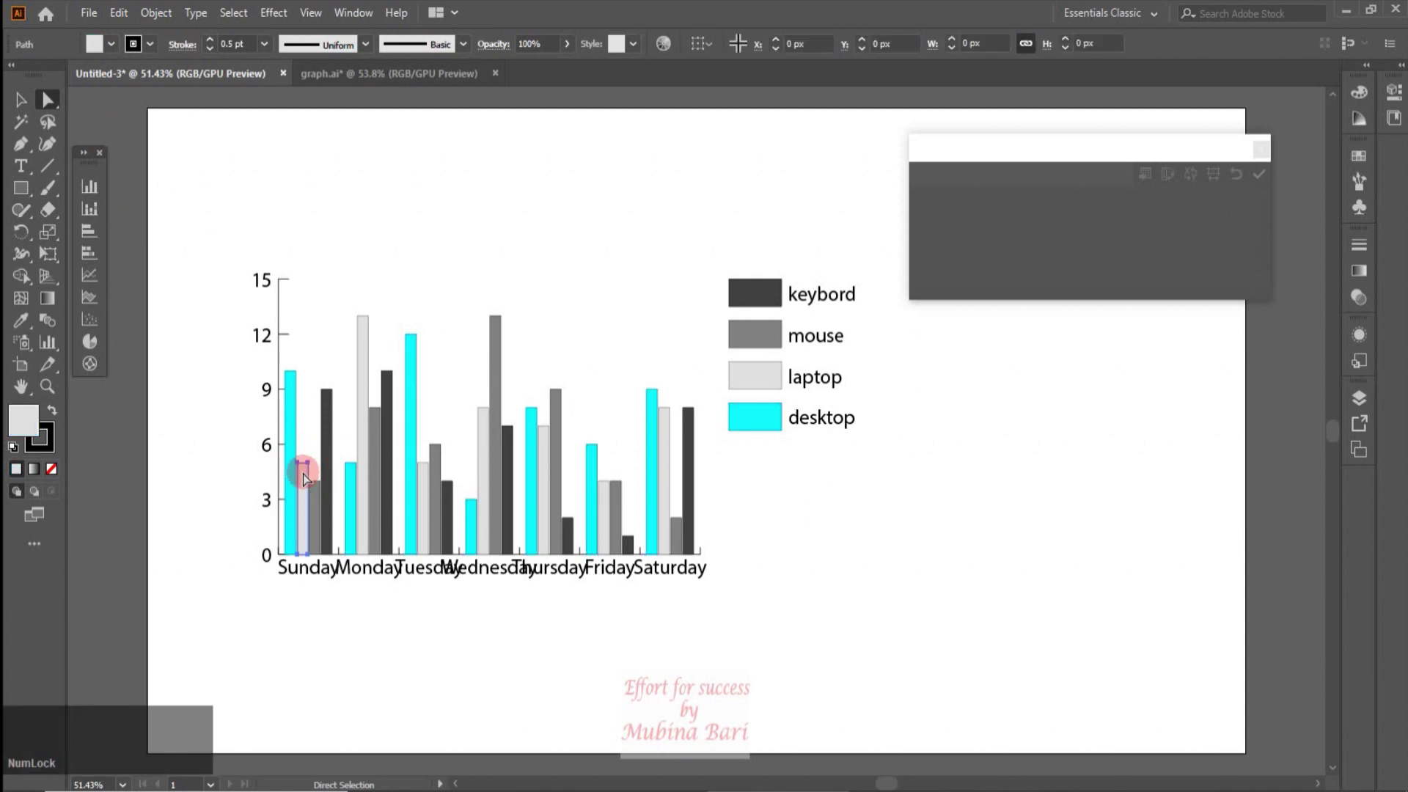
pyautogui.keyDown('shift'); pyautogui.click(363, 469); pyautogui.keyUp('shift')
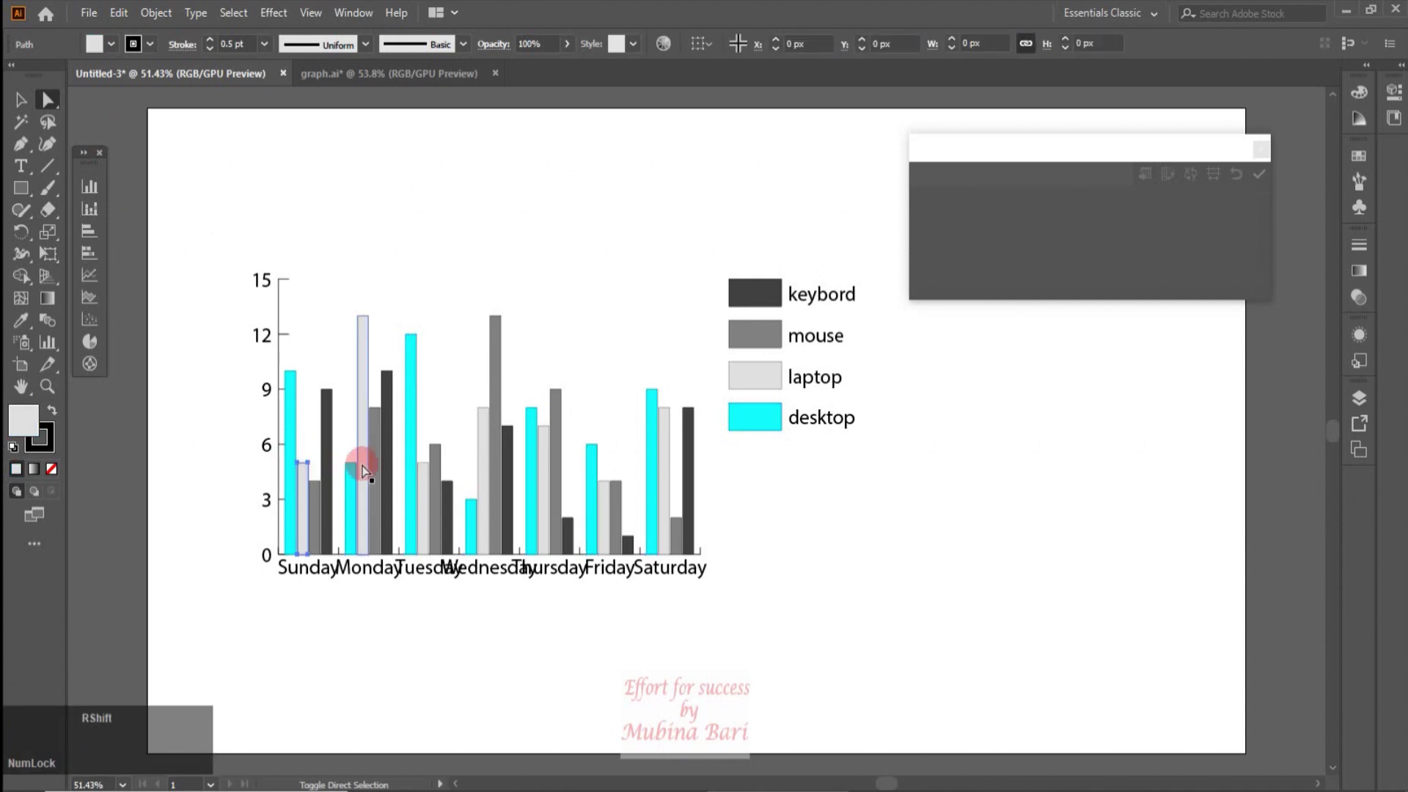
pyautogui.keyDown('shift'); pyautogui.click(363, 469); pyautogui.keyUp('shift')
pyautogui.keyDown('shift'); pyautogui.click(434, 465); pyautogui.keyUp('shift')
pyautogui.keyDown('shift'); pyautogui.click(482, 480); pyautogui.keyUp('shift')
pyautogui.keyDown('shift'); pyautogui.click(543, 488); pyautogui.keyUp('shift')
pyautogui.keyDown('shift'); pyautogui.click(603, 506); pyautogui.keyUp('shift')
pyautogui.keyDown('shift'); pyautogui.click(668, 507); pyautogui.keyUp('shift')
pyautogui.click(111, 44)
pyautogui.click(49, 86)
# - Fill the mouse columns of all weekdays and the mouse legend box with red
pyautogui.click(316, 508)
pyautogui.keyDown('shift'); pyautogui.click(375, 506); pyautogui.keyUp('shift')
pyautogui.keyDown('shift'); pyautogui.click(435, 506); pyautogui.keyUp('shift')
pyautogui.keyDown('shift'); pyautogui.click(675, 518); pyautogui.keyUp('shift')
pyautogui.keyDown('shift'); pyautogui.click(755, 334); pyautogui.keyUp('shift')
pyautogui.click(111, 44)
pyautogui.click(62, 88)
# - Fill all keybord columns and the keybord legend box with blue, and deselect the graph parts
pyautogui.click(326, 477)
pyautogui.keyDown('shift'); pyautogui.click(386, 469); pyautogui.keyUp('shift')
pyautogui.keyDown('shift'); pyautogui.click(447, 513); pyautogui.keyUp('shift')
pyautogui.keyDown('shift'); pyautogui.click(507, 492); pyautogui.keyUp('shift')
pyautogui.keyDown('shift'); pyautogui.click(567, 536); pyautogui.keyUp('shift')
pyautogui.keyDown('shift'); pyautogui.click(628, 545); pyautogui.keyUp('shift')
pyautogui.keyDown('shift'); pyautogui.click(688, 484); pyautogui.keyUp('shift')
pyautogui.keyDown('shift'); pyautogui.click(755, 292); pyautogui.keyUp('shift')
pyautogui.click(111, 44)
pyautogui.click(114, 88)
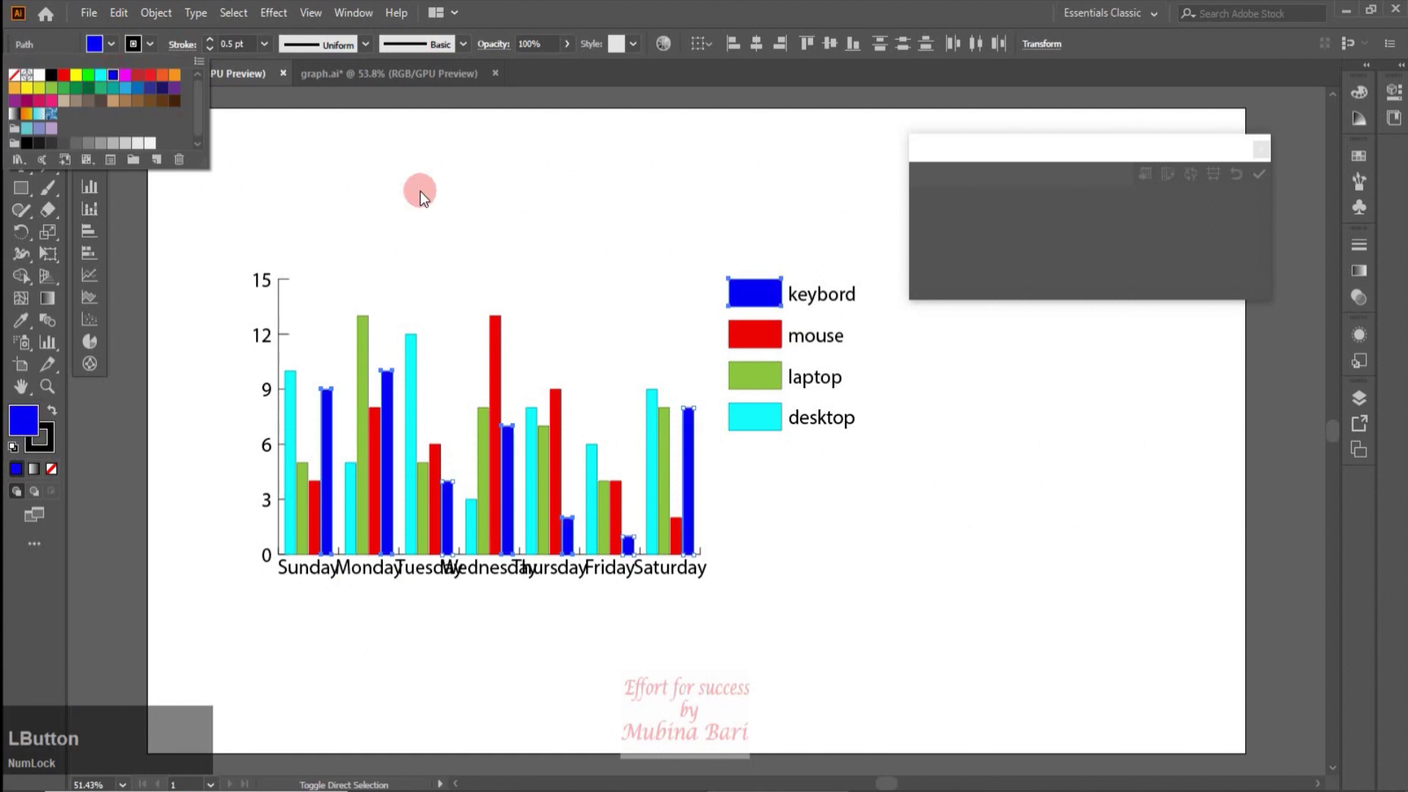
pyautogui.click(825, 610)
pyautogui.click(211, 253)
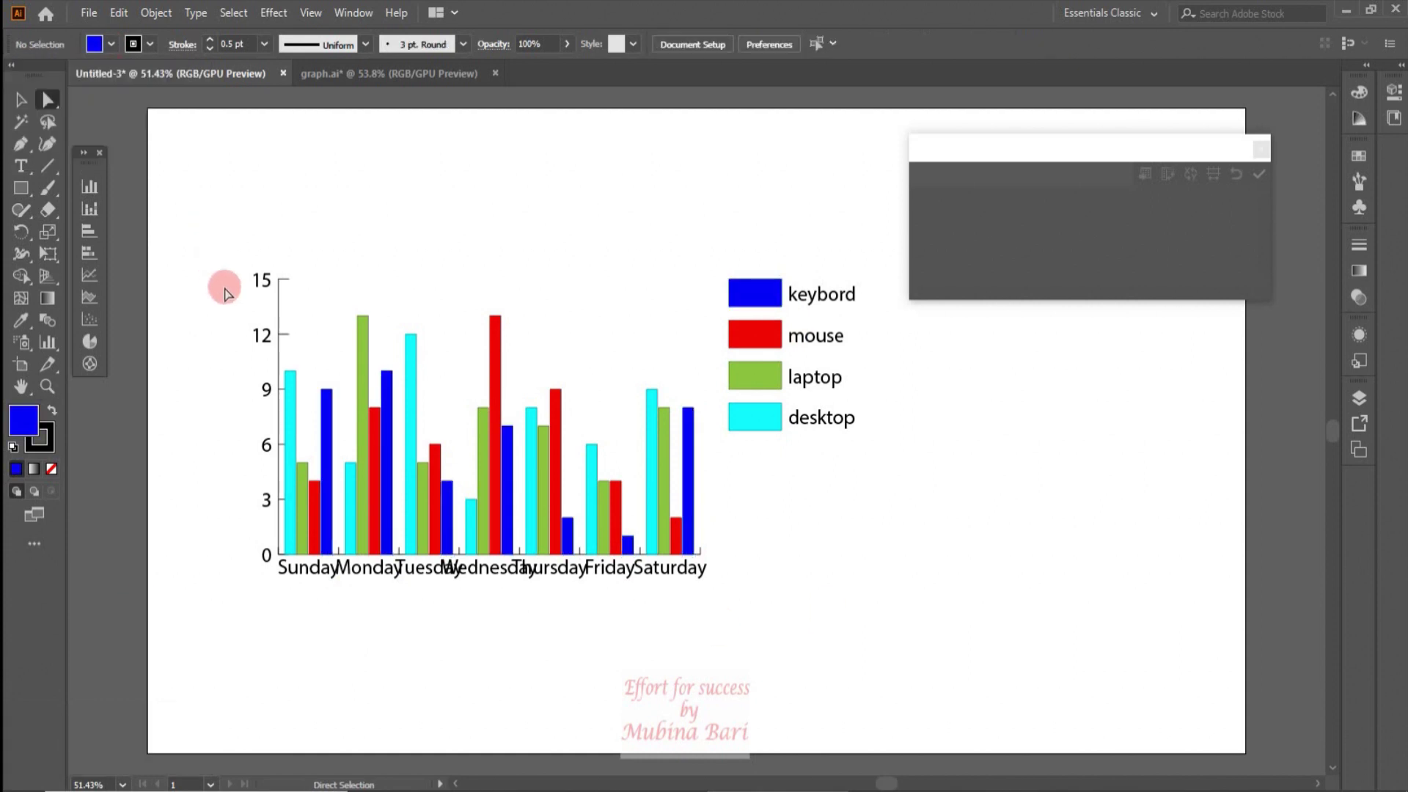
# - Set the font of the value axis numbers to Harlow Solid Italic
pyautogui.moveTo(225, 256); pyautogui.dragTo(268, 576)
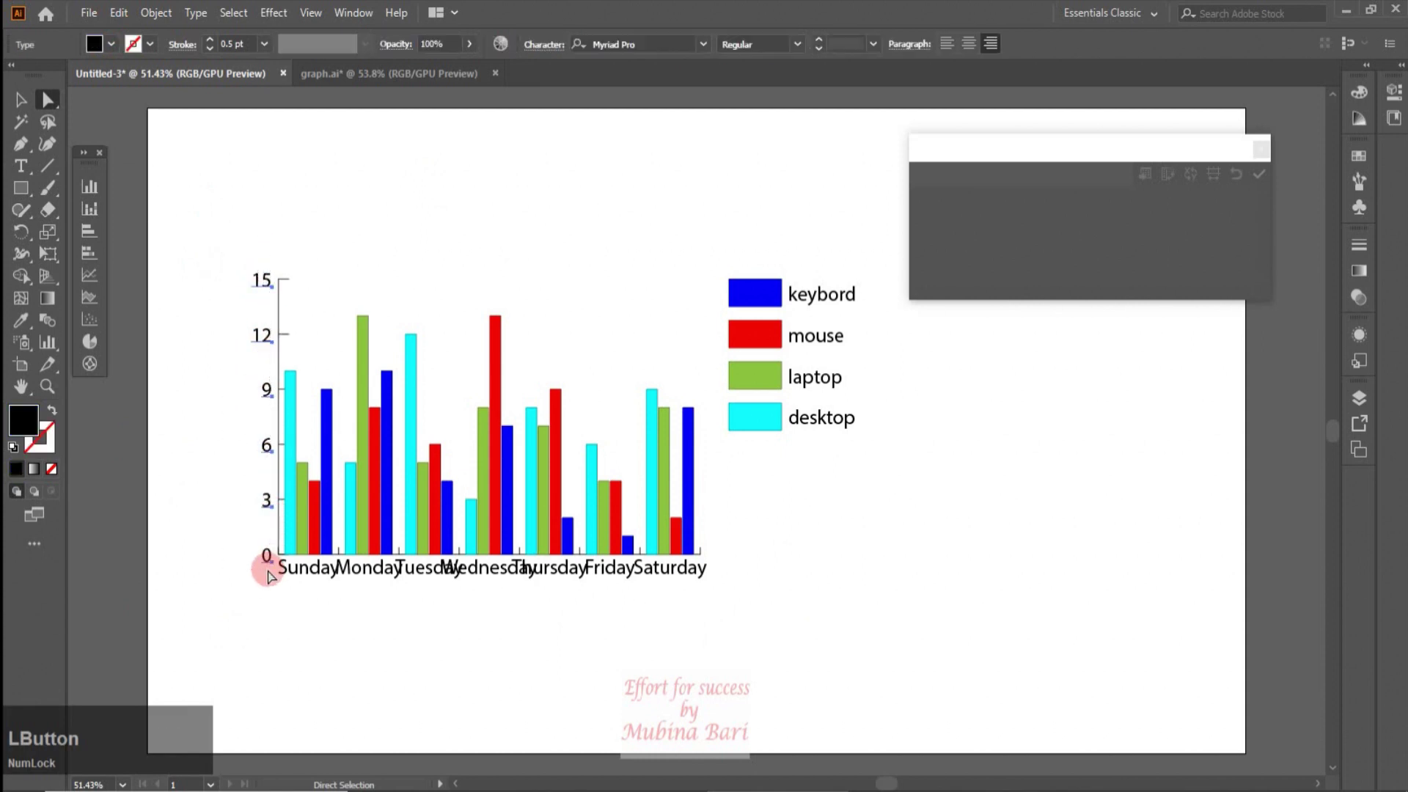
pyautogui.click(702, 44)
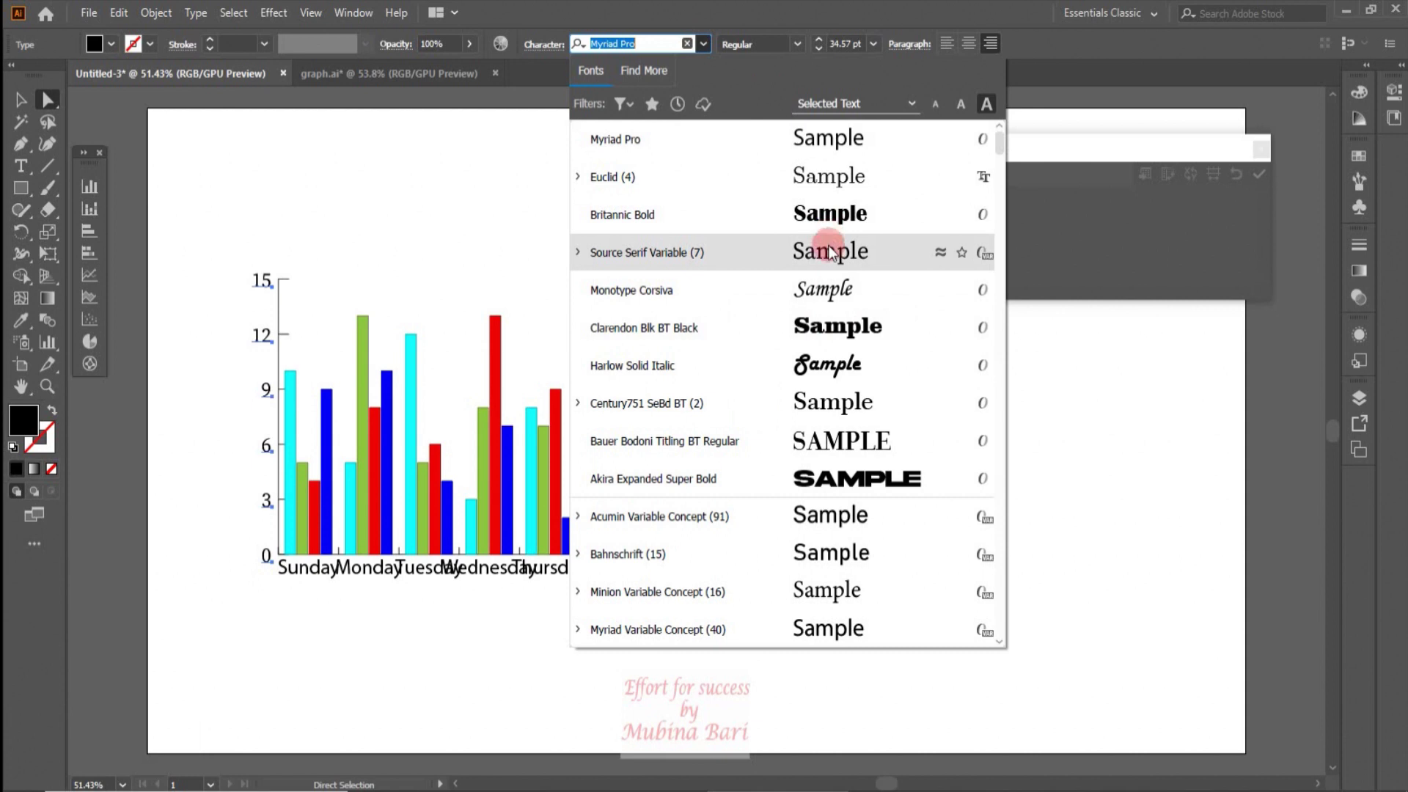
pyautogui.click(837, 366)
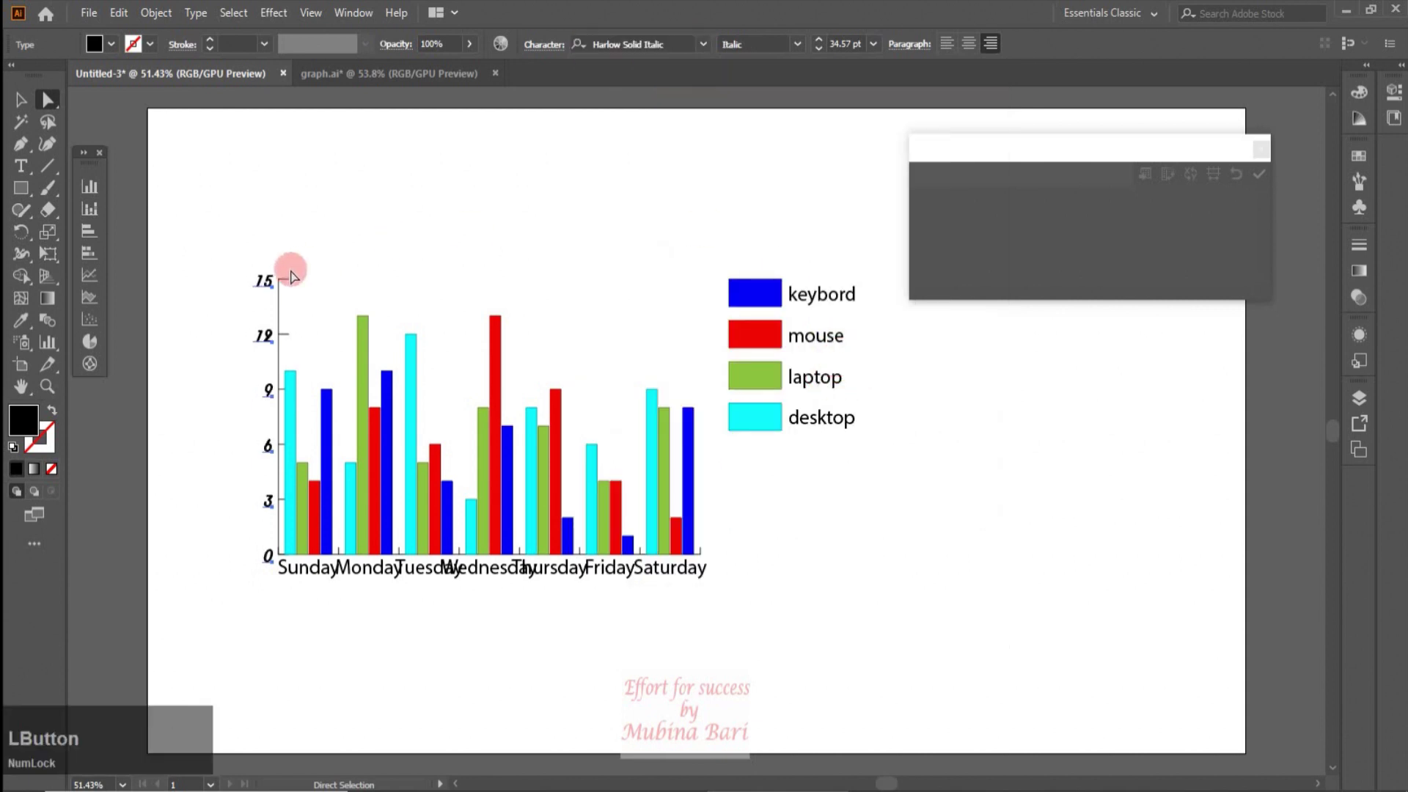
# - Set the font of the weekday labels below the columns to Harlow Solid Italic
pyautogui.click(273, 576)
pyautogui.moveTo(274, 576); pyautogui.dragTo(724, 583)
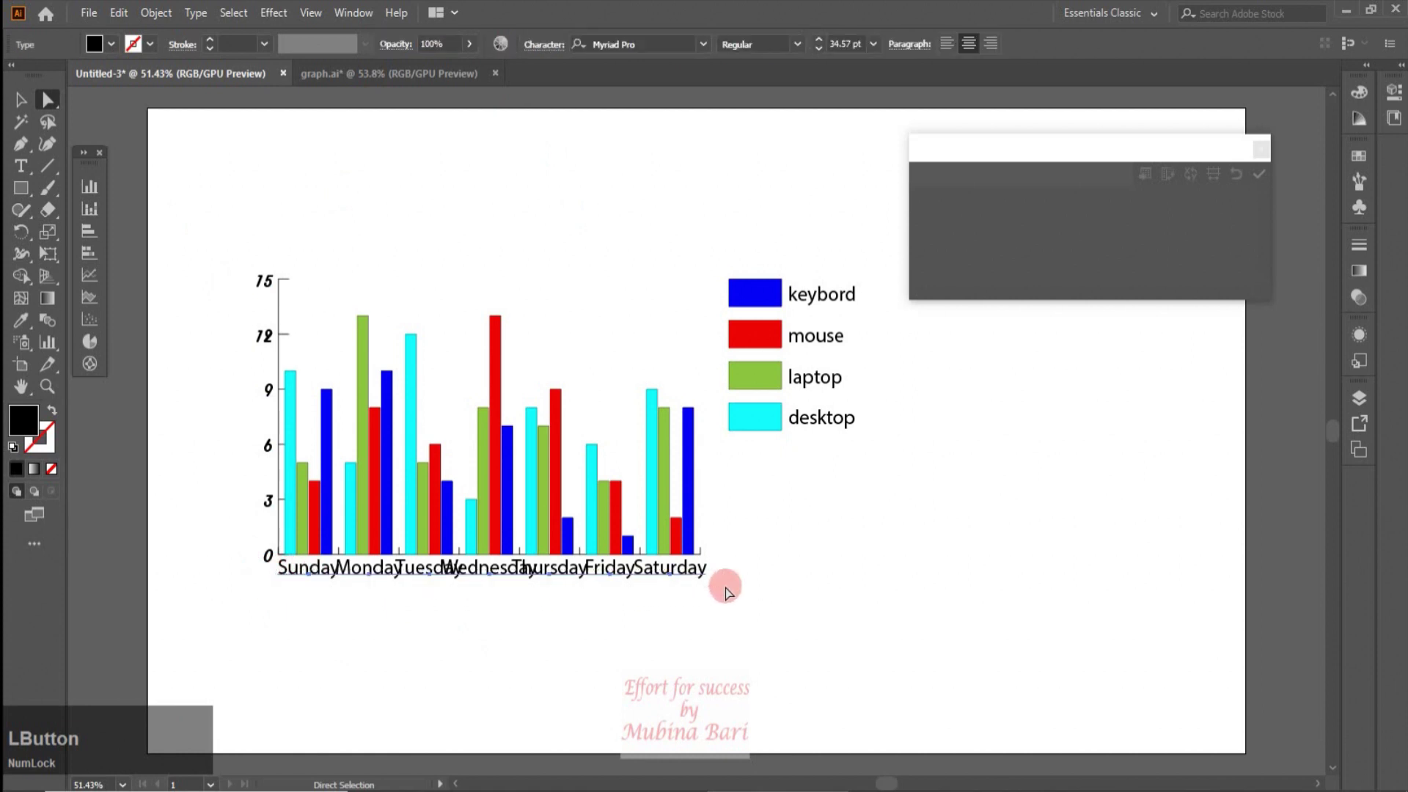
pyautogui.click(705, 43)
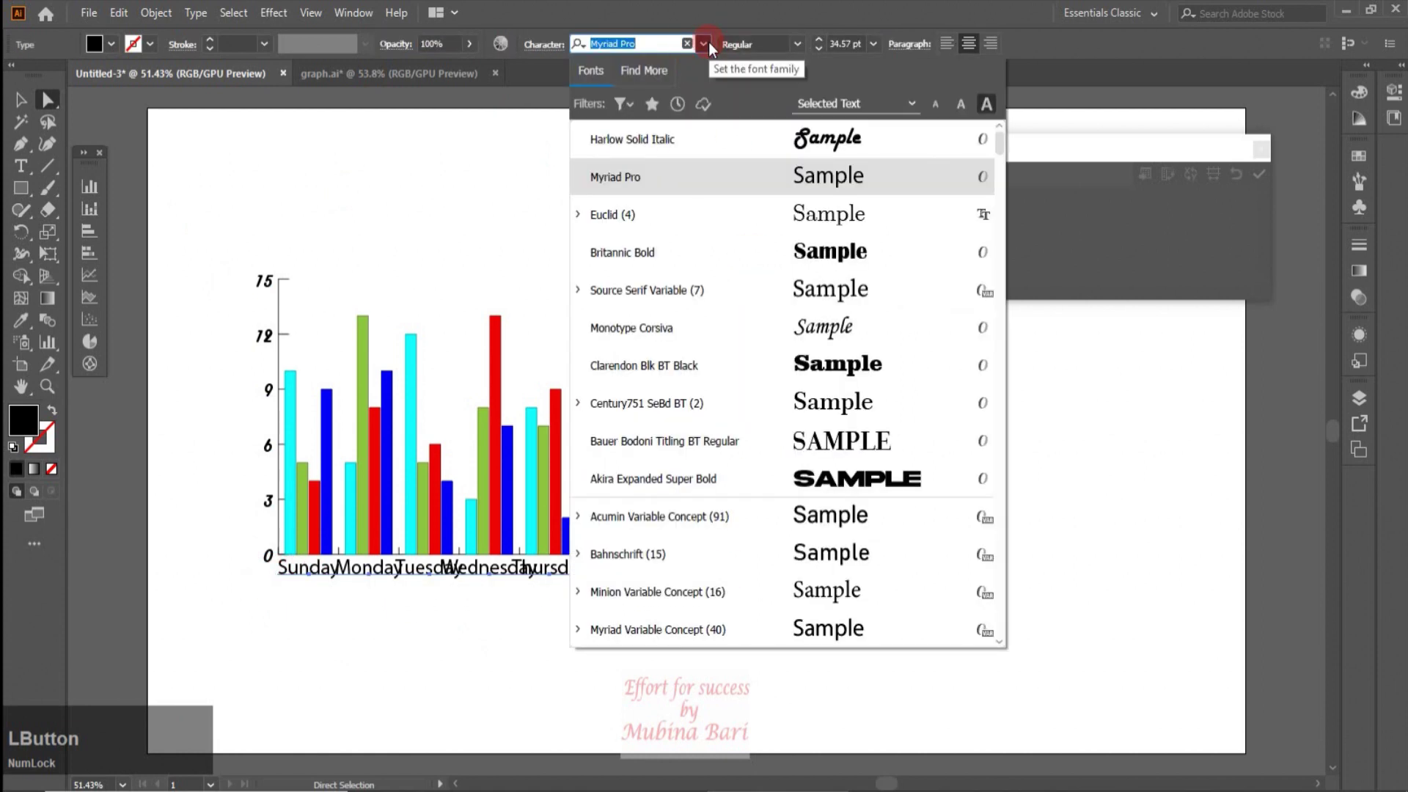
pyautogui.click(660, 140)
pyautogui.click(473, 580)
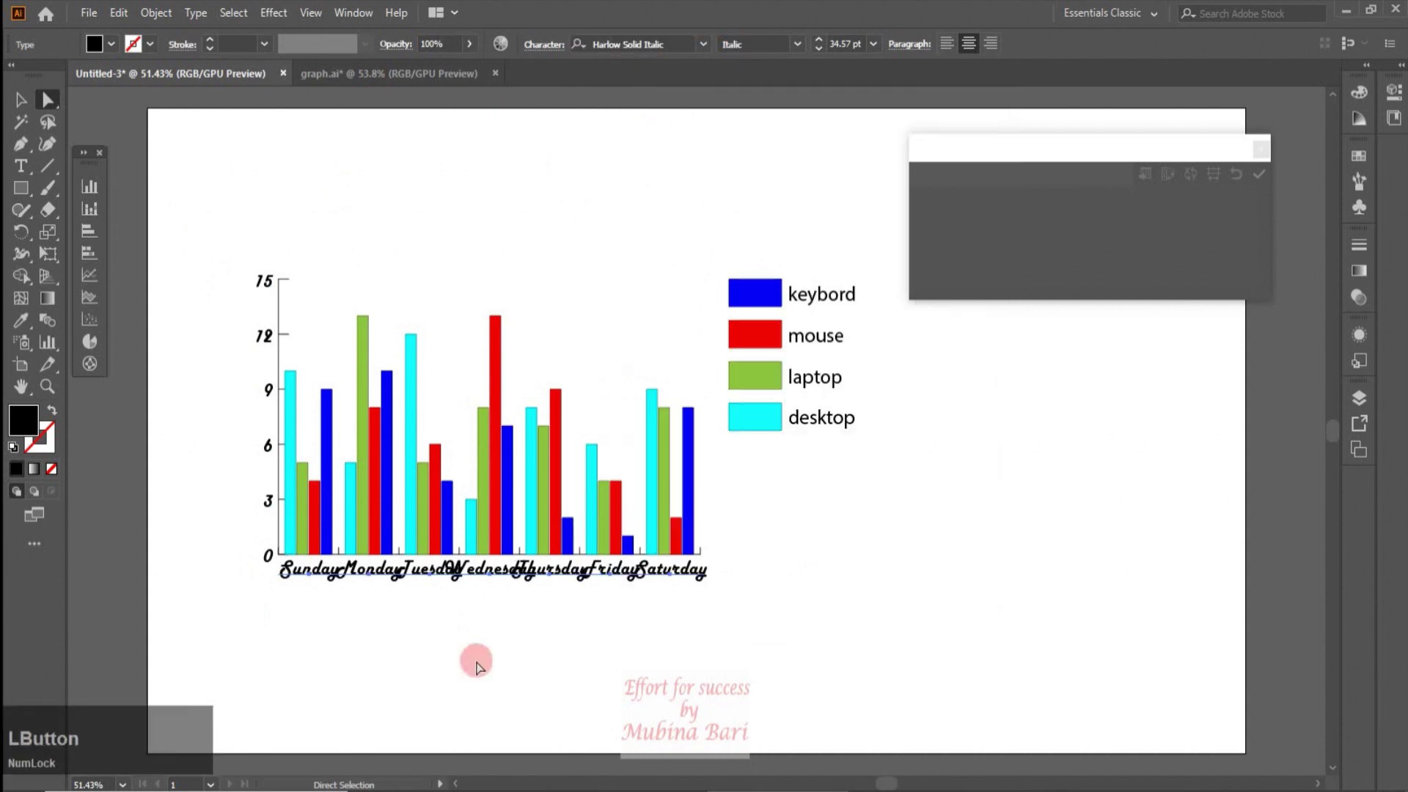
# - Set the font of the four legend labels to Harlow Solid Italic and deselect the graph
pyautogui.moveTo(774, 253); pyautogui.dragTo(855, 432)
pyautogui.click(670, 44)
pyautogui.click(675, 139)
pyautogui.click(212, 207)
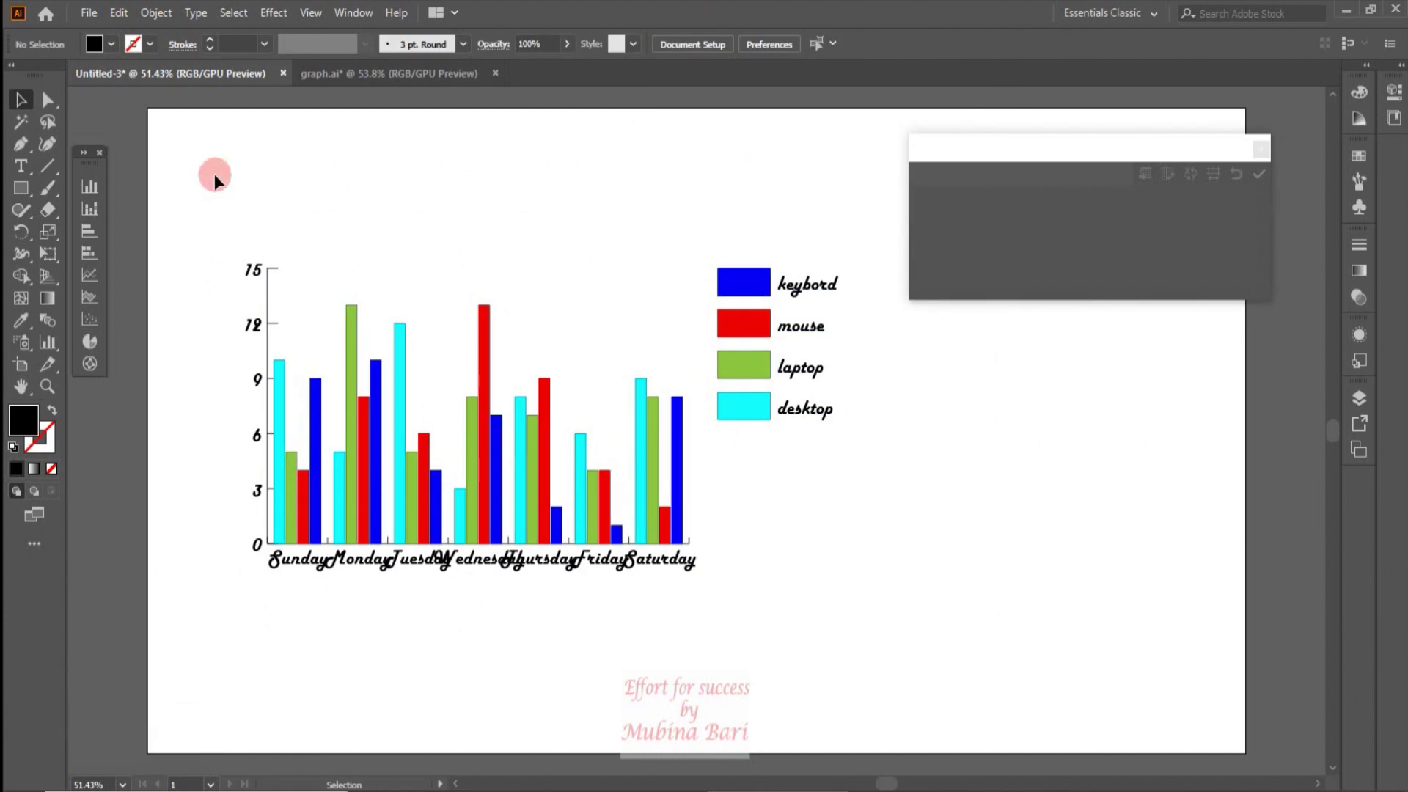
# - Select the whole graph and change its graph type from Column to Stacked Column
pyautogui.click(1222, 148)
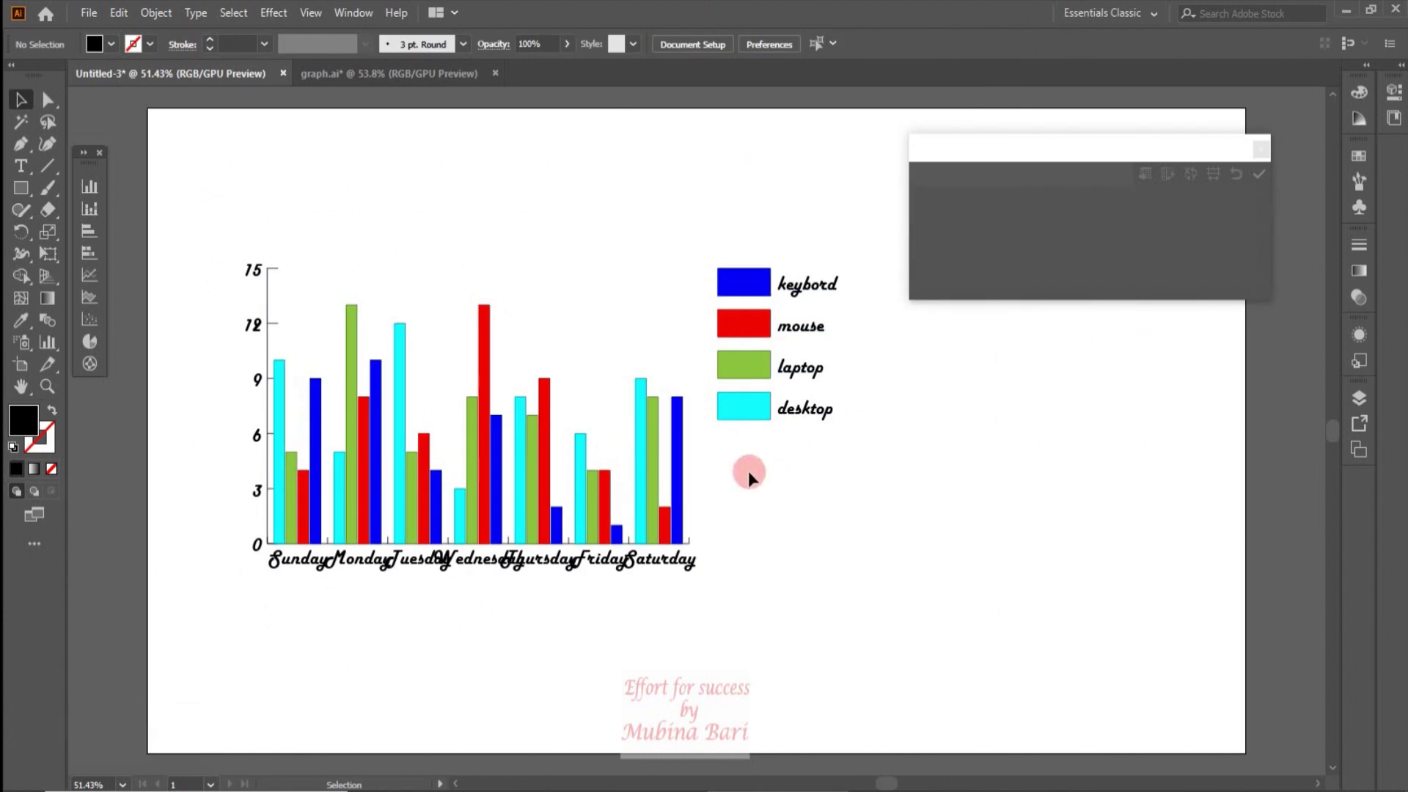
pyautogui.click(651, 490)
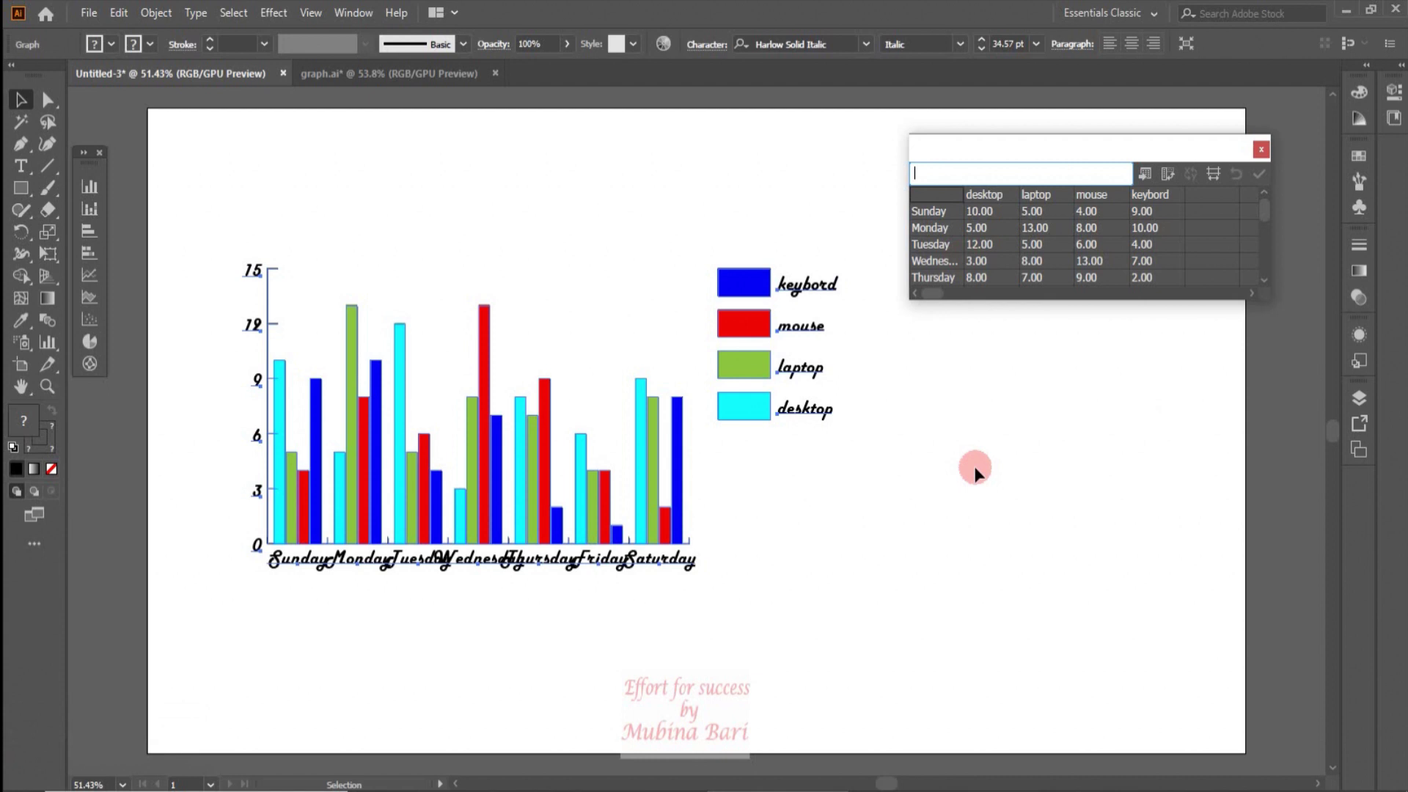
pyautogui.click(89, 186)
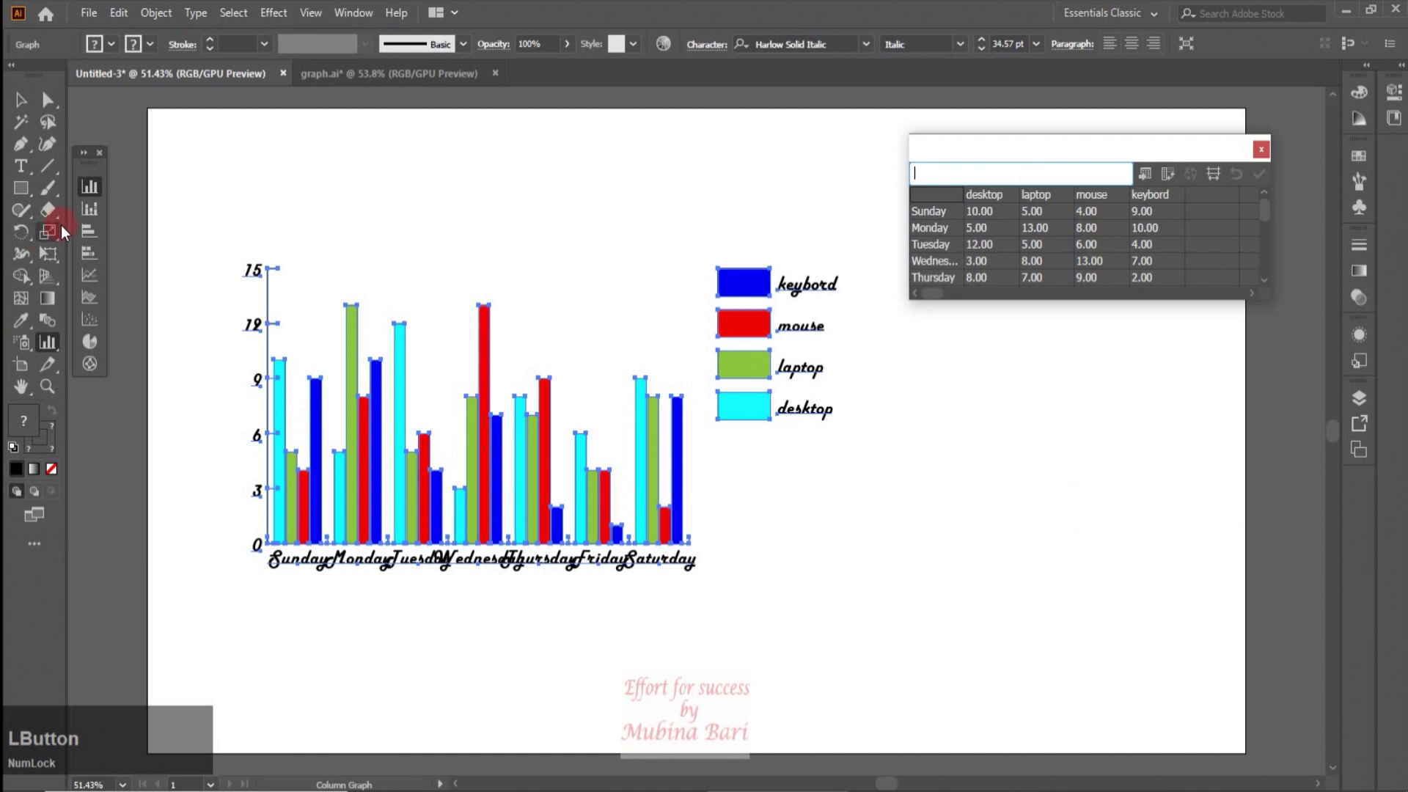
pyautogui.doubleClick(82, 187)
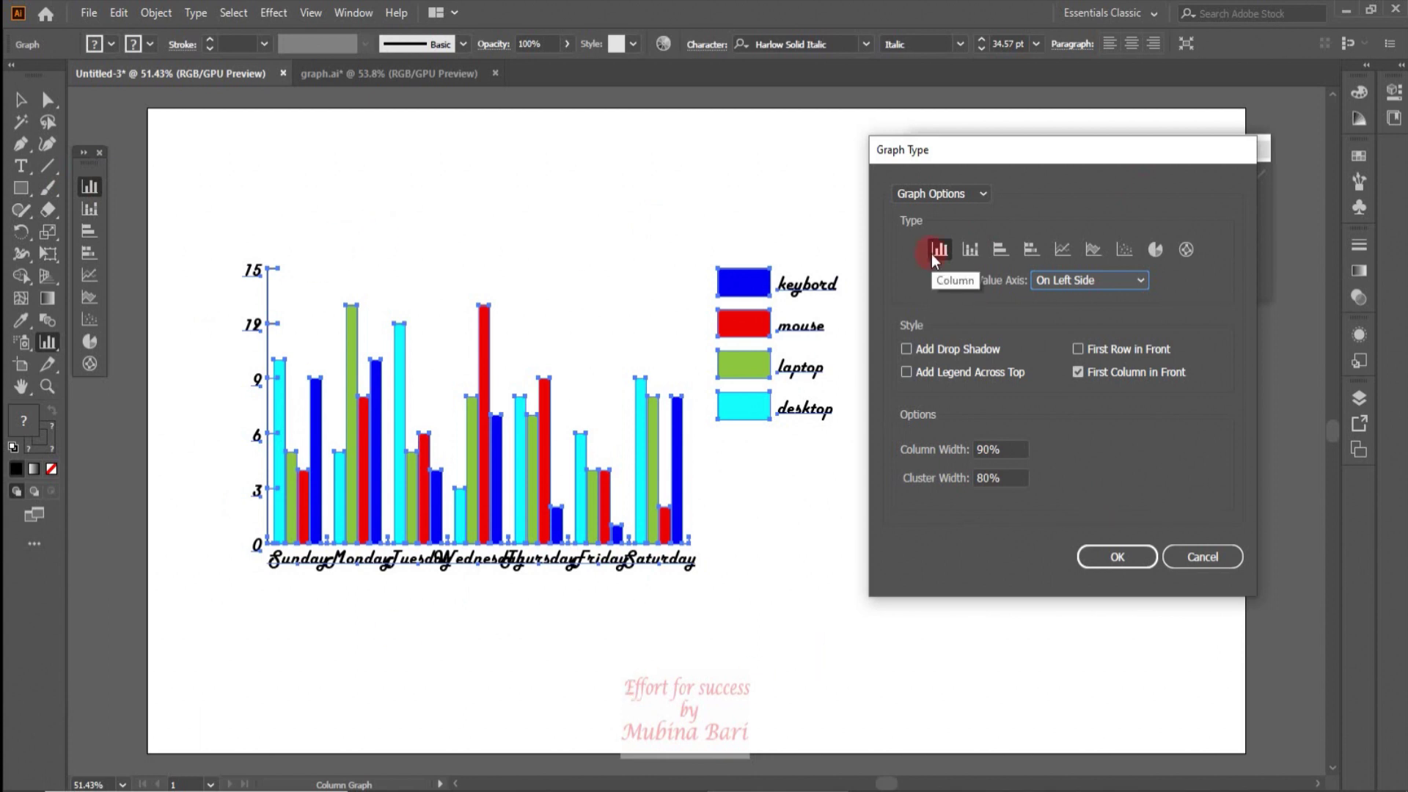
pyautogui.click(970, 253)
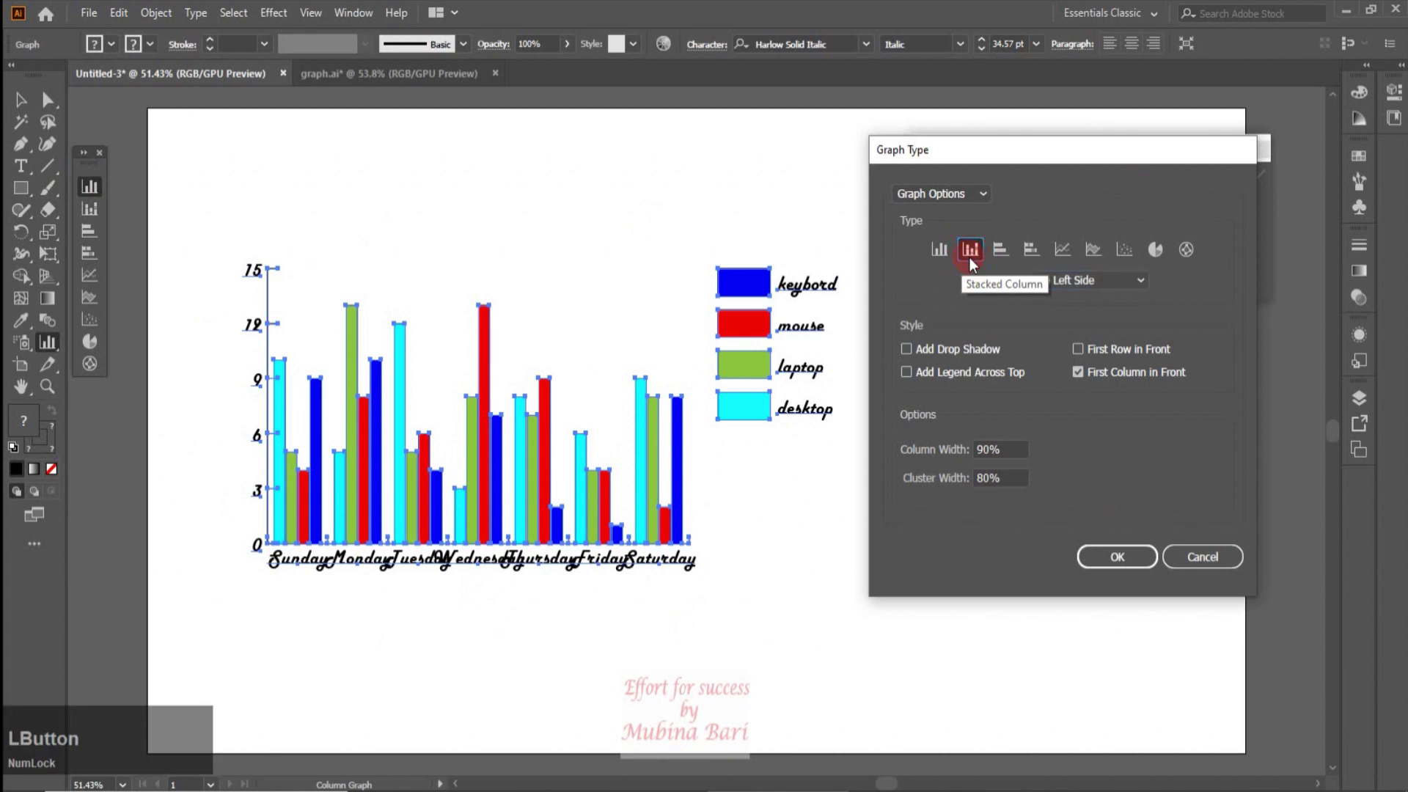
pyautogui.click(1123, 556)
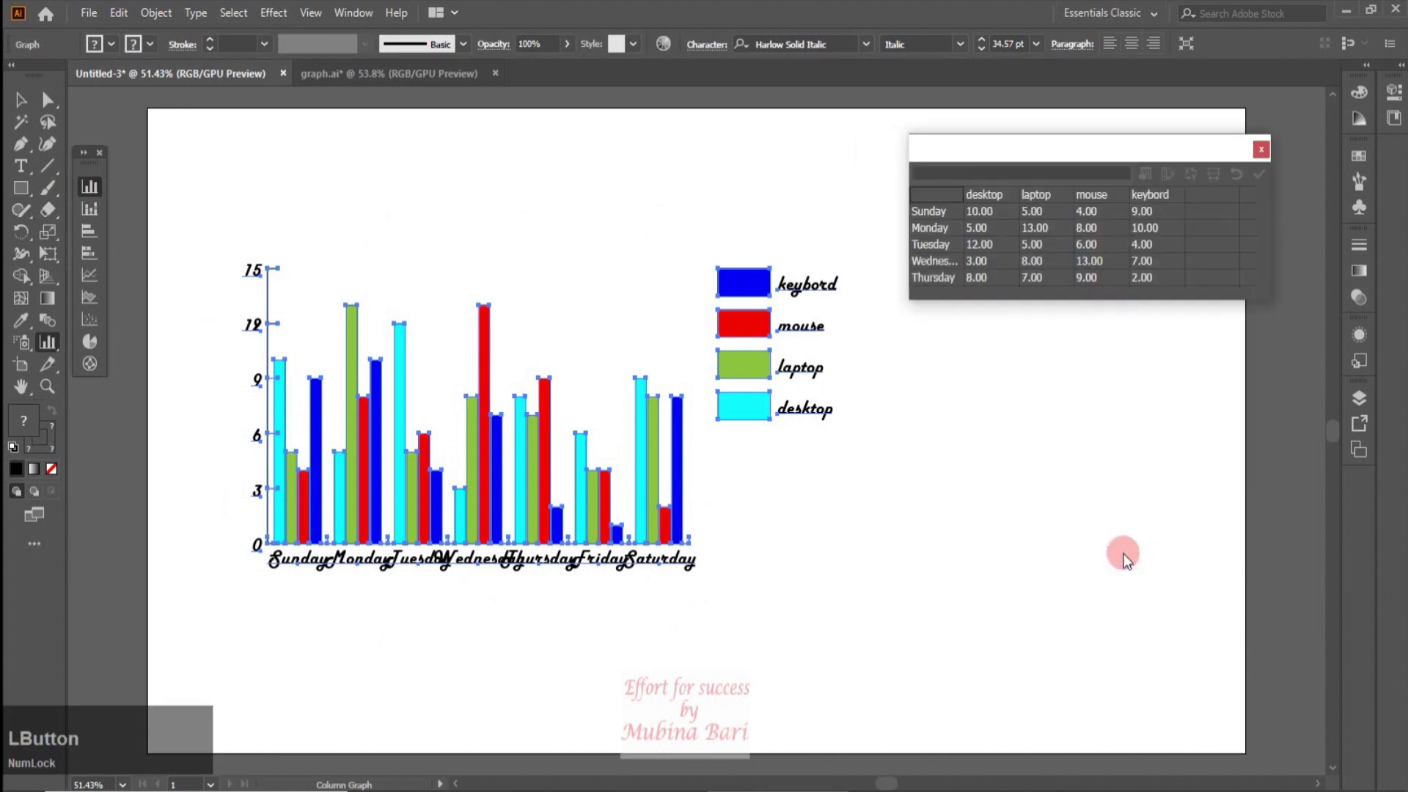
# - Reselect the stacked column graph and change its graph type to Bar
pyautogui.click(21, 99)
pyautogui.click(381, 454)
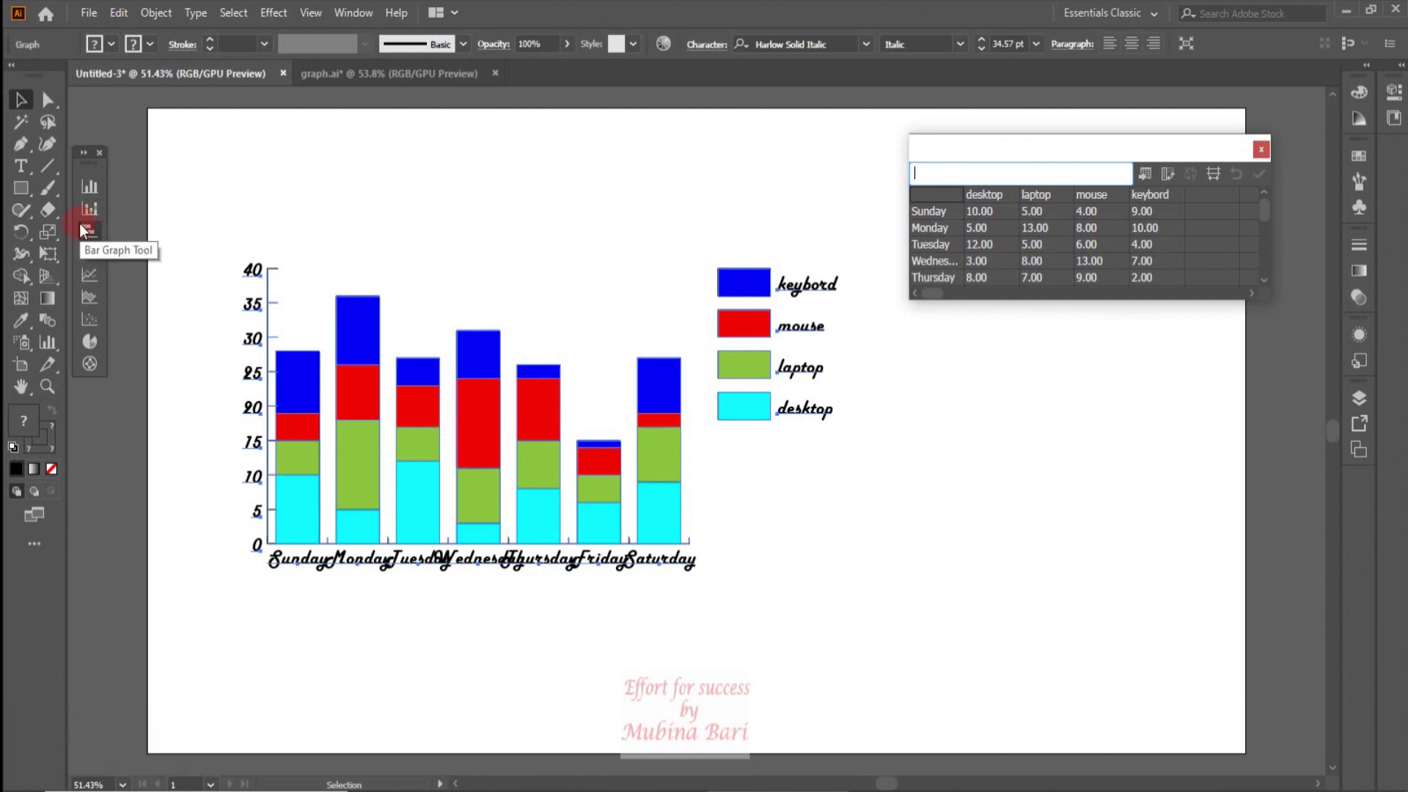
pyautogui.click(79, 227)
pyautogui.click(78, 226)
pyautogui.click(1002, 250)
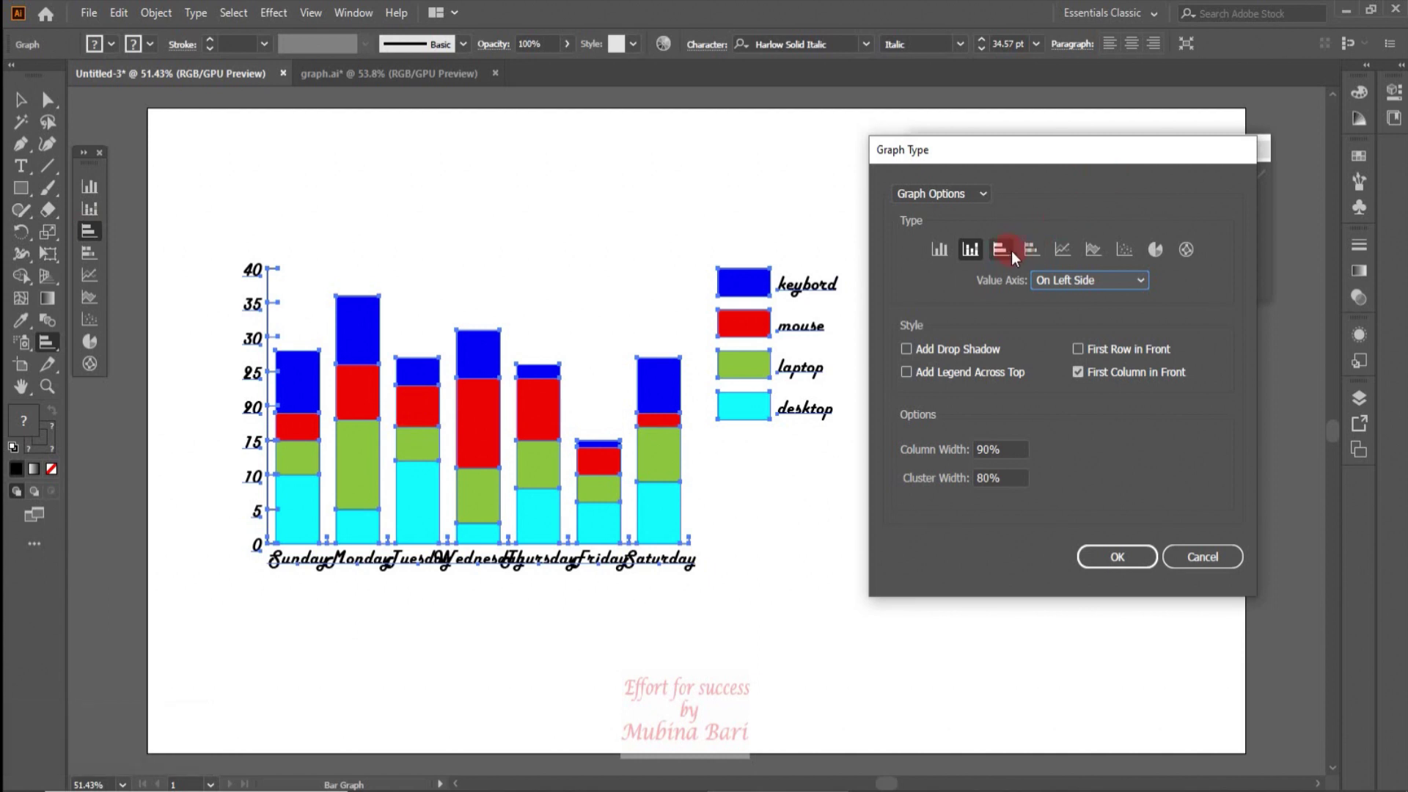
pyautogui.click(1116, 559)
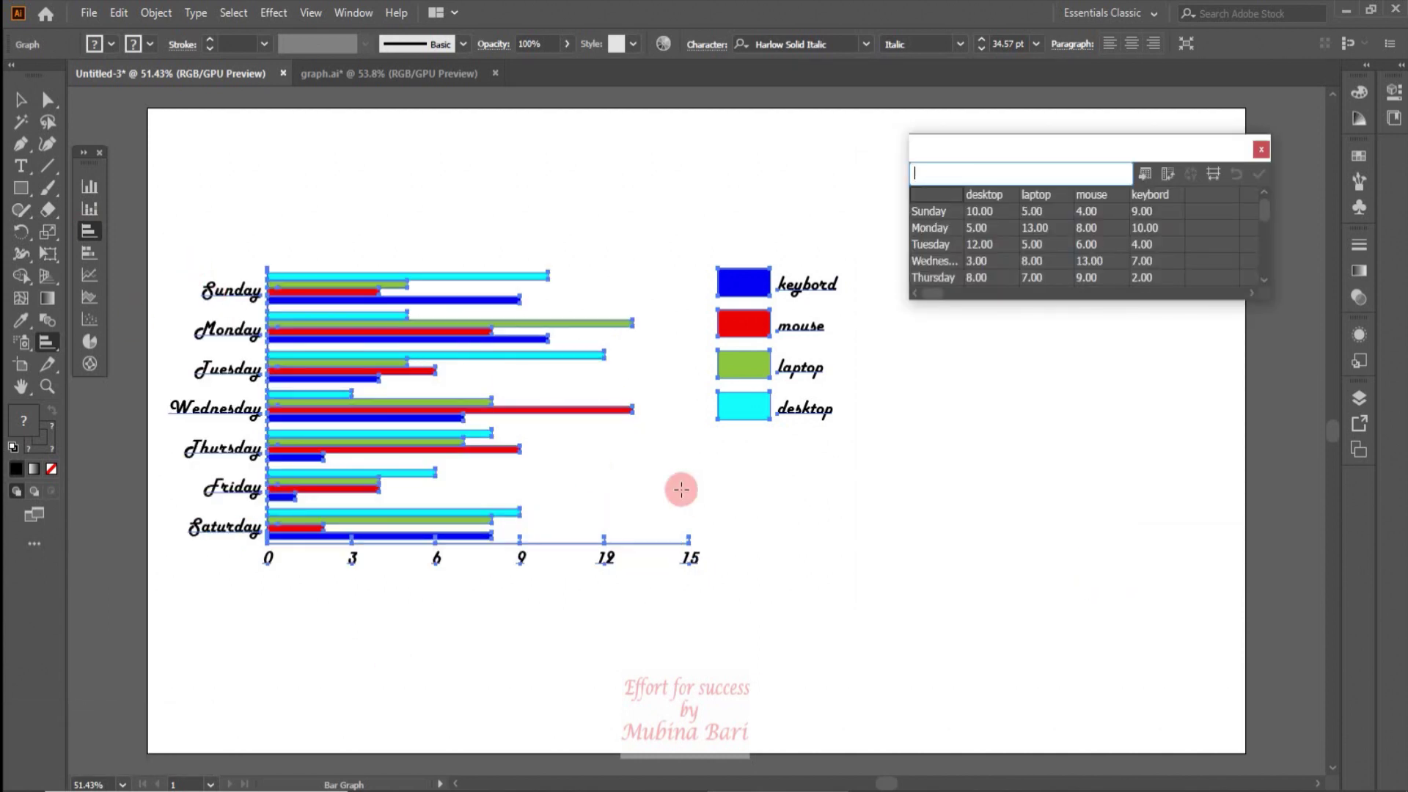
# - Change the bar graph's type to Stacked Bar
pyautogui.click(91, 255)
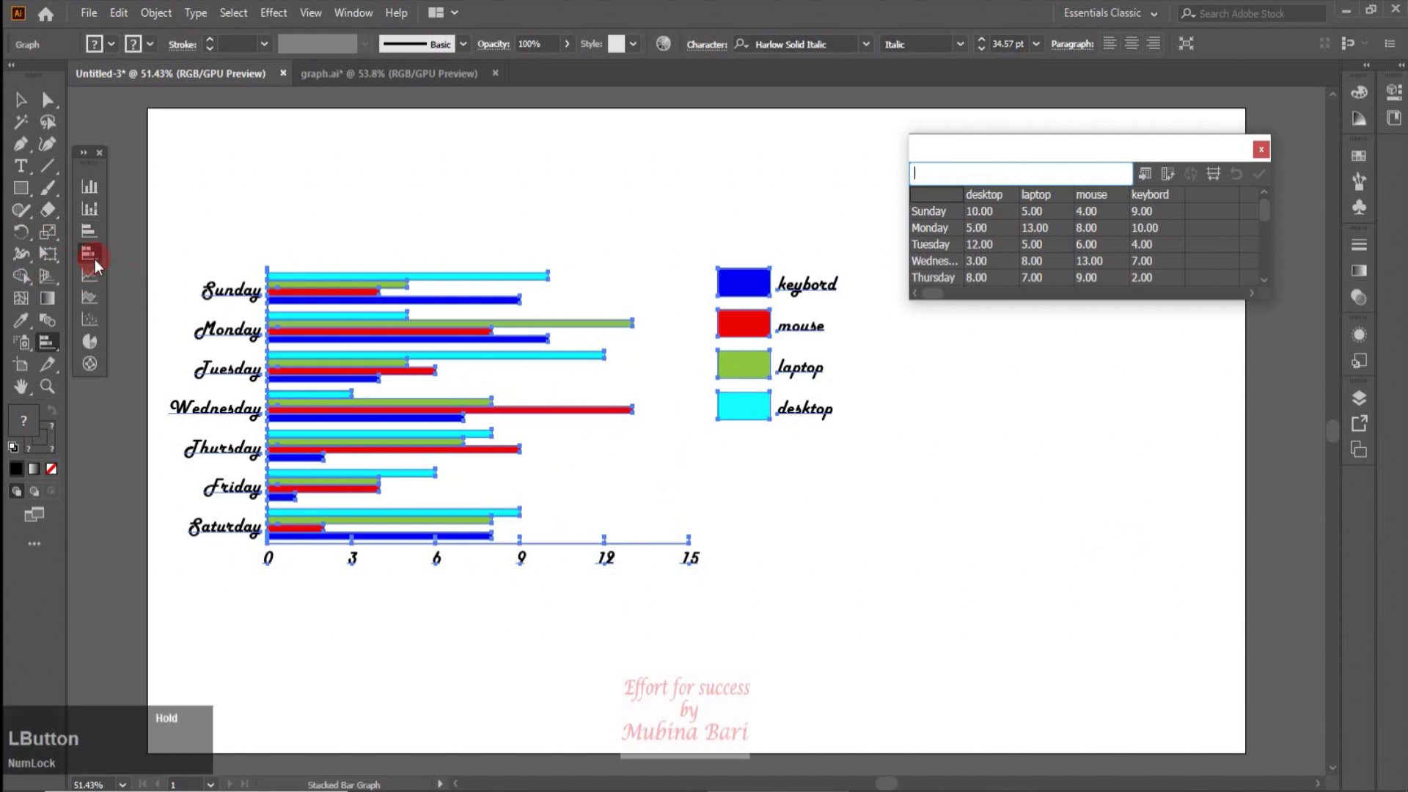
pyautogui.doubleClick(95, 260)
pyautogui.click(1032, 254)
pyautogui.click(1114, 557)
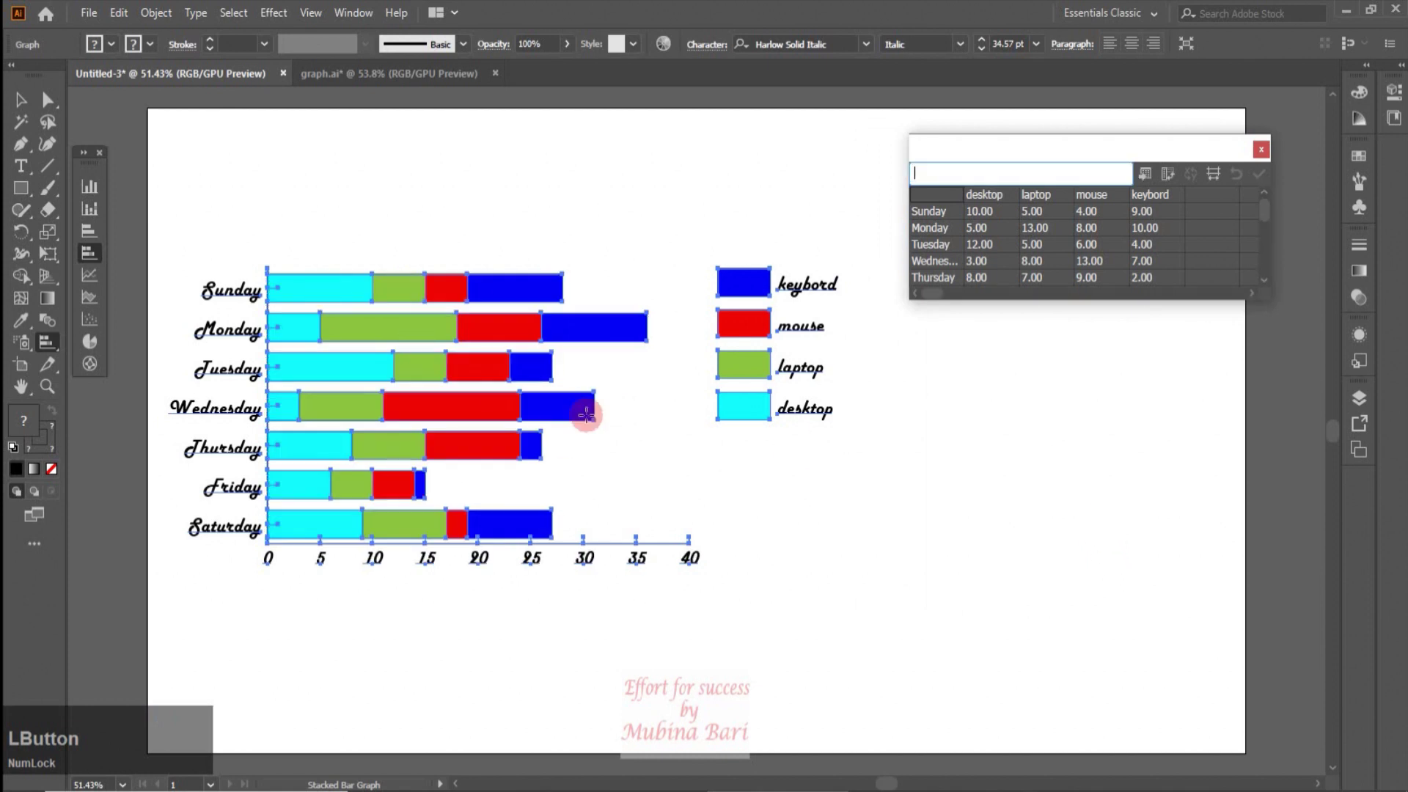
# - Change the stacked bar graph's type to Line, with data points marked and connected
pyautogui.doubleClick(90, 259)
pyautogui.click(1065, 249)
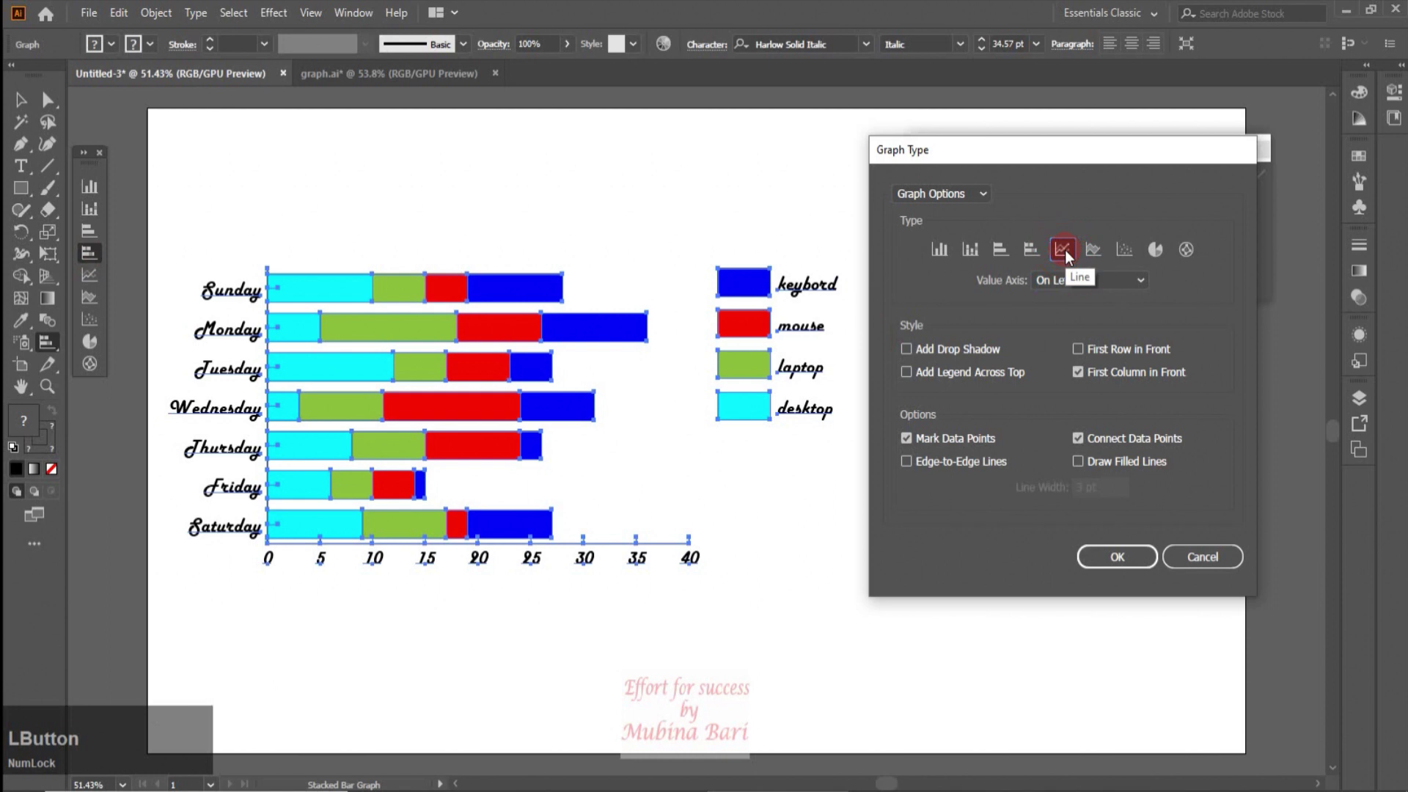
pyautogui.click(1118, 560)
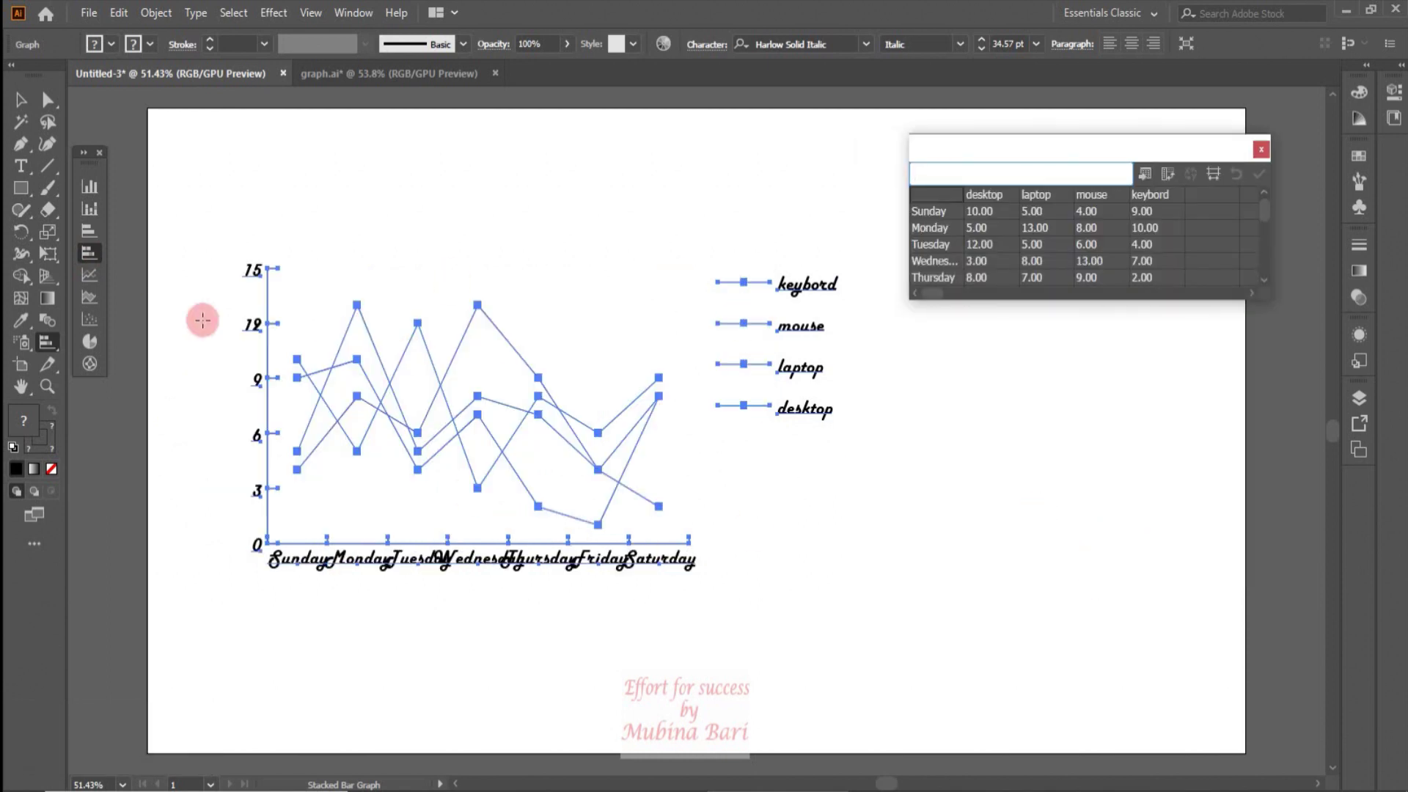
# - Change the line graph's type to Area
pyautogui.click(89, 297)
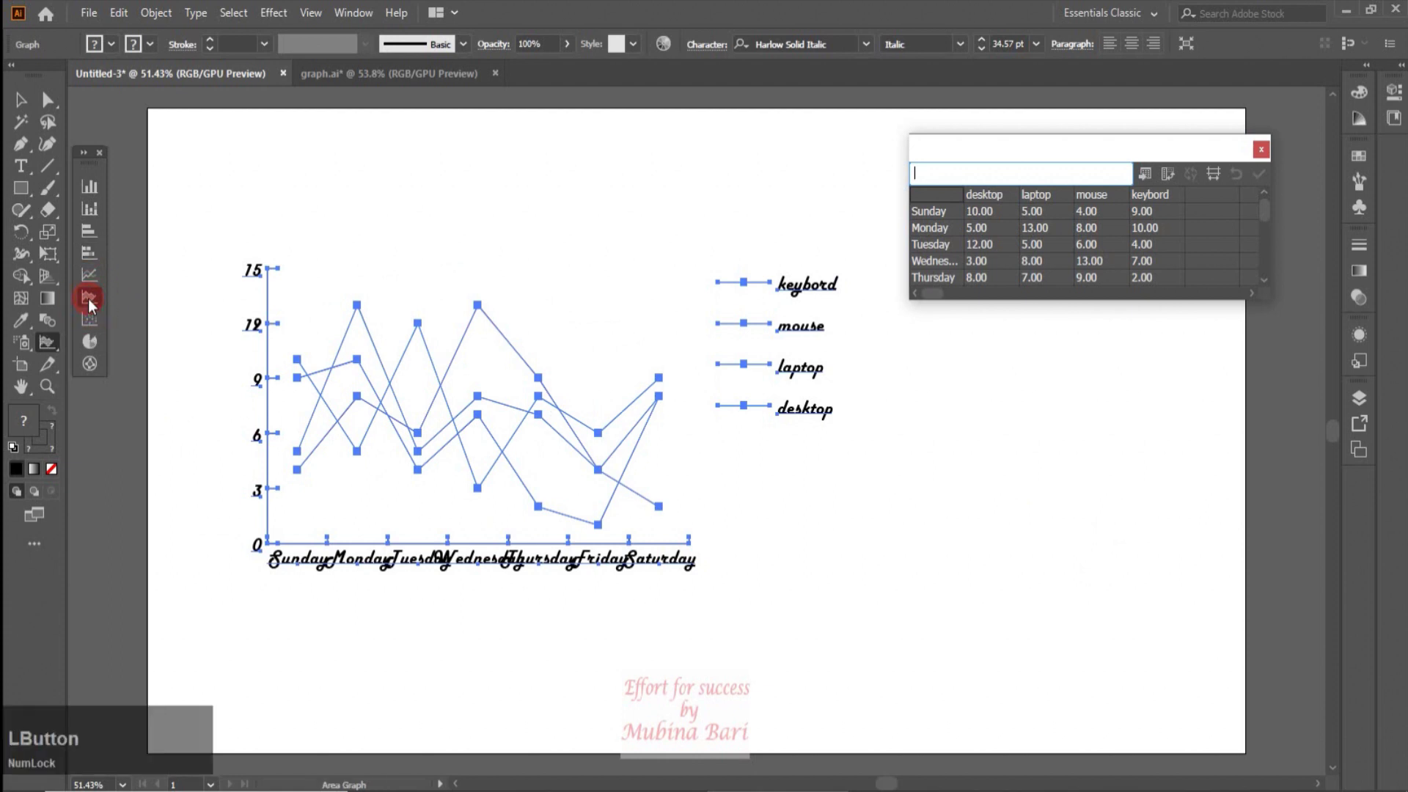
pyautogui.doubleClick(88, 298)
pyautogui.click(1094, 254)
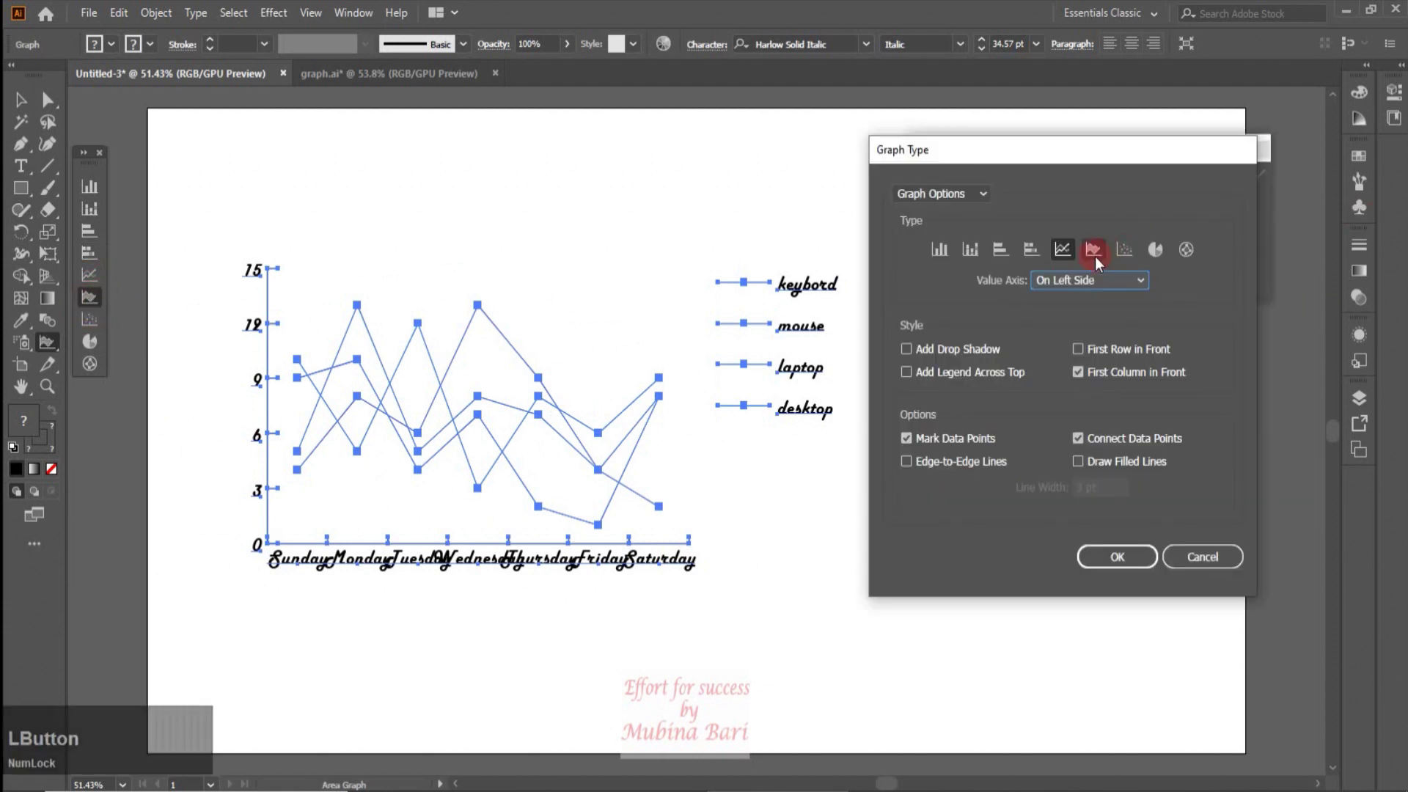
pyautogui.click(1116, 555)
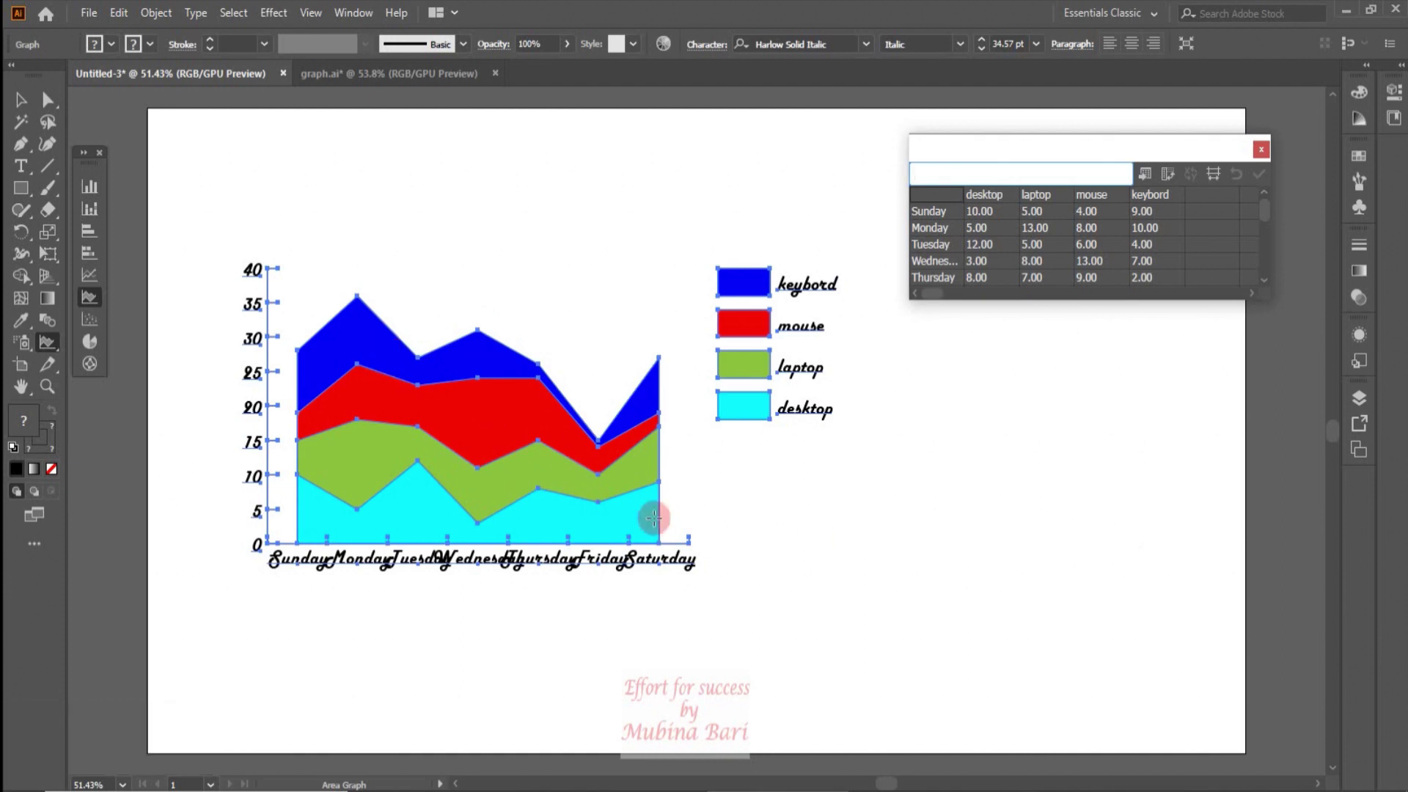
# - Change the area graph's type to Scatter, with data points marked and connected
pyautogui.doubleClick(89, 319)
pyautogui.click(1187, 558)
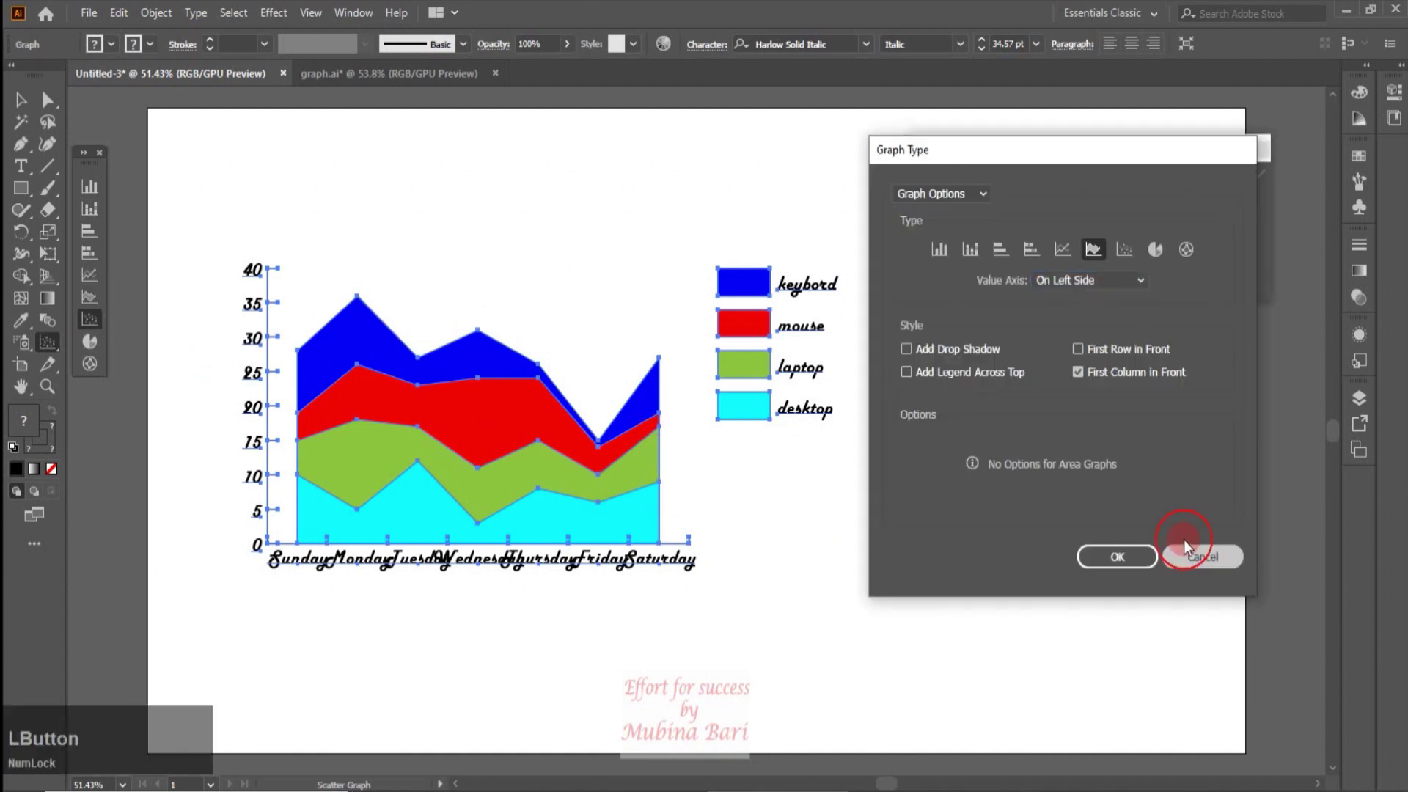
pyautogui.click(91, 299)
pyautogui.click(94, 301)
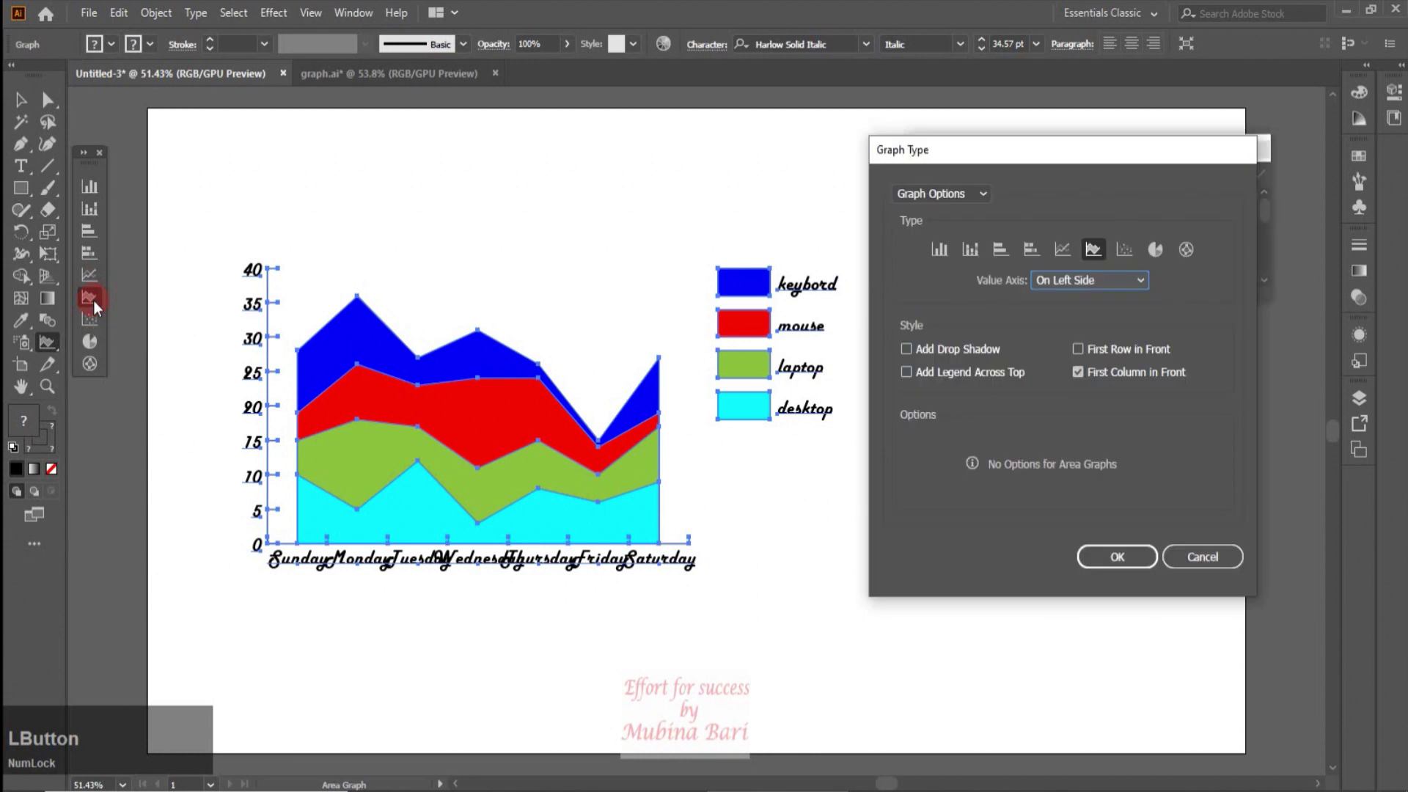
pyautogui.click(1124, 251)
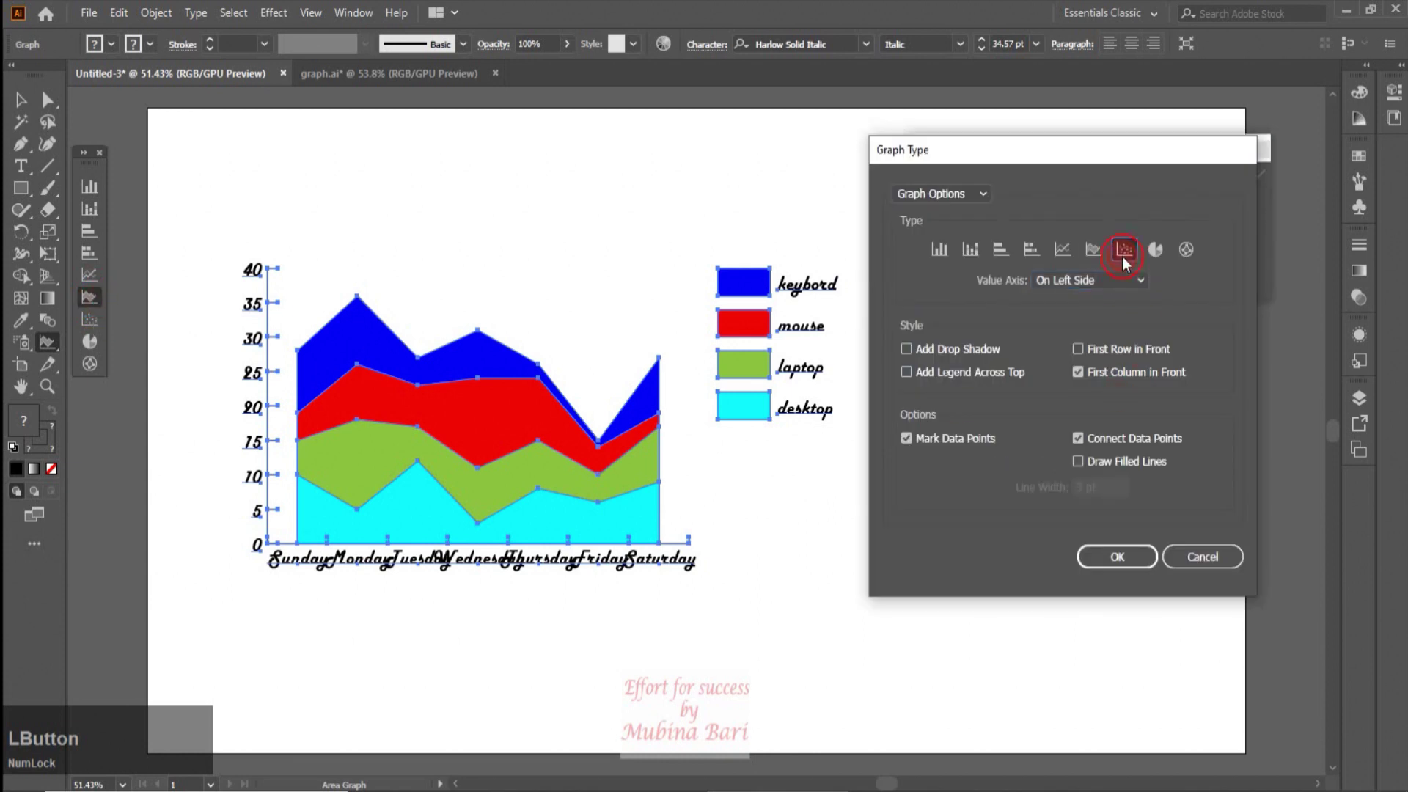
pyautogui.click(1134, 556)
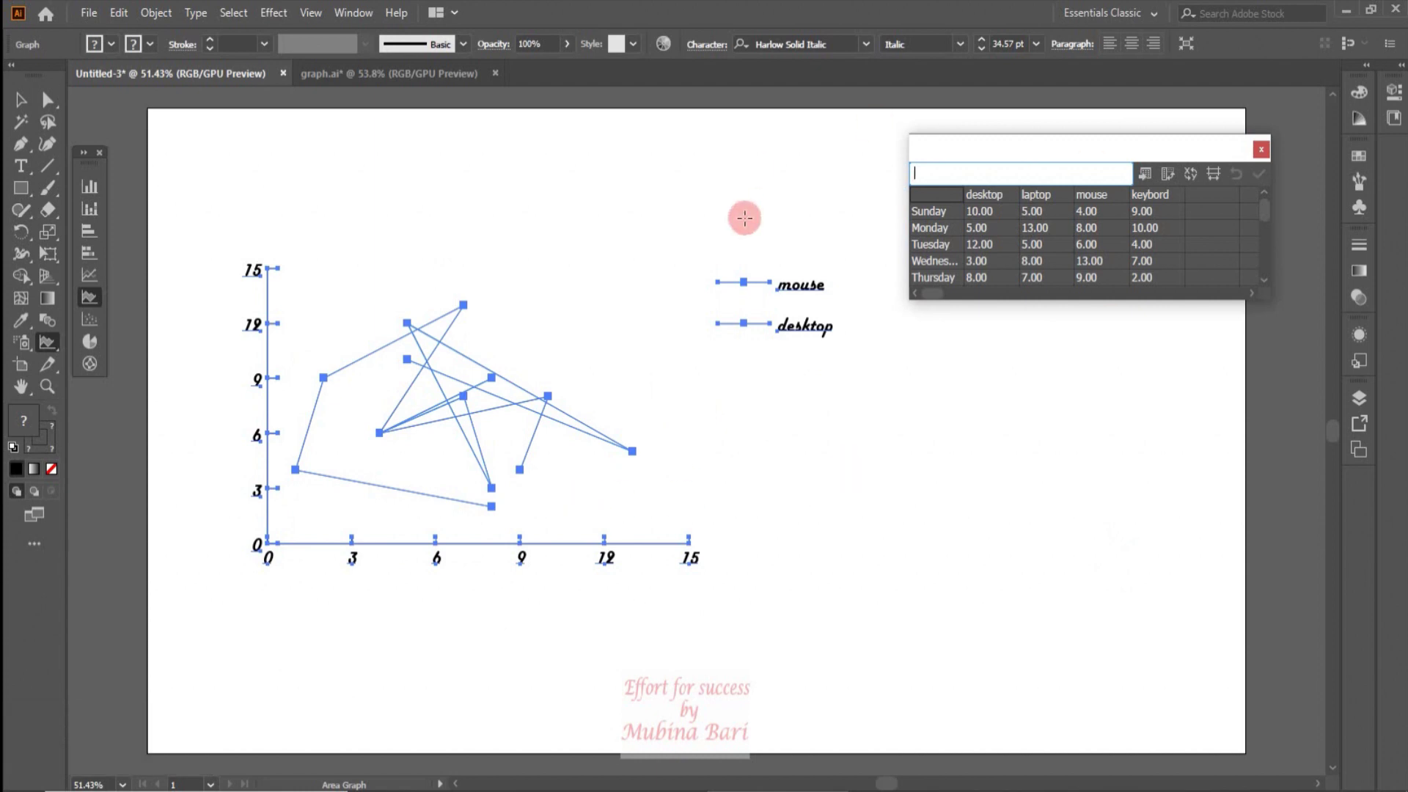
# - Change the scatter graph's type to Pie
pyautogui.doubleClick(91, 305)
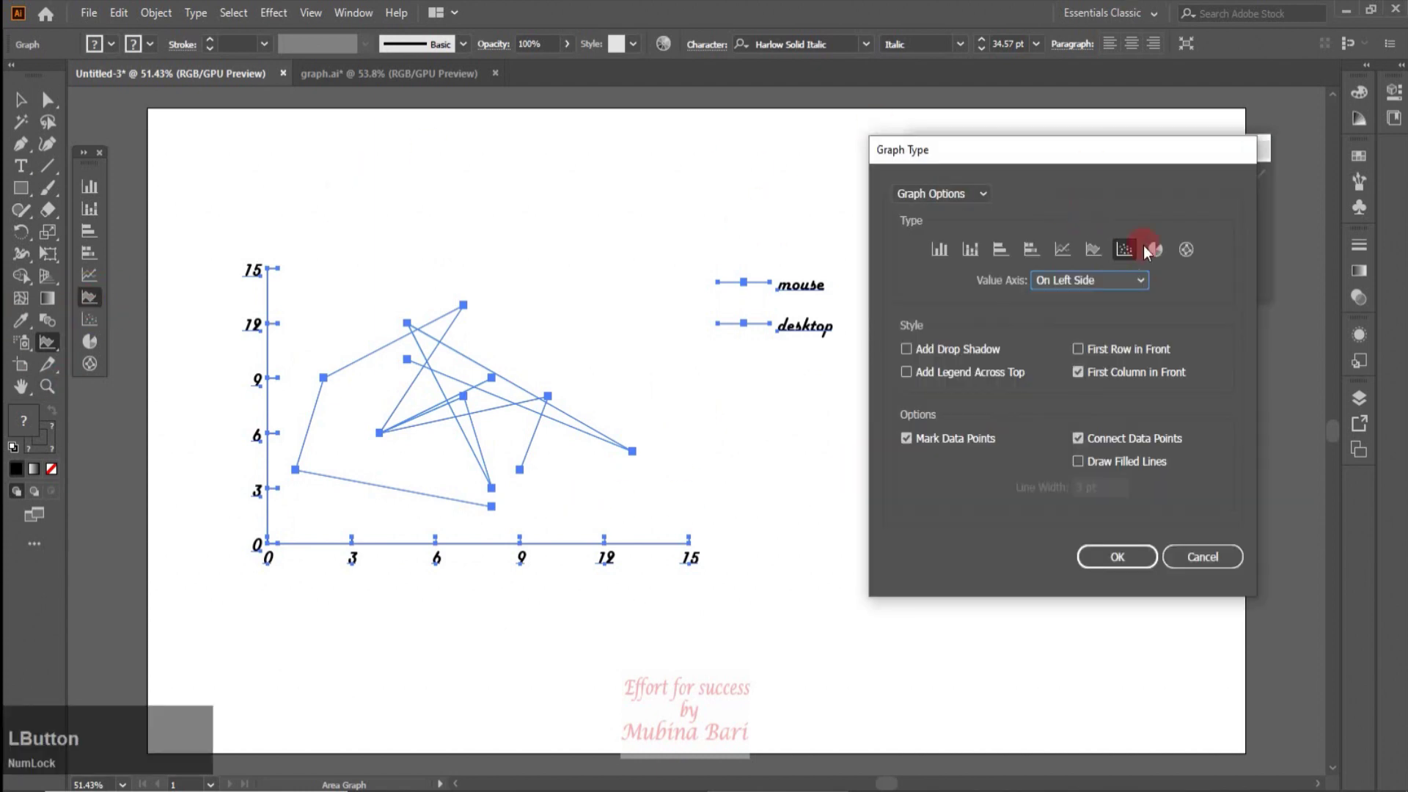
pyautogui.click(1151, 249)
pyautogui.click(1117, 558)
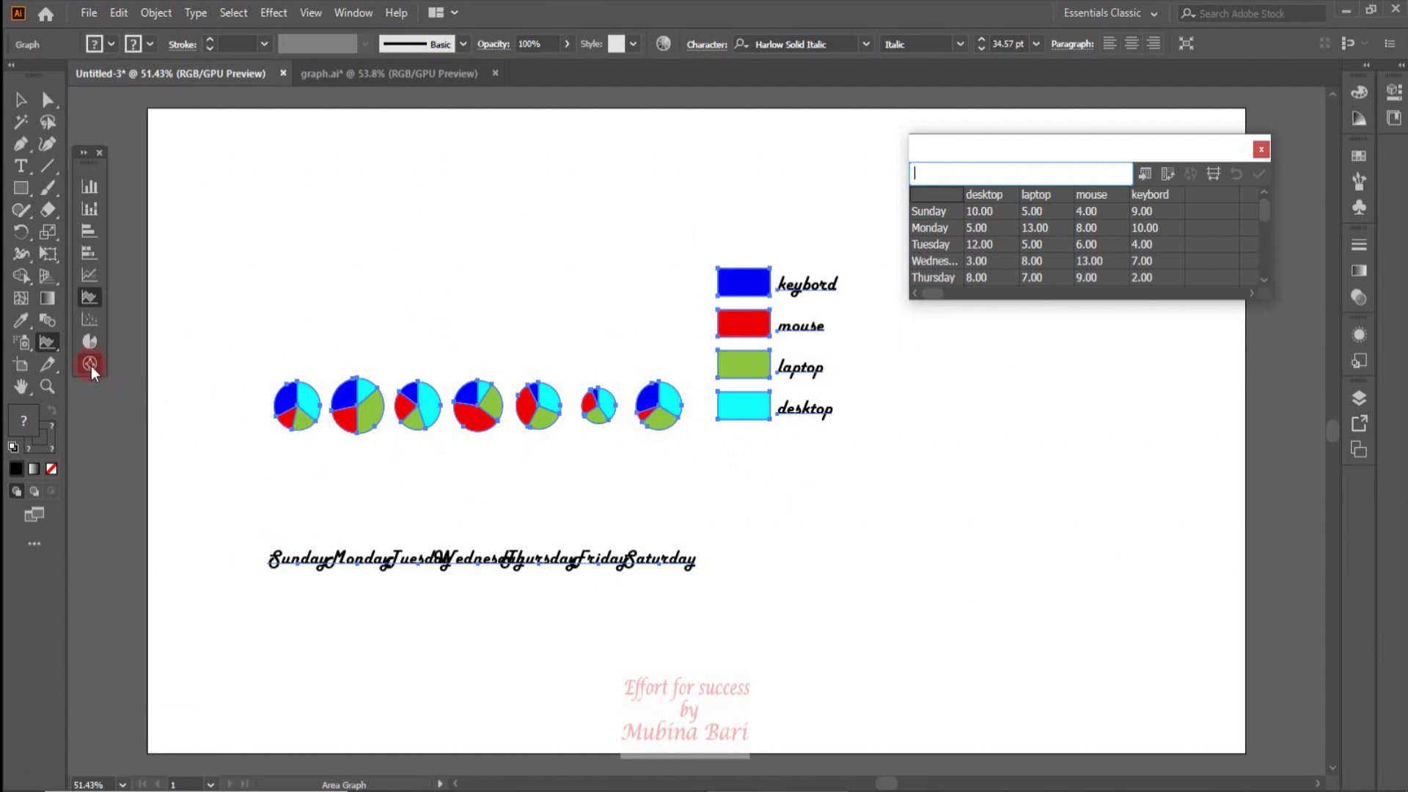
# - Change the pie graph's type to Radar, with data points marked and connected
pyautogui.click(88, 346)
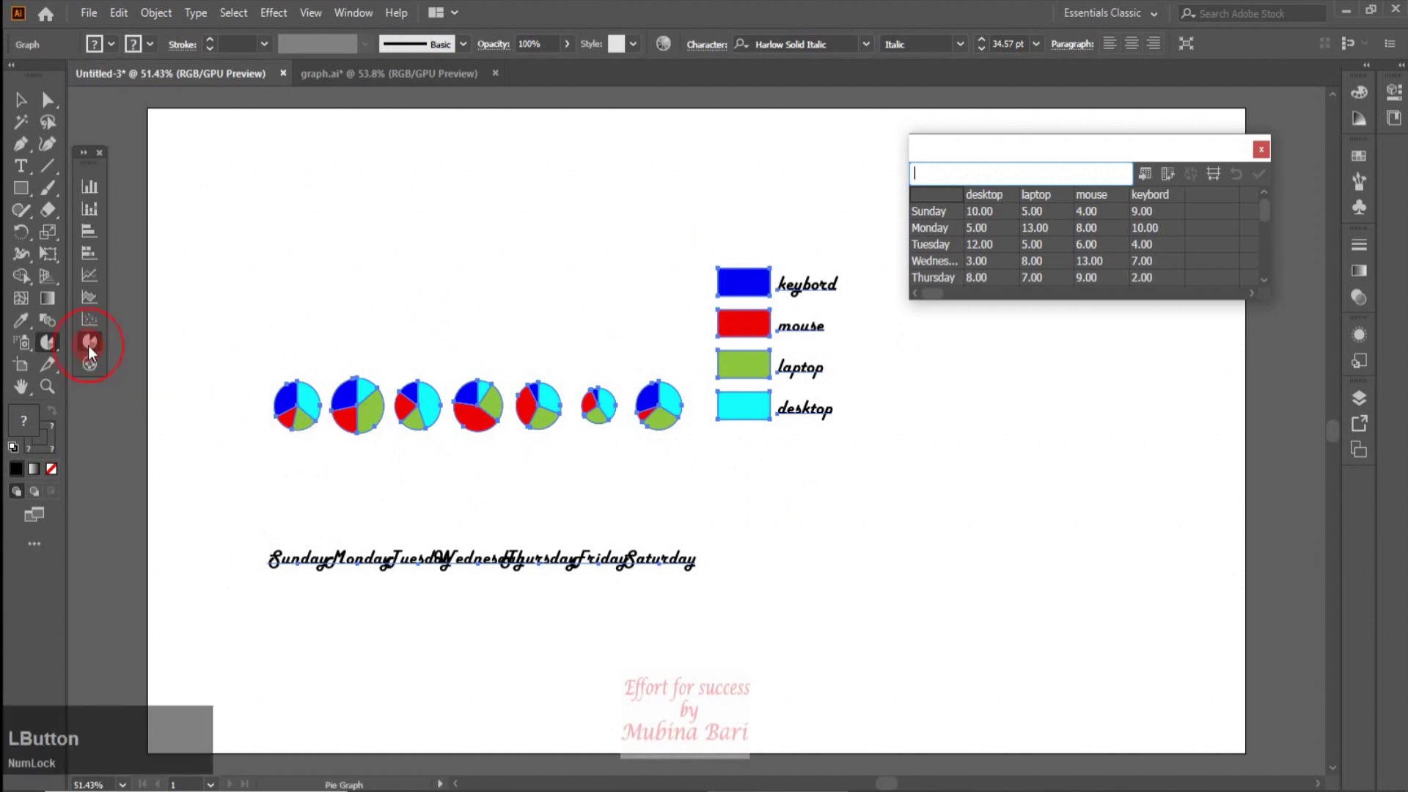
pyautogui.doubleClick(88, 346)
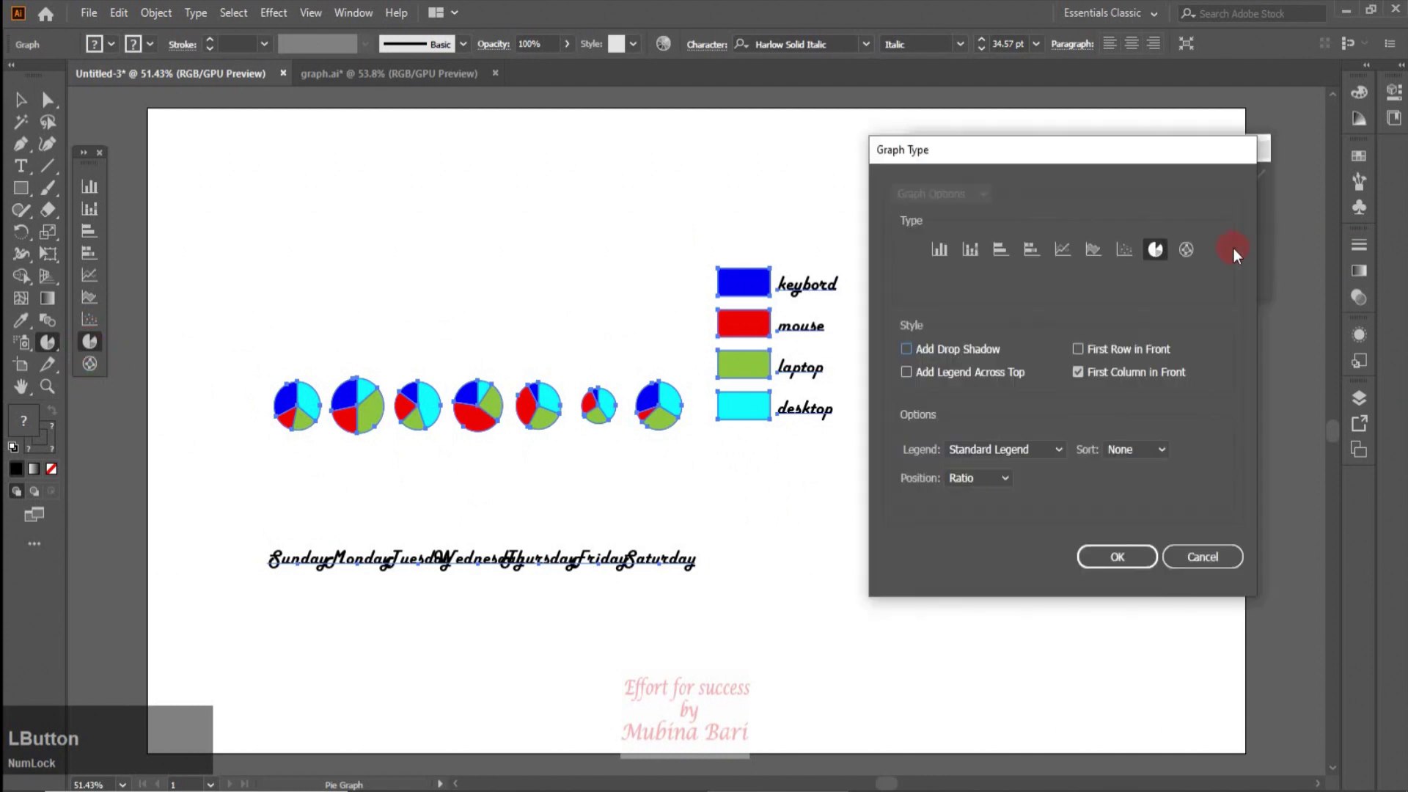
pyautogui.click(1184, 250)
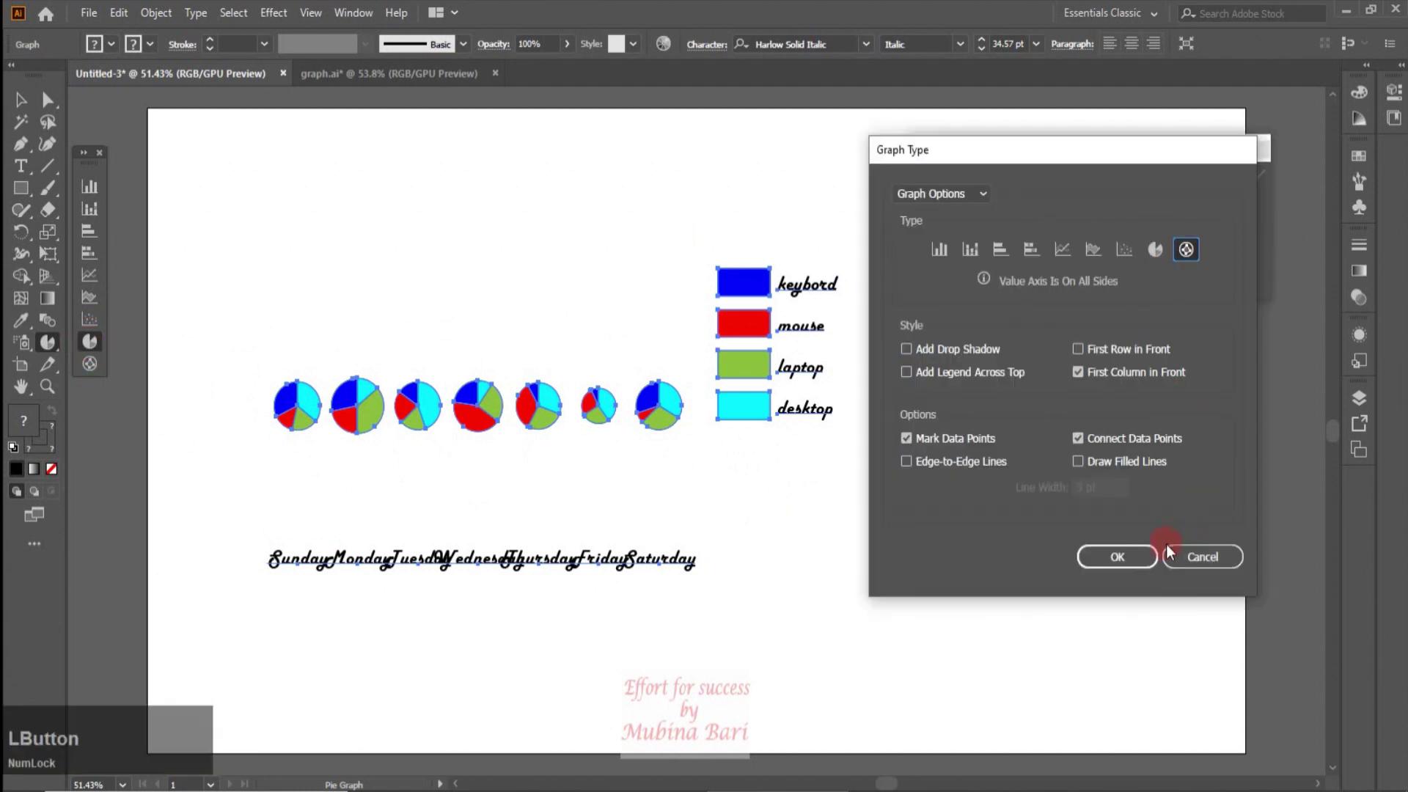
pyautogui.click(1152, 557)
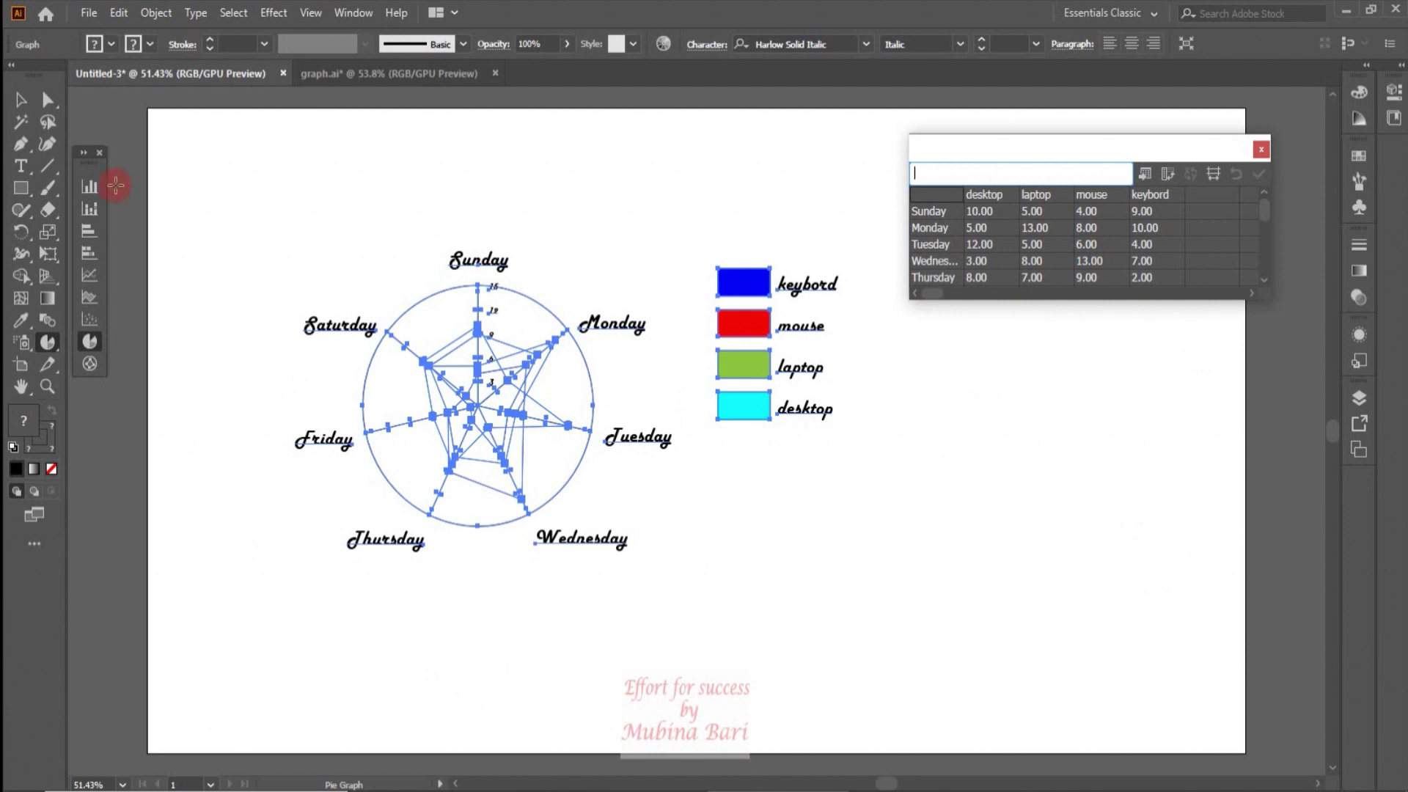
# - Change the radar graph's type back to Column, with 90% column width and 80% cluster width
pyautogui.click(89, 188)
pyautogui.click(90, 188)
pyautogui.click(939, 250)
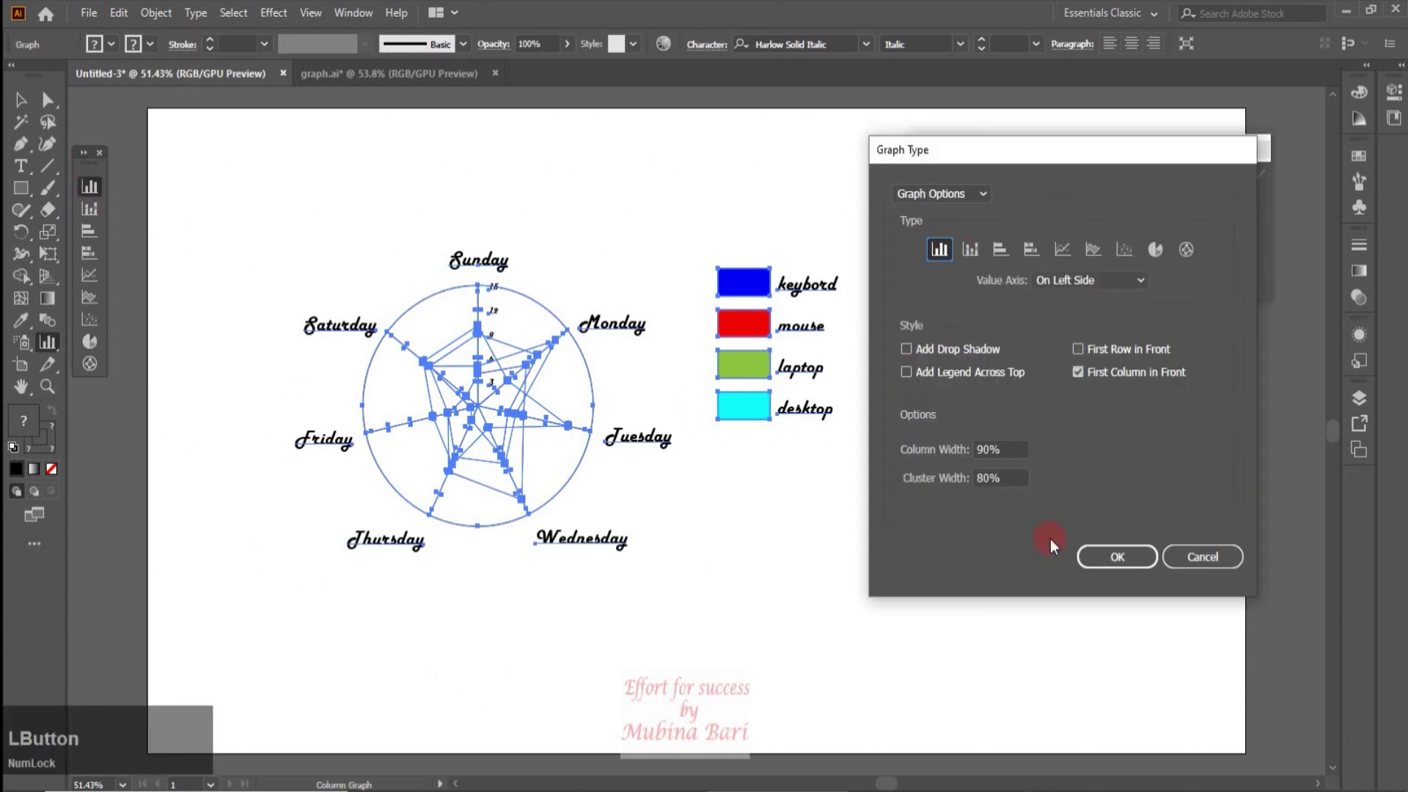
pyautogui.click(1133, 562)
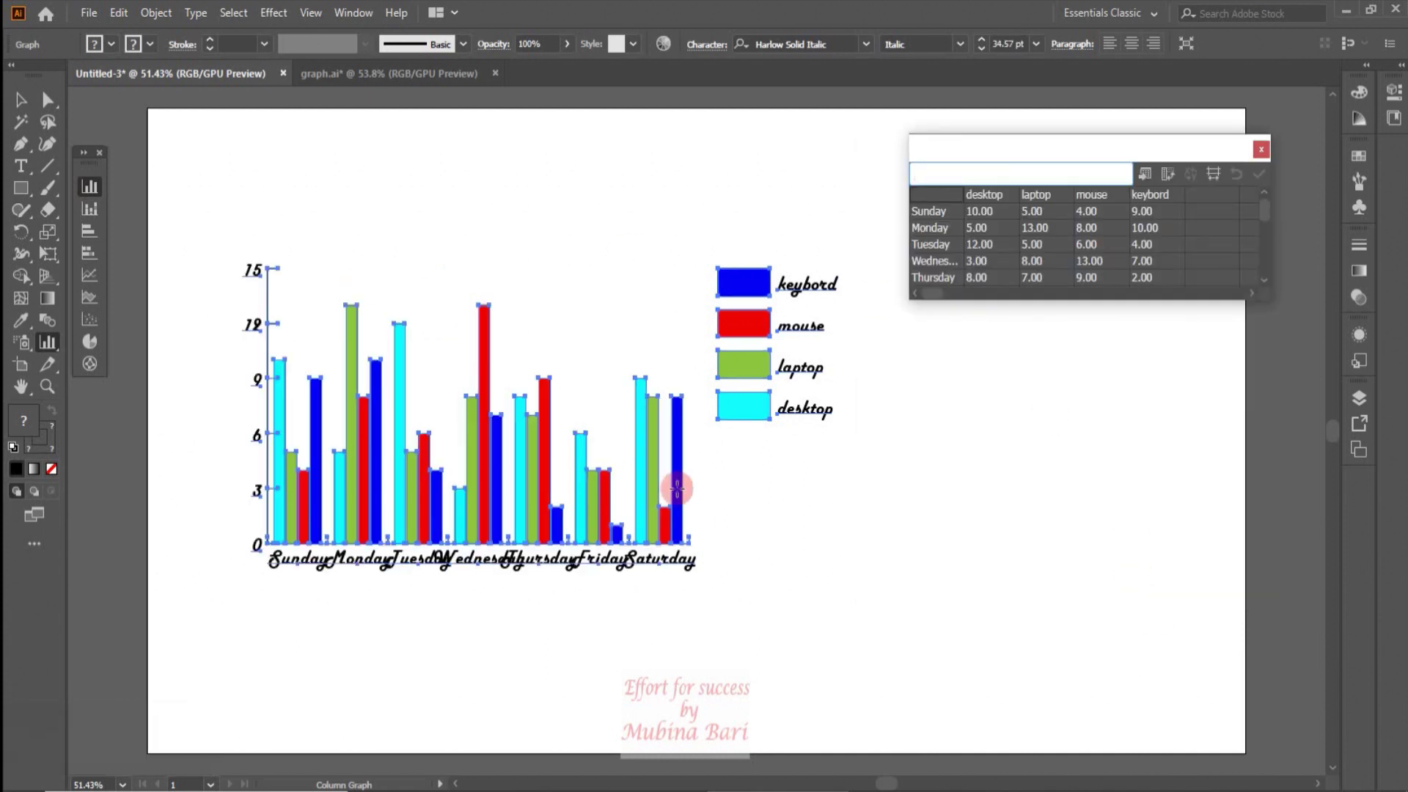
# - Set the column graph's value axis to On Right Side
pyautogui.click(94, 186)
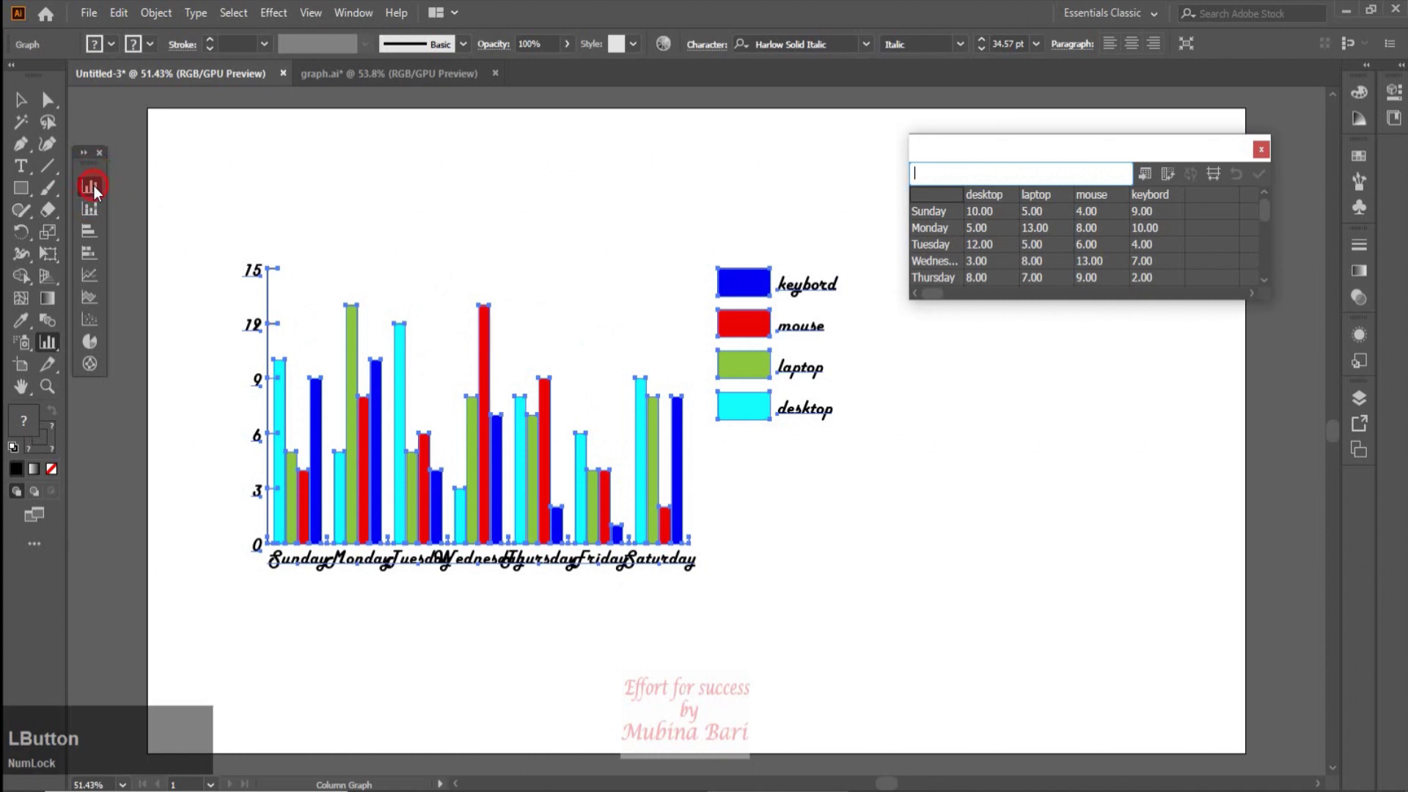
pyautogui.doubleClick(94, 186)
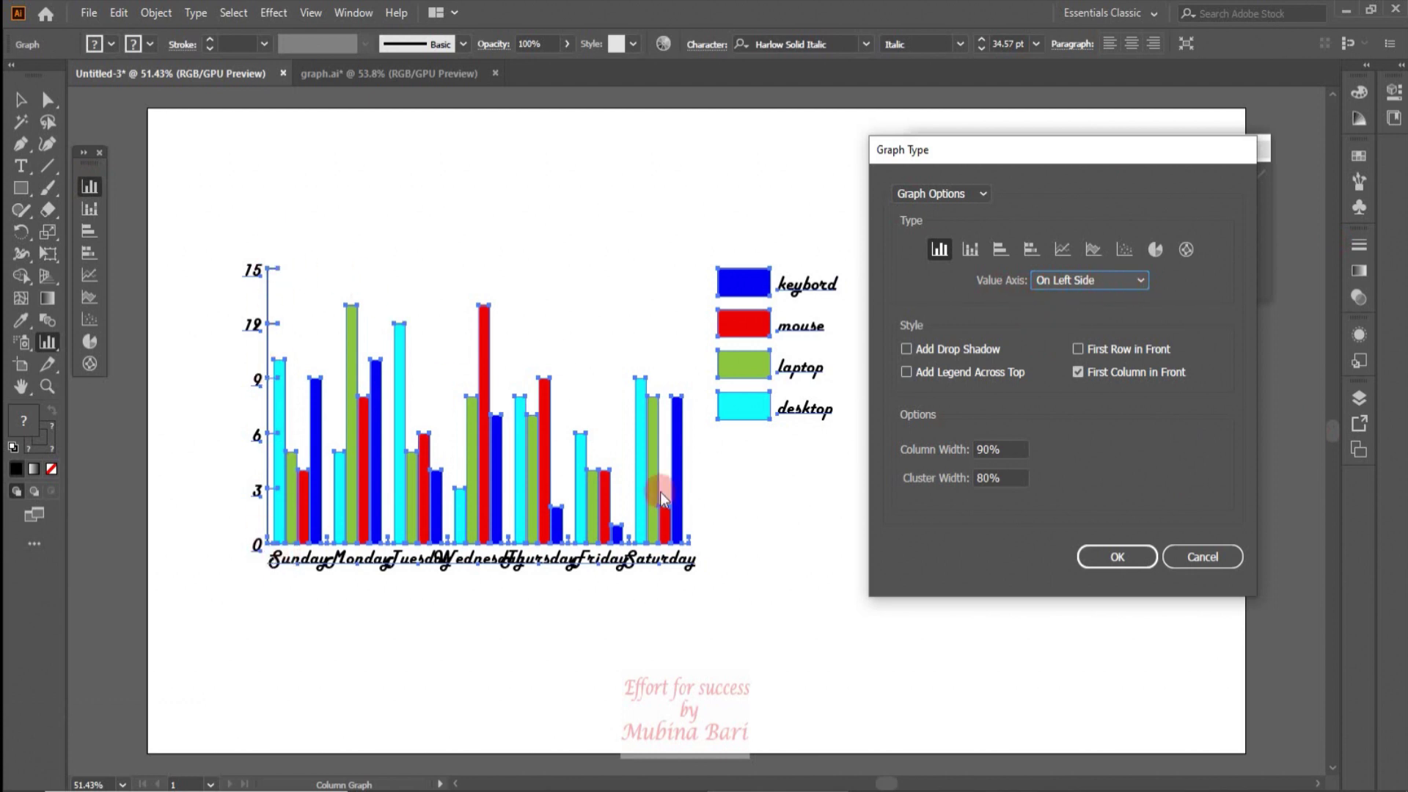
pyautogui.click(1142, 278)
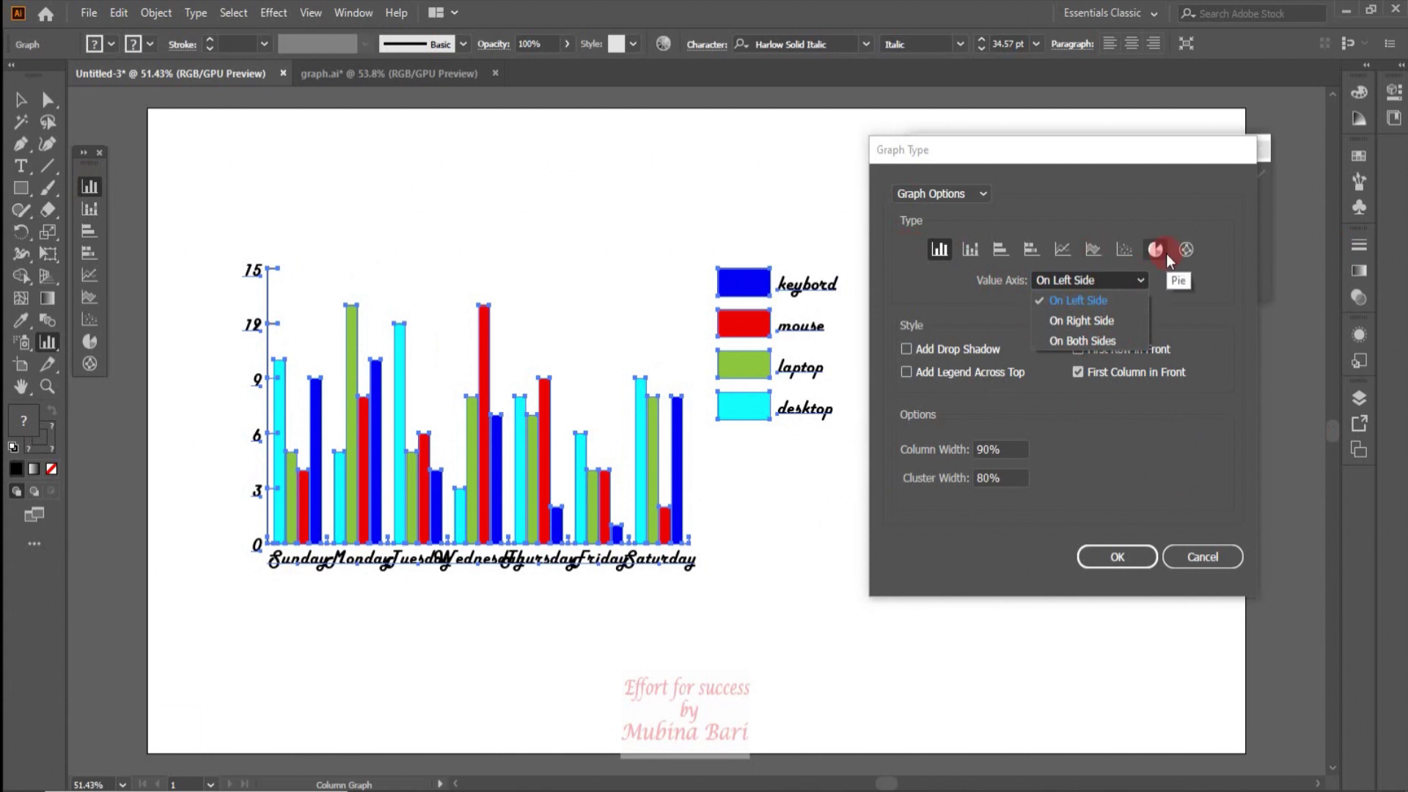
pyautogui.click(1085, 320)
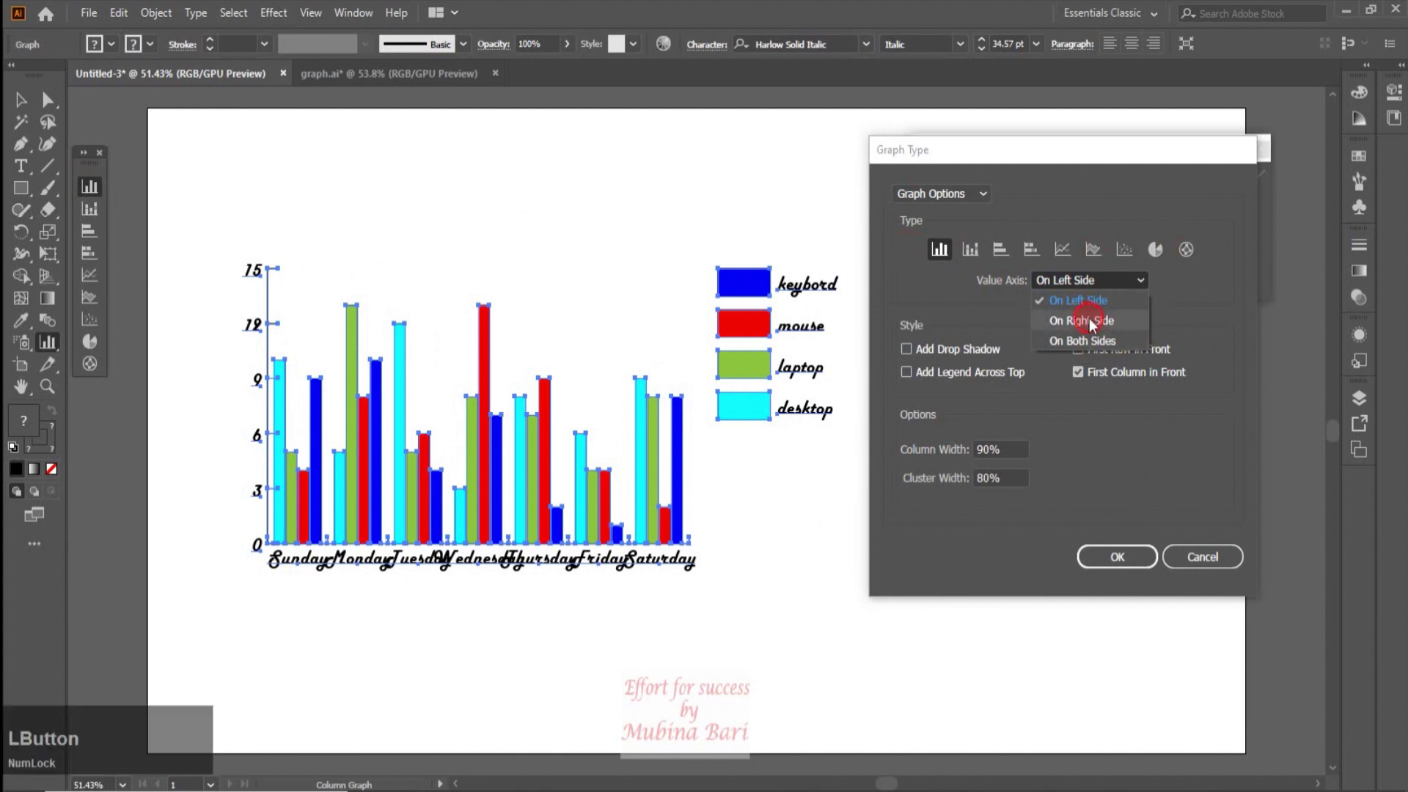
pyautogui.click(1125, 561)
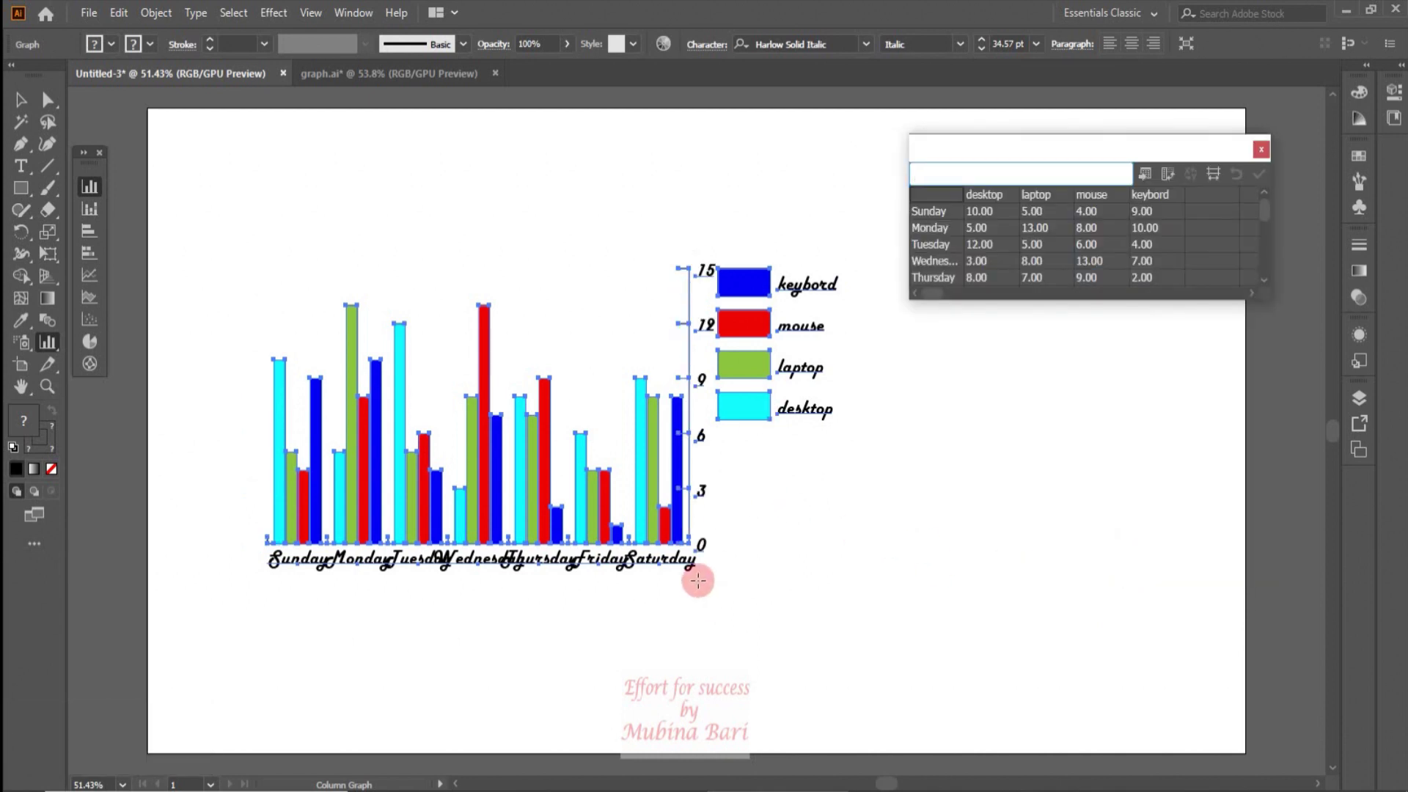
# - Set the column graph's value axis to On Both Sides
pyautogui.doubleClick(94, 193)
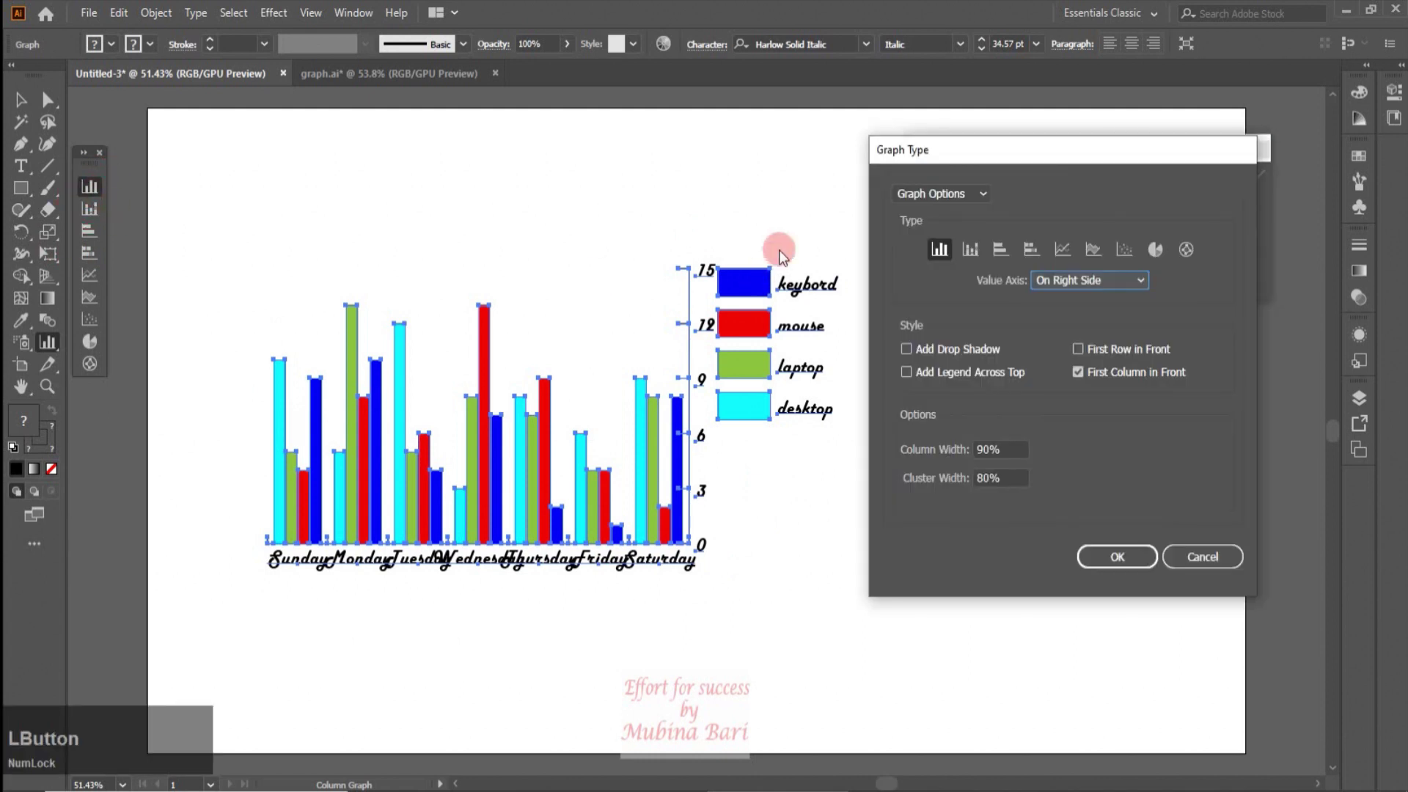
pyautogui.click(1090, 280)
pyautogui.click(1091, 338)
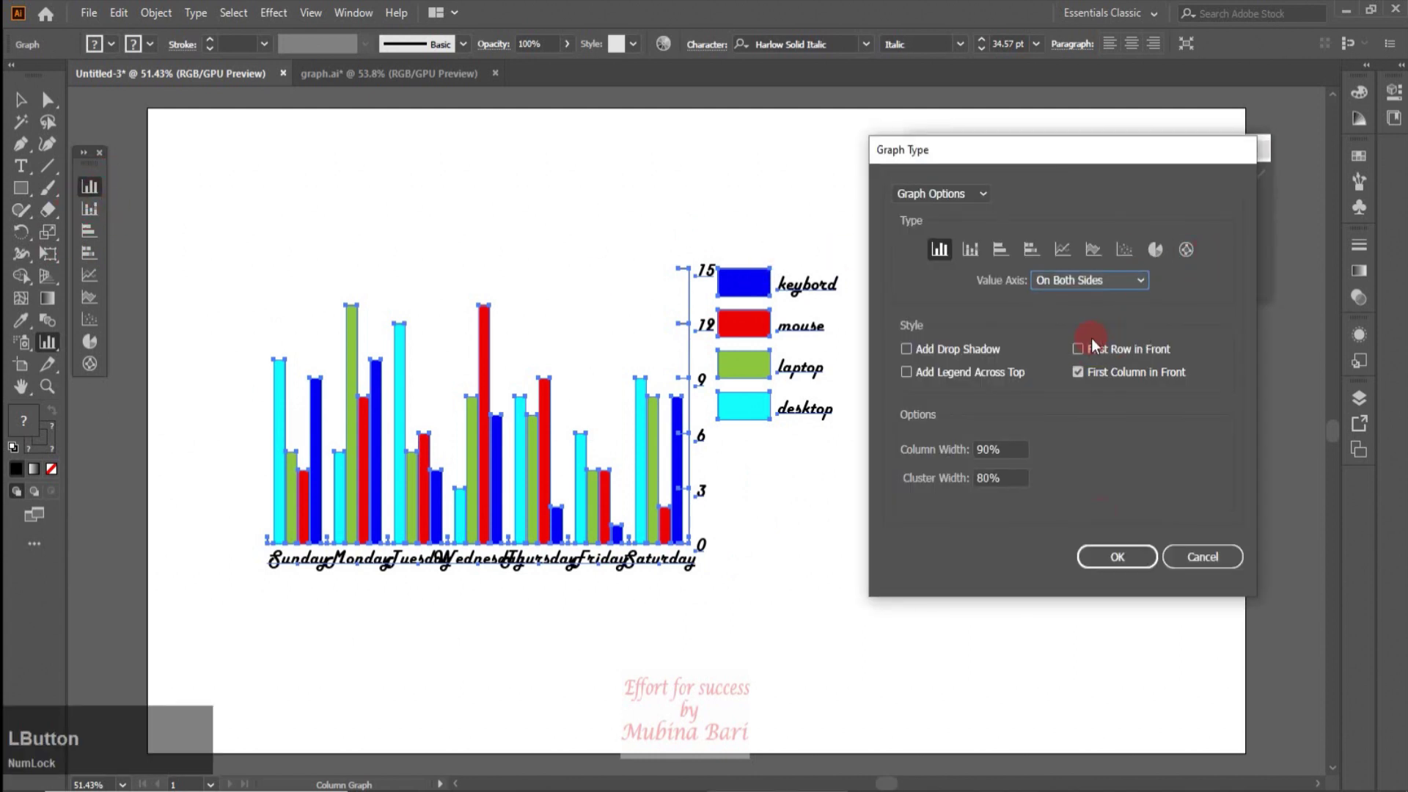
pyautogui.click(1116, 558)
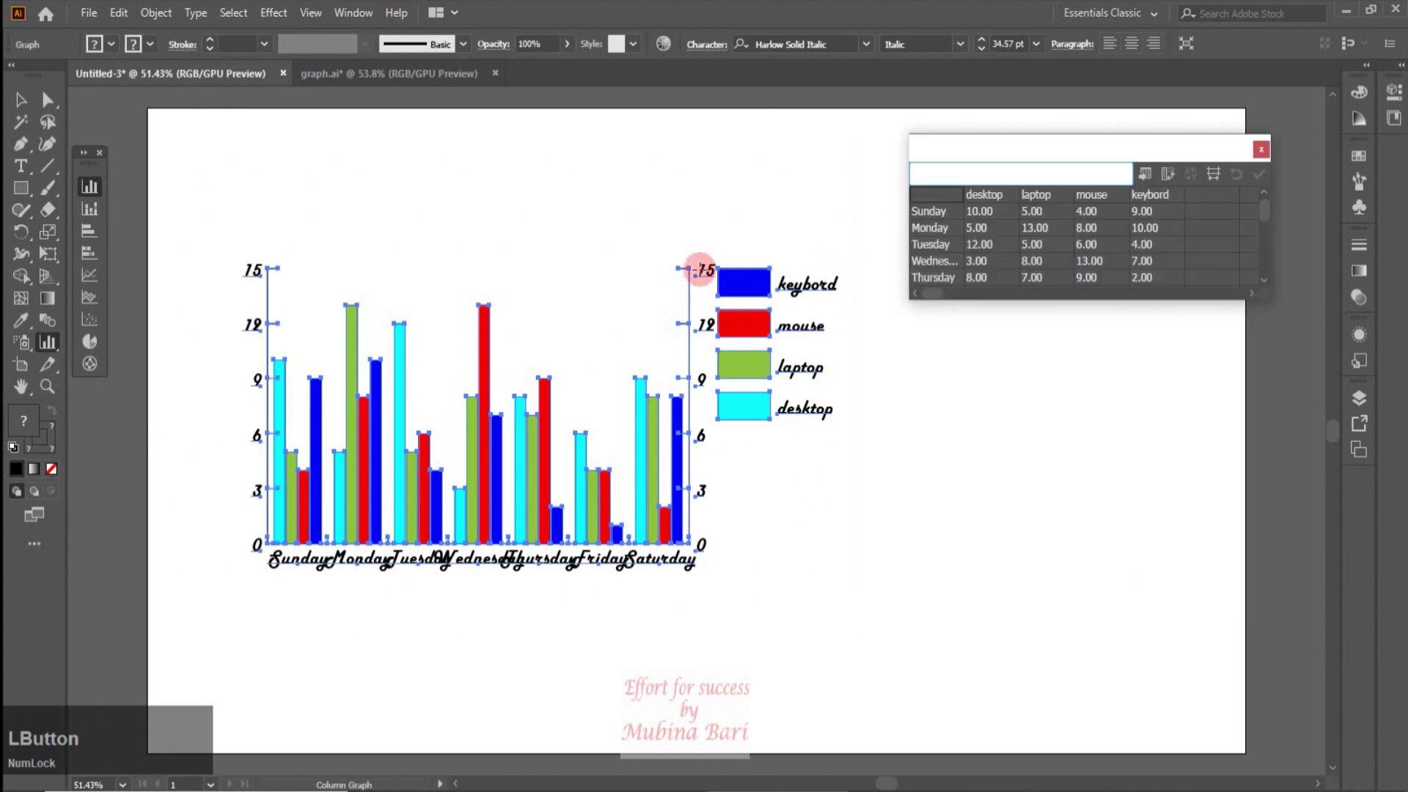
# - Set the column graph's value axis back to On Left Side in the graph type options
pyautogui.click(90, 189)
pyautogui.doubleClick(89, 189)
pyautogui.click(1138, 279)
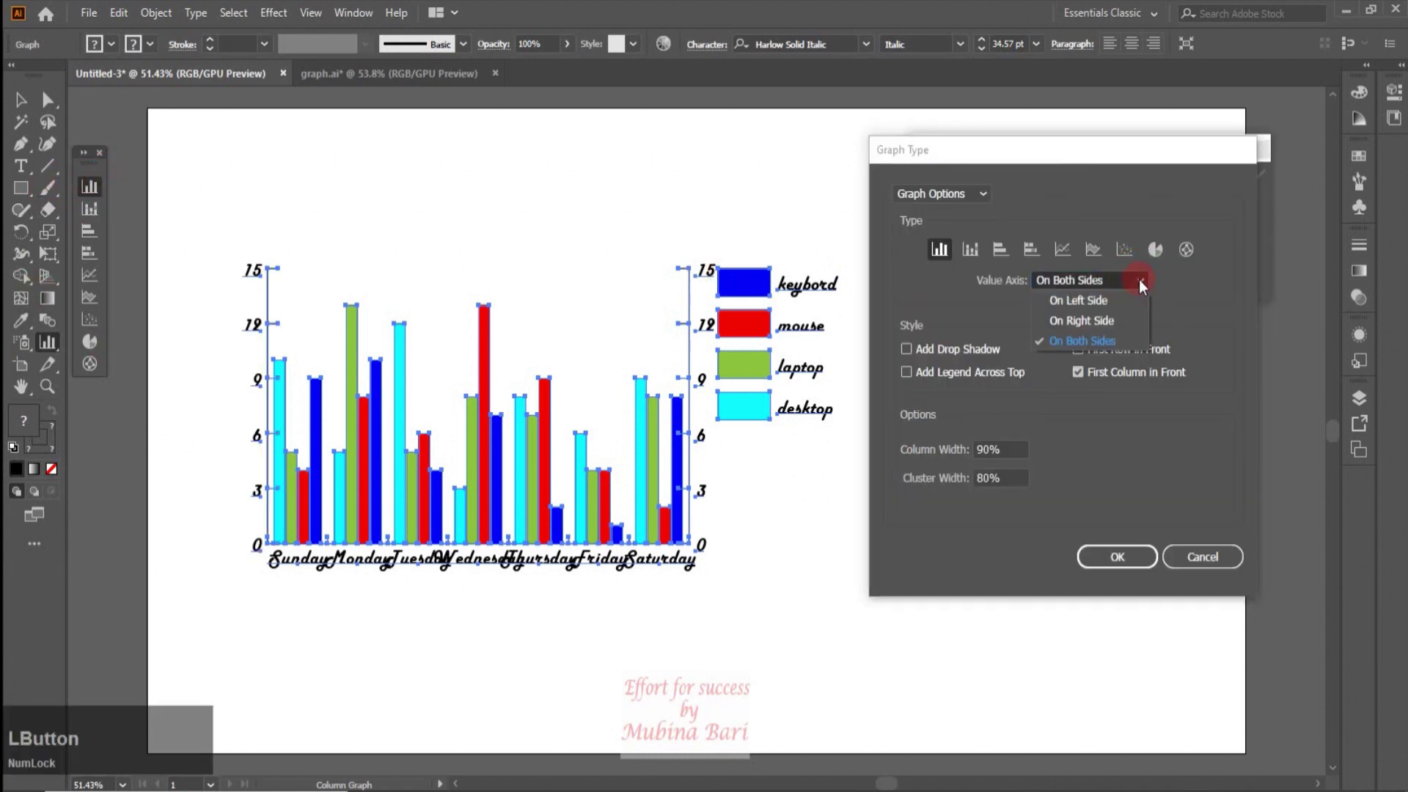
pyautogui.click(1100, 302)
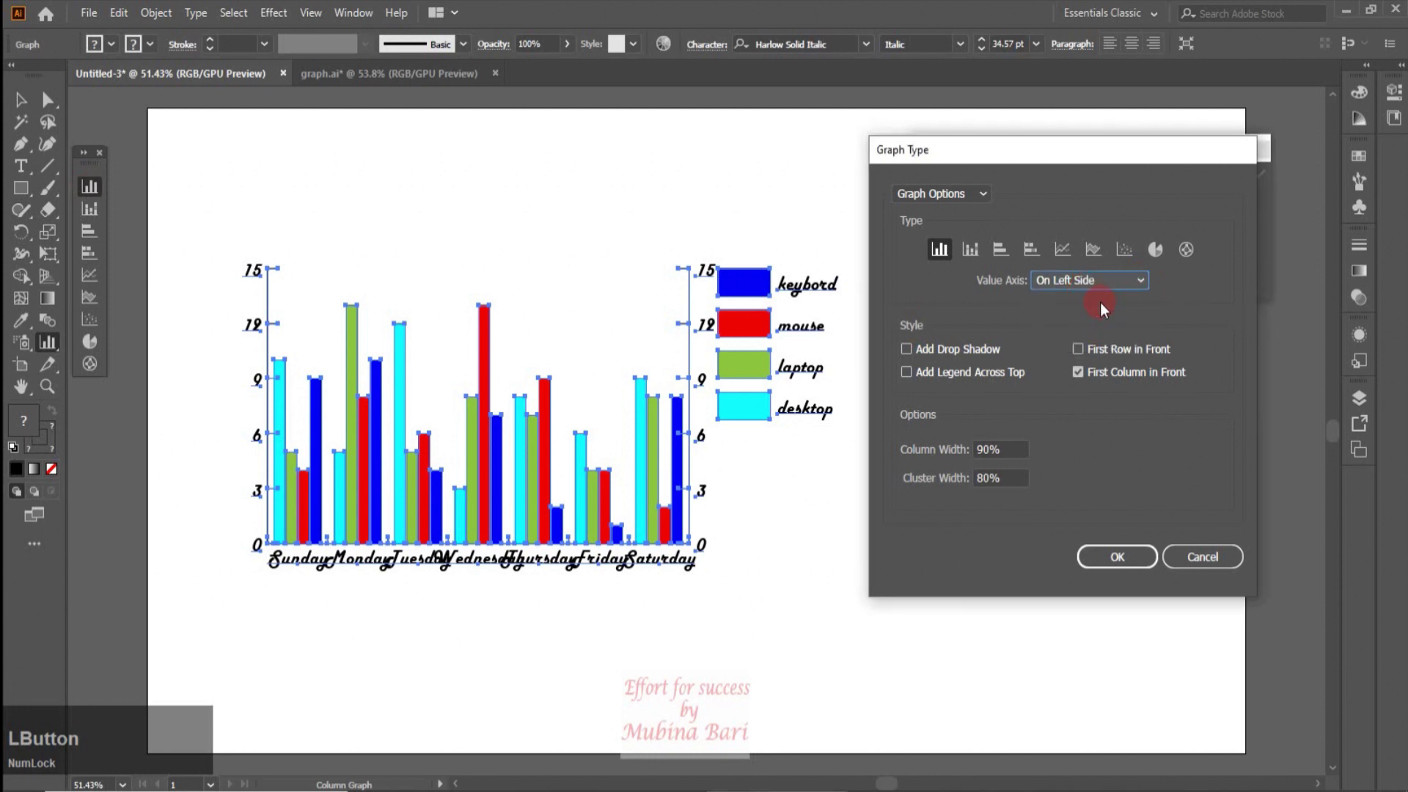
pyautogui.click(1162, 246)
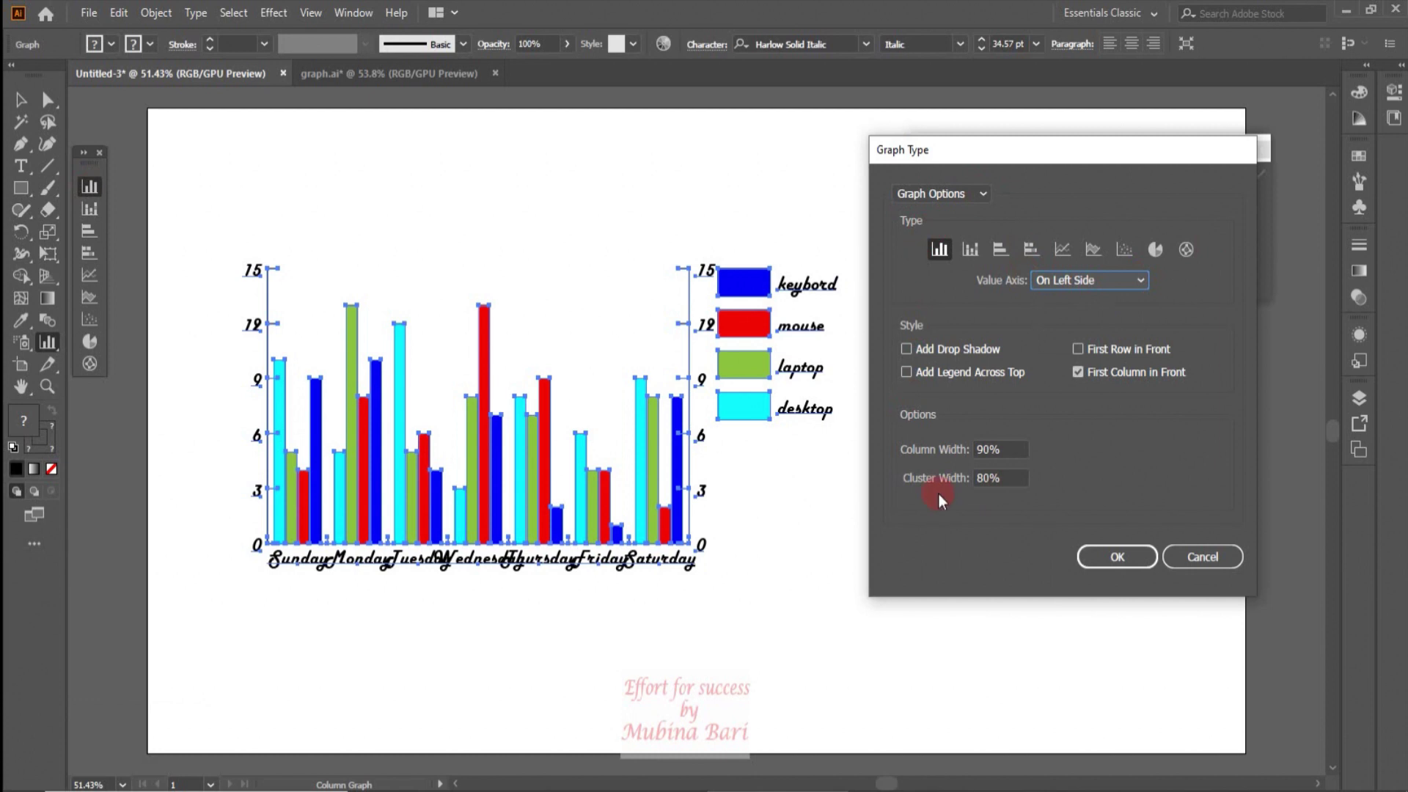
# - Override the value axis's calculated tick values, with a maximum of 25 and 4 divisions
pyautogui.click(986, 196)
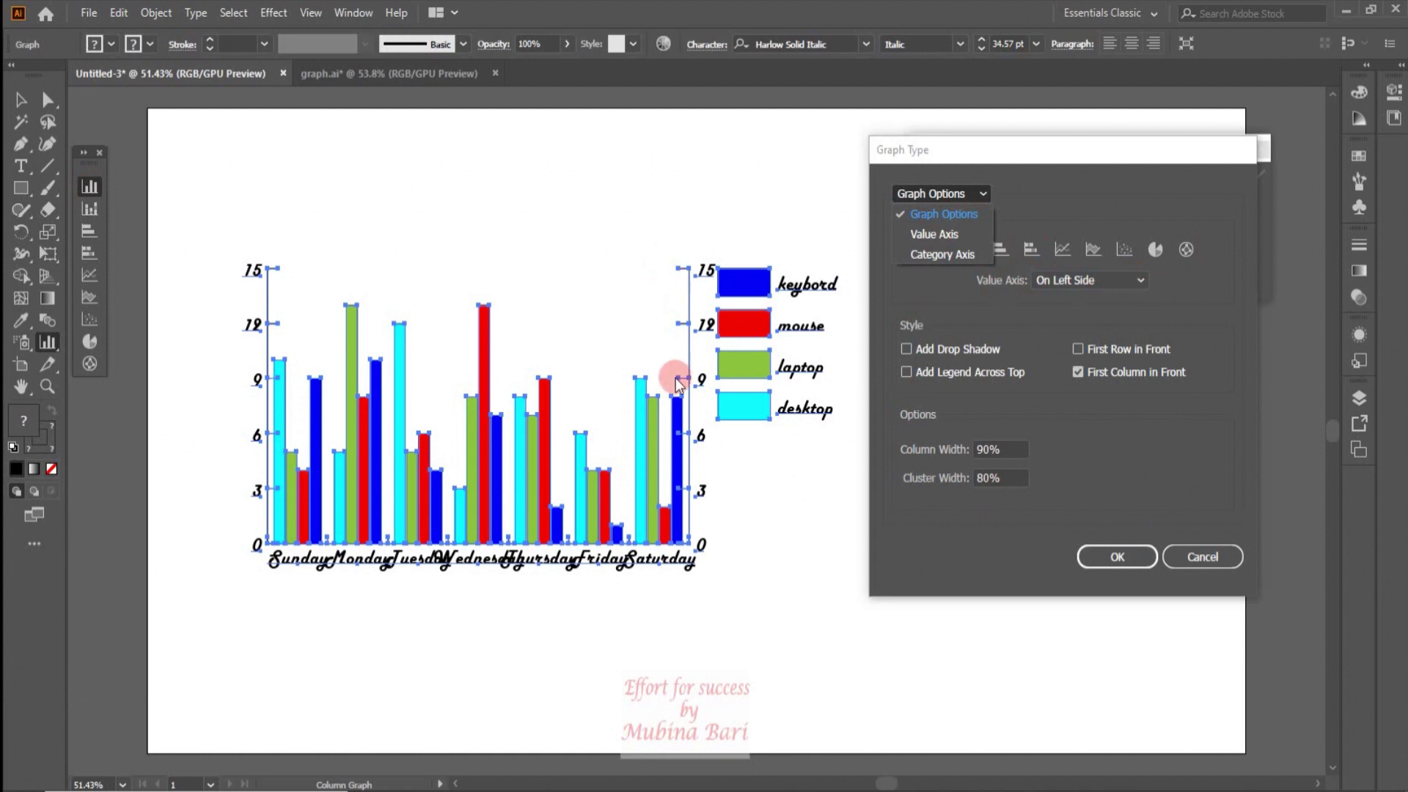
pyautogui.click(933, 236)
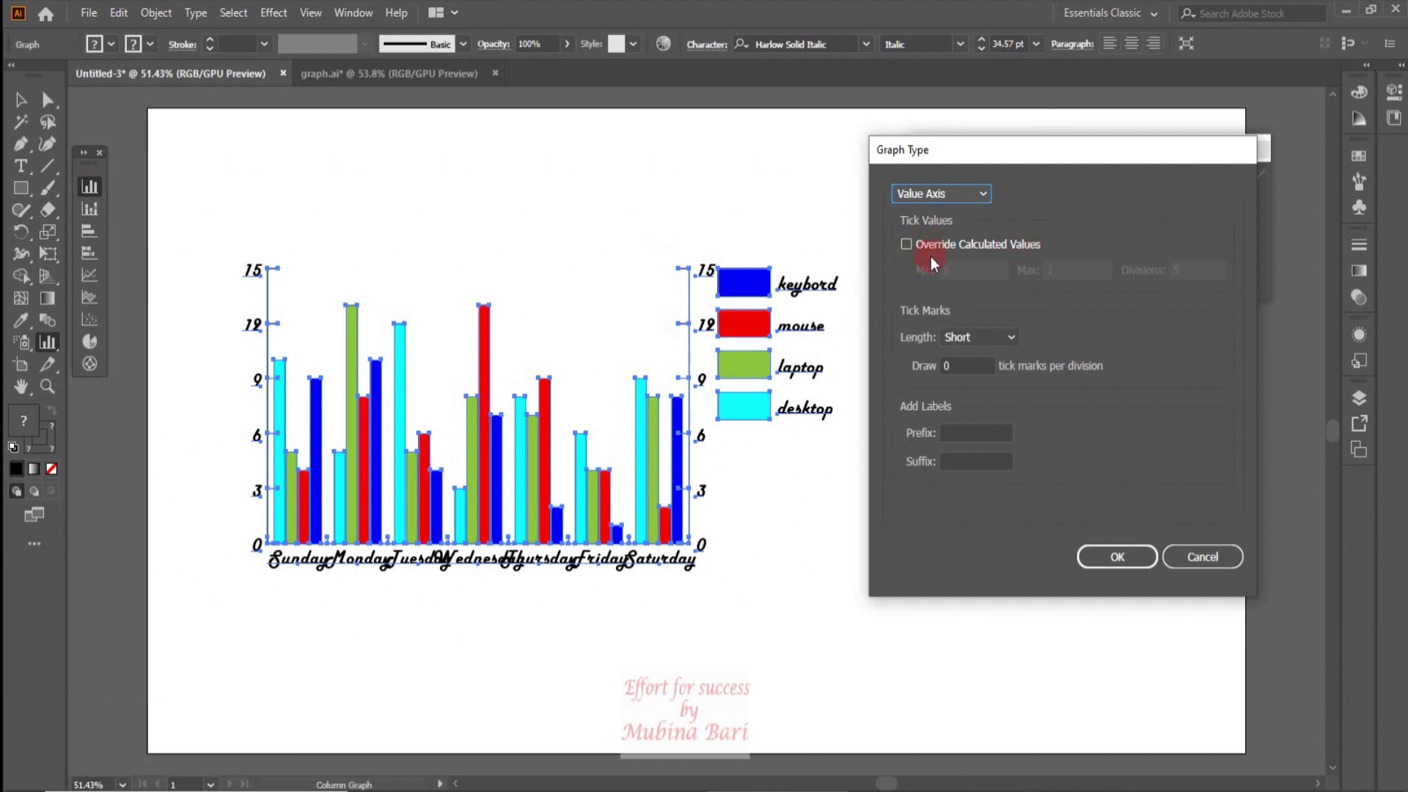
pyautogui.click(904, 244)
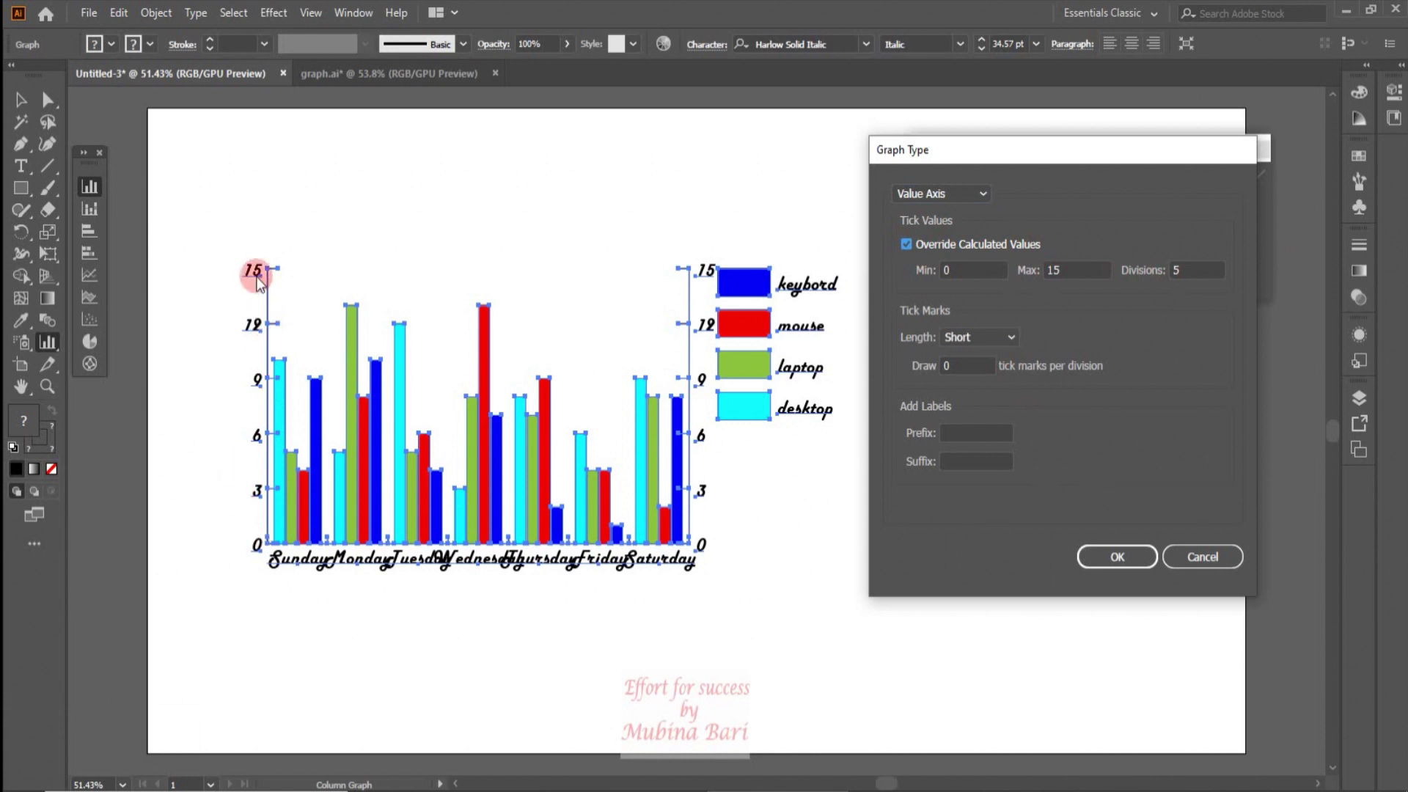
pyautogui.moveTo(1064, 273); pyautogui.dragTo(1049, 283)
pyautogui.write('25')
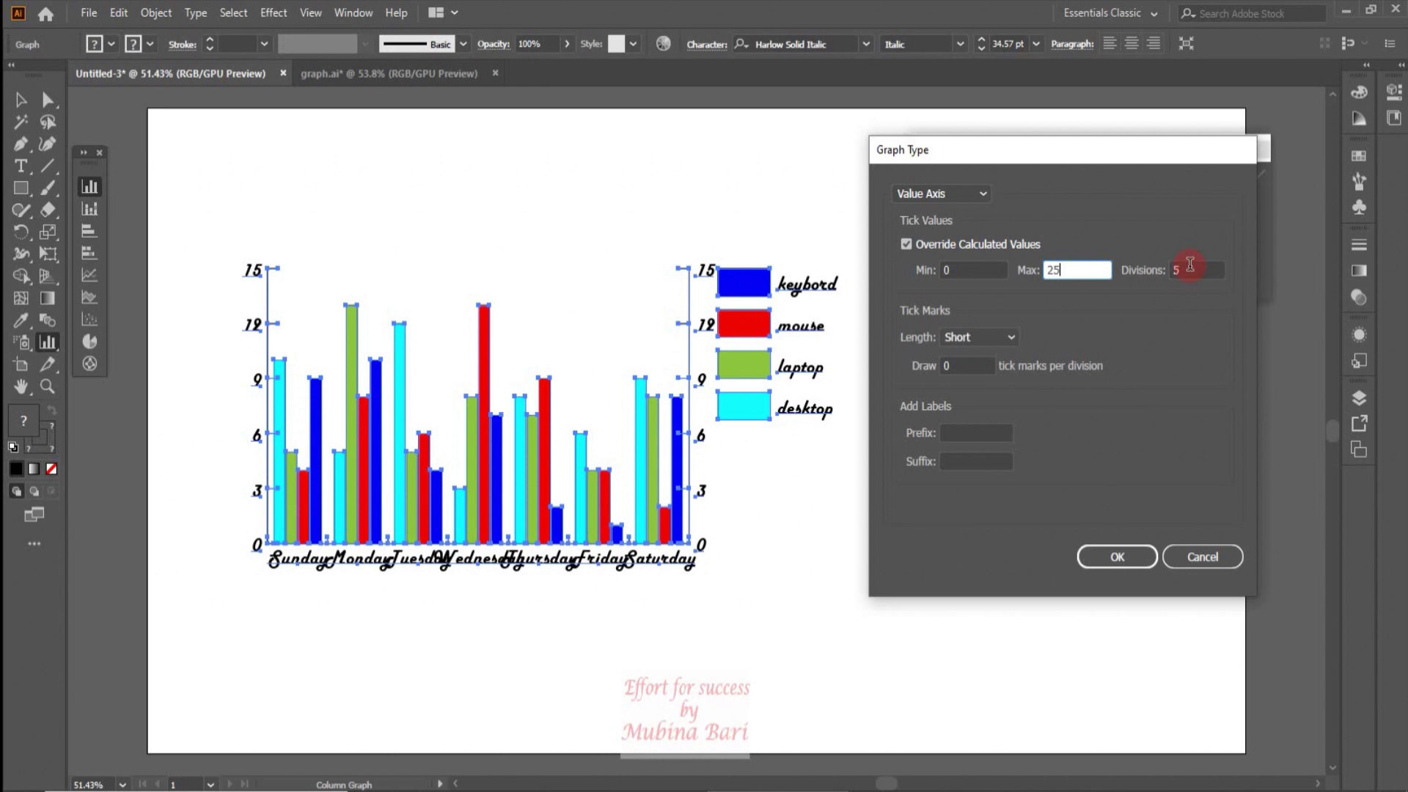
pyautogui.moveTo(1181, 270); pyautogui.dragTo(1167, 276)
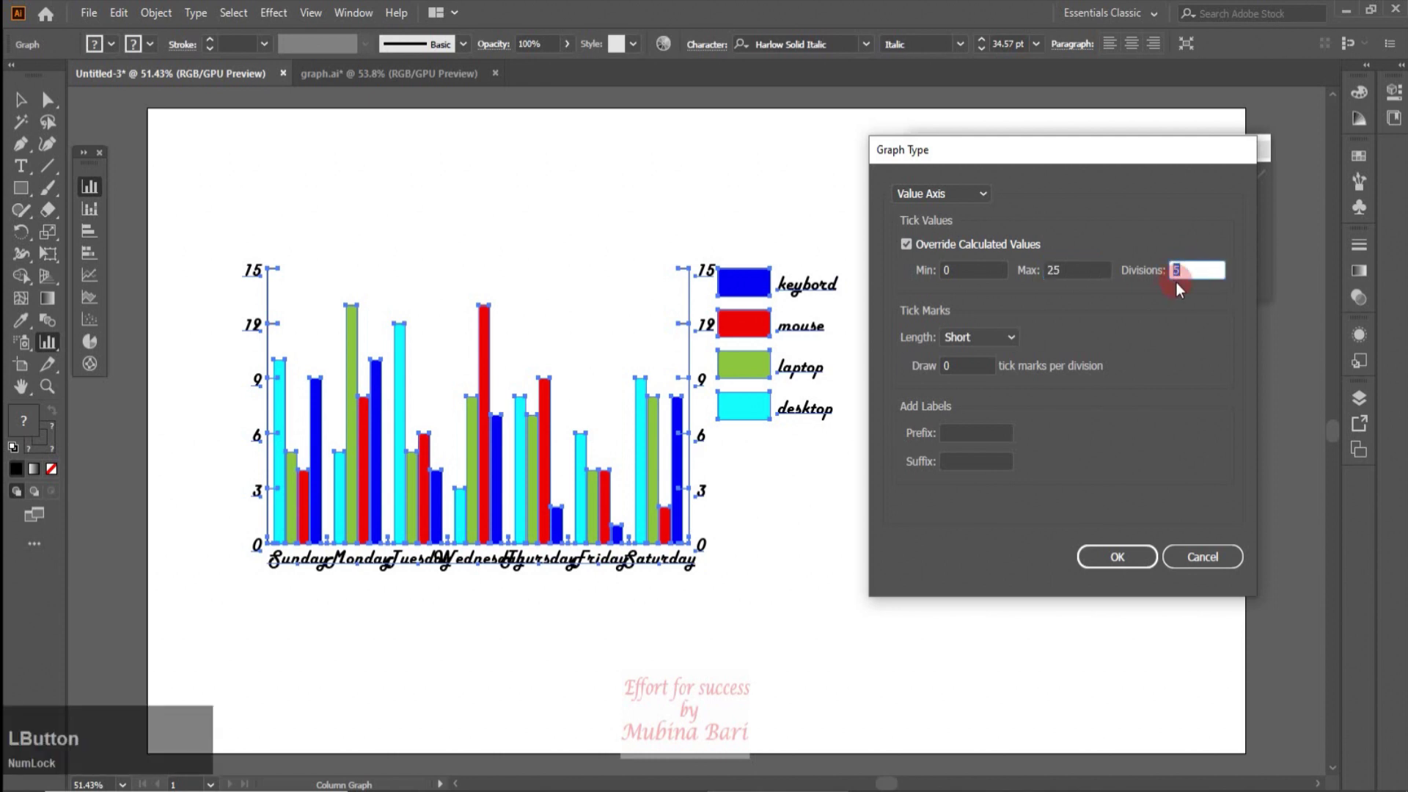
pyautogui.write('4')
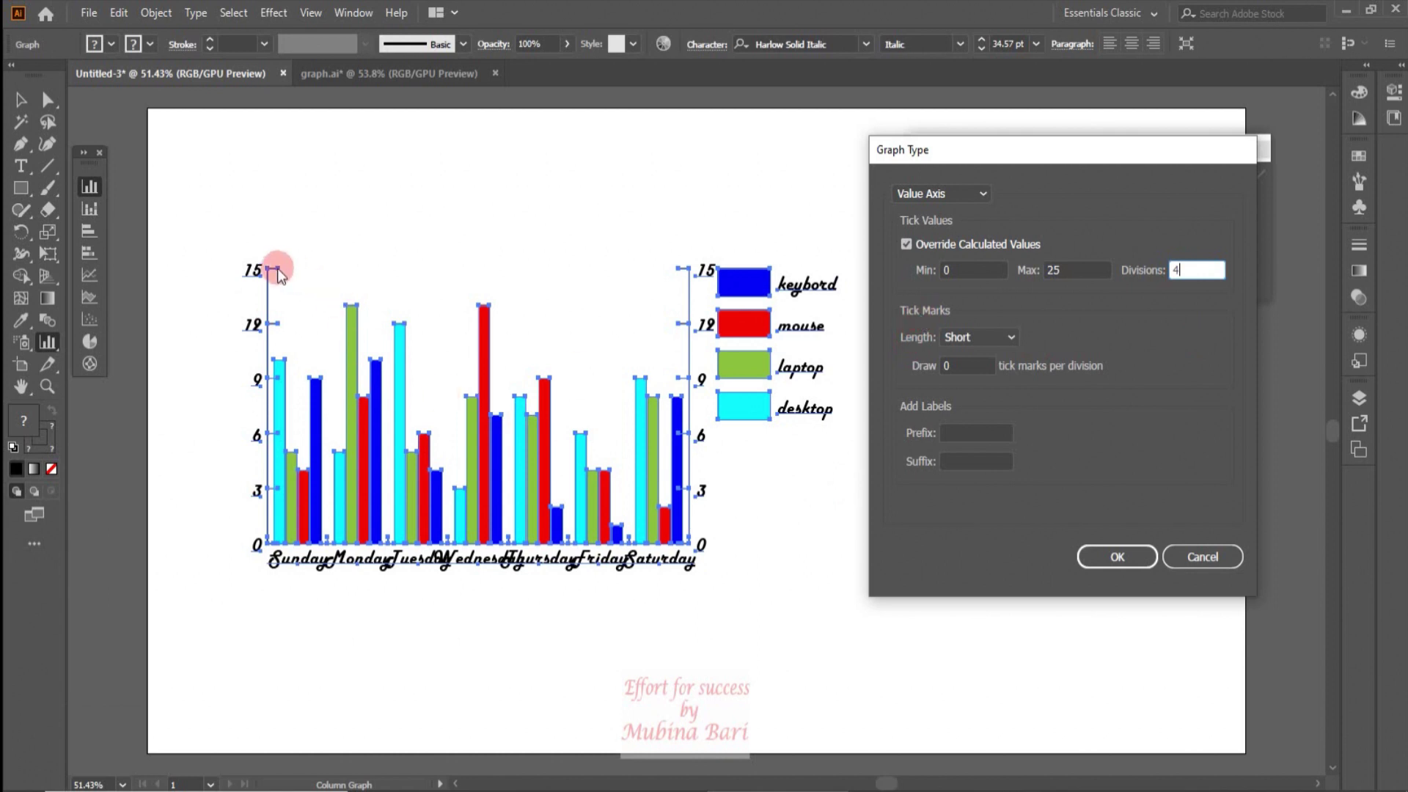
# - Set the value axis tick marks to Full Width length with 3 tick marks per division
pyautogui.click(1014, 337)
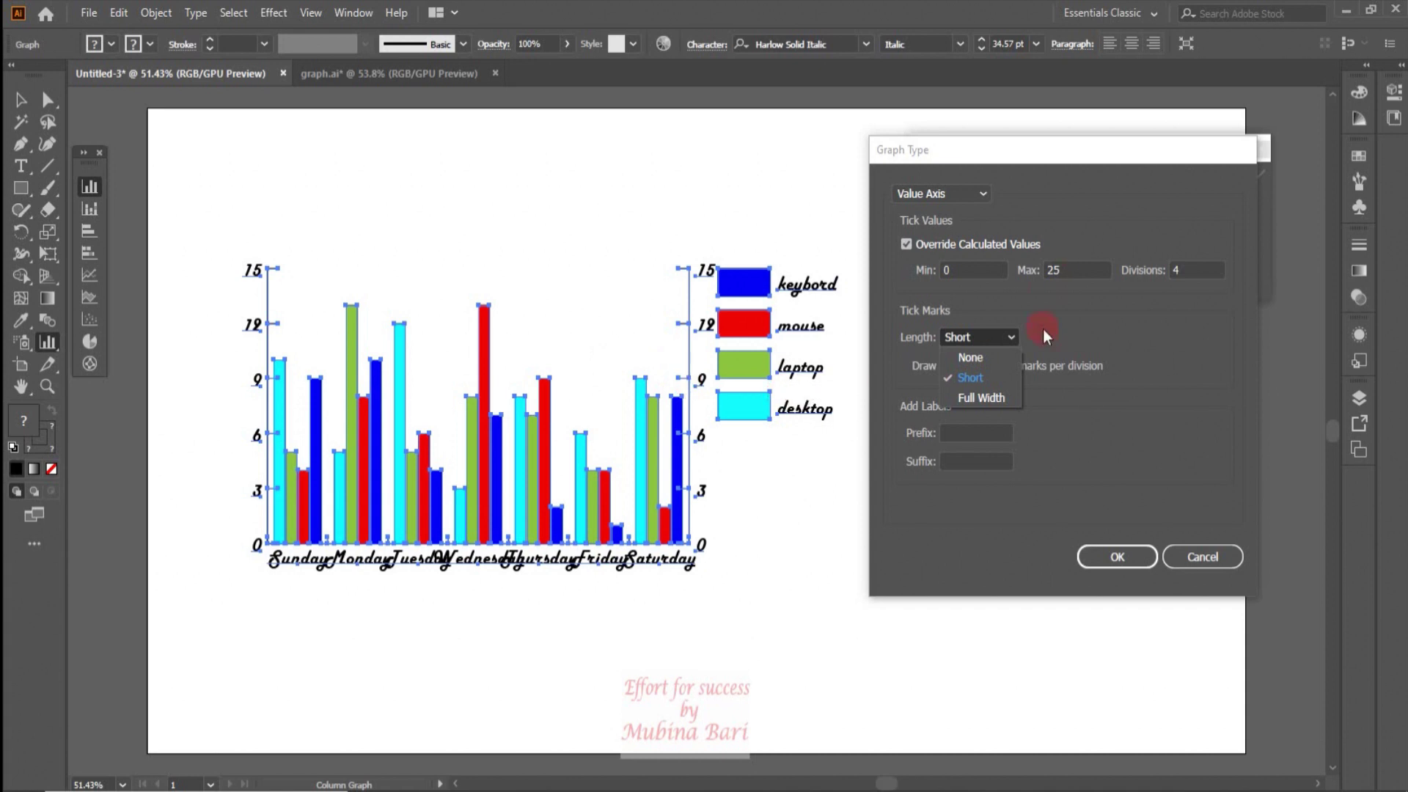
pyautogui.click(998, 397)
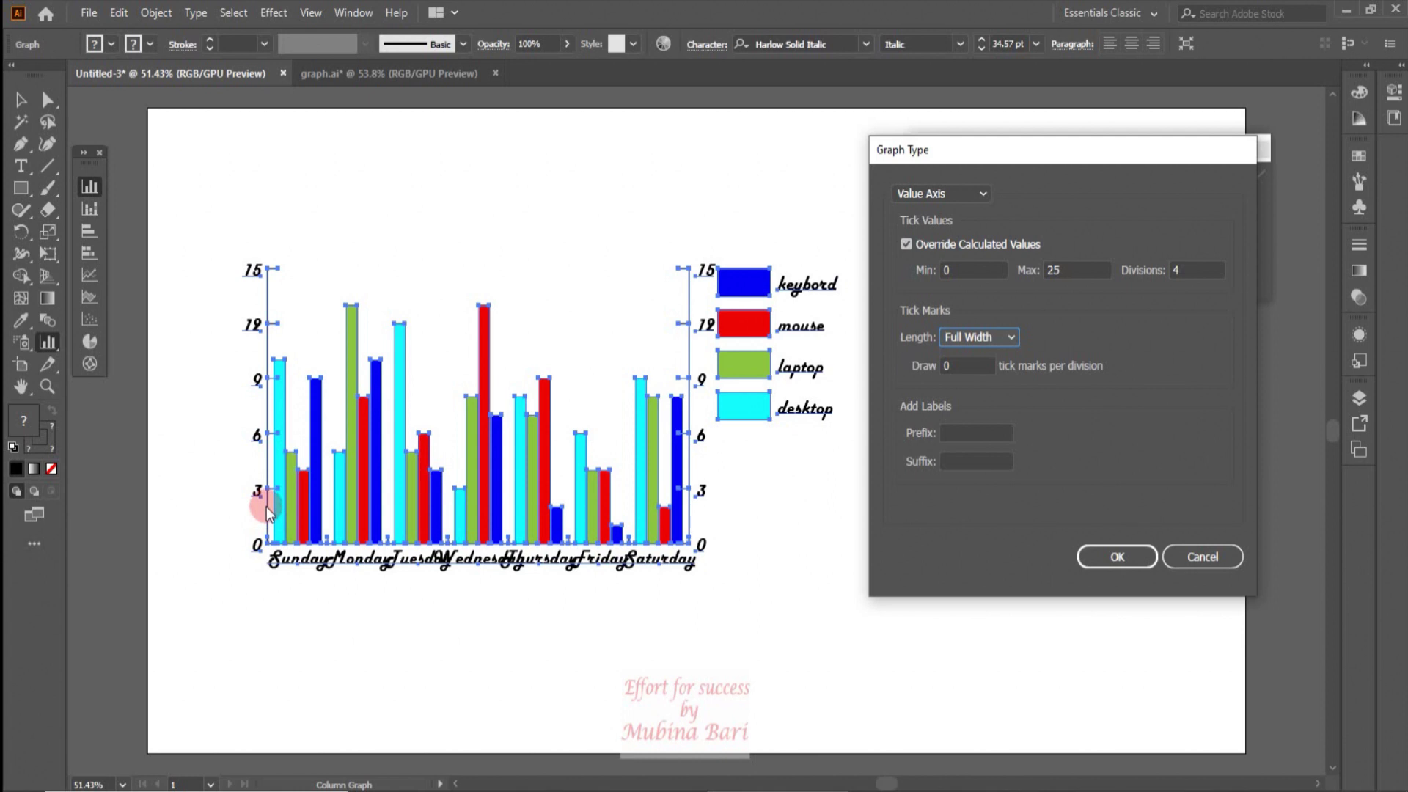
pyautogui.click(955, 370)
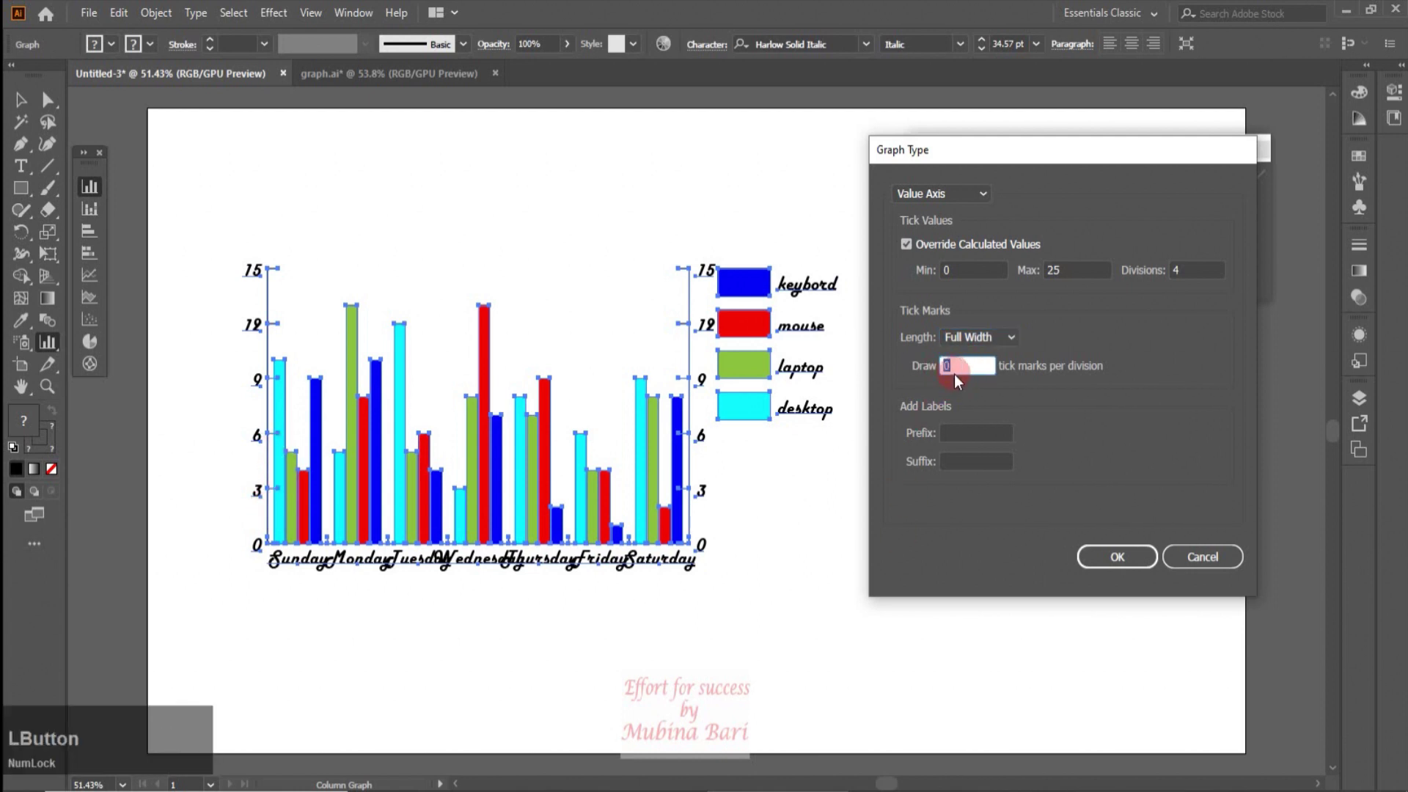
pyautogui.write('3')
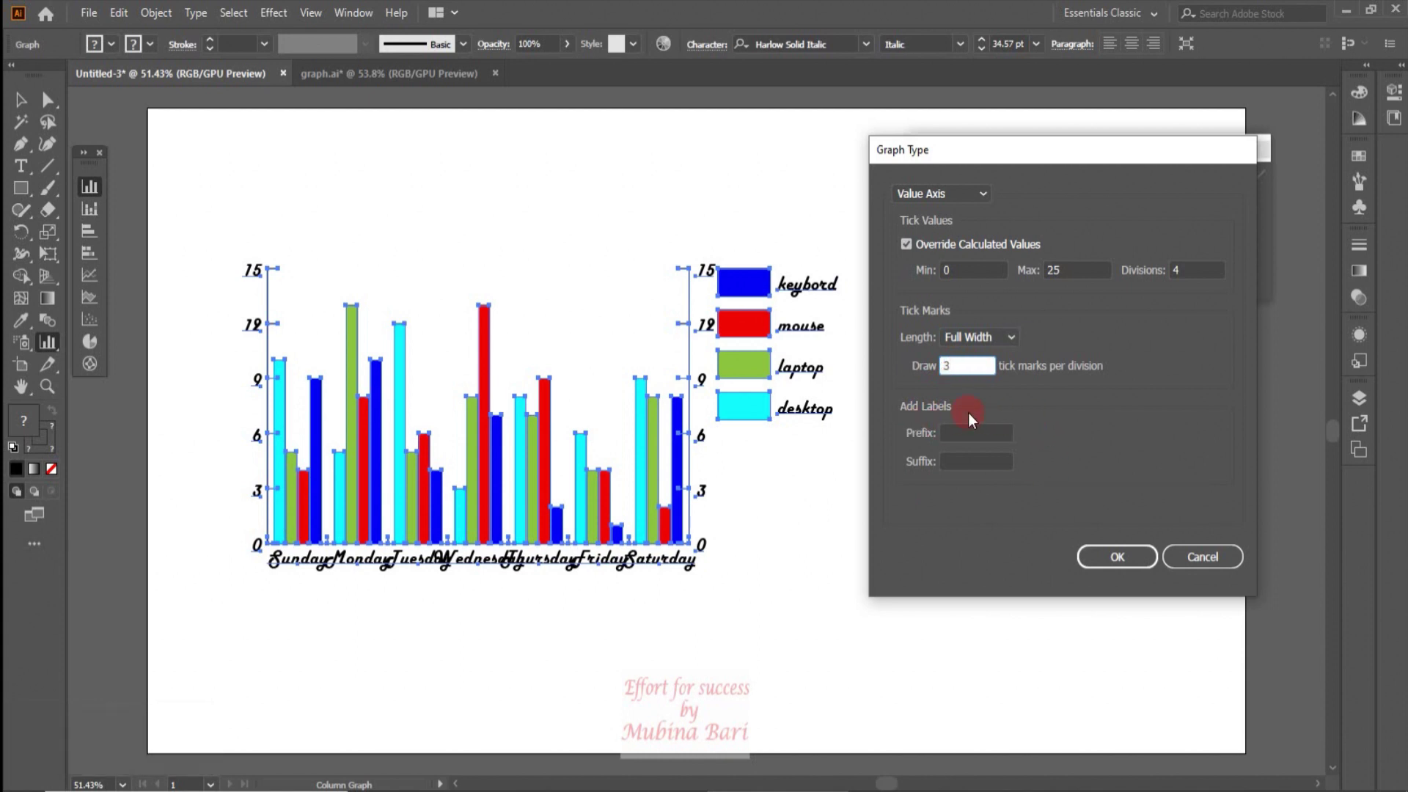
# - Add the prefix $ and the suffix & to the value axis labels and apply the axis settings
pyautogui.click(963, 435)
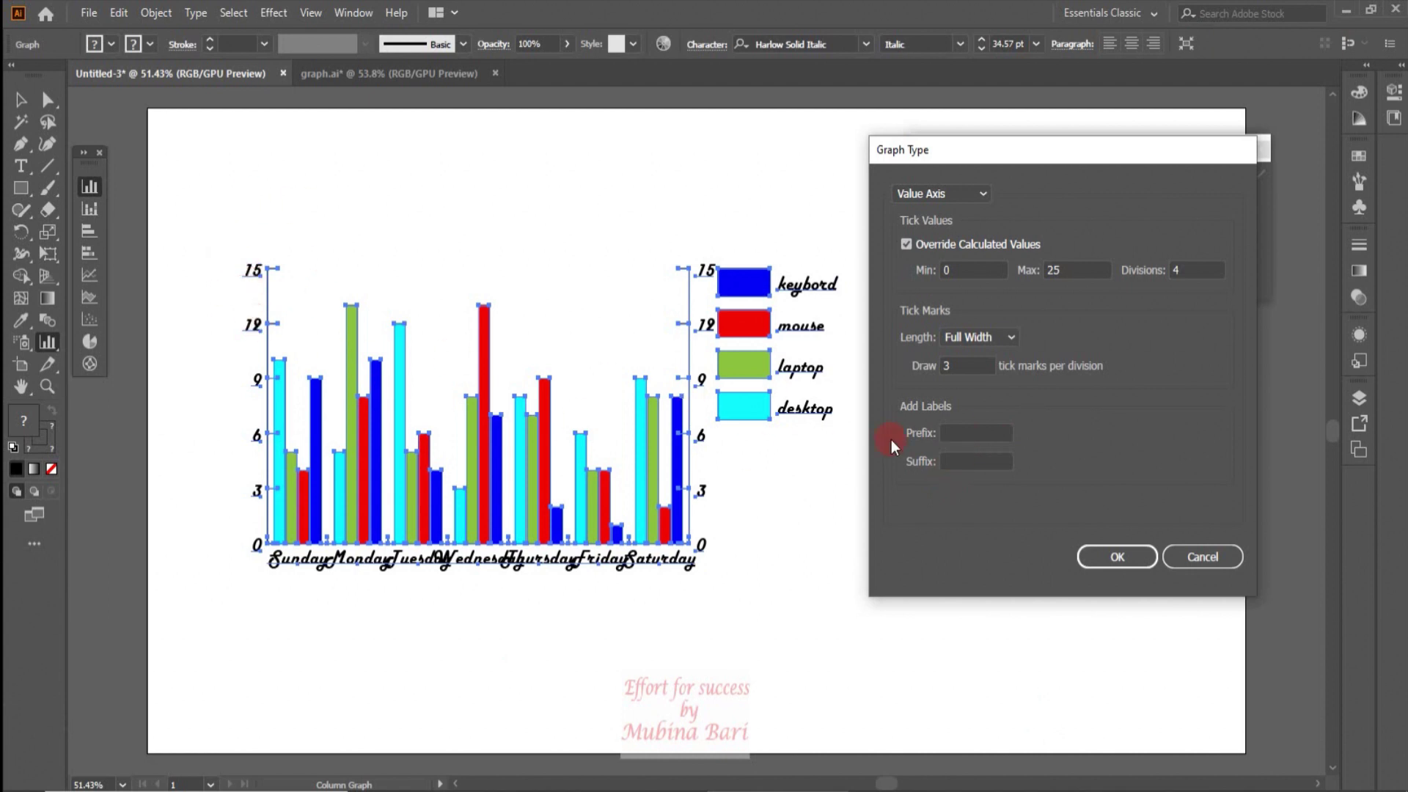
pyautogui.click(958, 434)
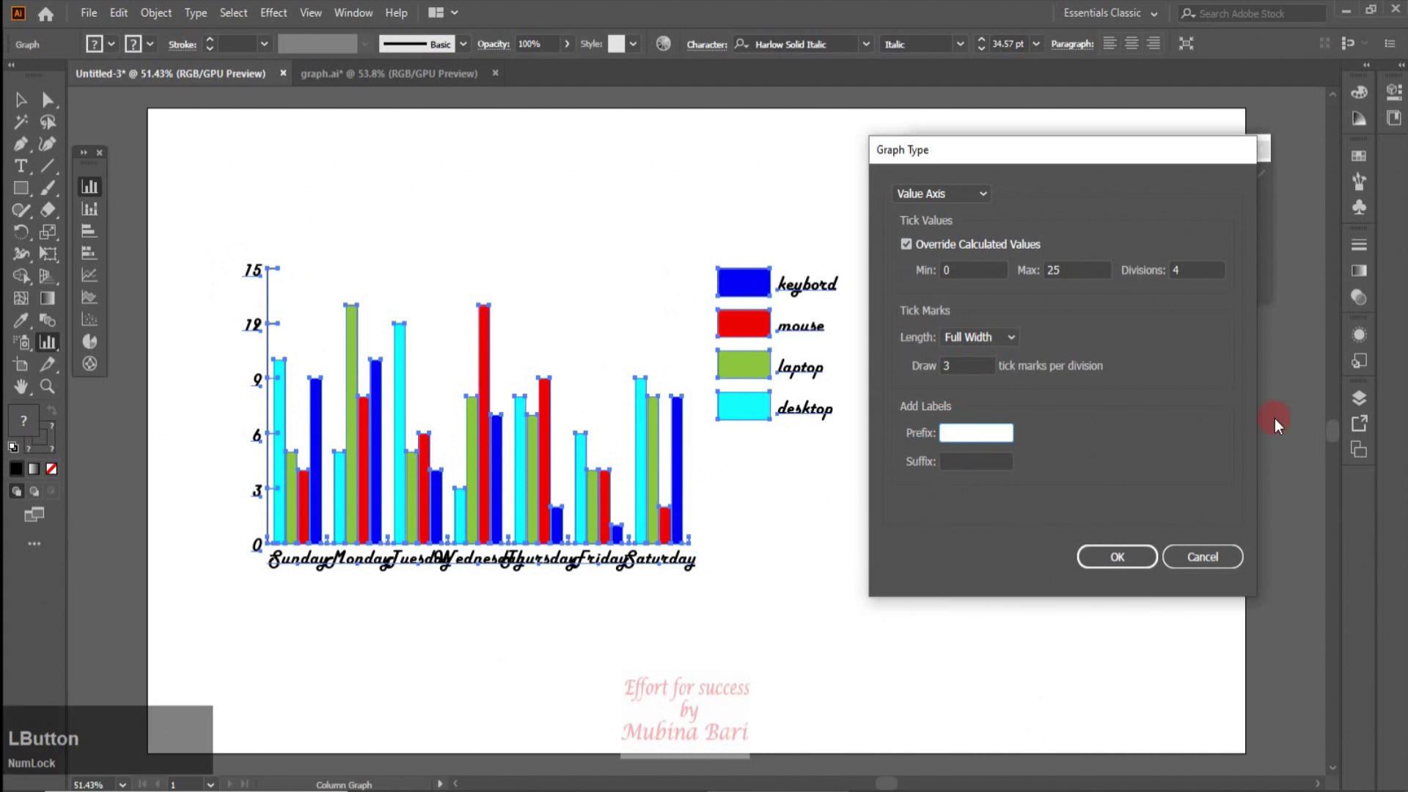
pyautogui.write('$')
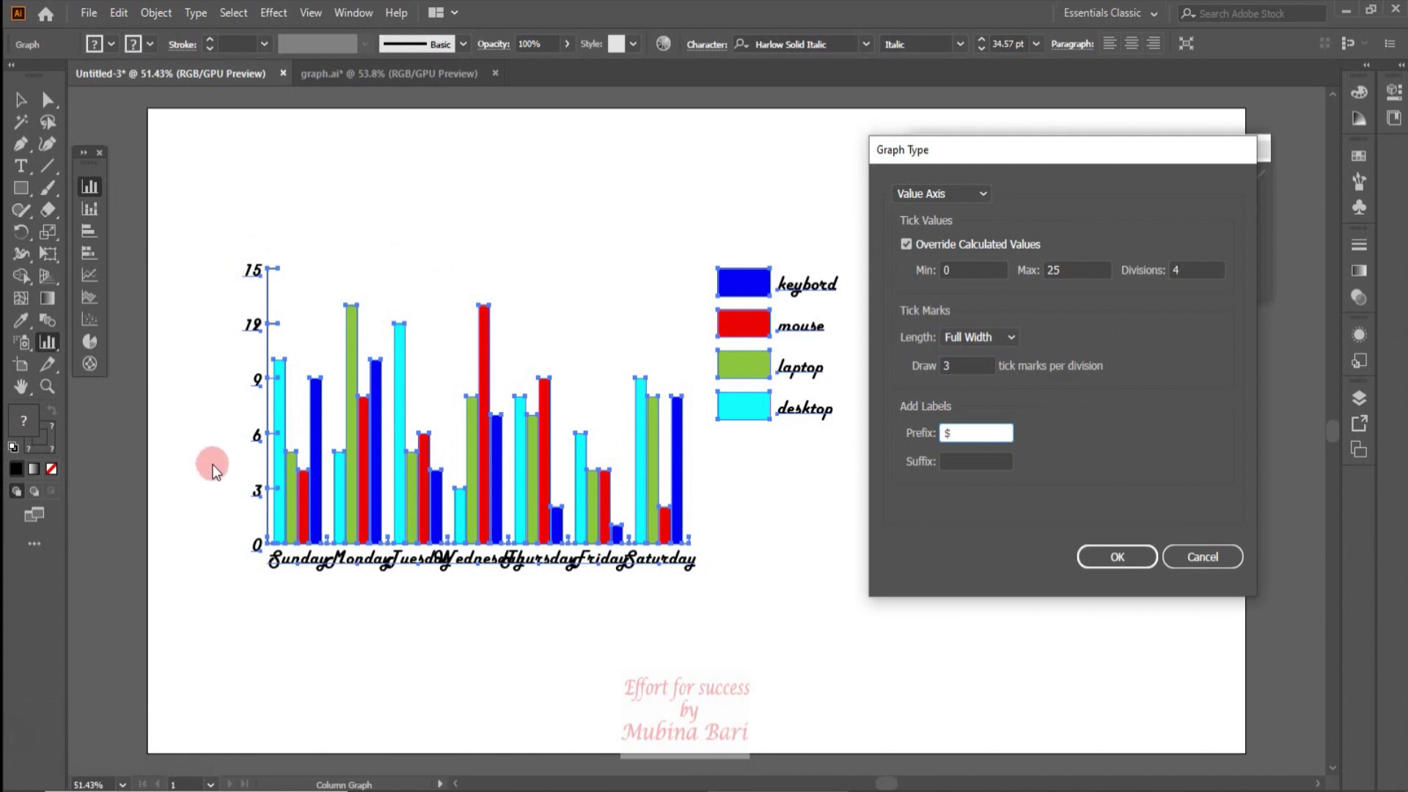
pyautogui.click(947, 460)
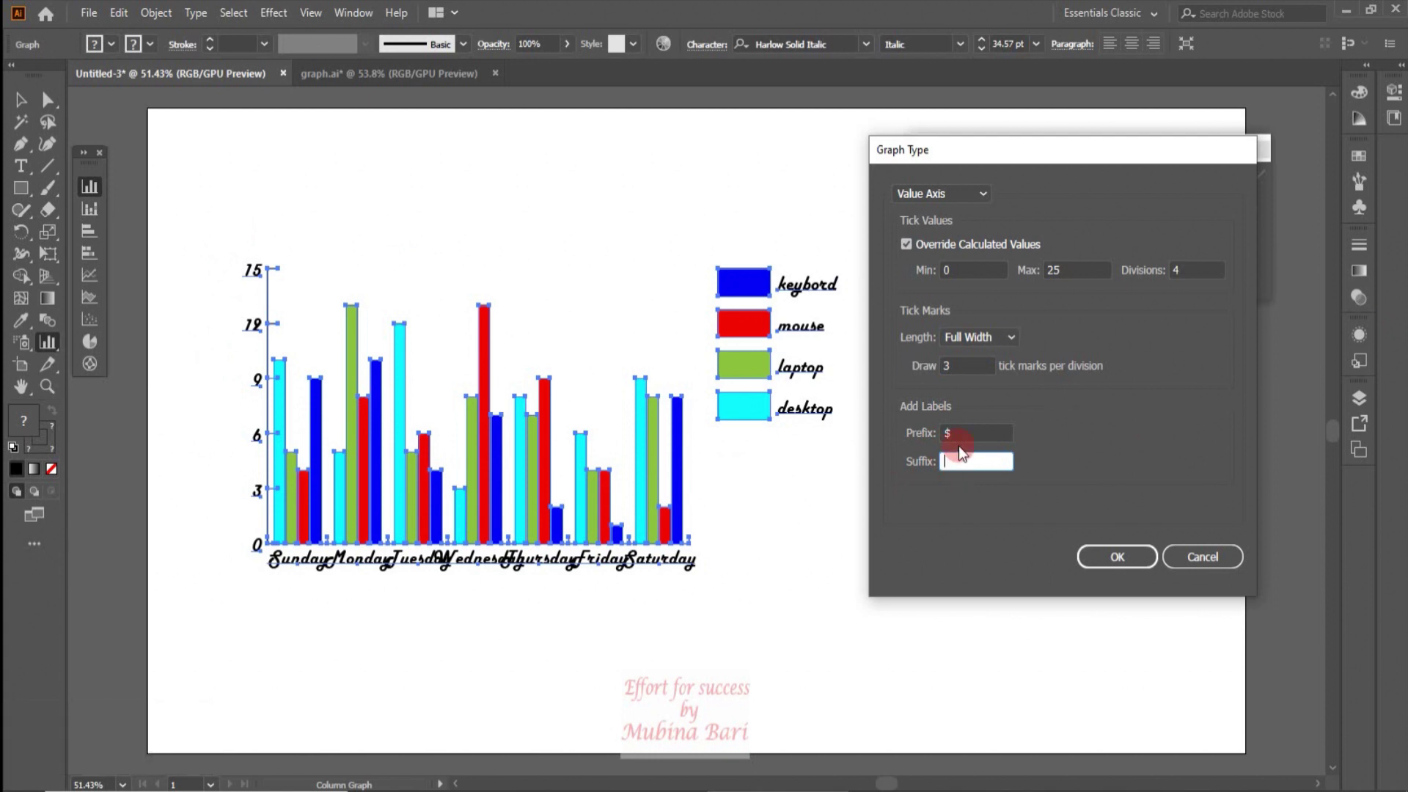
pyautogui.write('&')
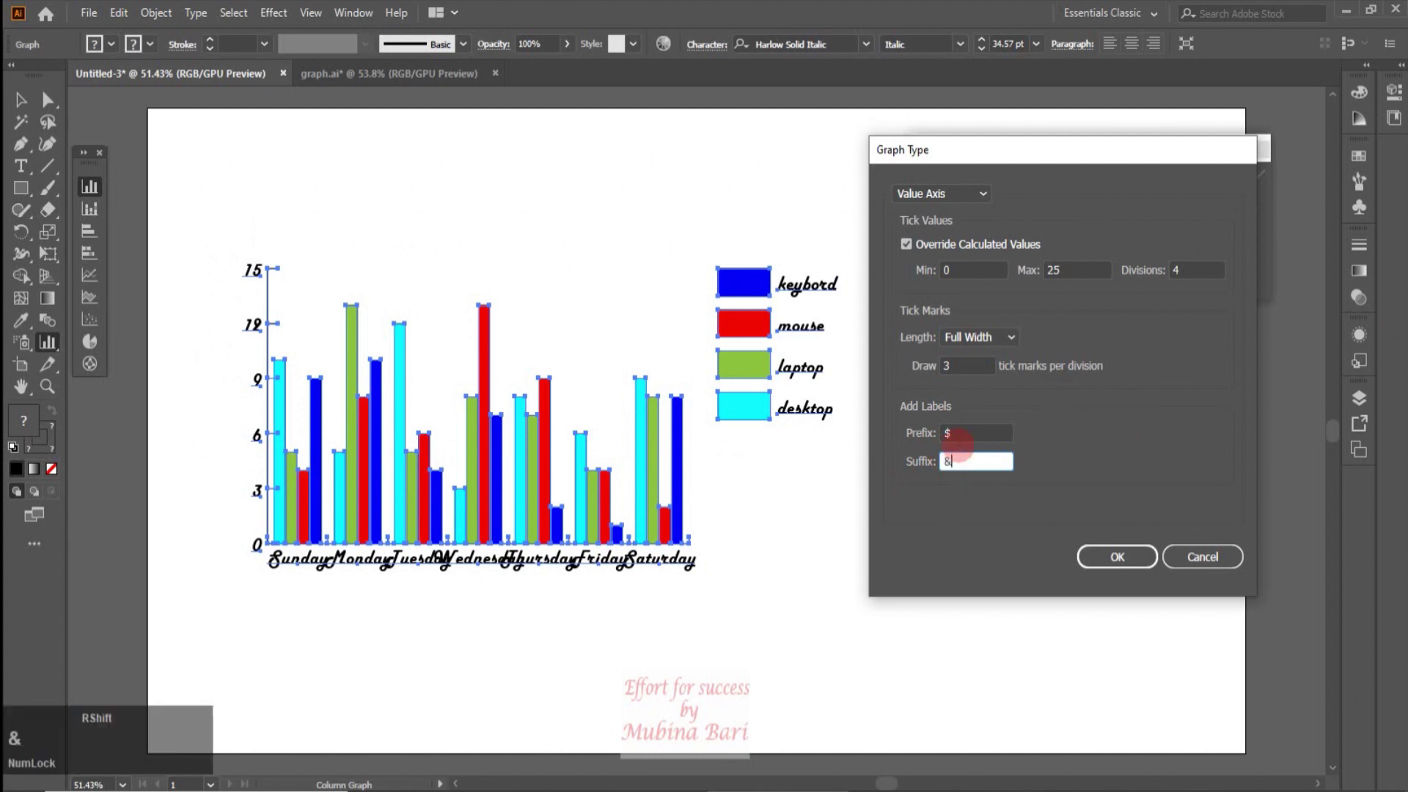
pyautogui.click(1138, 565)
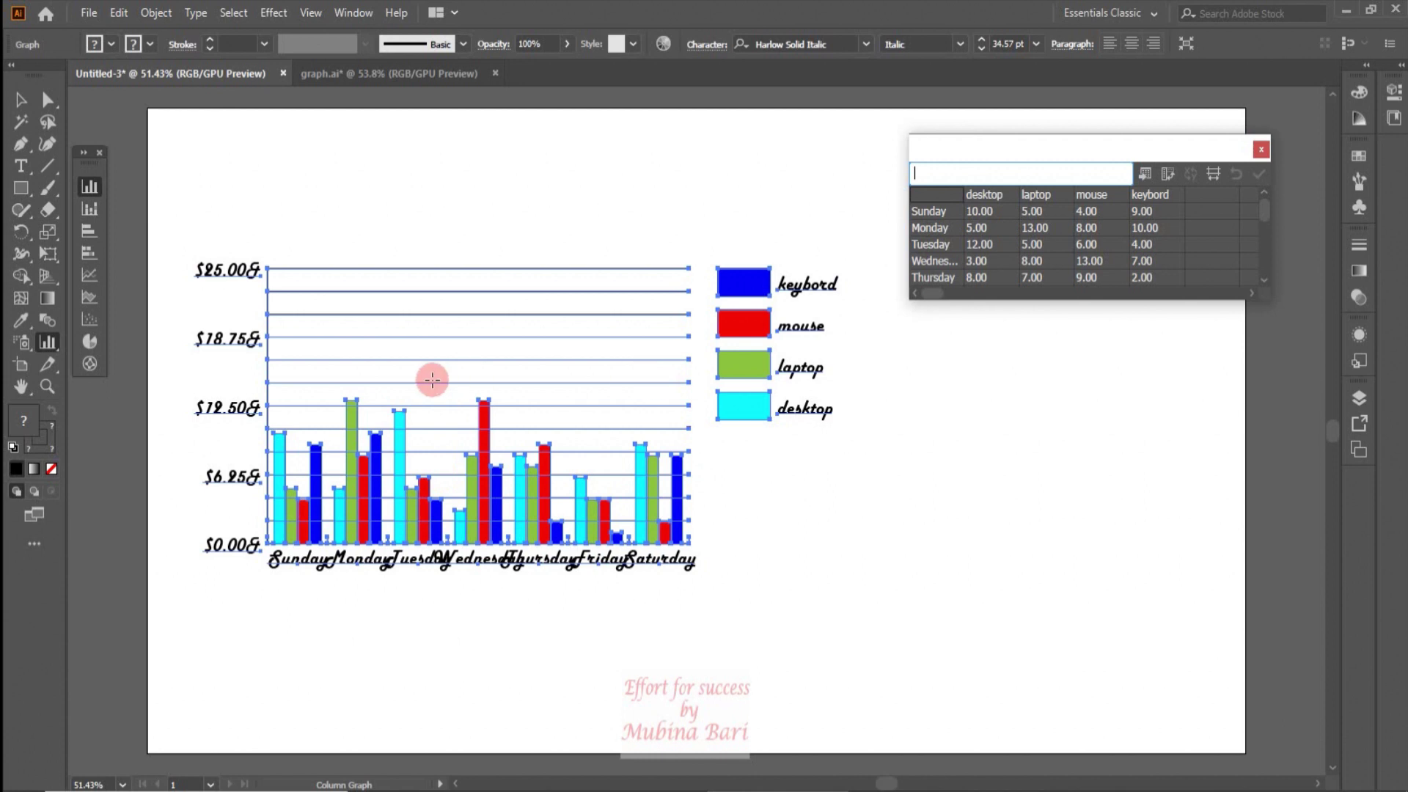
# - Reopen the column graph's value axis options and set the number of divisions to 5
pyautogui.click(90, 186)
pyautogui.doubleClick(90, 187)
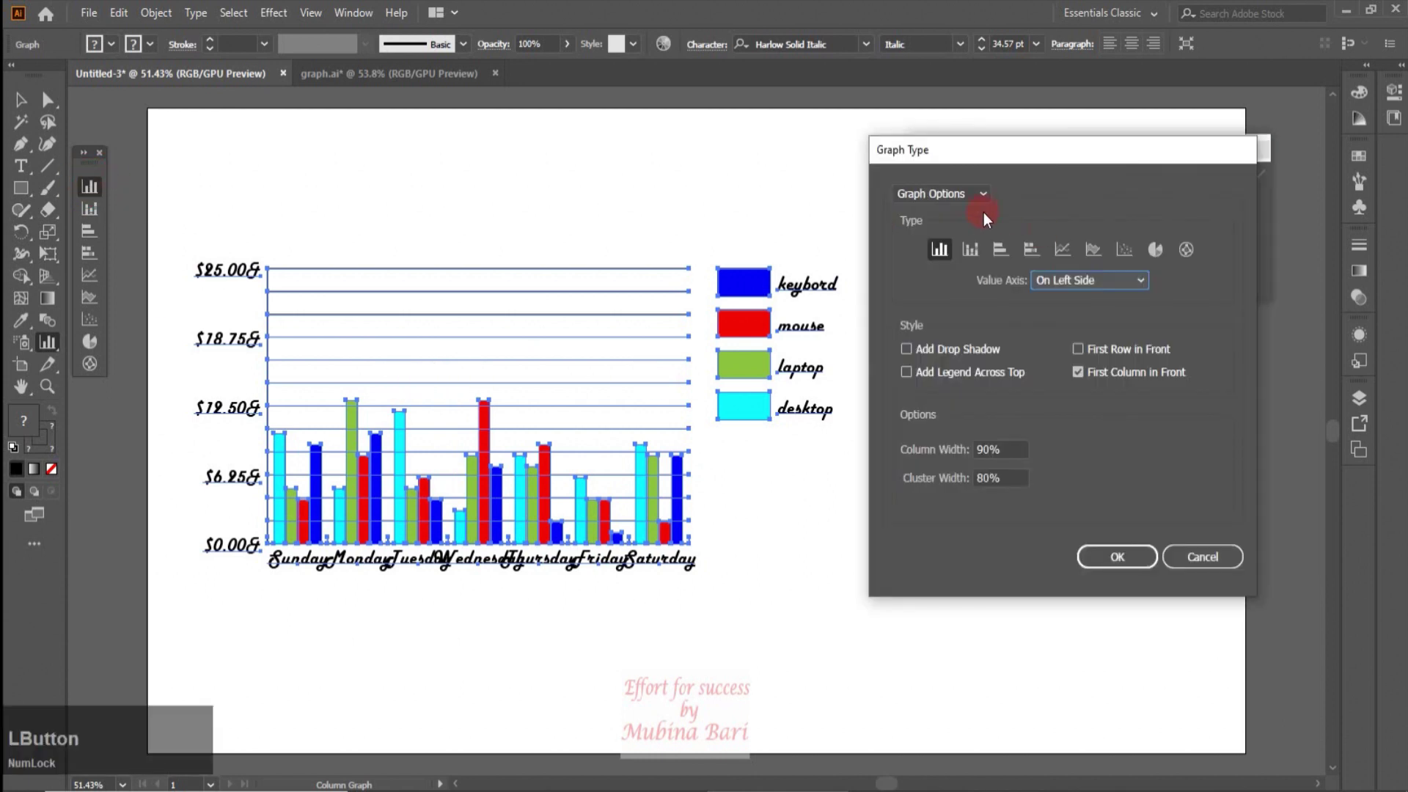
pyautogui.click(980, 192)
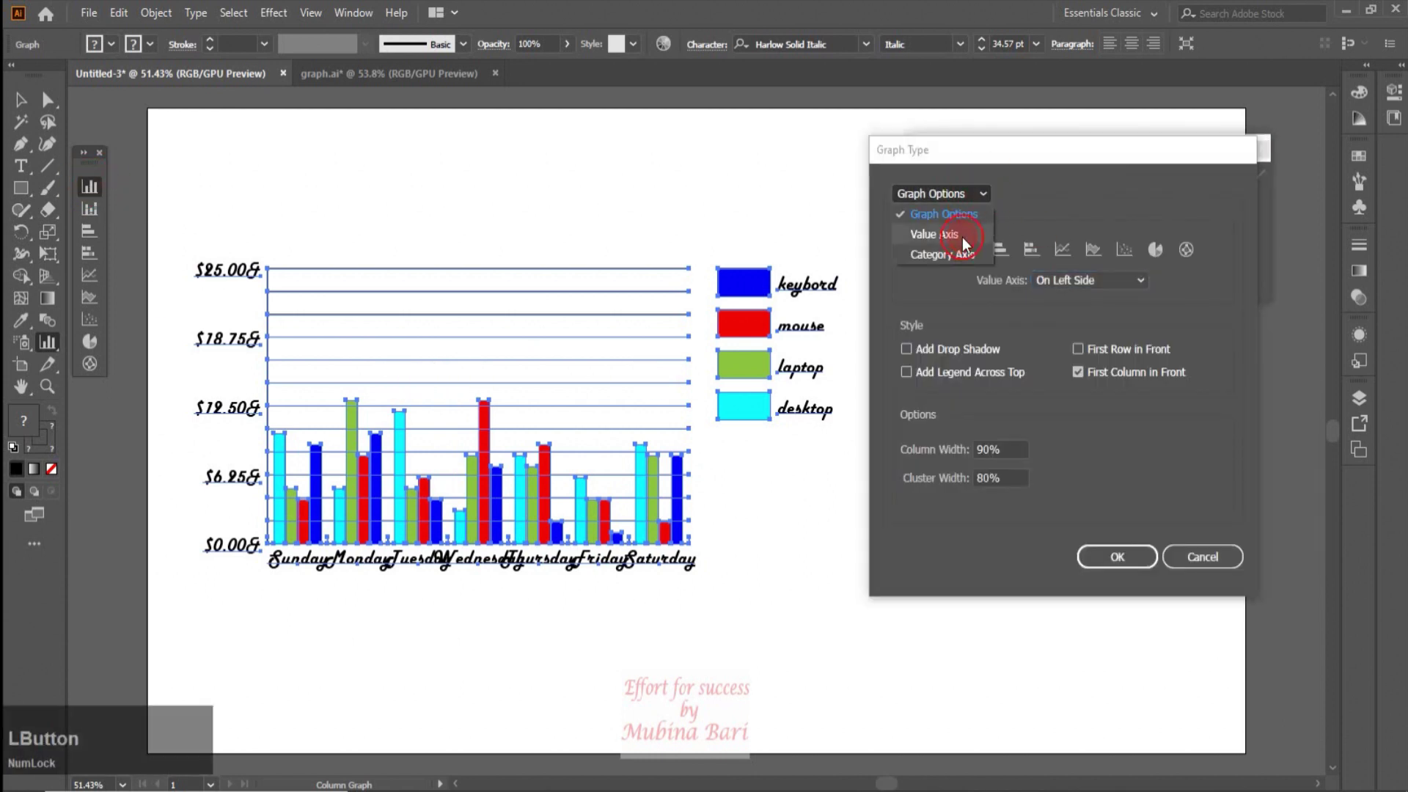
pyautogui.click(962, 236)
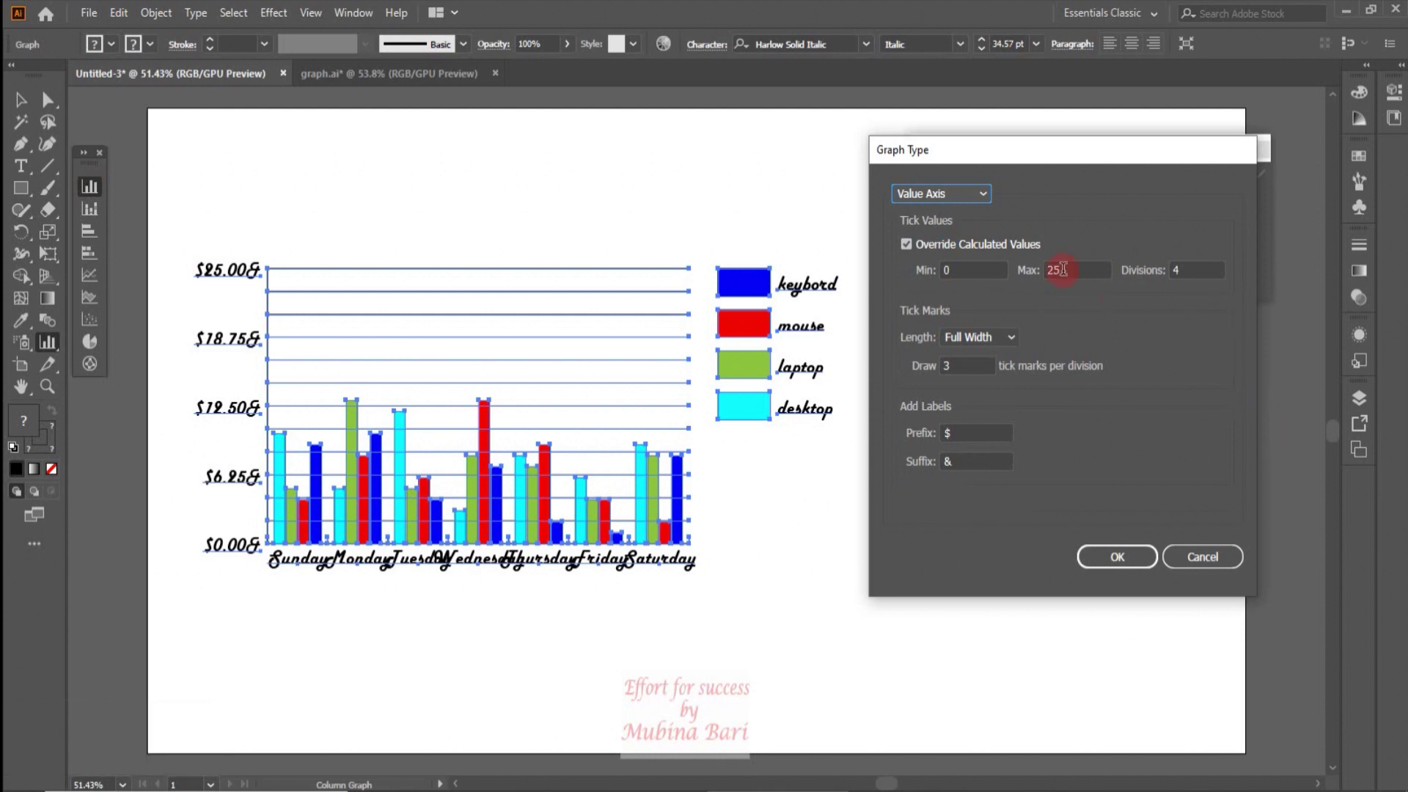
pyautogui.click(1173, 270)
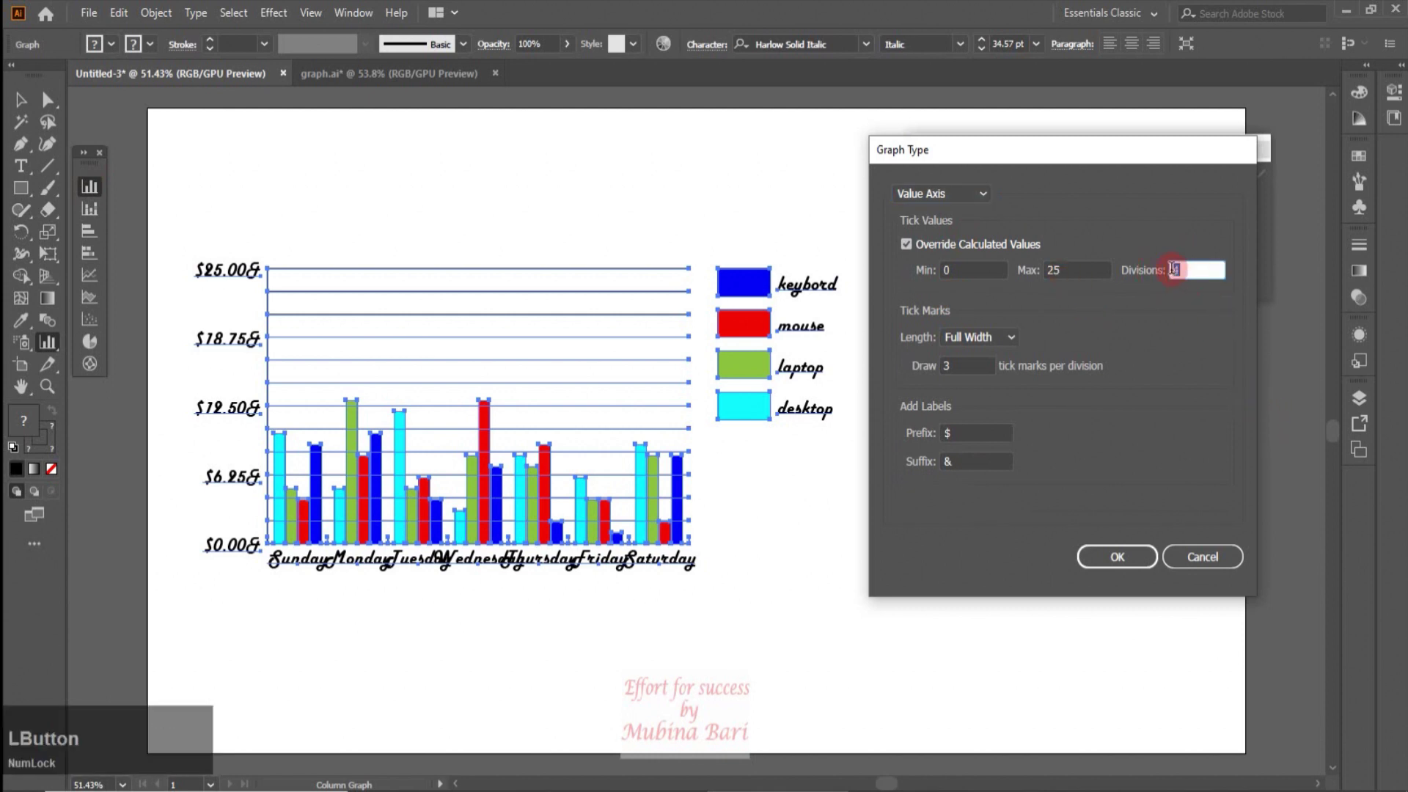
pyautogui.write('5')
# - Clear the prefix and the suffix from the value axis labels
pyautogui.click(942, 434)
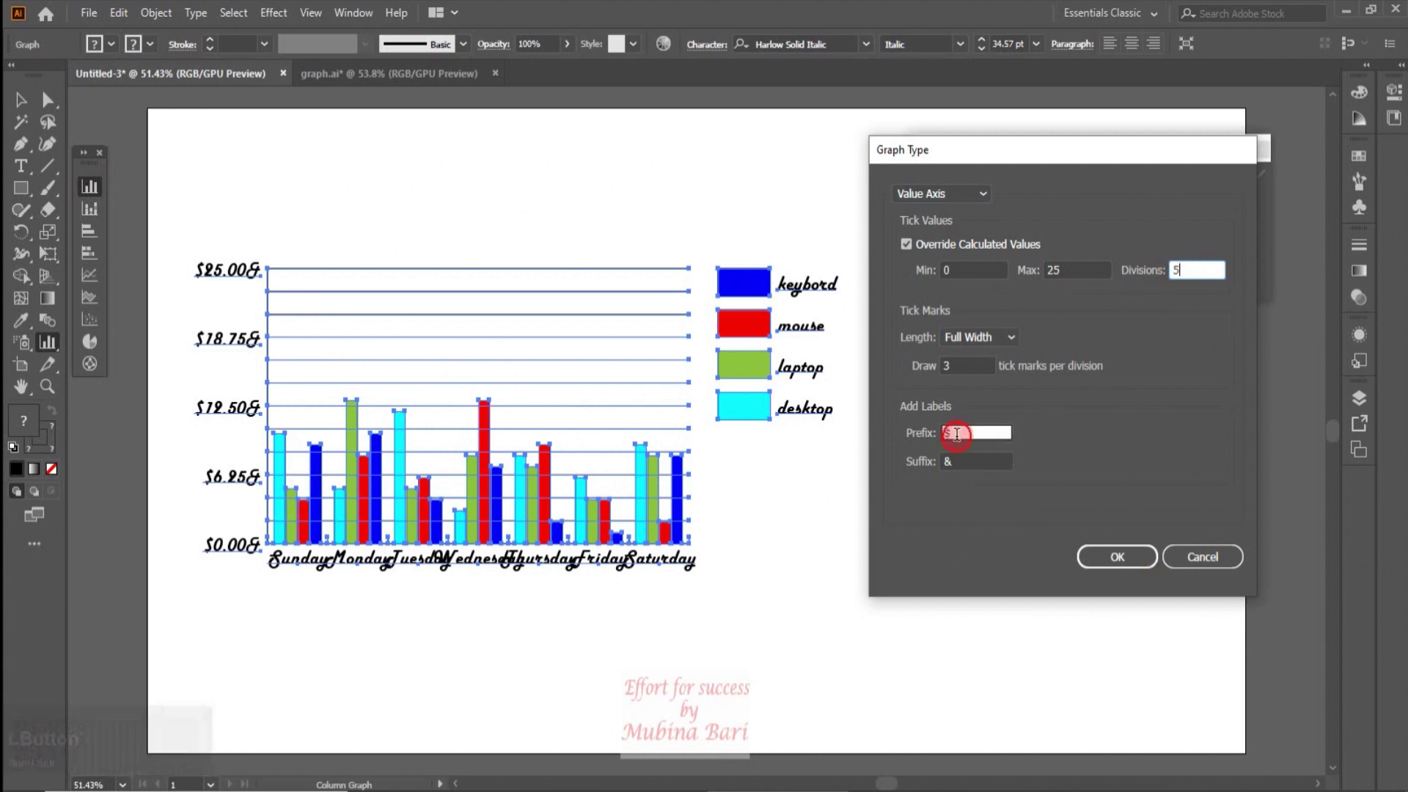
pyautogui.press('Delete')
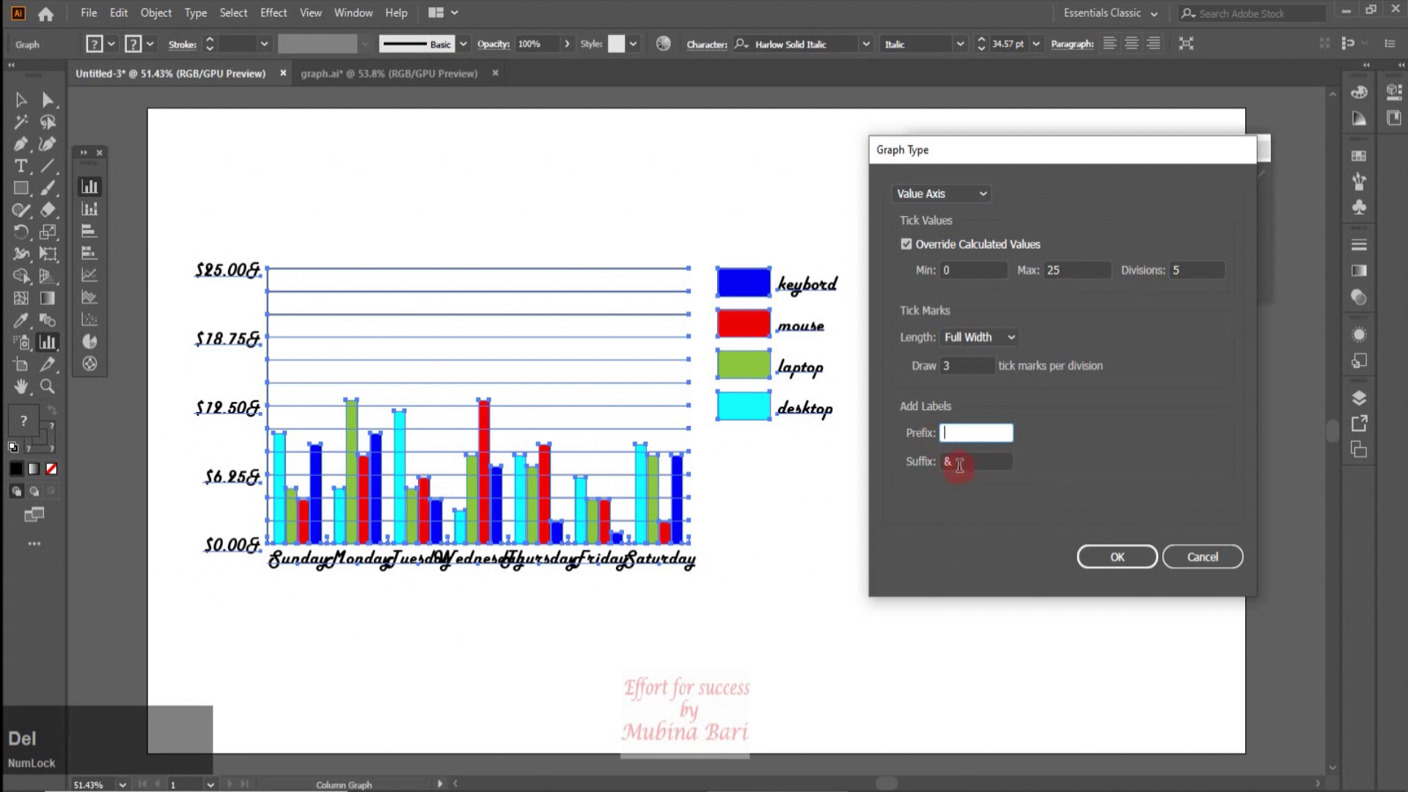
pyautogui.click(952, 464)
pyautogui.press('Delete')
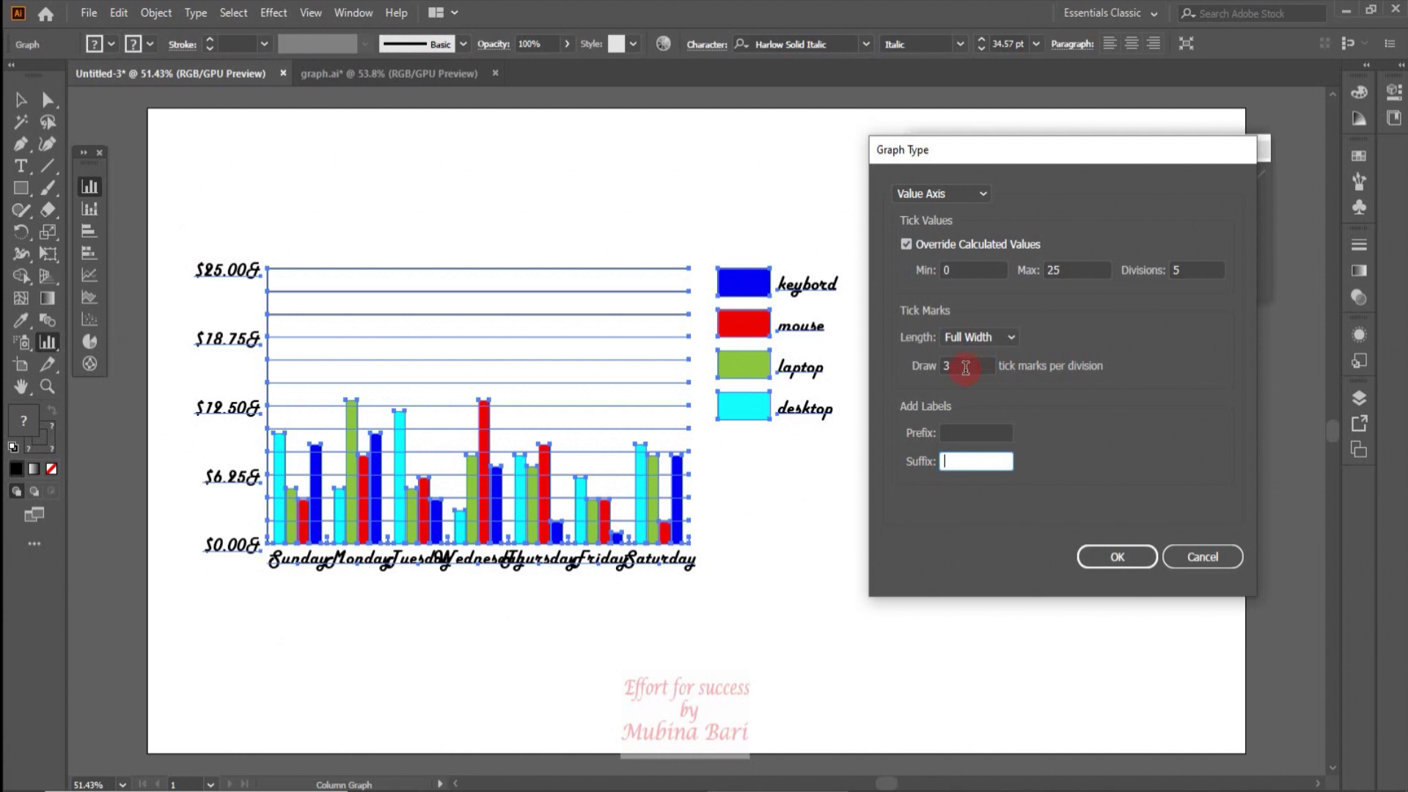
# - Set the value axis to draw 0 tick marks per division and apply the settings
pyautogui.moveTo(955, 366); pyautogui.dragTo(935, 368)
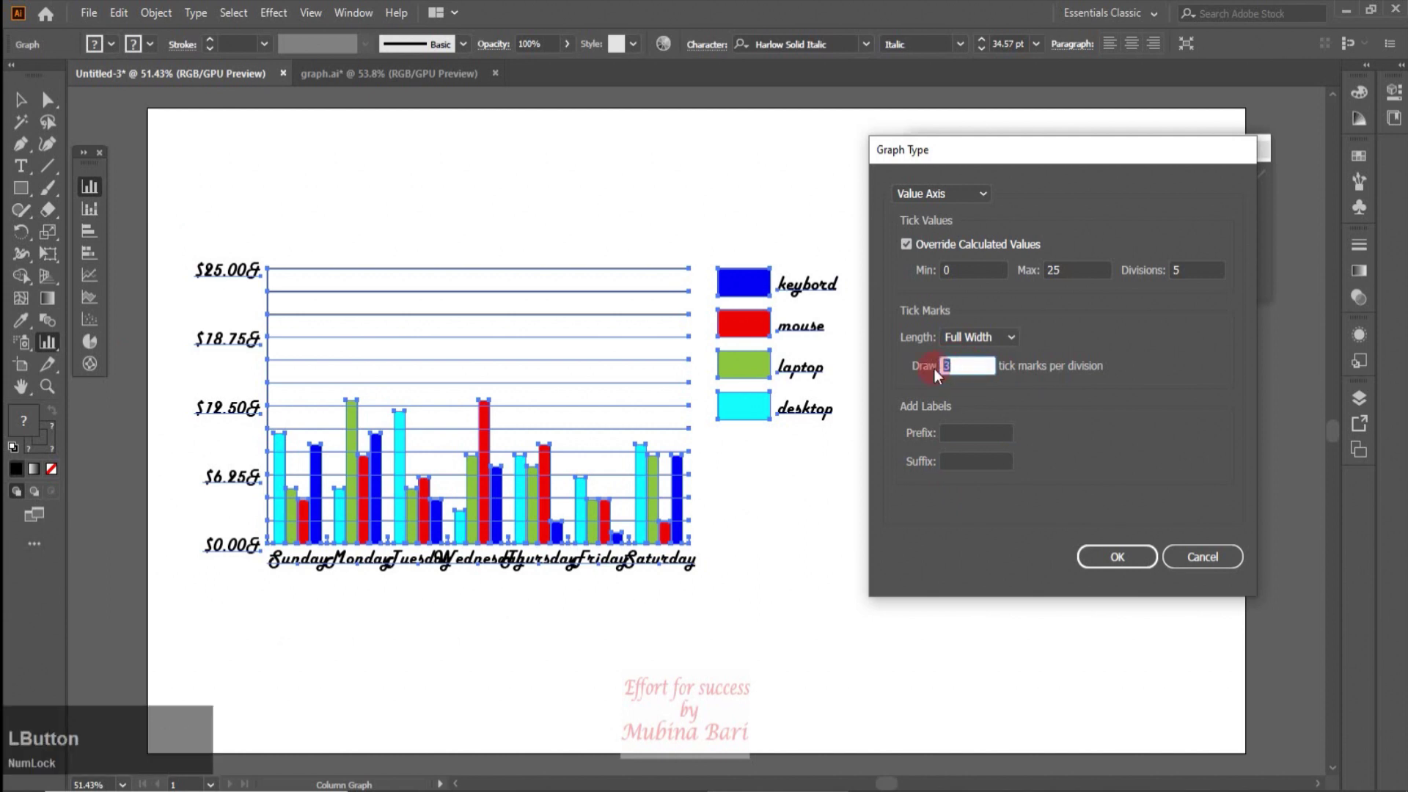
pyautogui.write('0')
pyautogui.click(1106, 565)
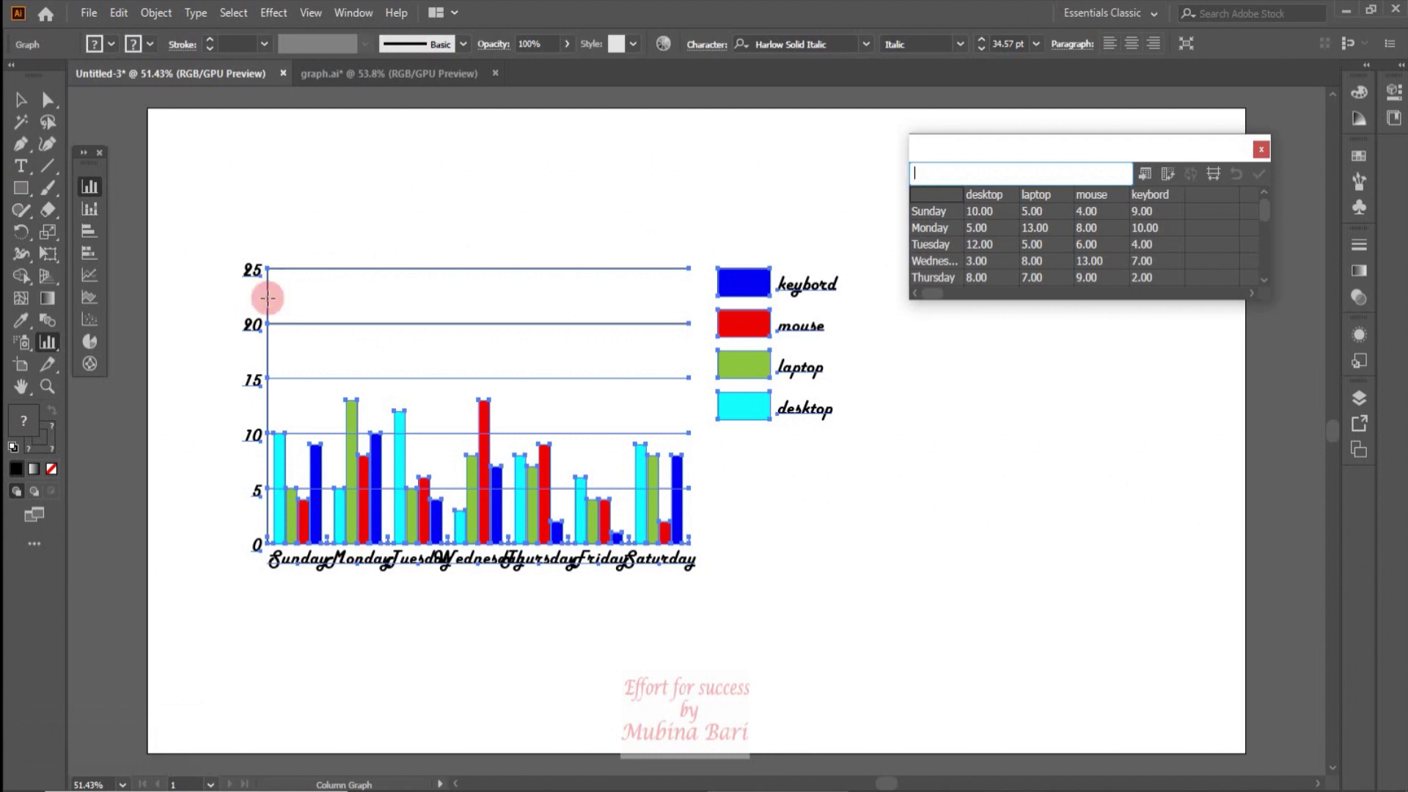
# - Change the value axis tick mark length to Short and apply it to the column graph
pyautogui.click(94, 189)
pyautogui.click(94, 189)
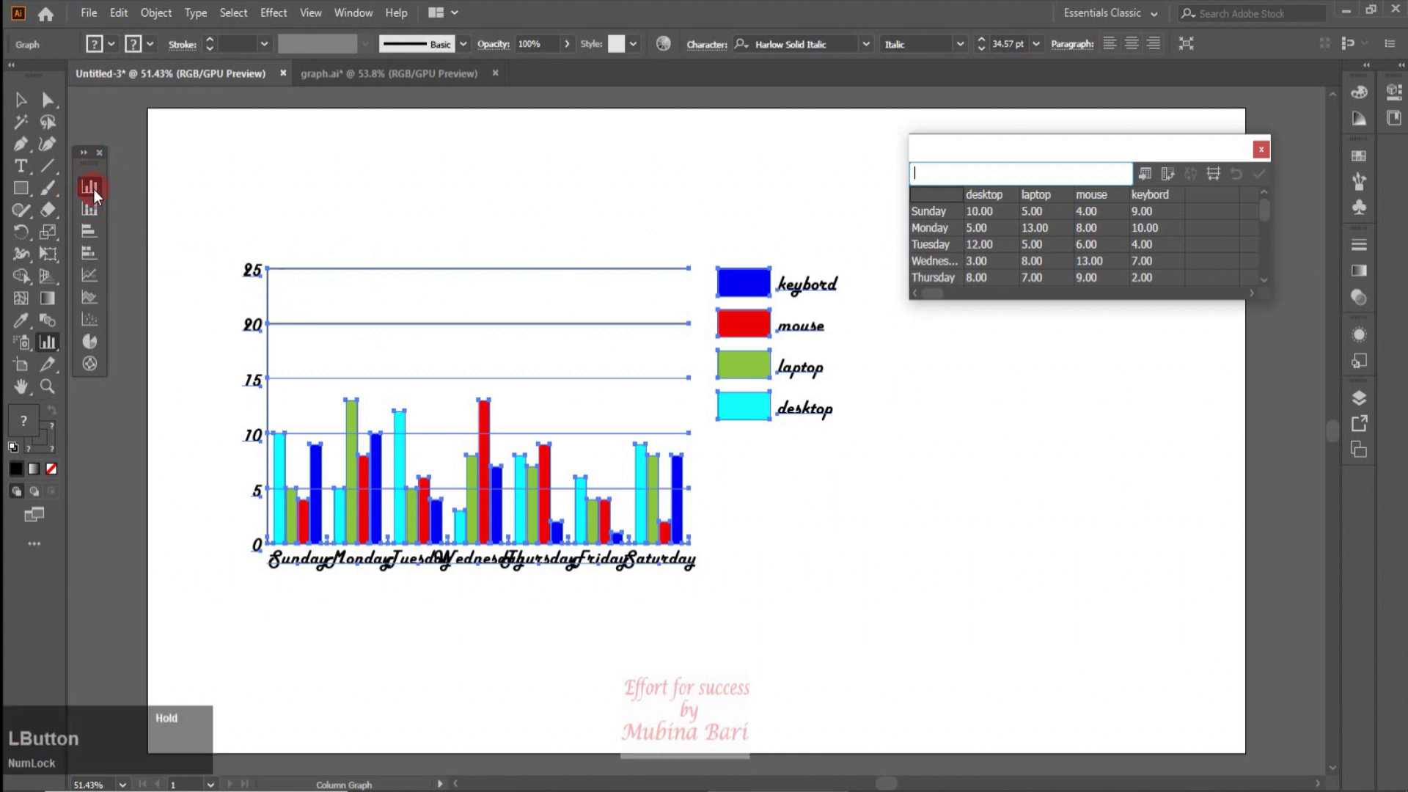
pyautogui.click(983, 192)
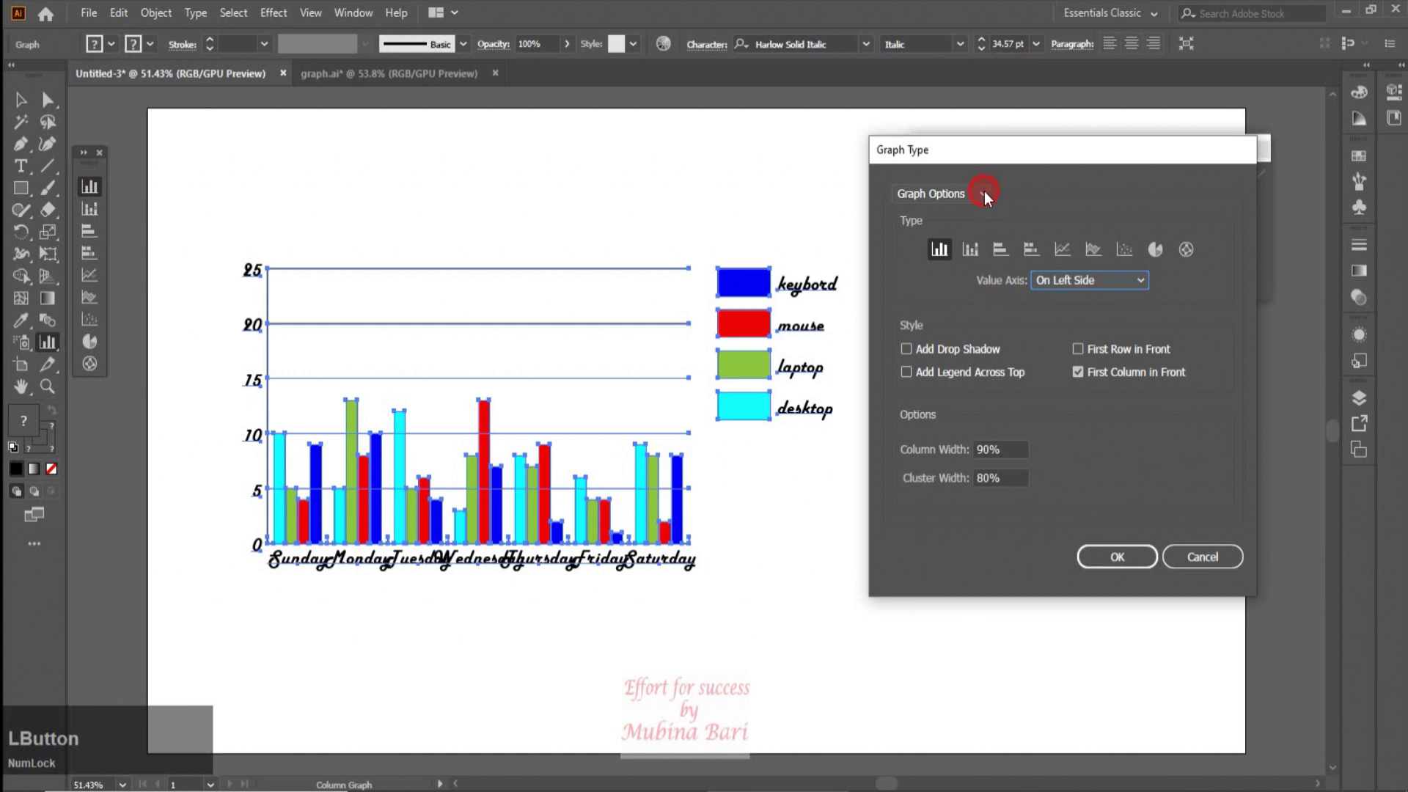
pyautogui.click(966, 237)
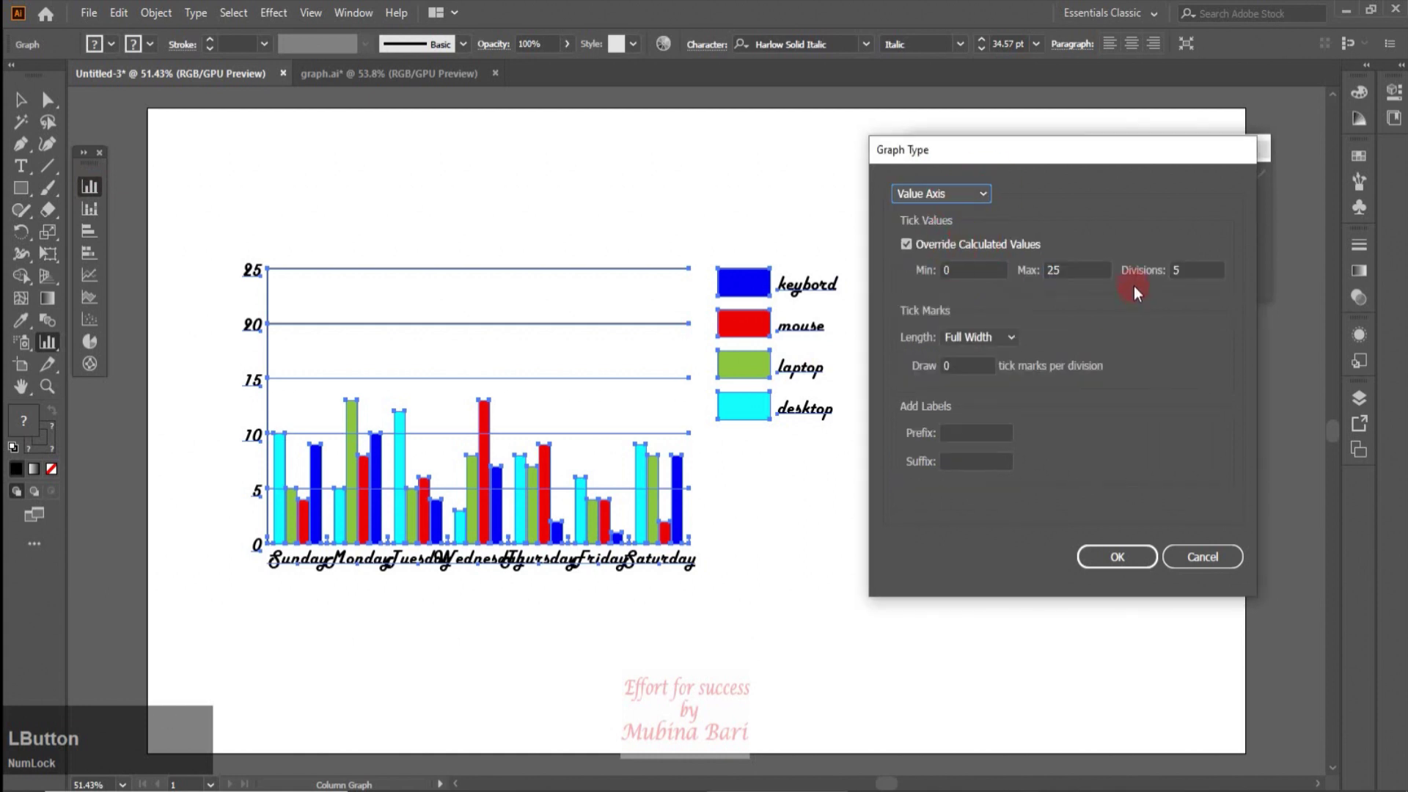
pyautogui.click(1012, 339)
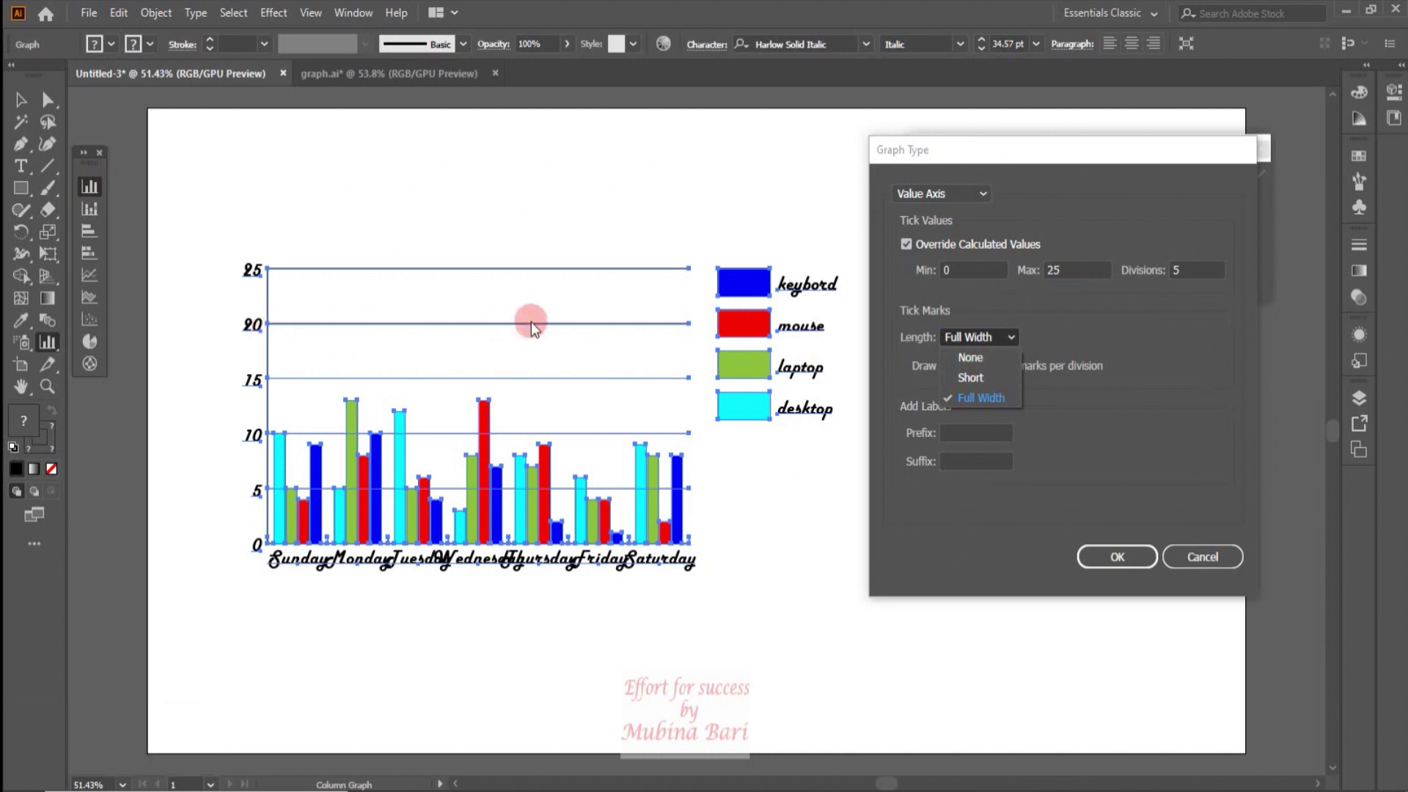
pyautogui.click(957, 377)
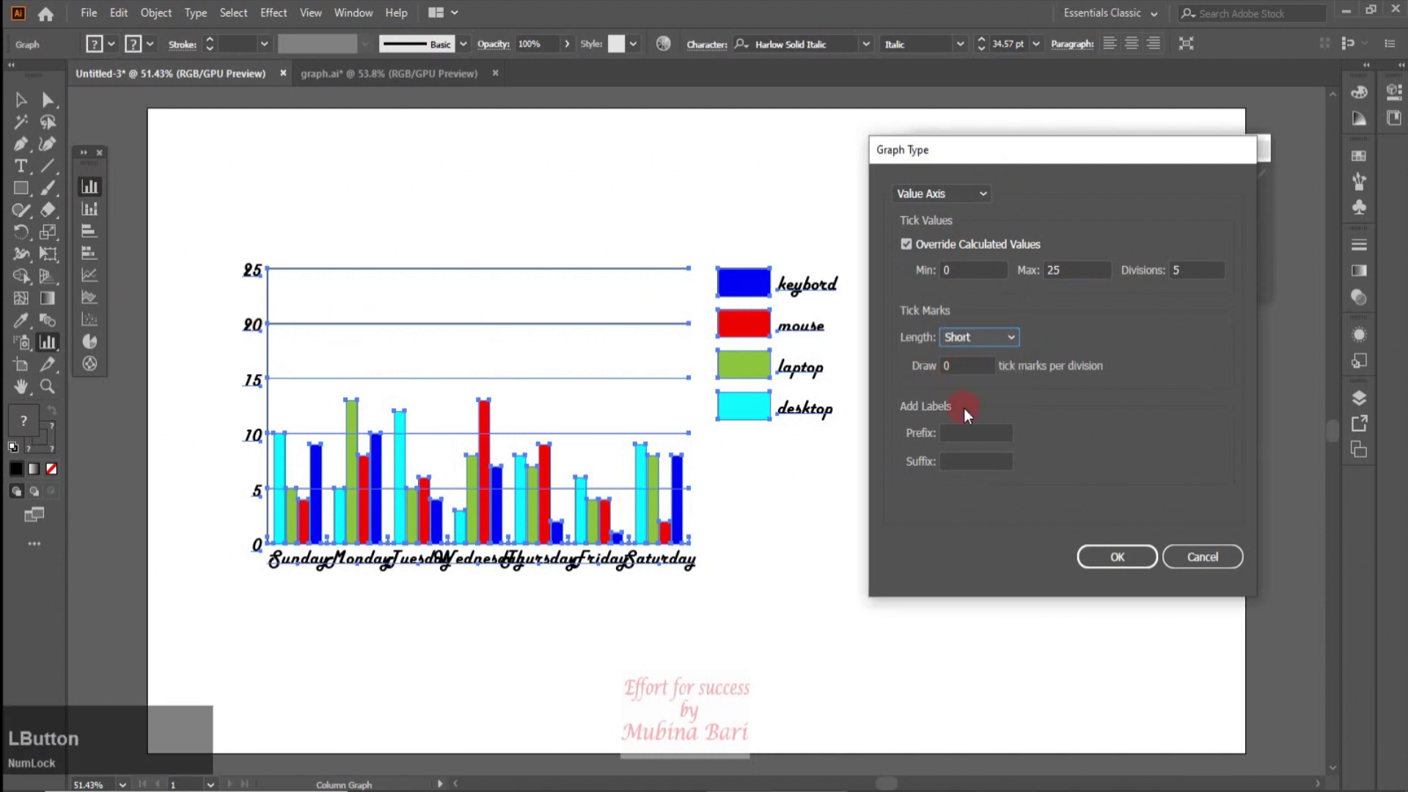
pyautogui.click(1122, 555)
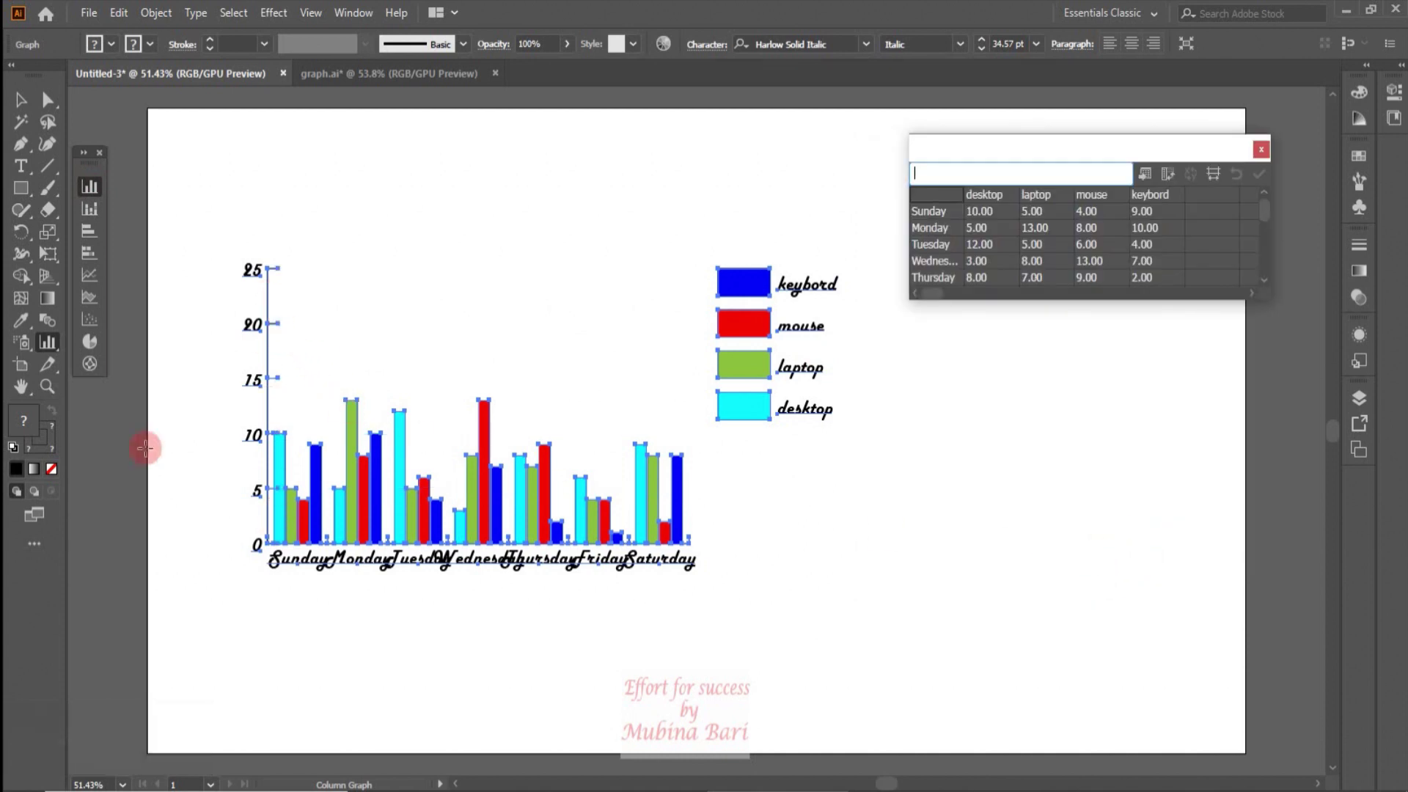
# - Set the category axis tick marks to Full Width length with 4 per division, keeping them drawn between labels, and apply
pyautogui.doubleClick(86, 182)
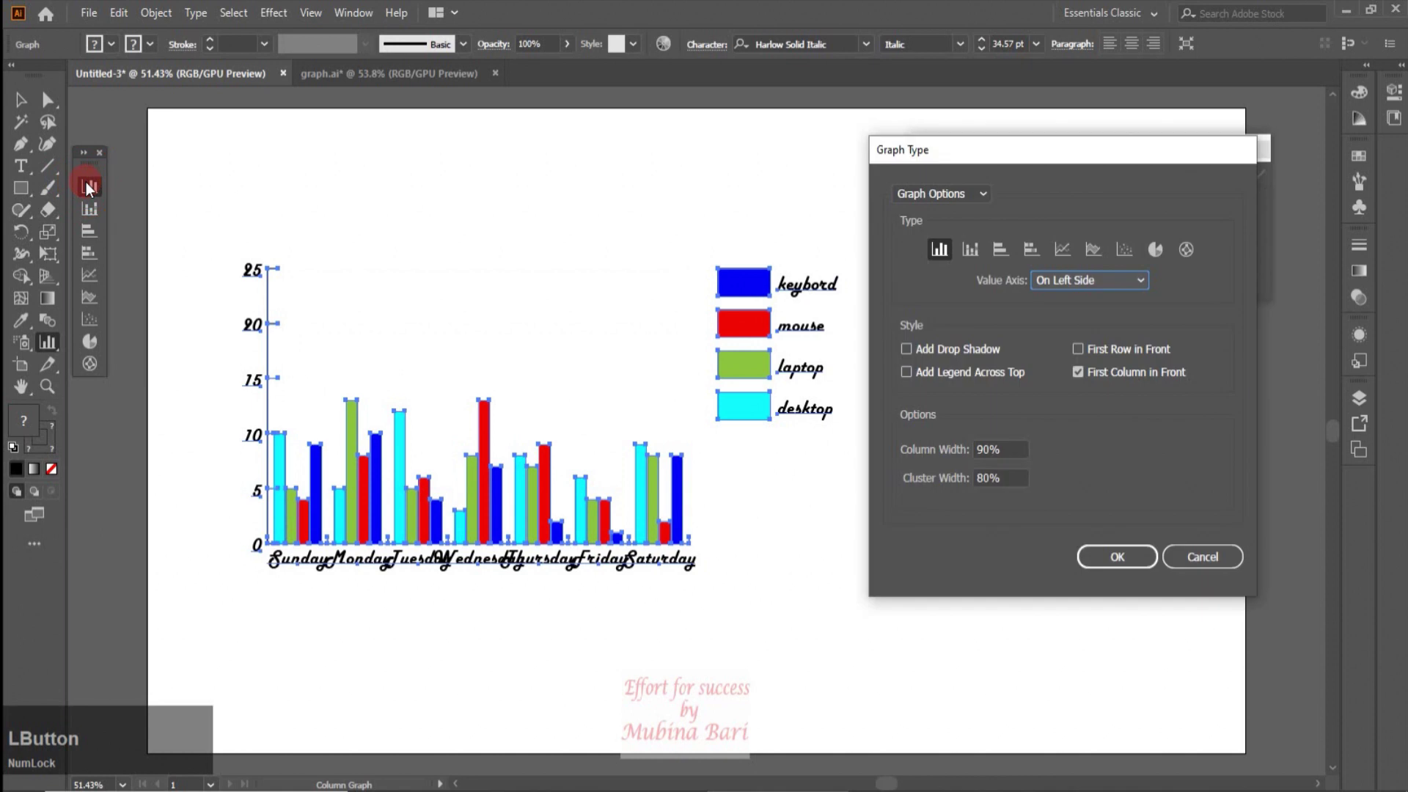
pyautogui.click(978, 197)
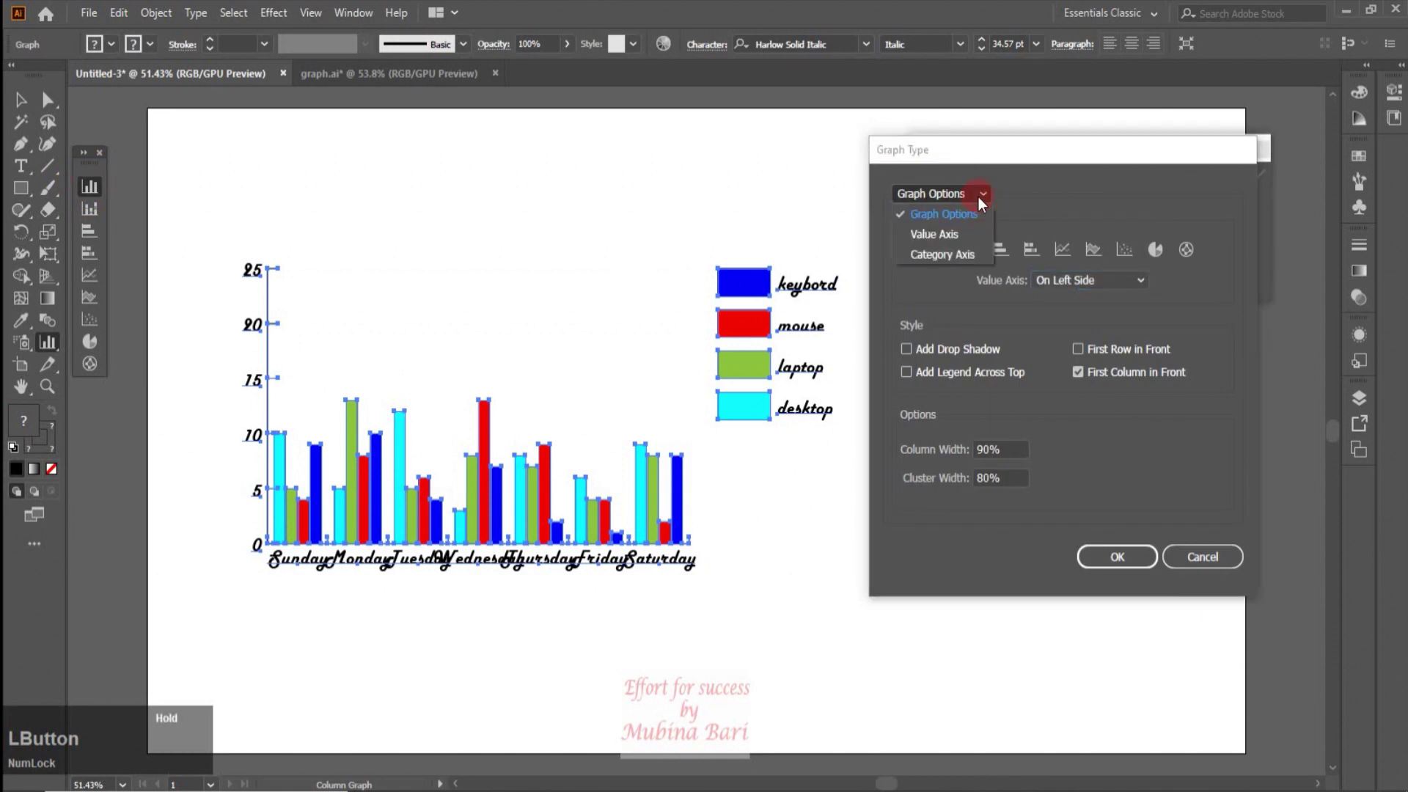
pyautogui.click(940, 255)
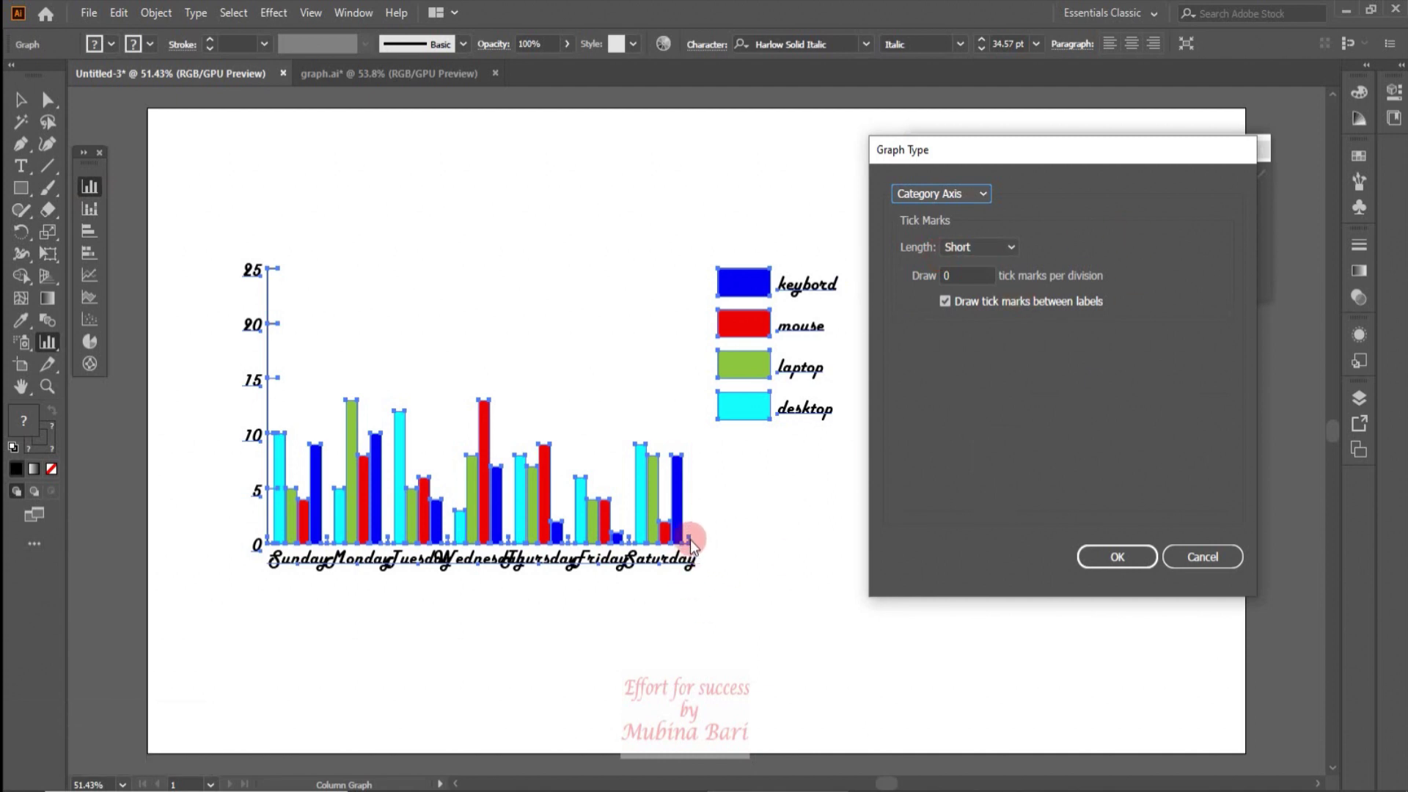
pyautogui.click(1009, 245)
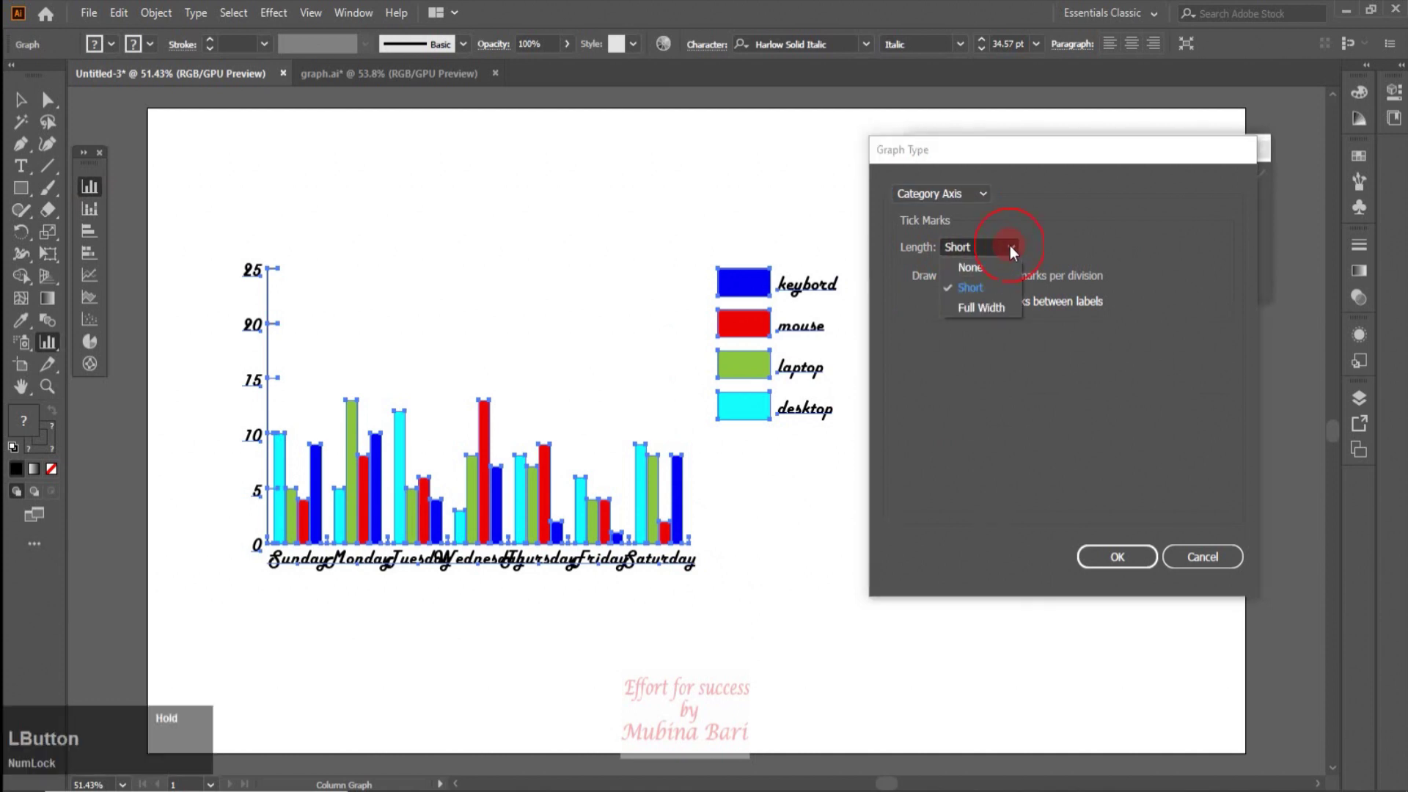
pyautogui.click(988, 305)
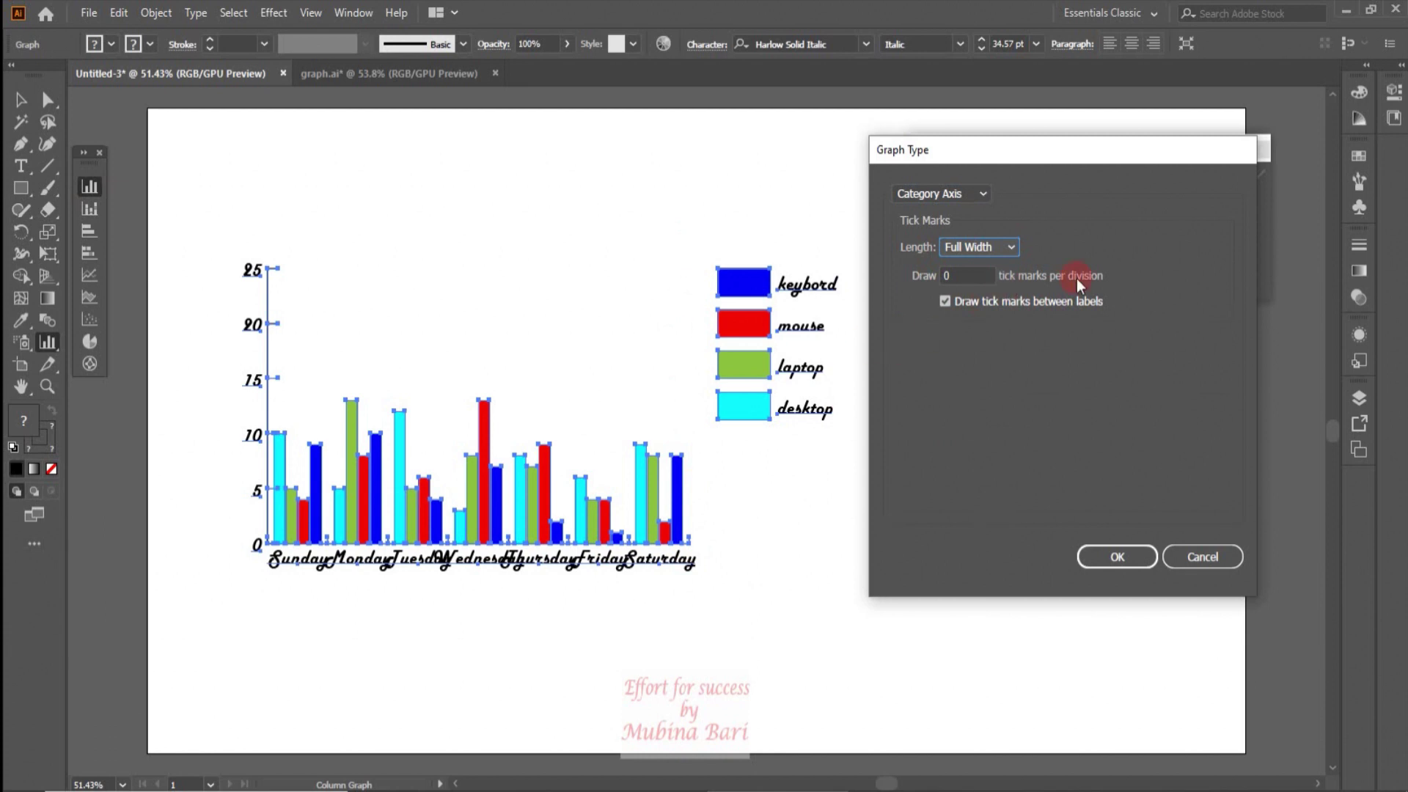
pyautogui.click(997, 300)
pyautogui.click(983, 301)
pyautogui.click(946, 276)
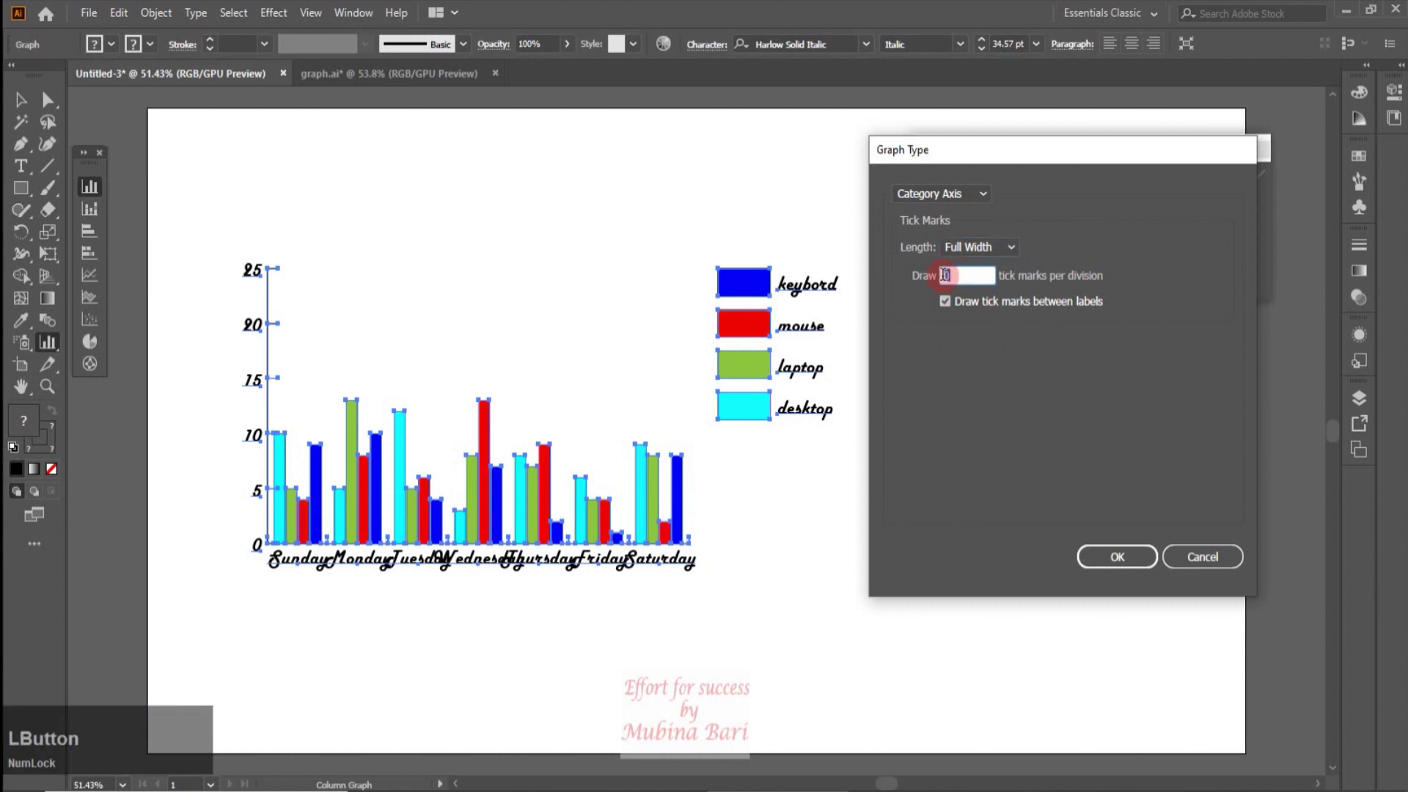
pyautogui.write('4')
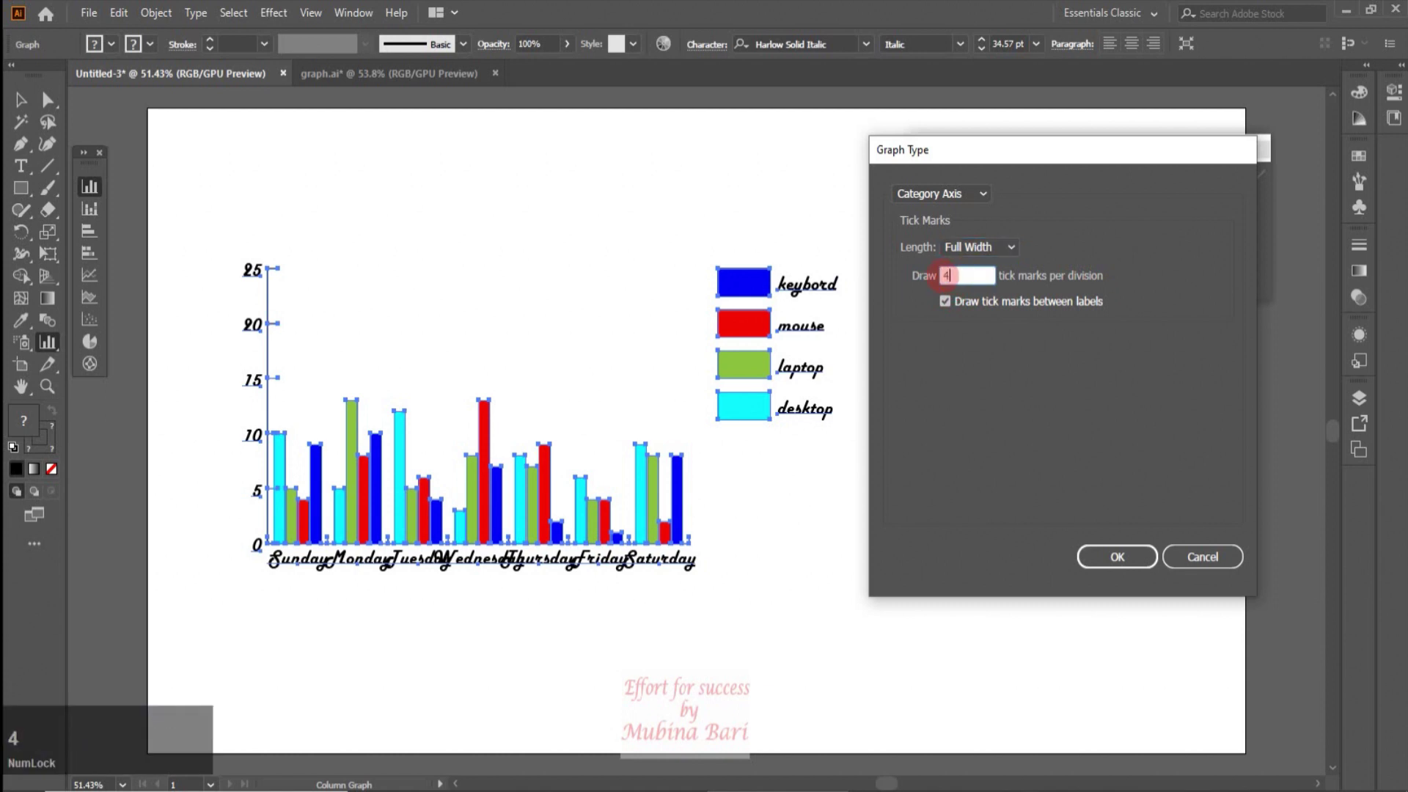
pyautogui.click(1110, 557)
pyautogui.click(1110, 557)
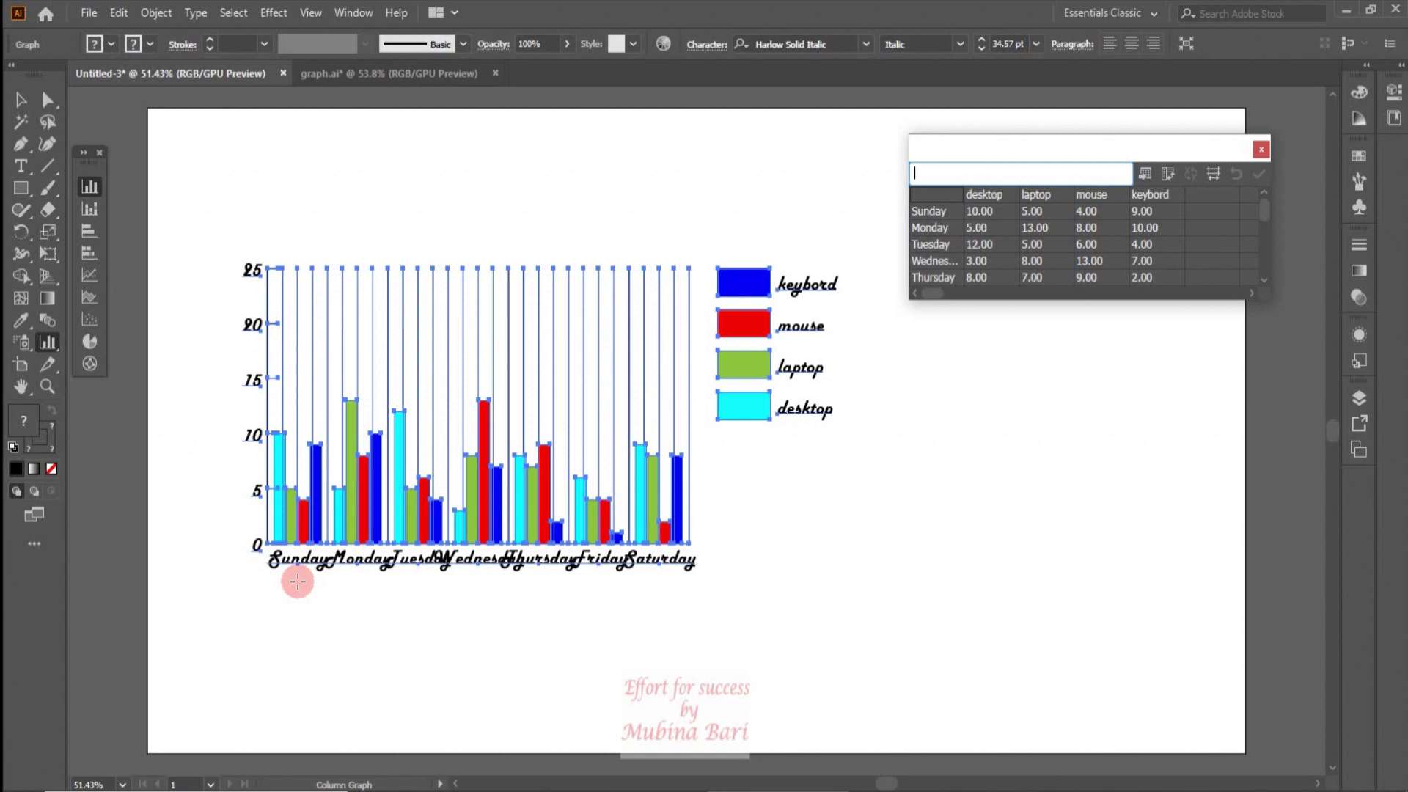
# - Set the category axis tick marks to Short length with 0 per division and apply it to the graph
pyautogui.click(91, 187)
pyautogui.click(91, 187)
pyautogui.click(975, 196)
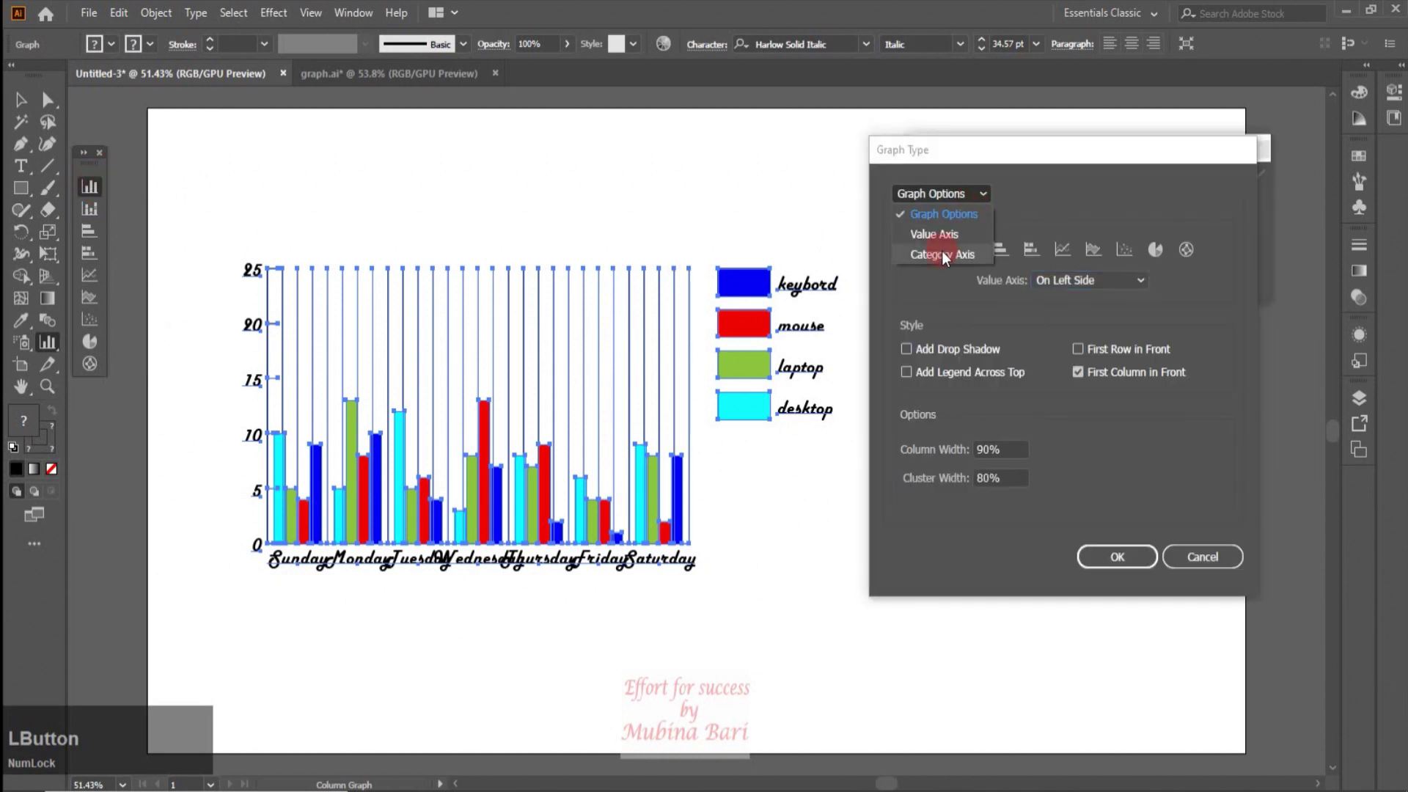
pyautogui.click(943, 254)
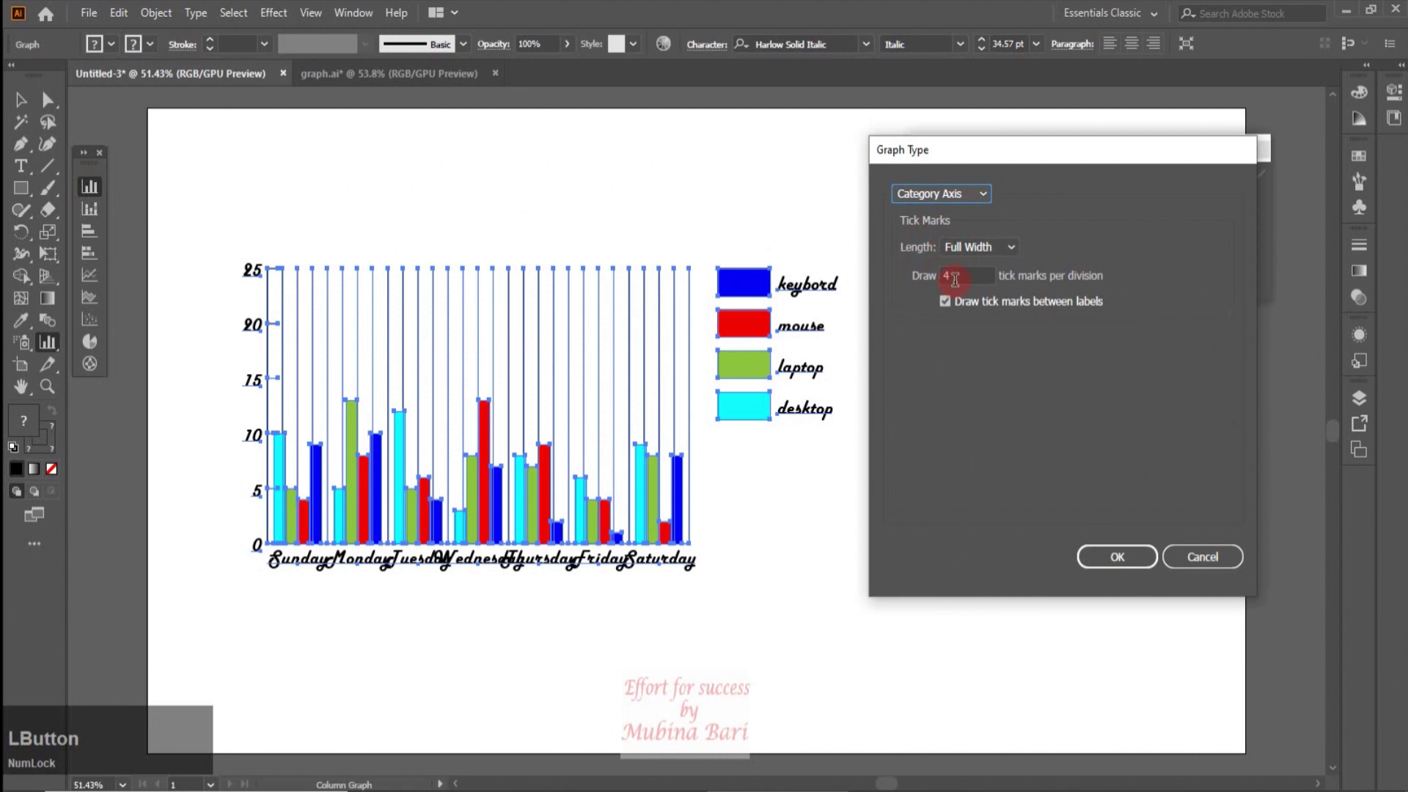
pyautogui.moveTo(946, 276); pyautogui.dragTo(933, 276)
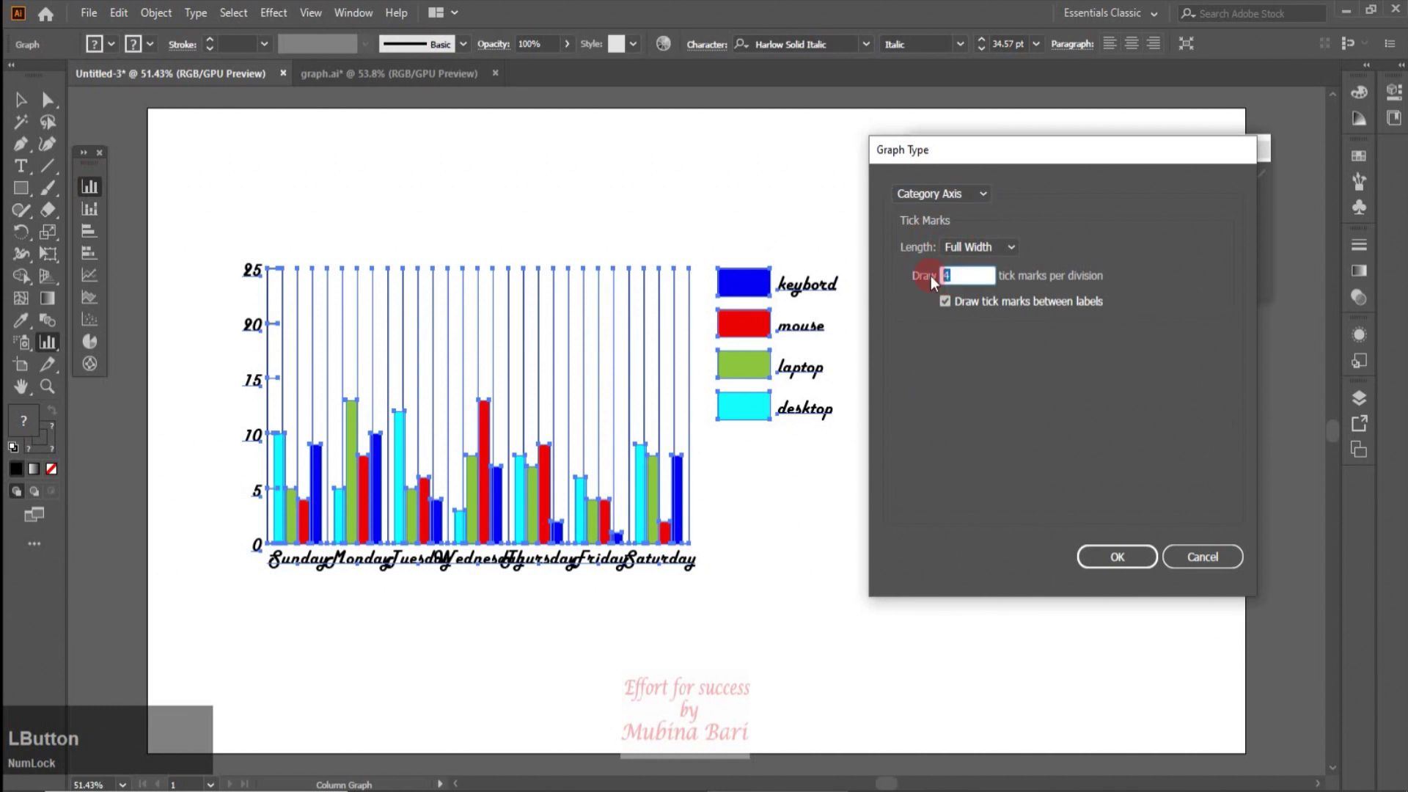
pyautogui.write('0')
pyautogui.click(1015, 245)
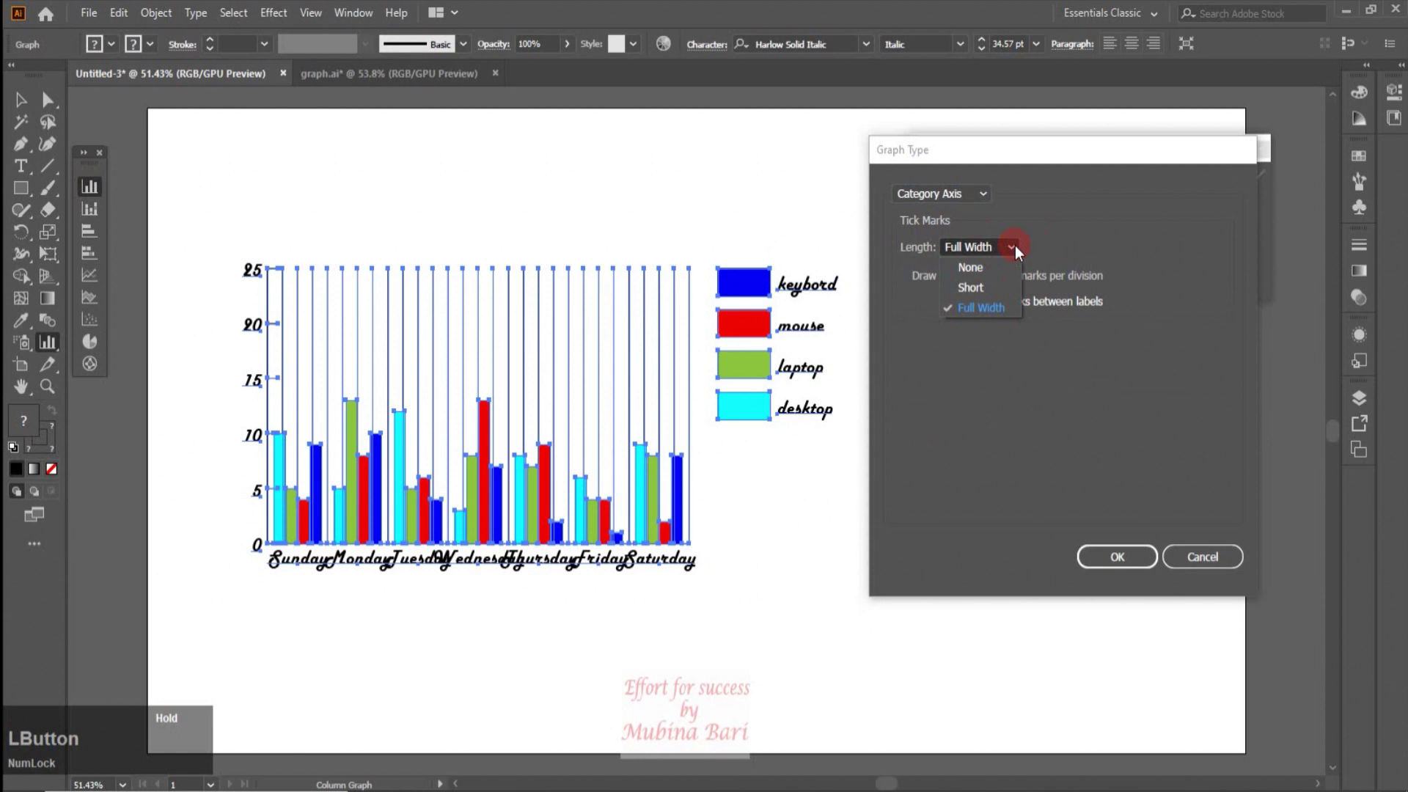
pyautogui.click(979, 288)
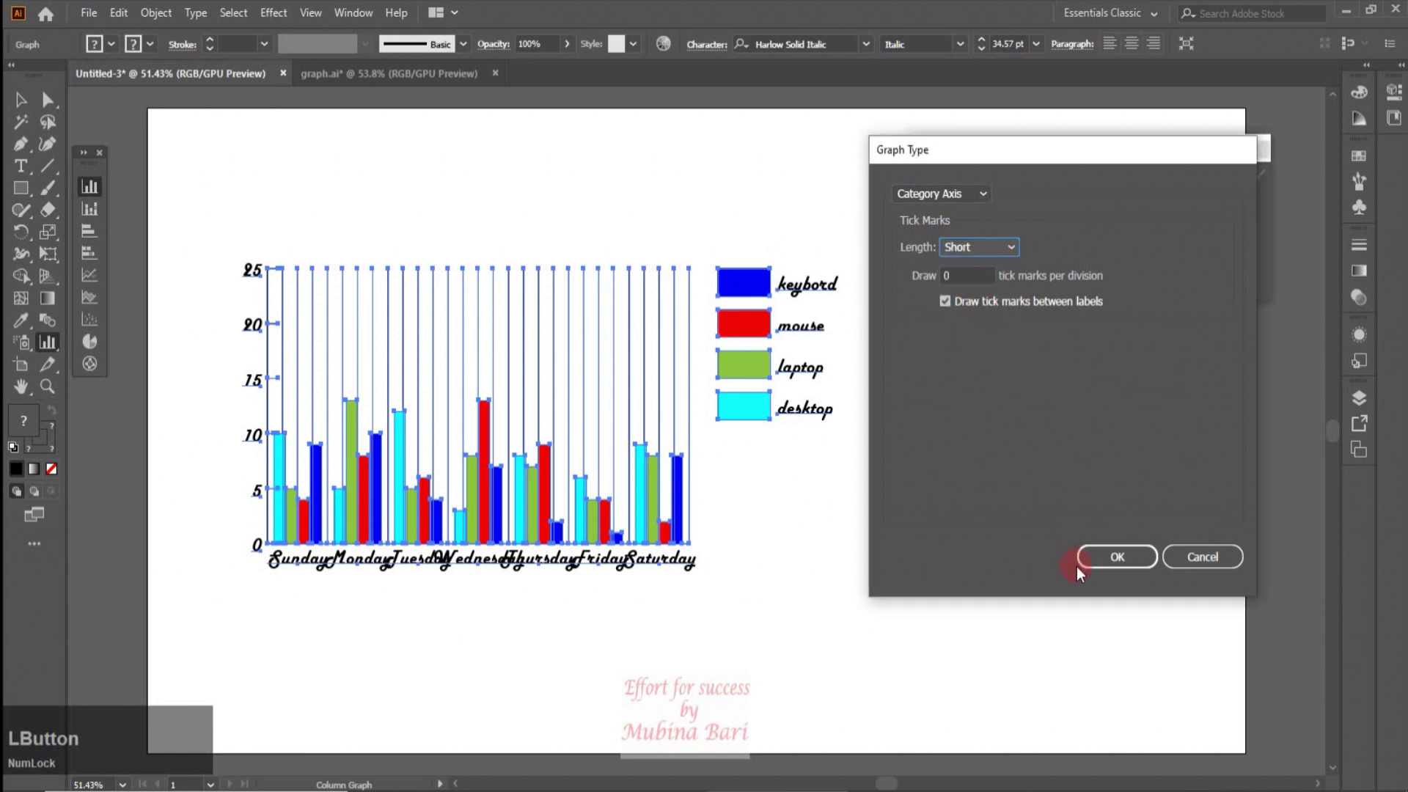
pyautogui.click(1120, 559)
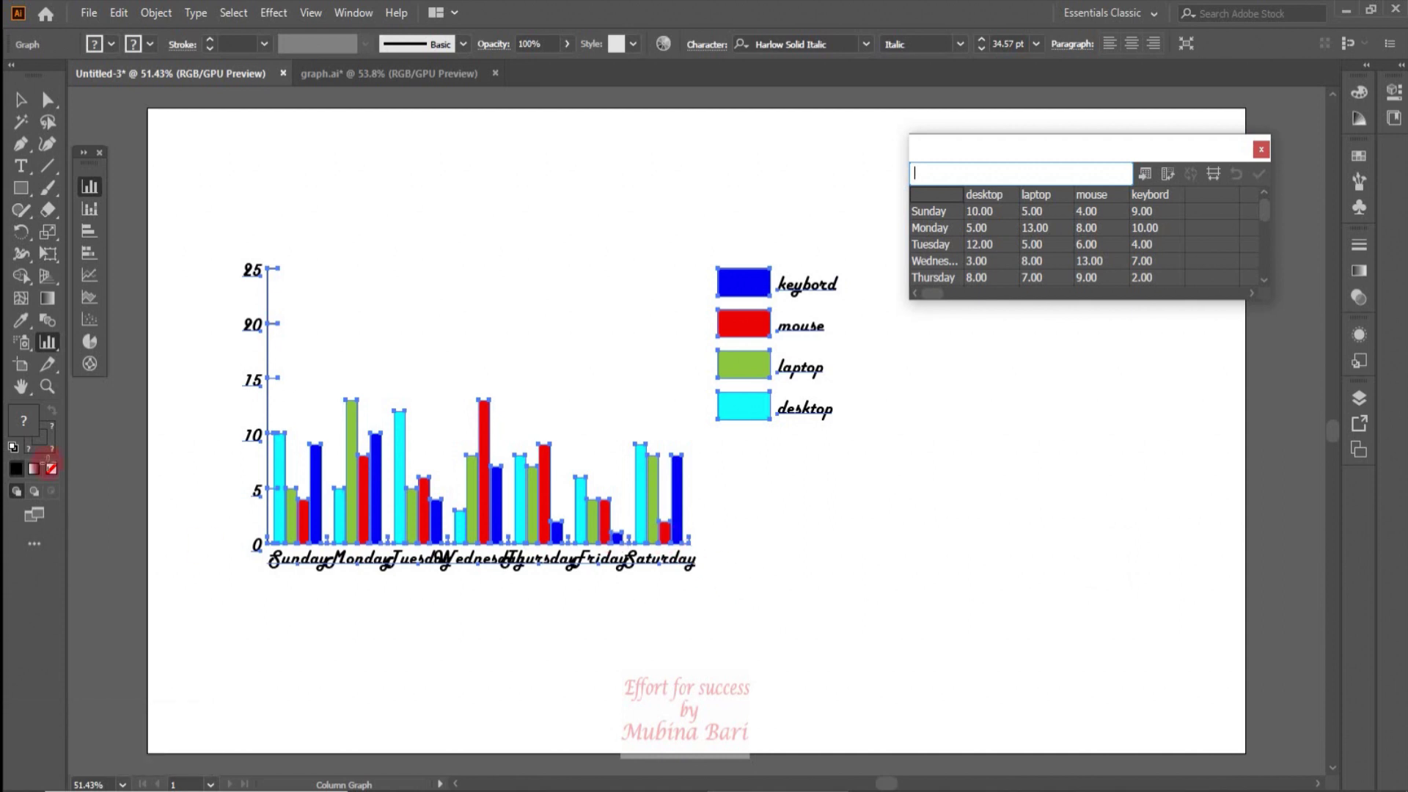
# - Enable Add Drop Shadow, Add Legend Across Top and First Row in Front in the column graph's style options
pyautogui.doubleClick(87, 188)
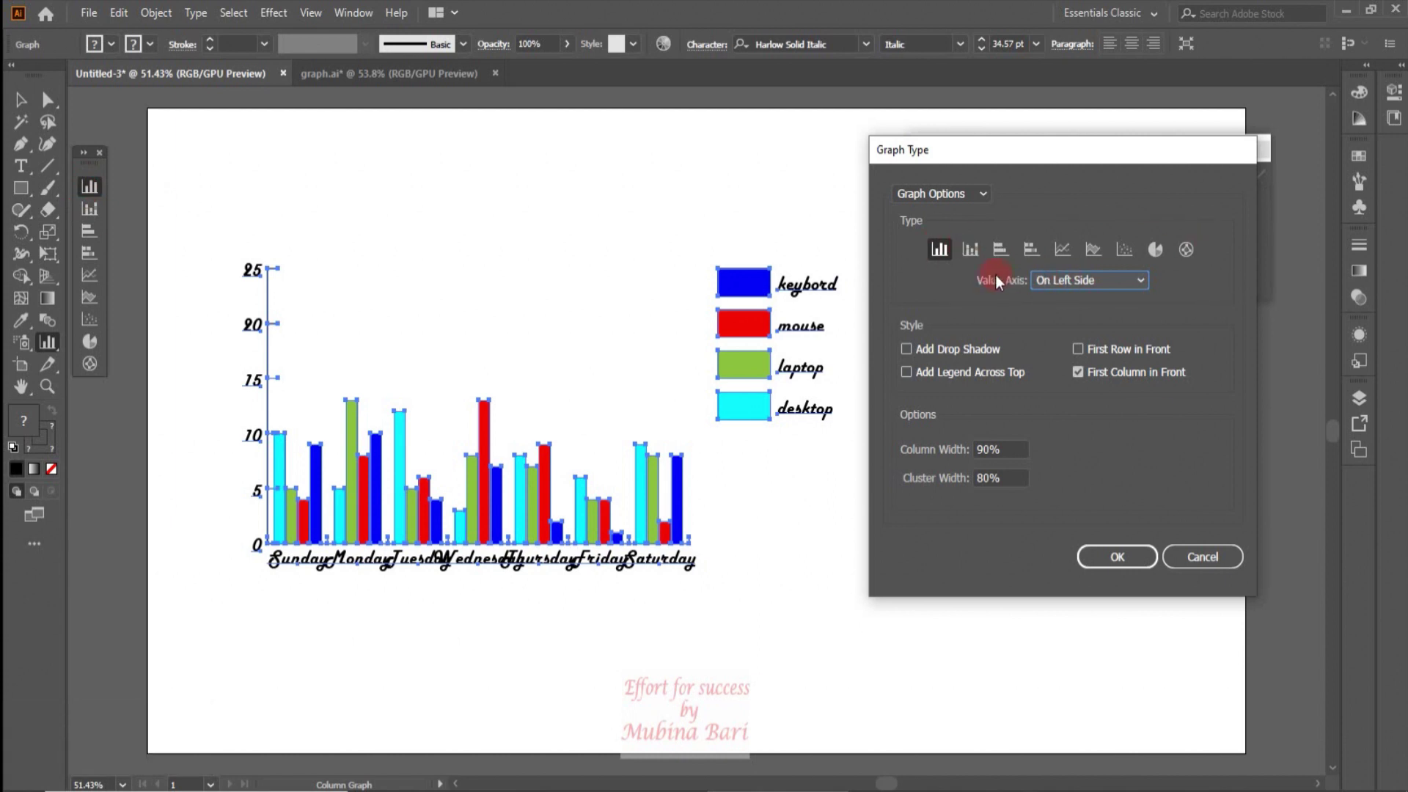
pyautogui.click(1143, 280)
pyautogui.click(1143, 280)
pyautogui.click(911, 349)
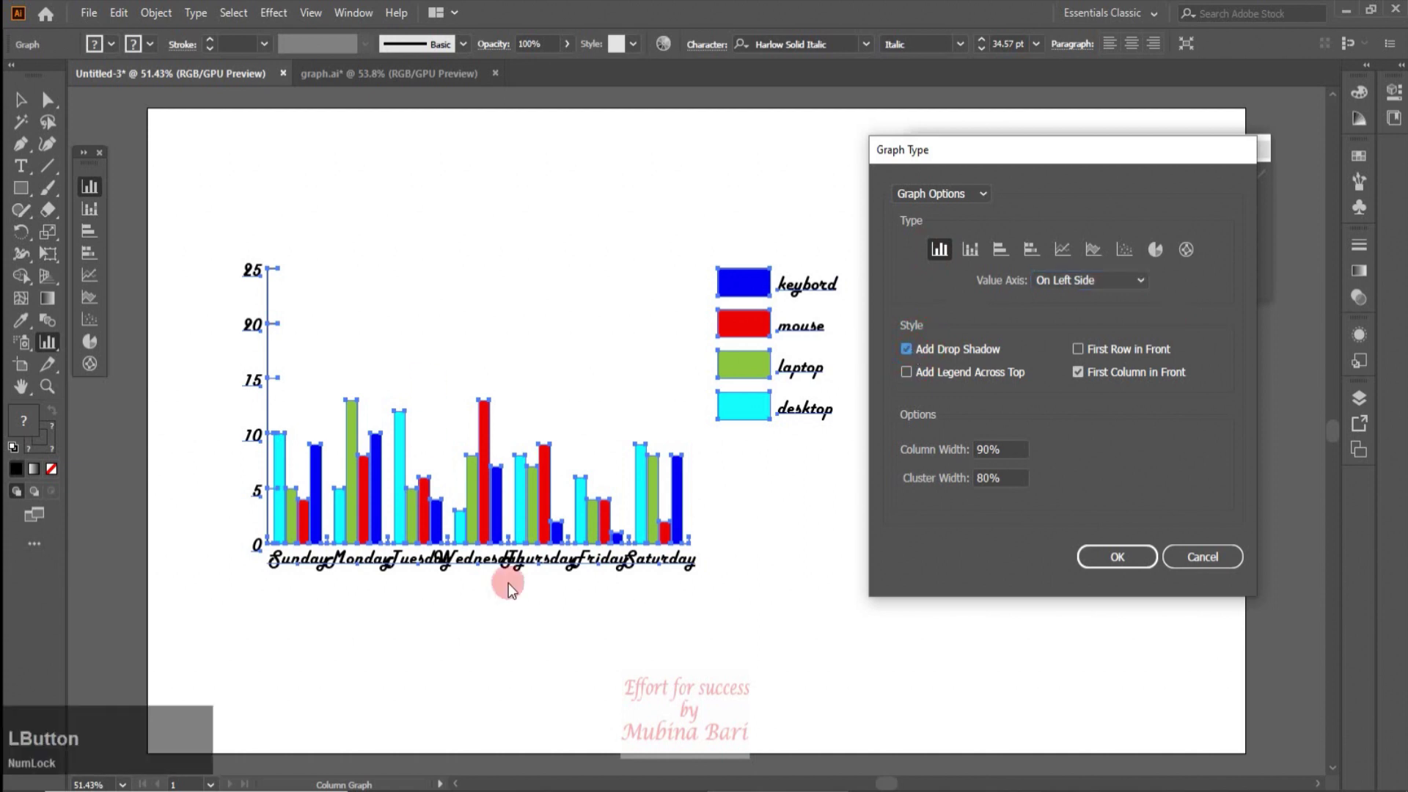
pyautogui.click(904, 362)
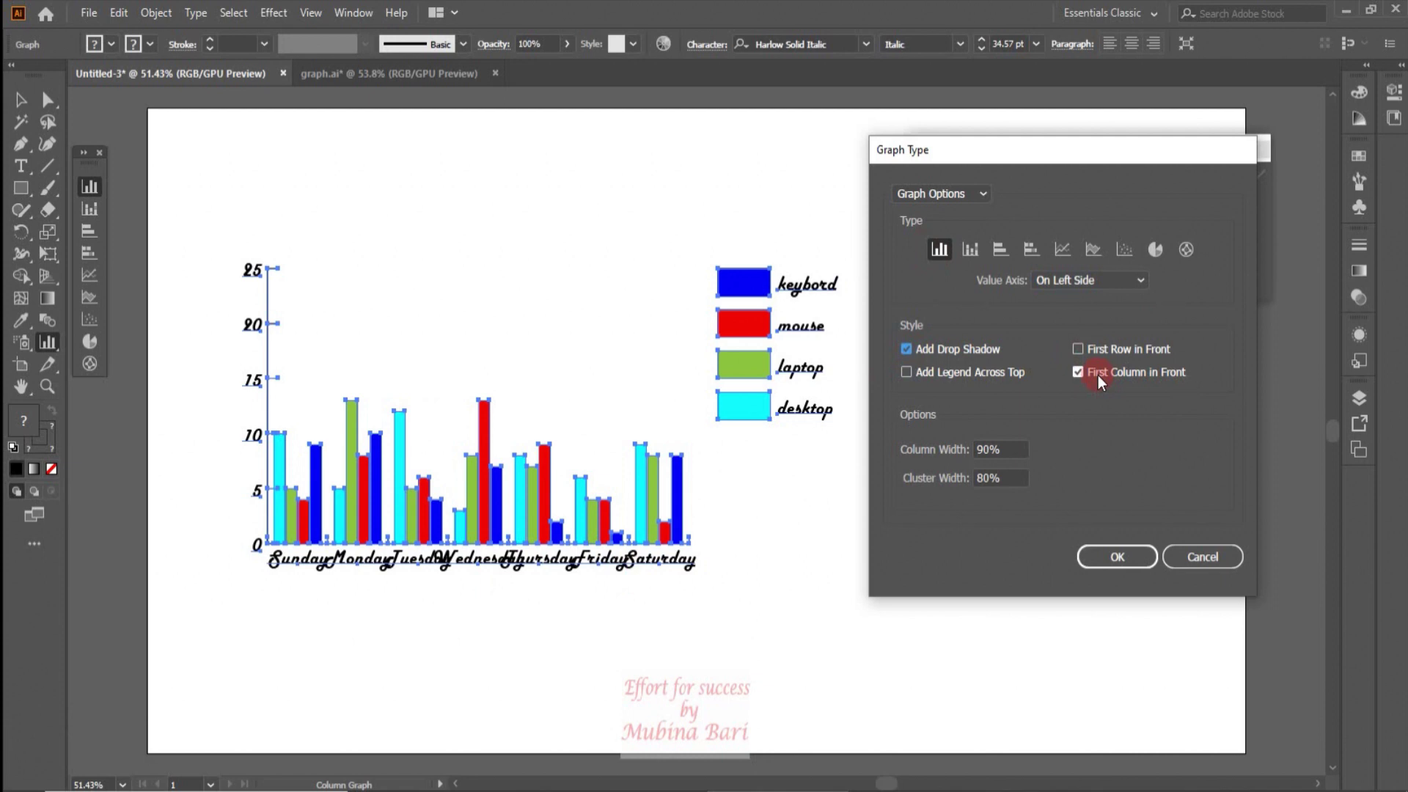
pyautogui.click(954, 377)
pyautogui.click(910, 371)
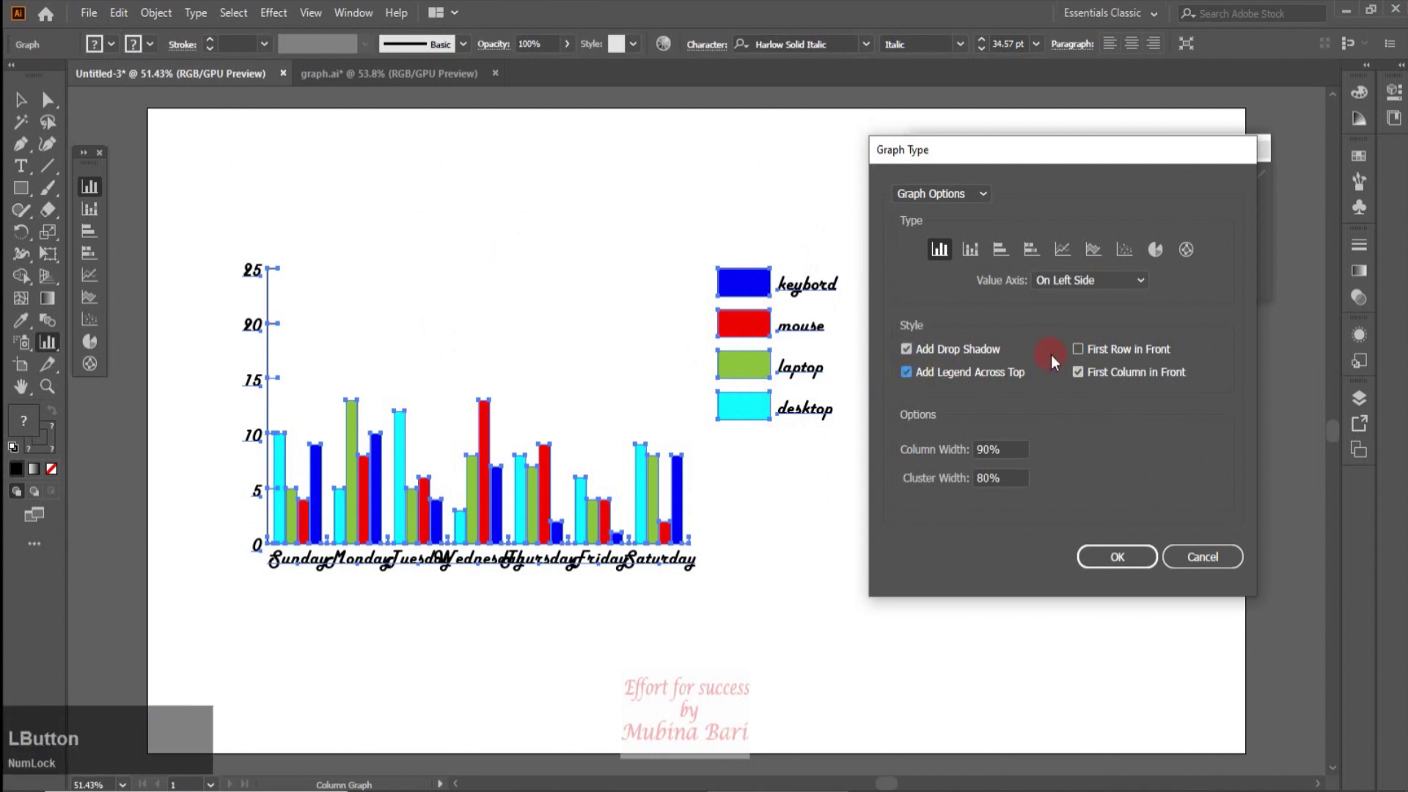
pyautogui.click(1078, 349)
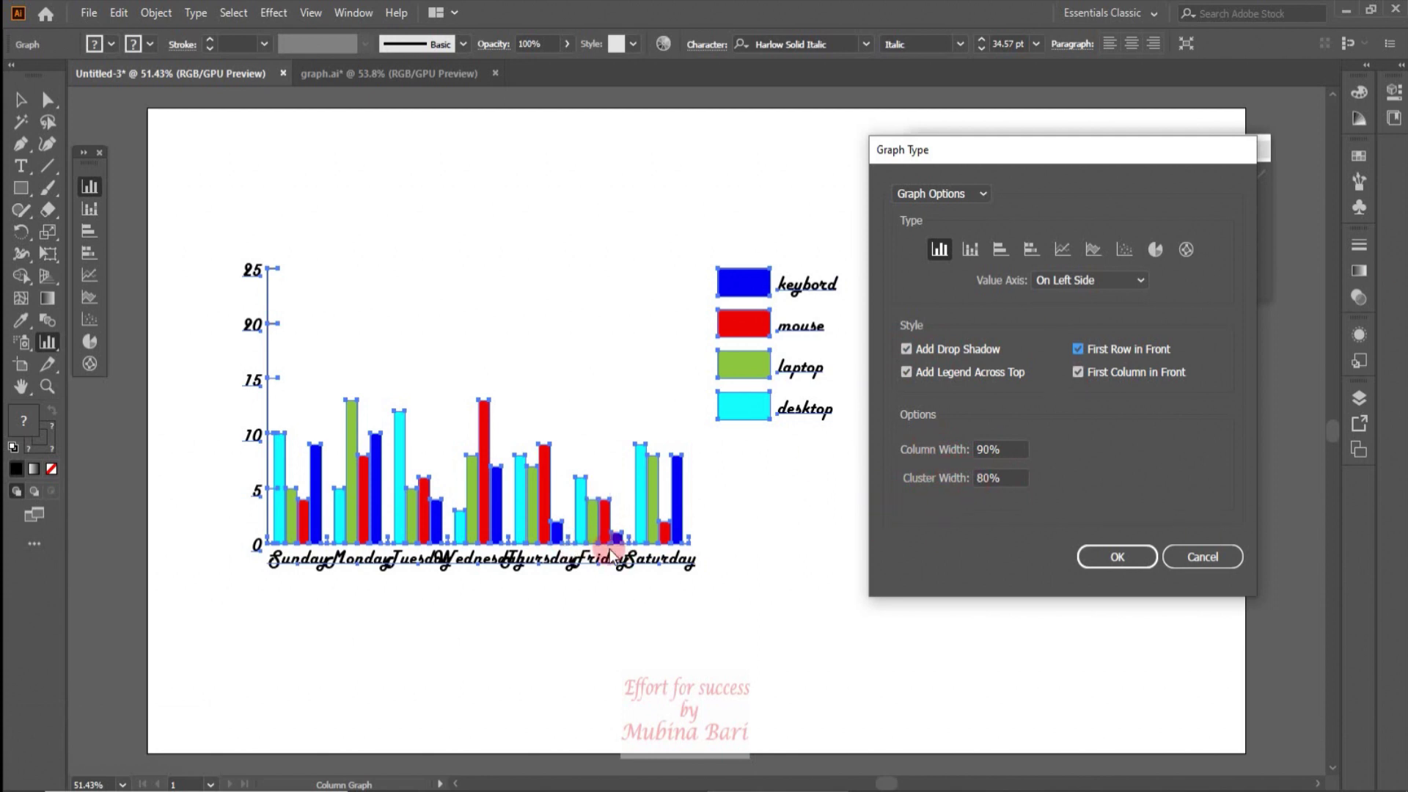
# - Set both the column width and the cluster width to 100% and apply the graph options
pyautogui.moveTo(997, 448); pyautogui.dragTo(971, 452)
pyautogui.write('100')
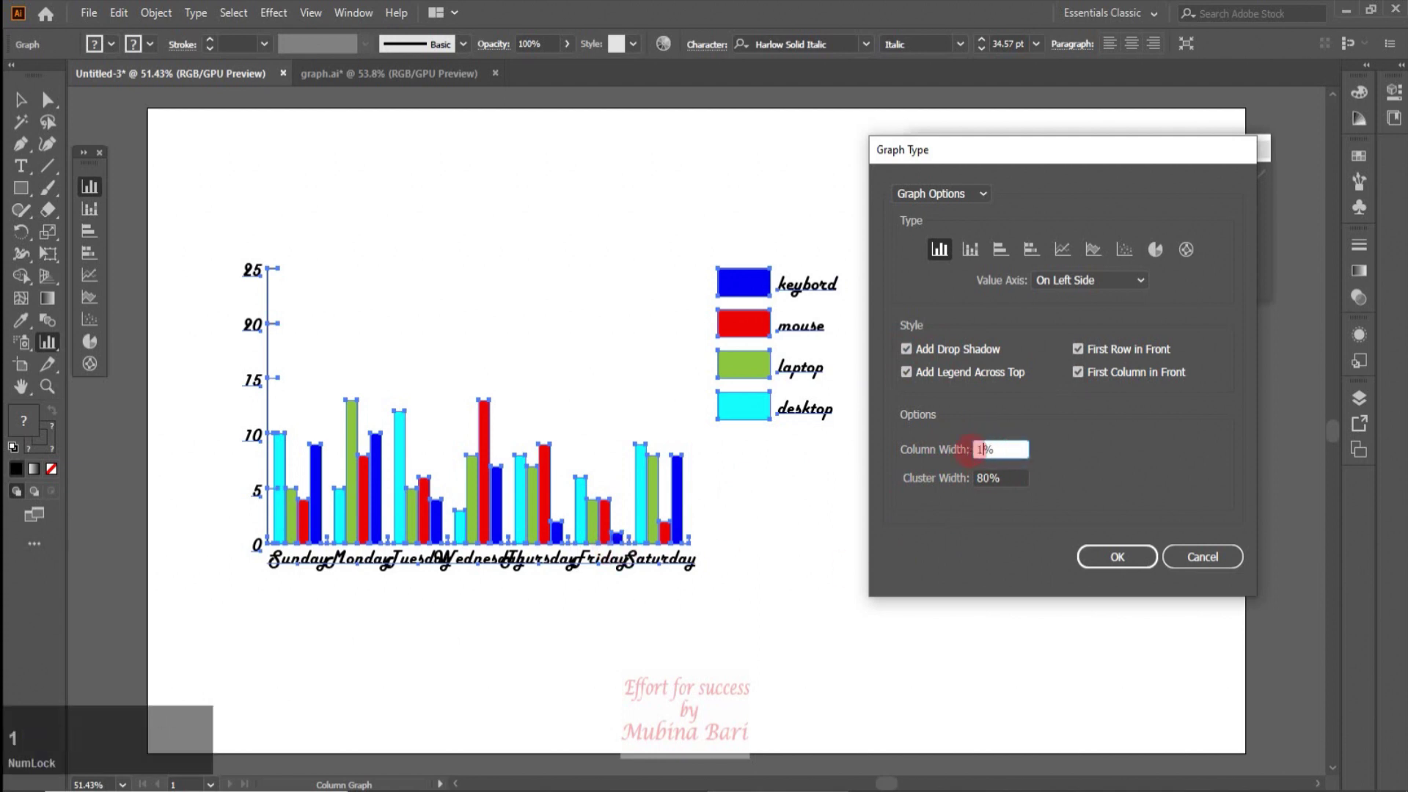
pyautogui.moveTo(991, 477); pyautogui.dragTo(970, 490)
pyautogui.write('100')
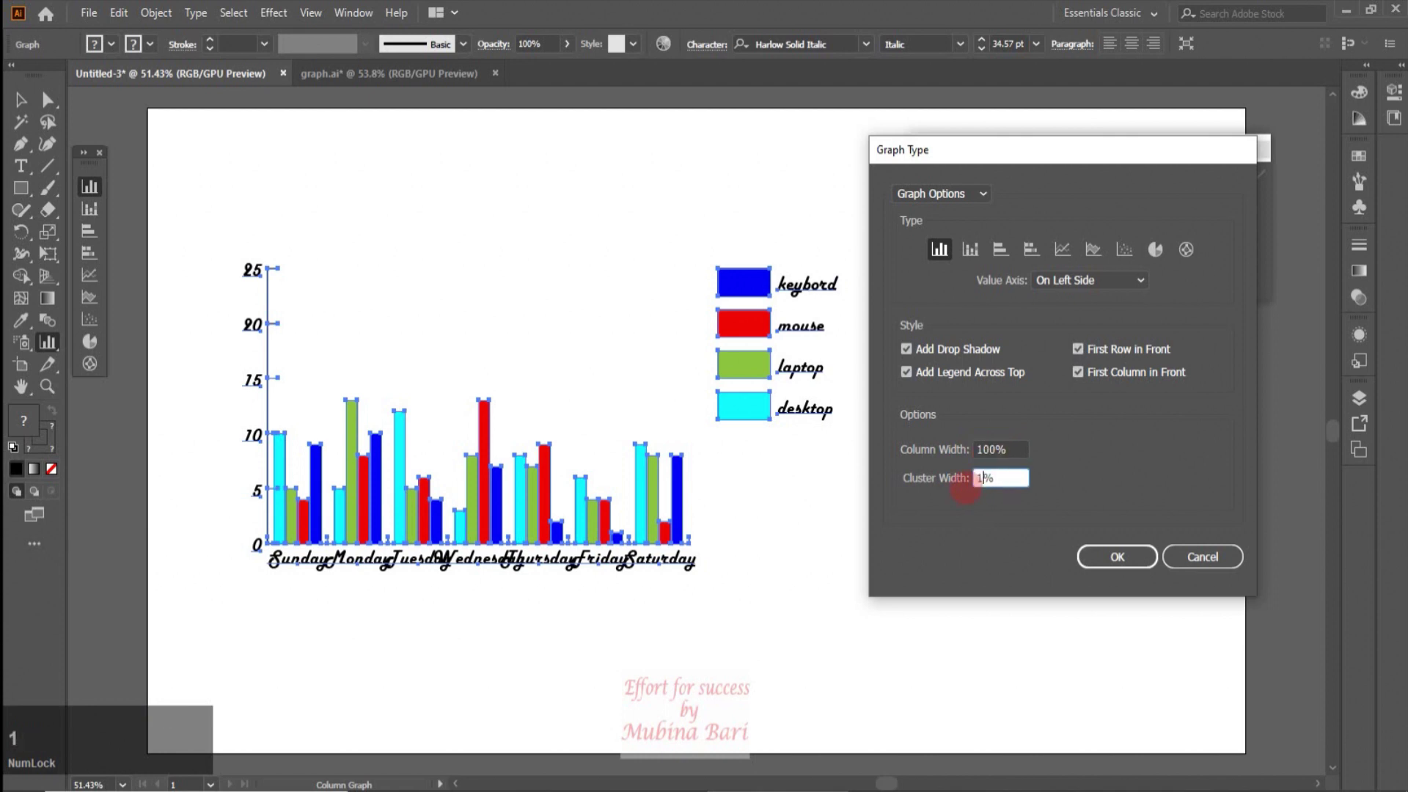
pyautogui.click(1115, 558)
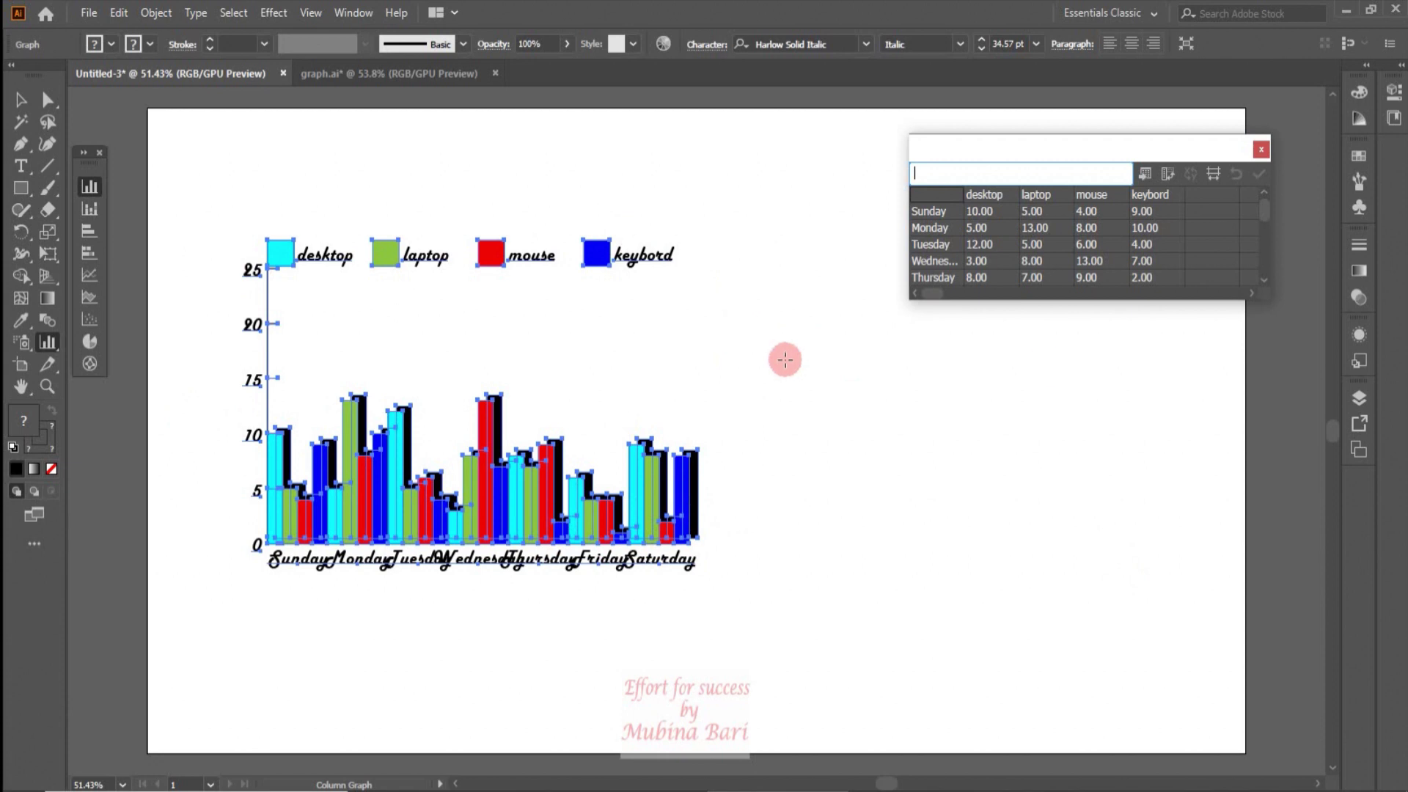
# - Remove the drop shadow from the column graph, set the cluster width to 80% and apply
pyautogui.doubleClick(97, 191)
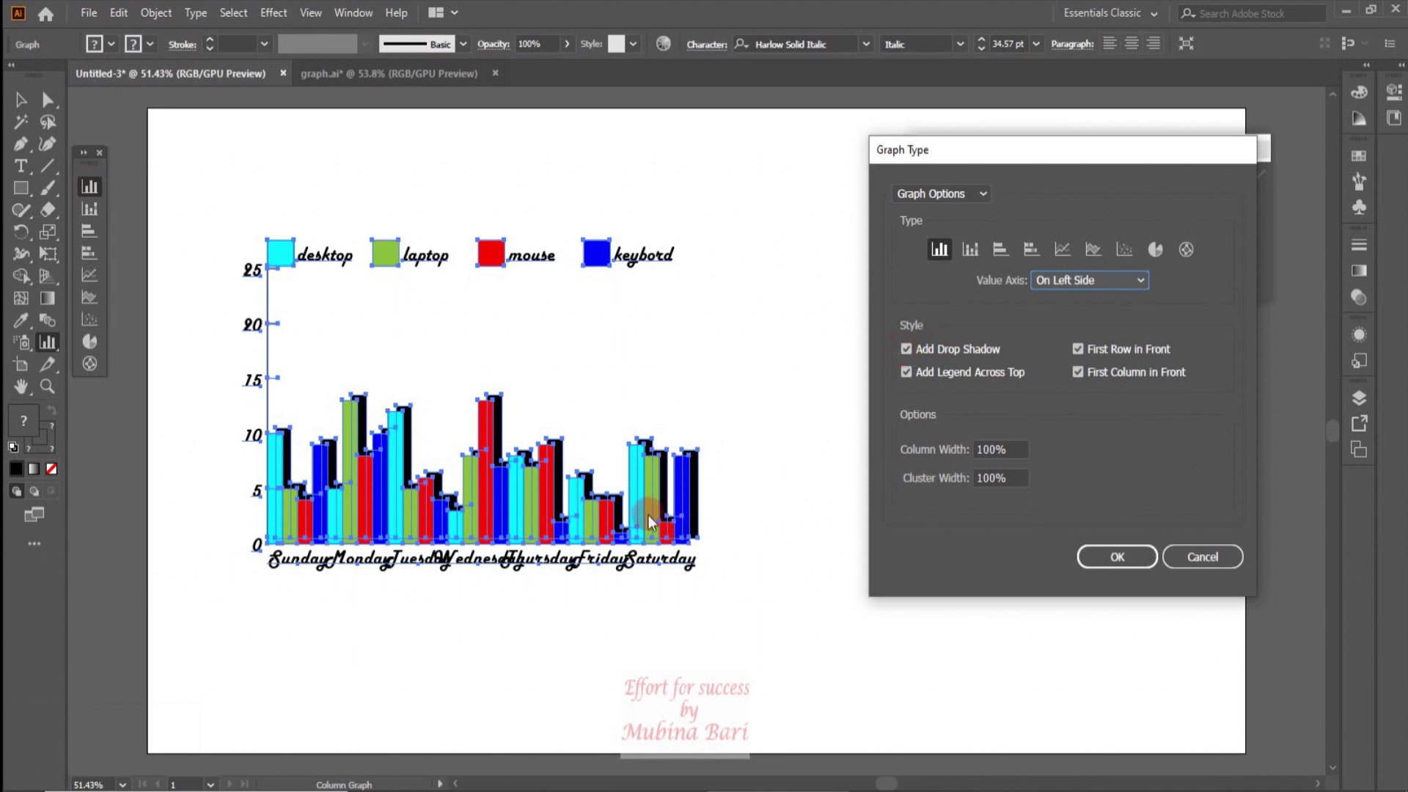
pyautogui.click(911, 347)
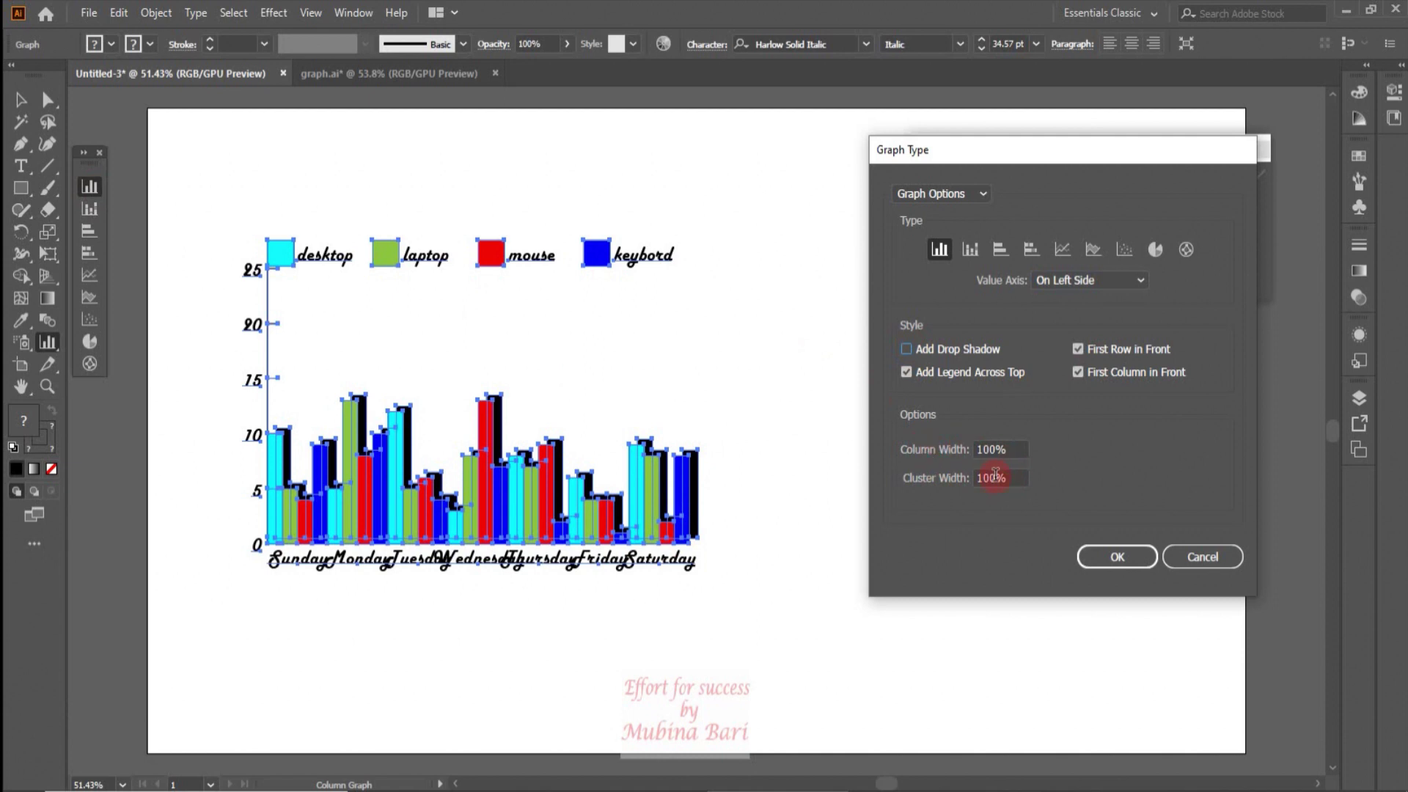
pyautogui.moveTo(999, 477); pyautogui.dragTo(975, 484)
pyautogui.write('80')
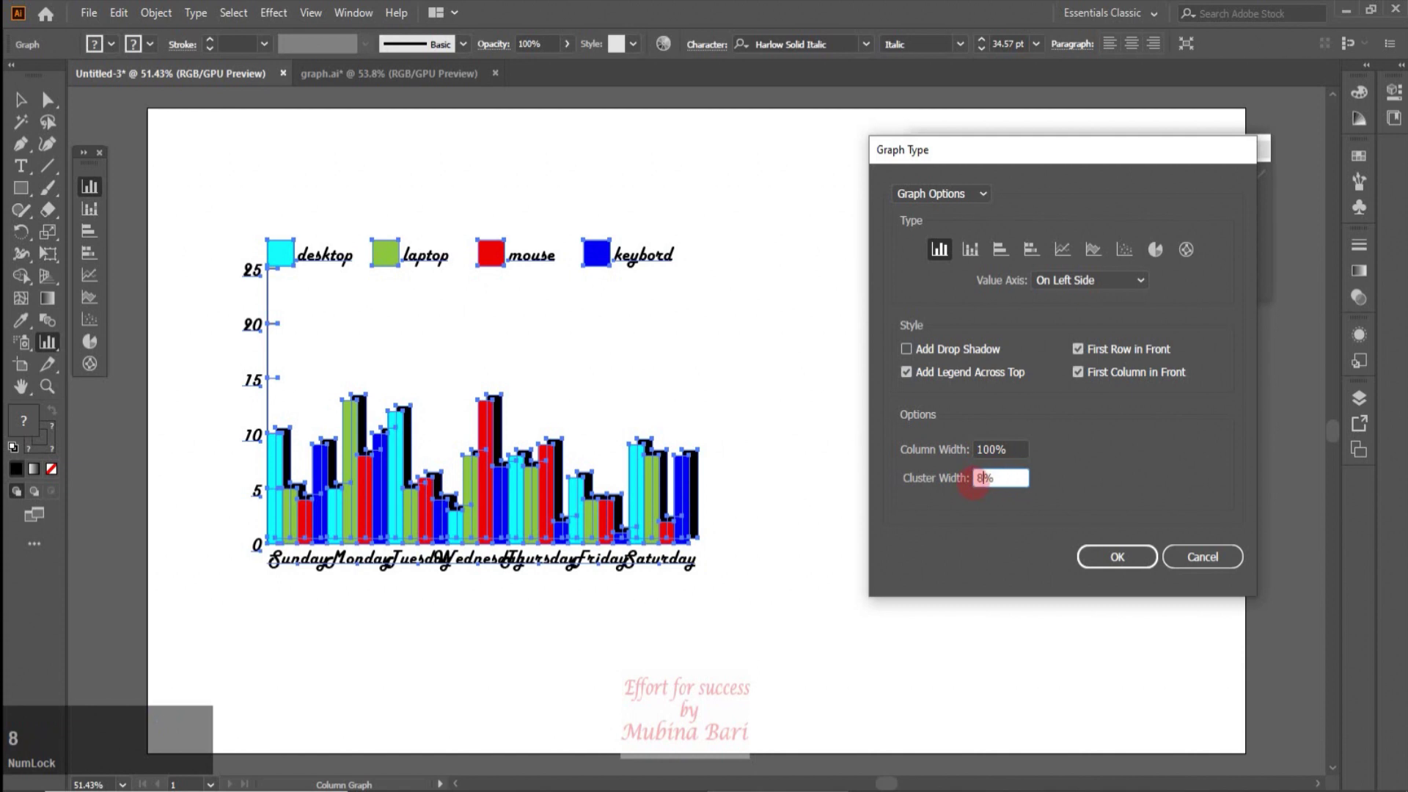
pyautogui.click(1095, 553)
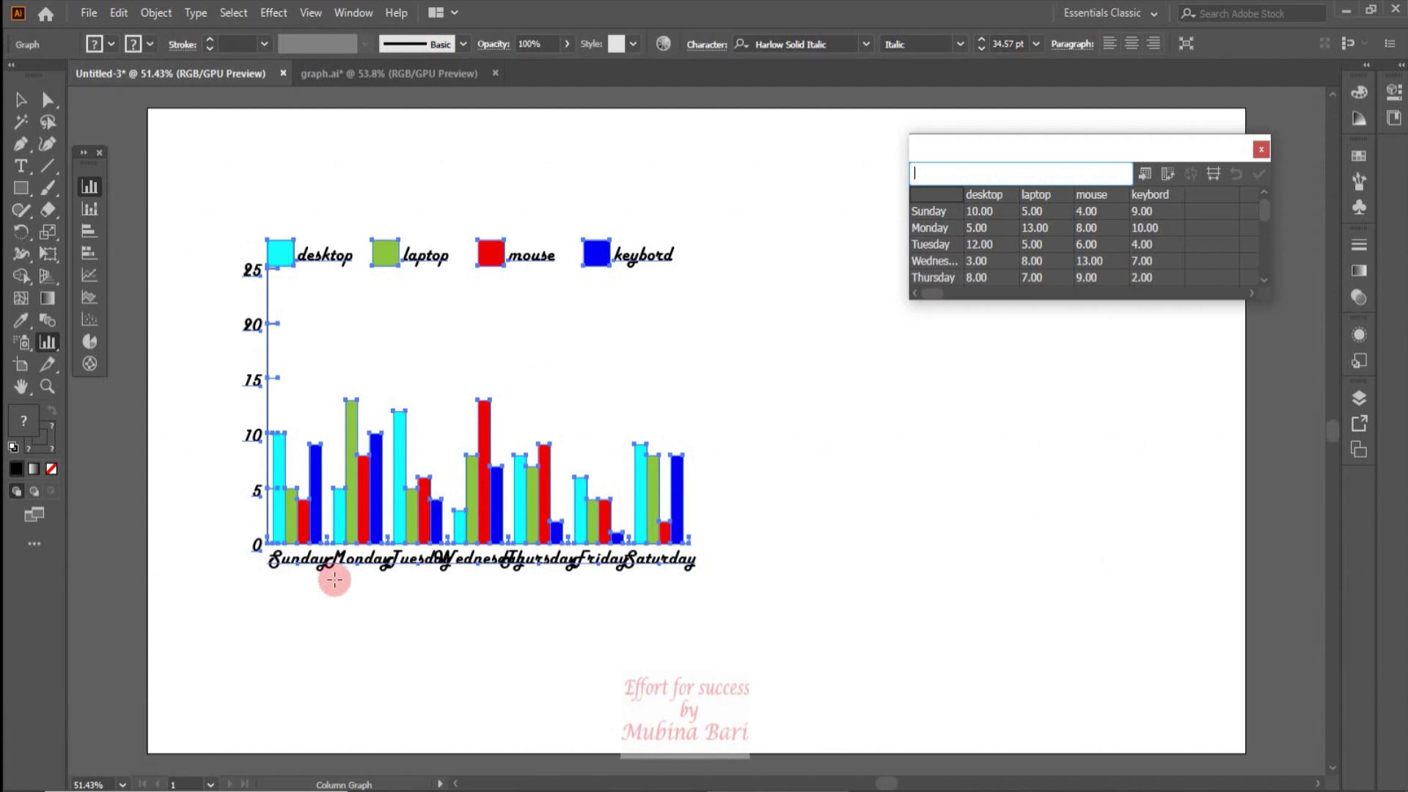
# - Examine the style and width options offered for the stacked column, bar and stacked bar graph types
pyautogui.click(85, 186)
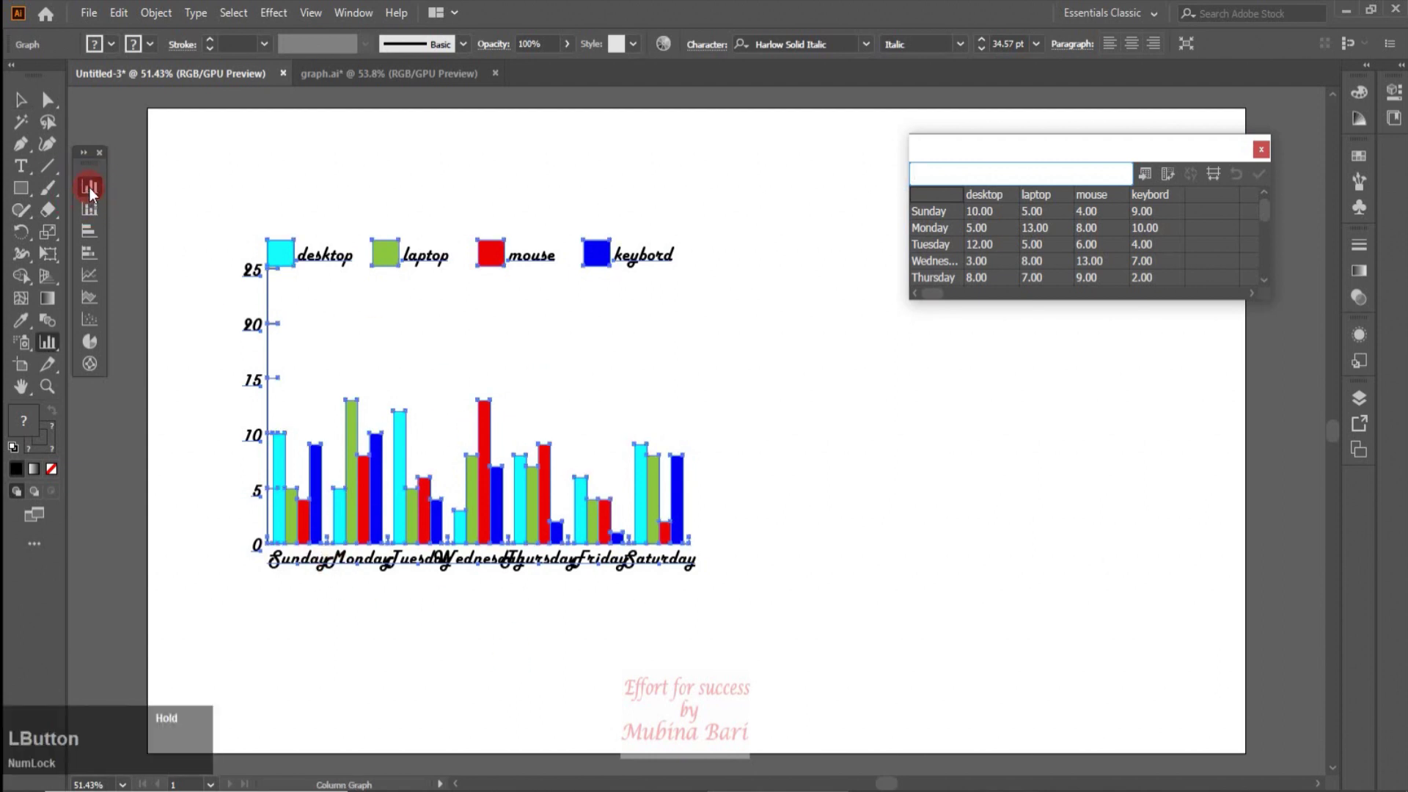
pyautogui.doubleClick(90, 187)
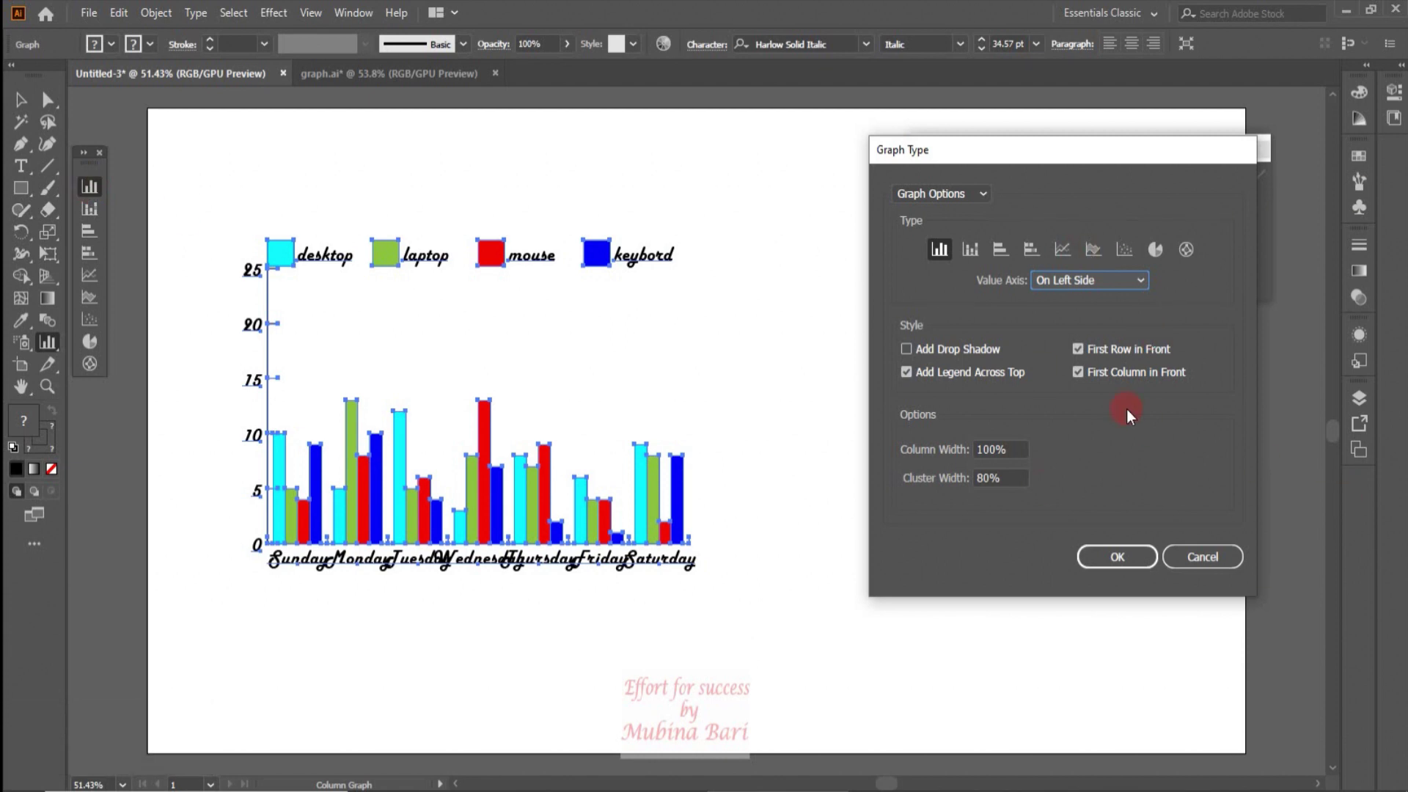
pyautogui.click(970, 251)
pyautogui.click(952, 351)
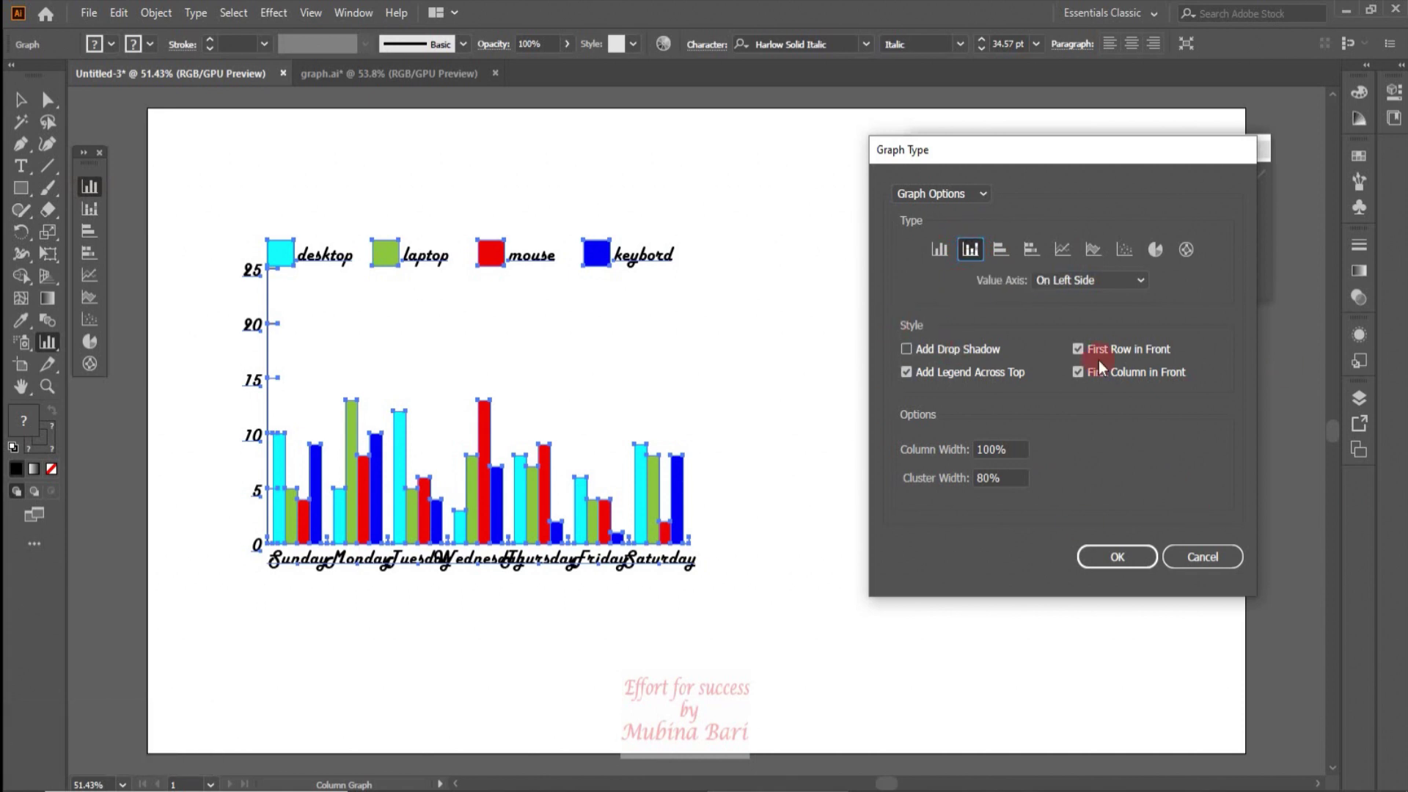
pyautogui.click(1001, 250)
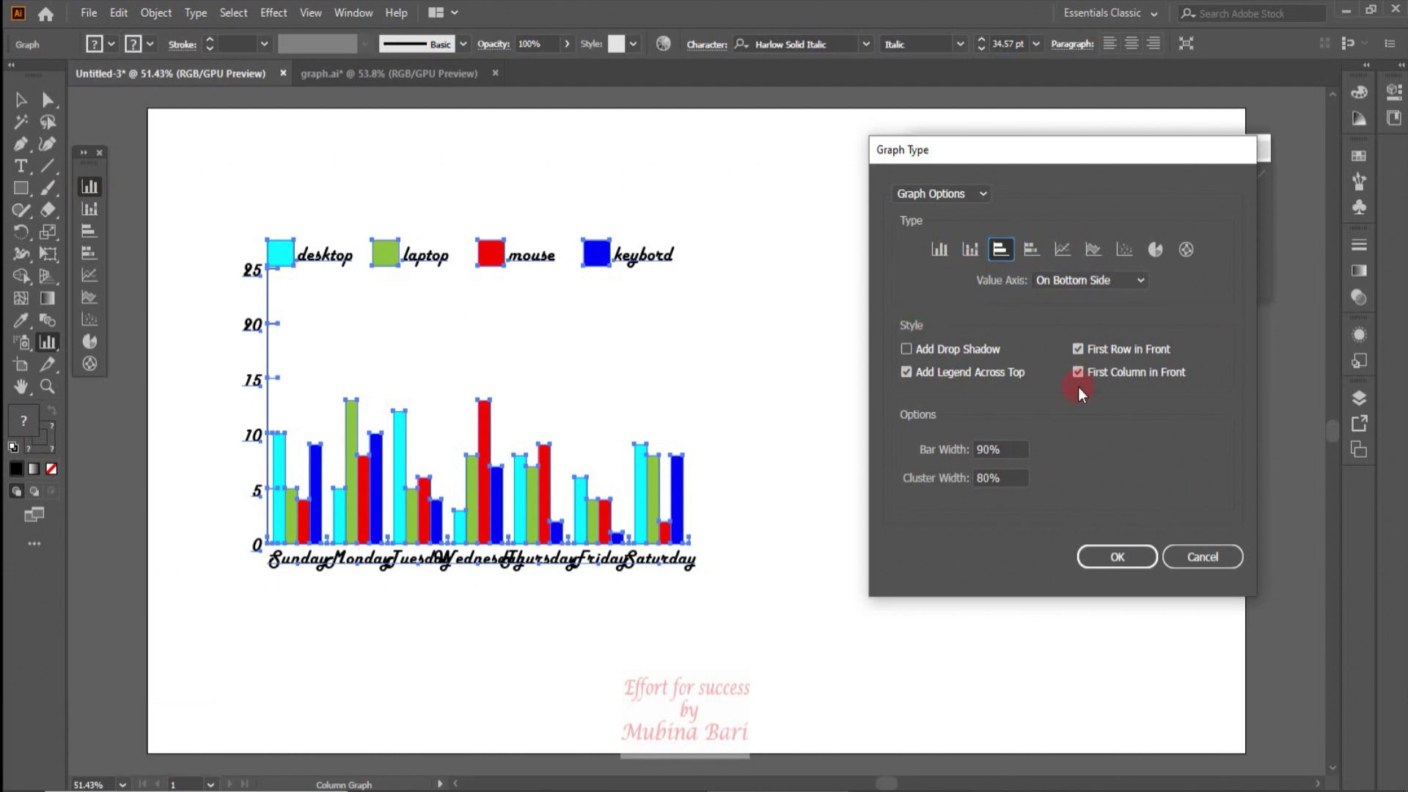
pyautogui.click(1034, 255)
pyautogui.click(1078, 349)
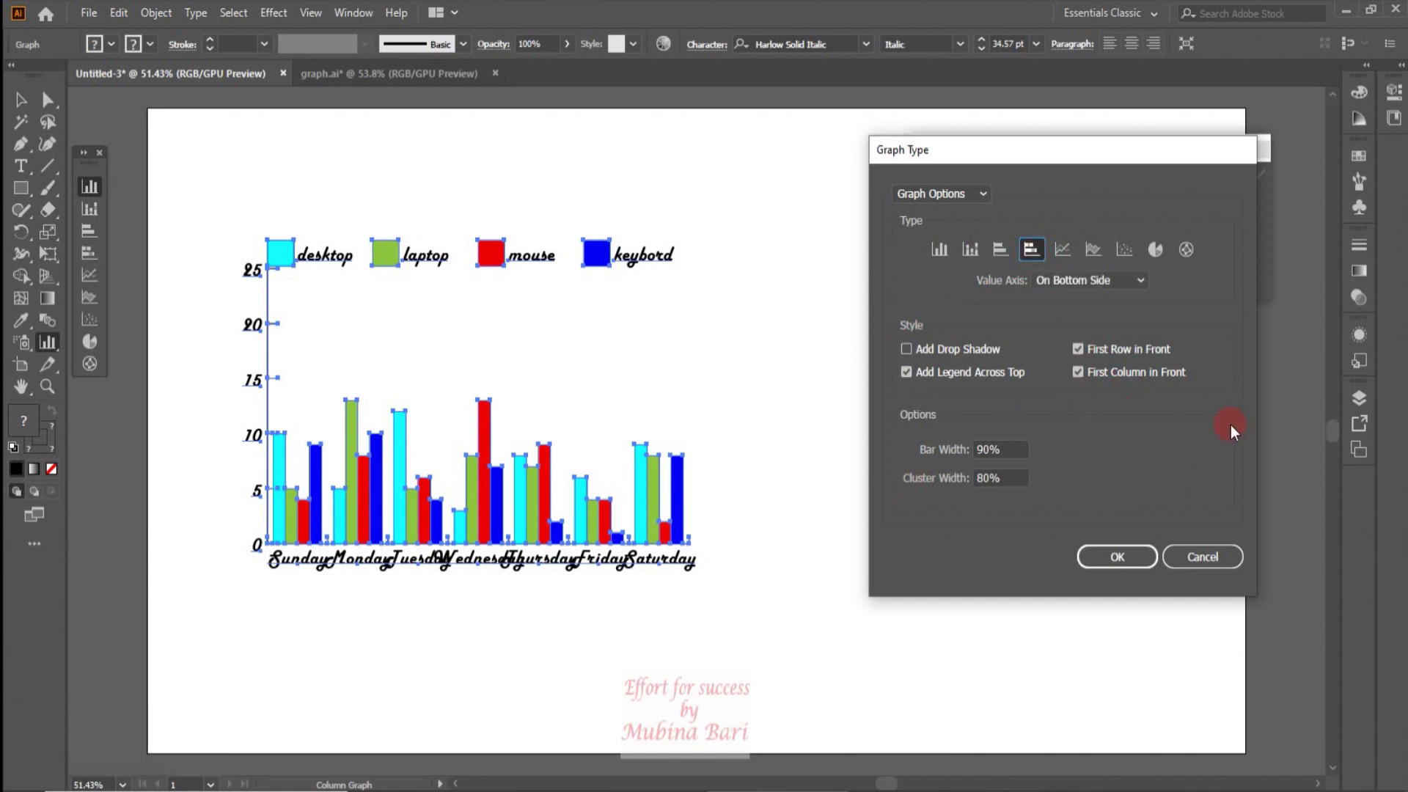
pyautogui.click(1040, 251)
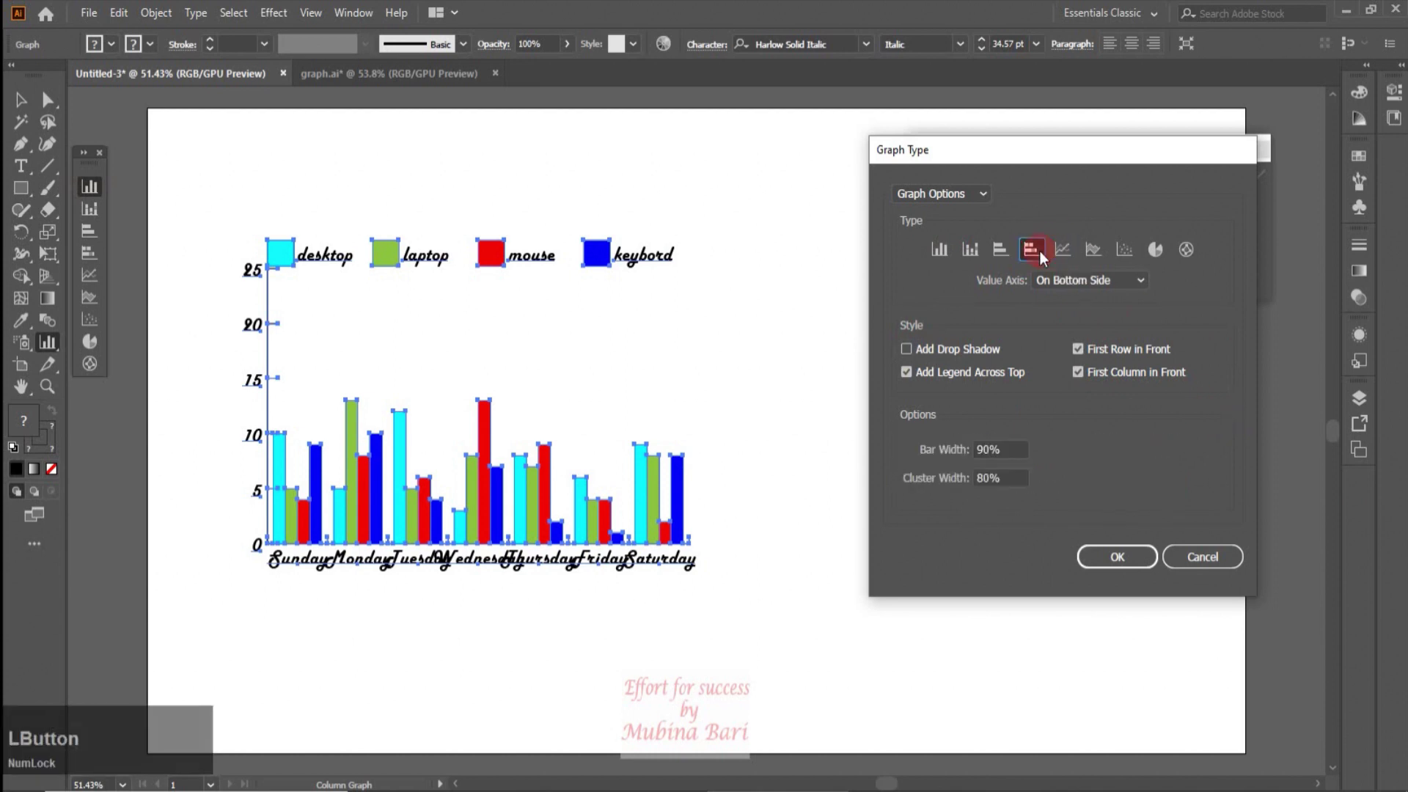
# - Convert the graph to a line graph with Edge-to-Edge Lines and 3 pt Draw Filled Lines enabled
pyautogui.click(1061, 250)
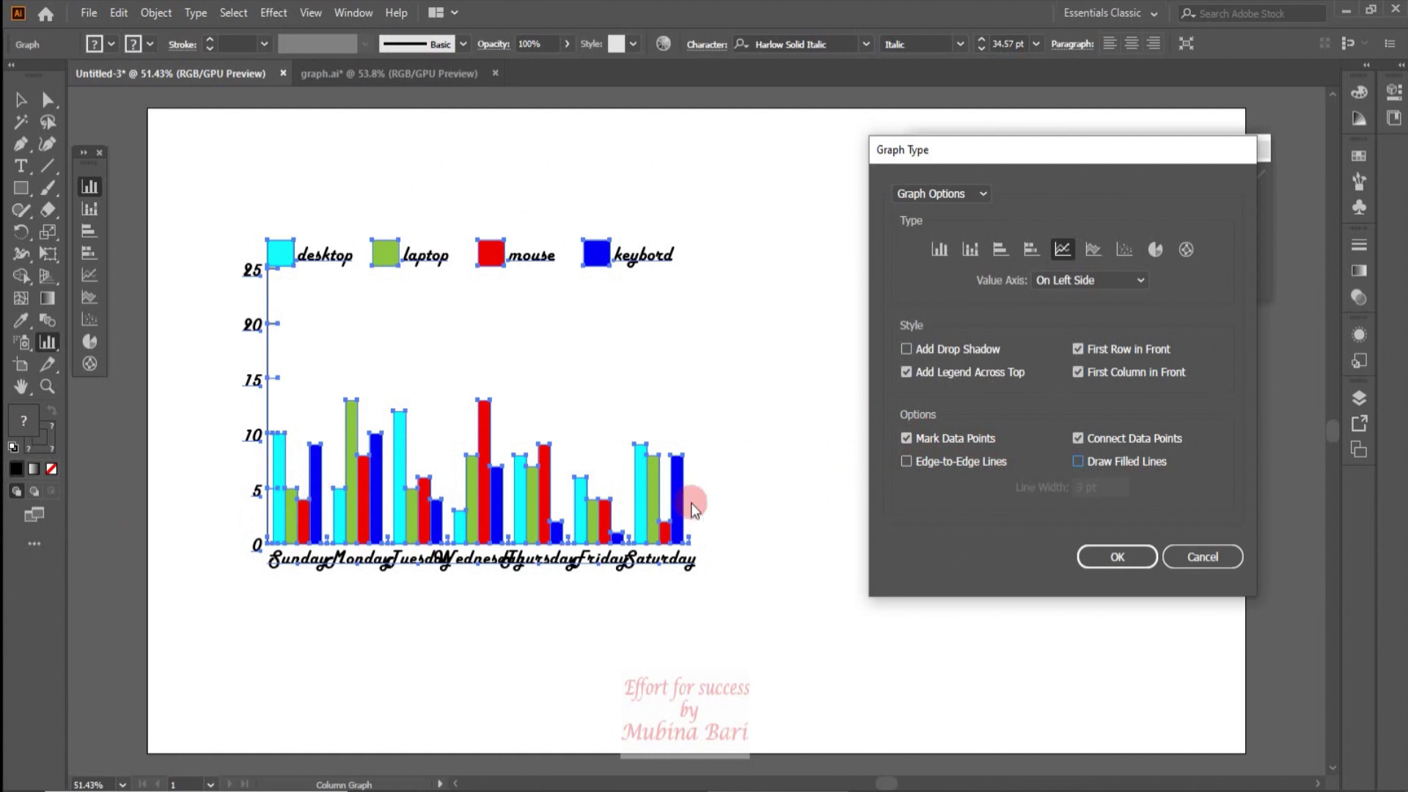
pyautogui.click(908, 462)
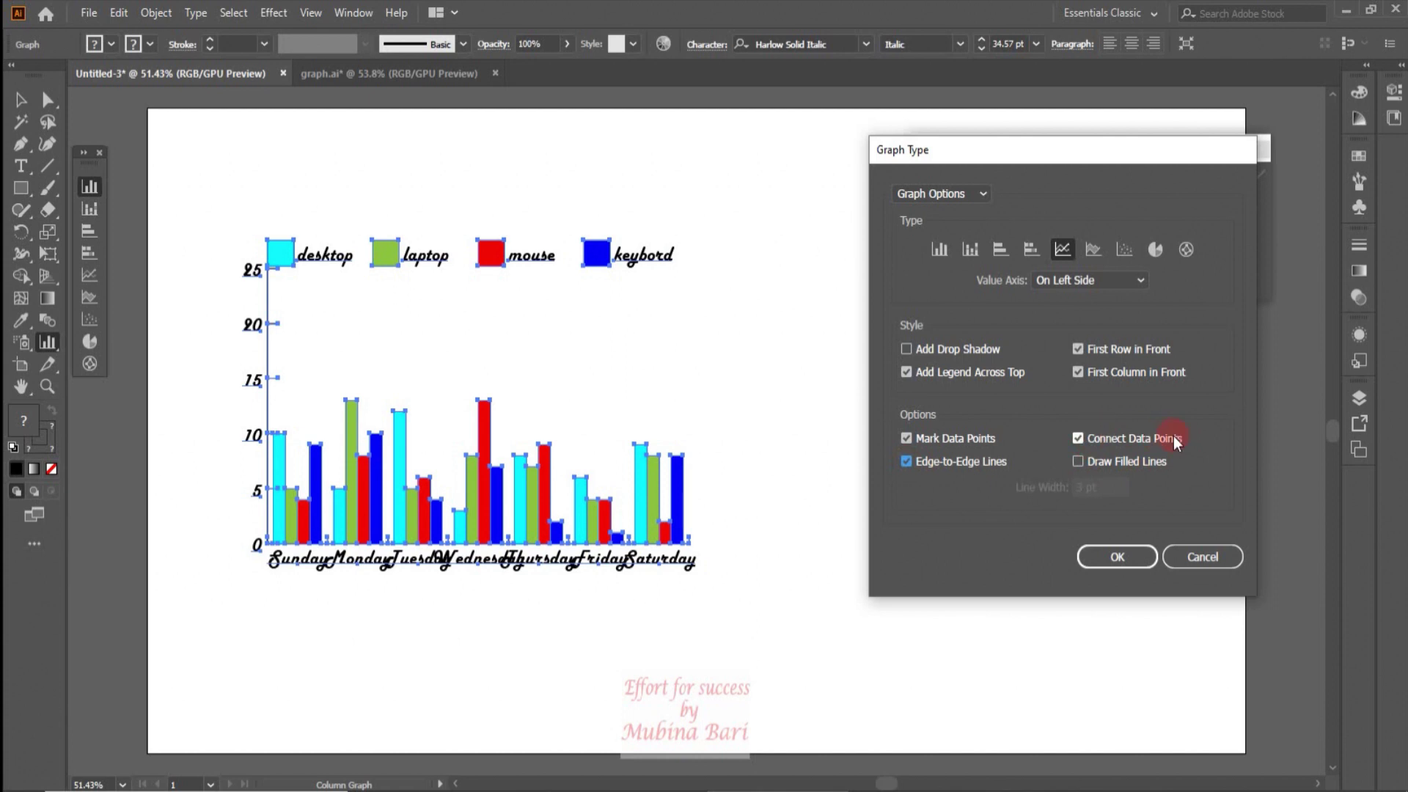
pyautogui.click(1077, 461)
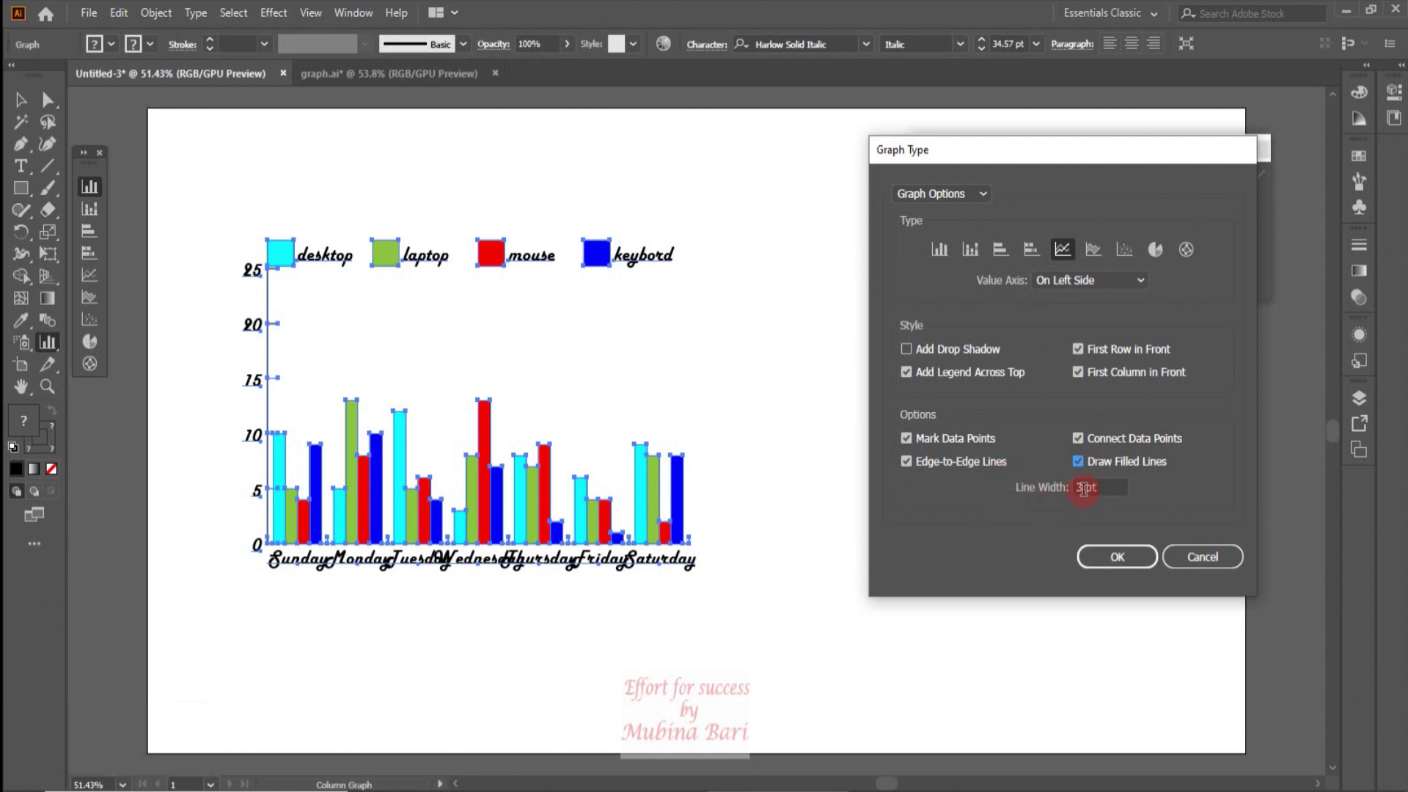
pyautogui.click(1118, 558)
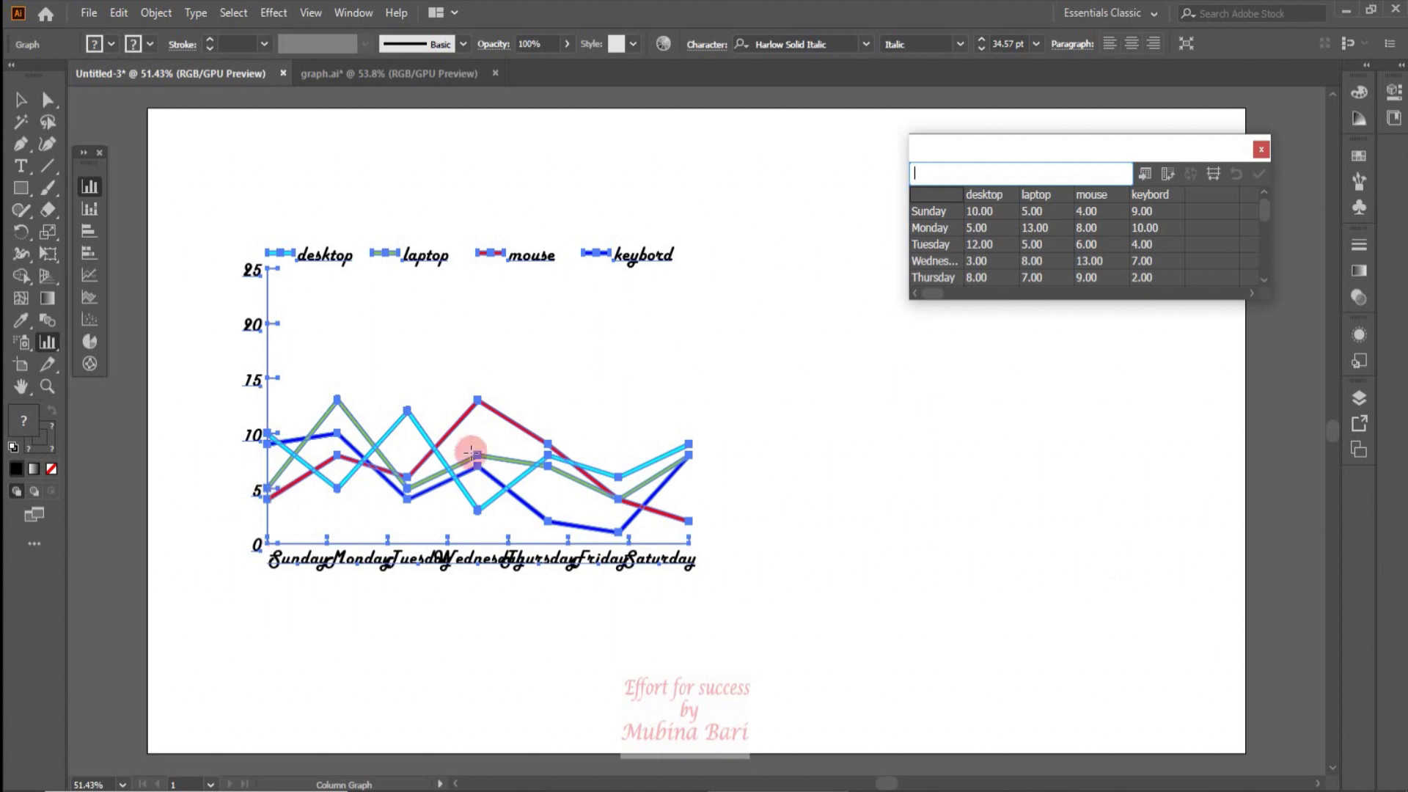
# - Turn off Edge-to-Edge Lines and Draw Filled Lines for the line graph and apply the change
pyautogui.doubleClick(96, 191)
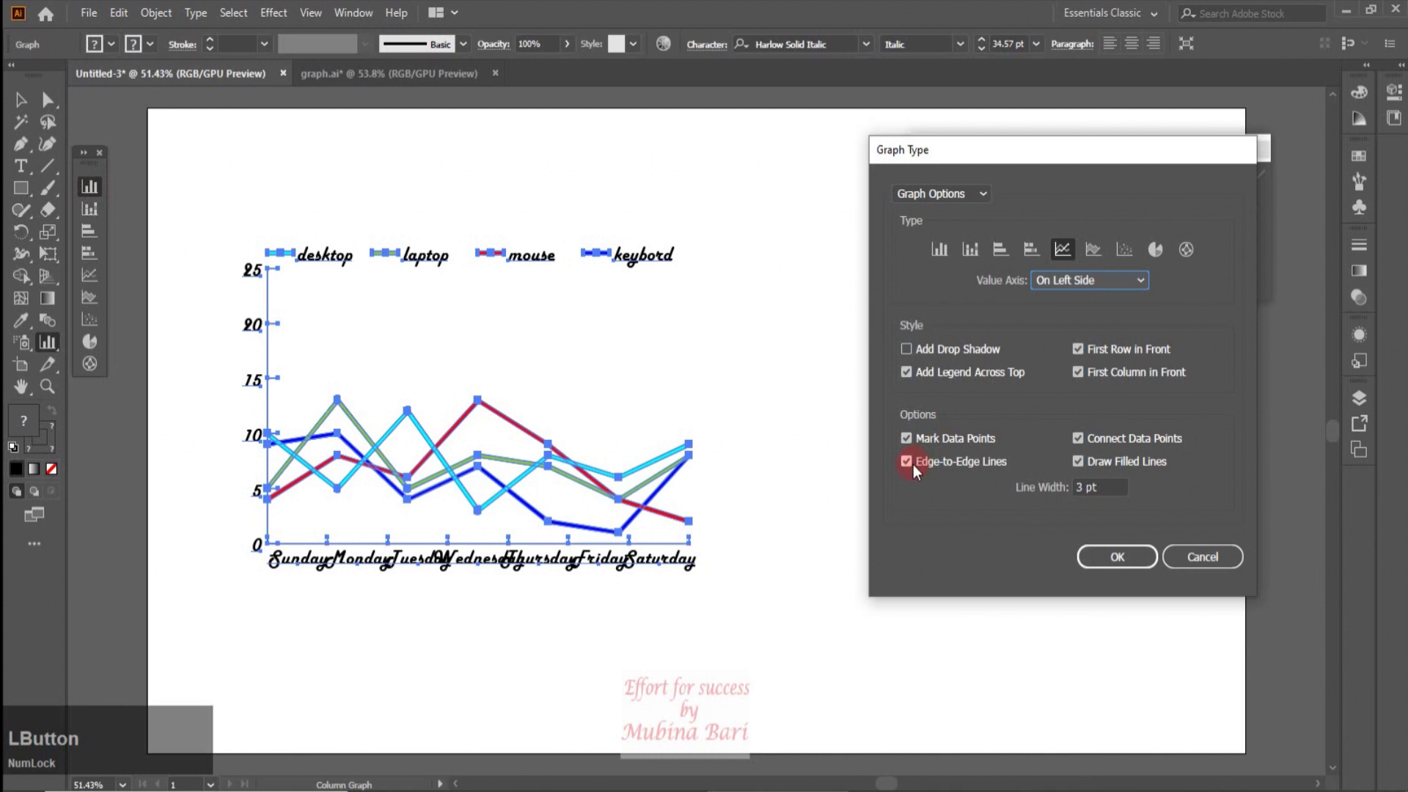
pyautogui.click(908, 464)
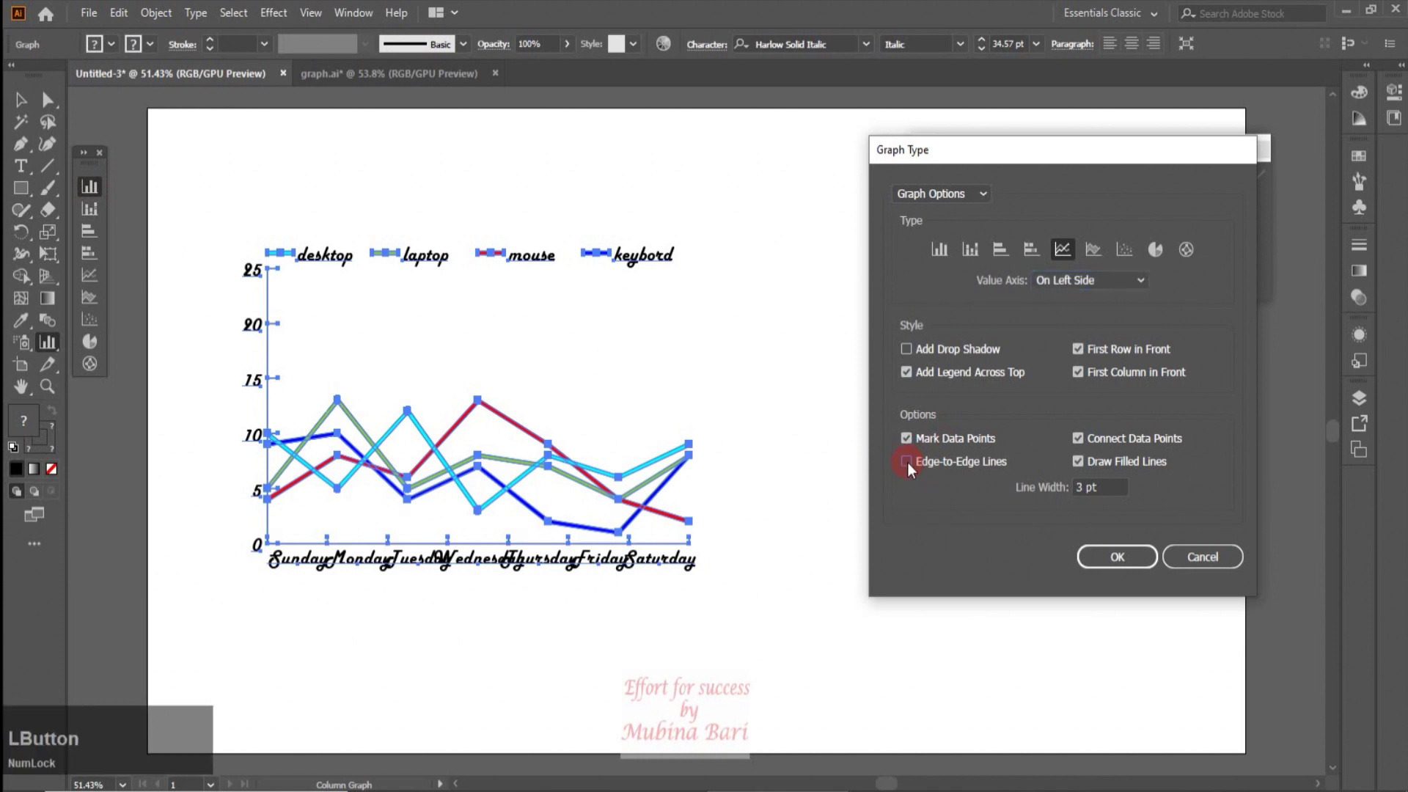
pyautogui.click(1078, 462)
pyautogui.click(1102, 558)
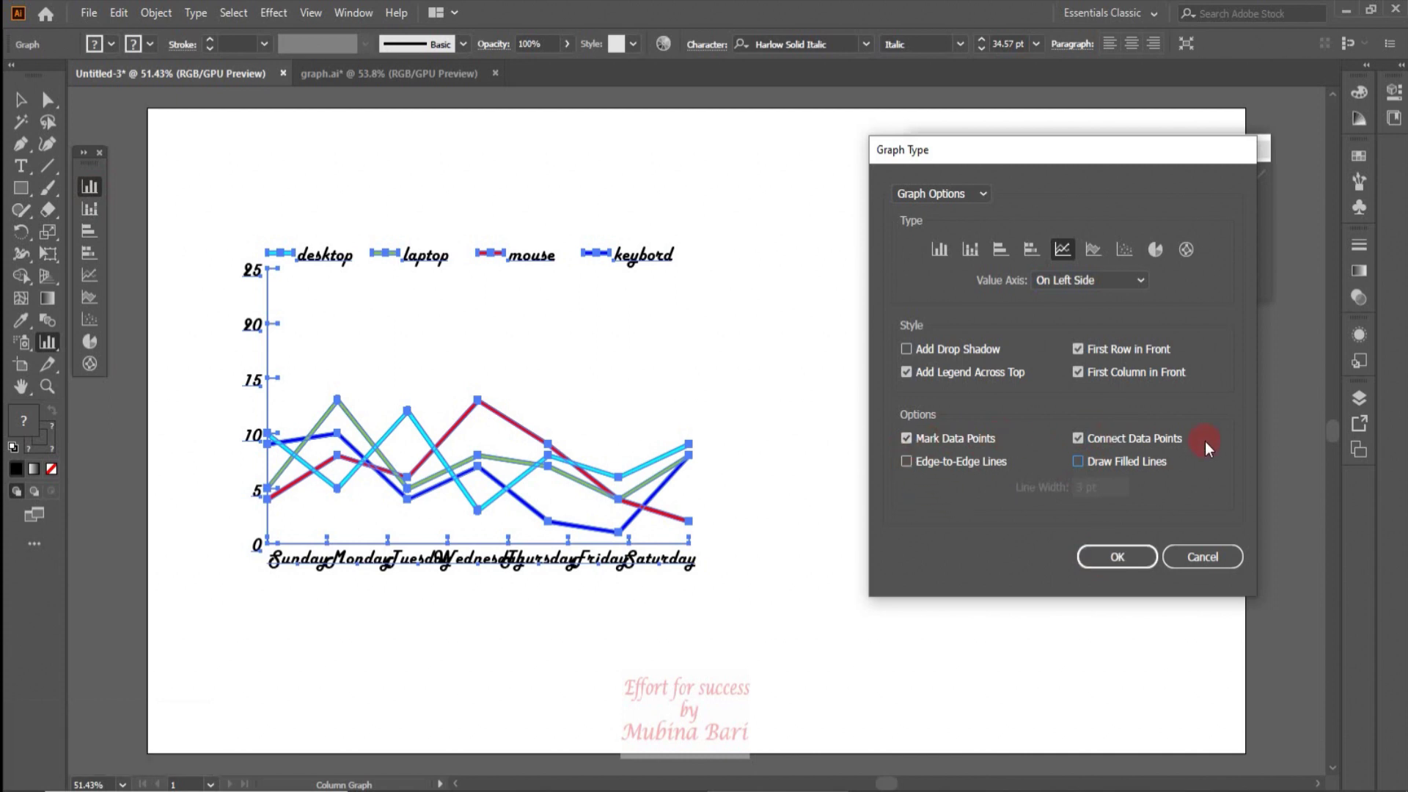
pyautogui.click(1134, 561)
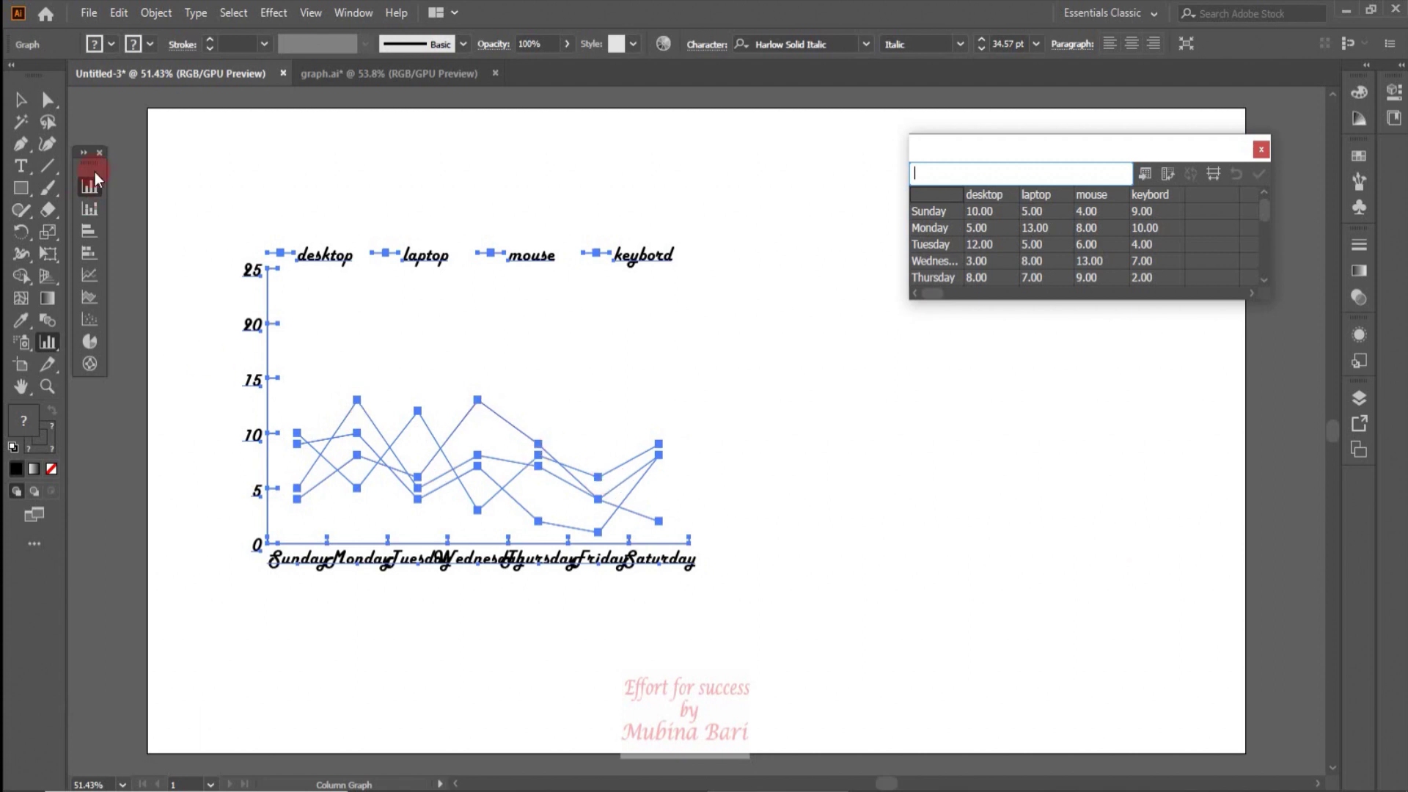
# - Convert the line graph to an area graph, leaving Edge-to-Edge Lines off
pyautogui.click(94, 191)
pyautogui.click(95, 192)
pyautogui.click(907, 461)
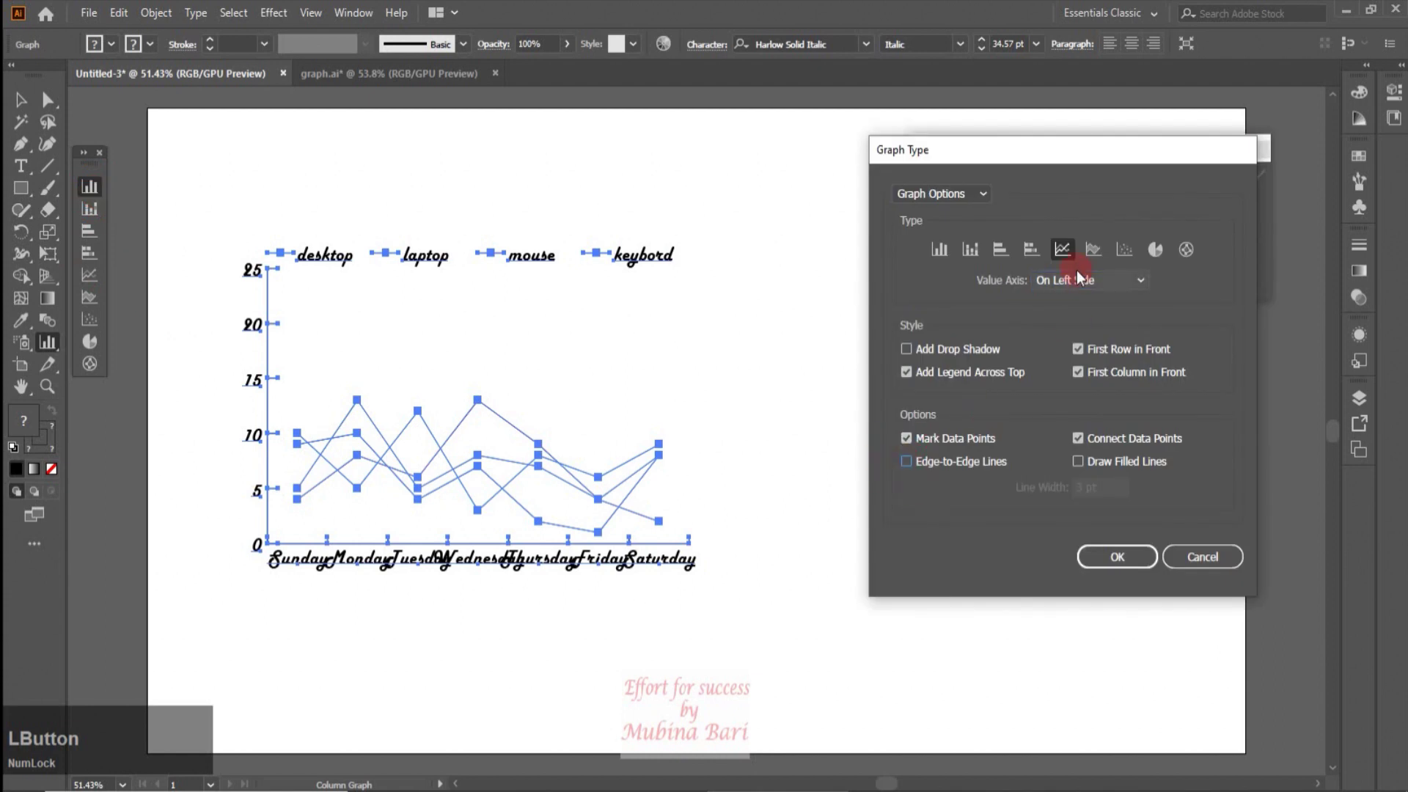
pyautogui.click(1091, 250)
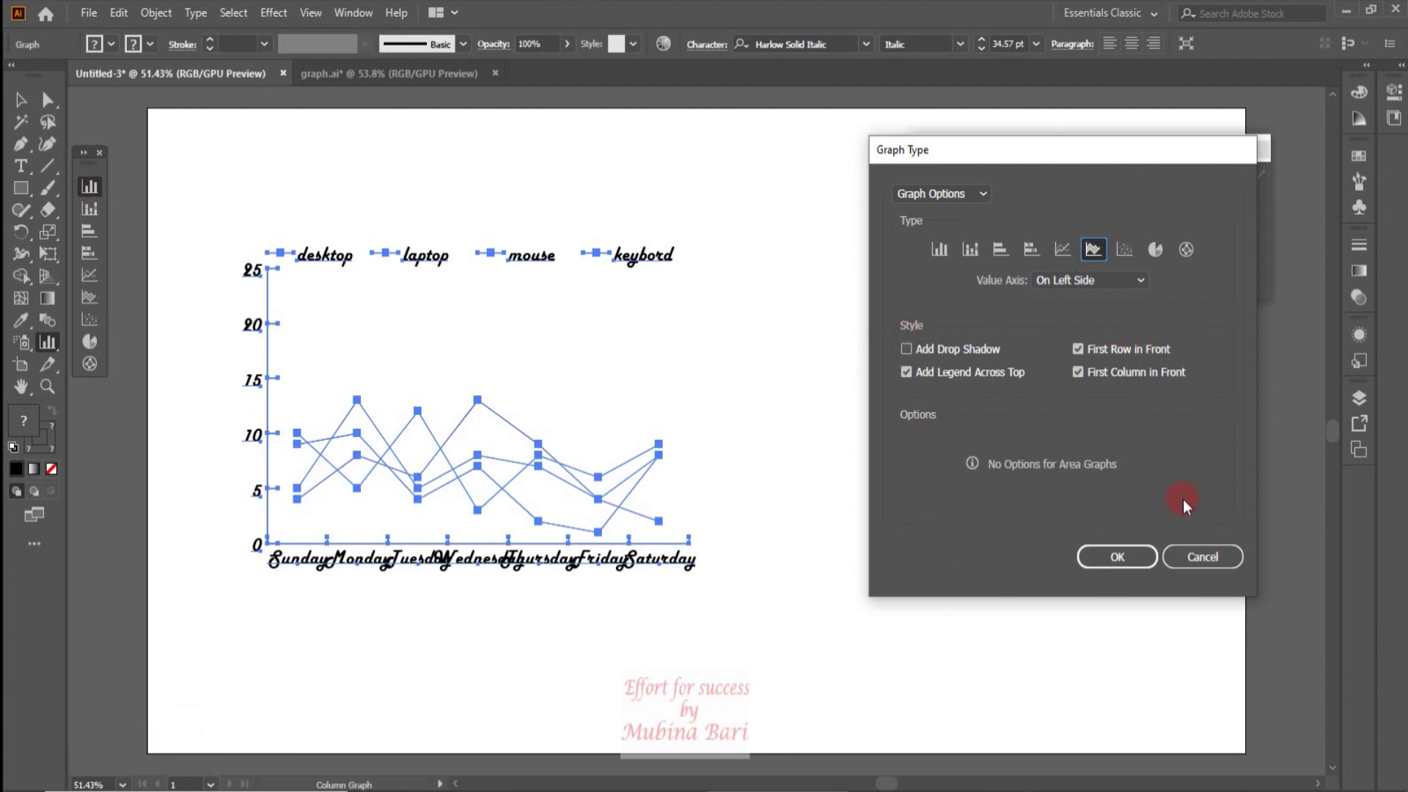
pyautogui.click(1116, 559)
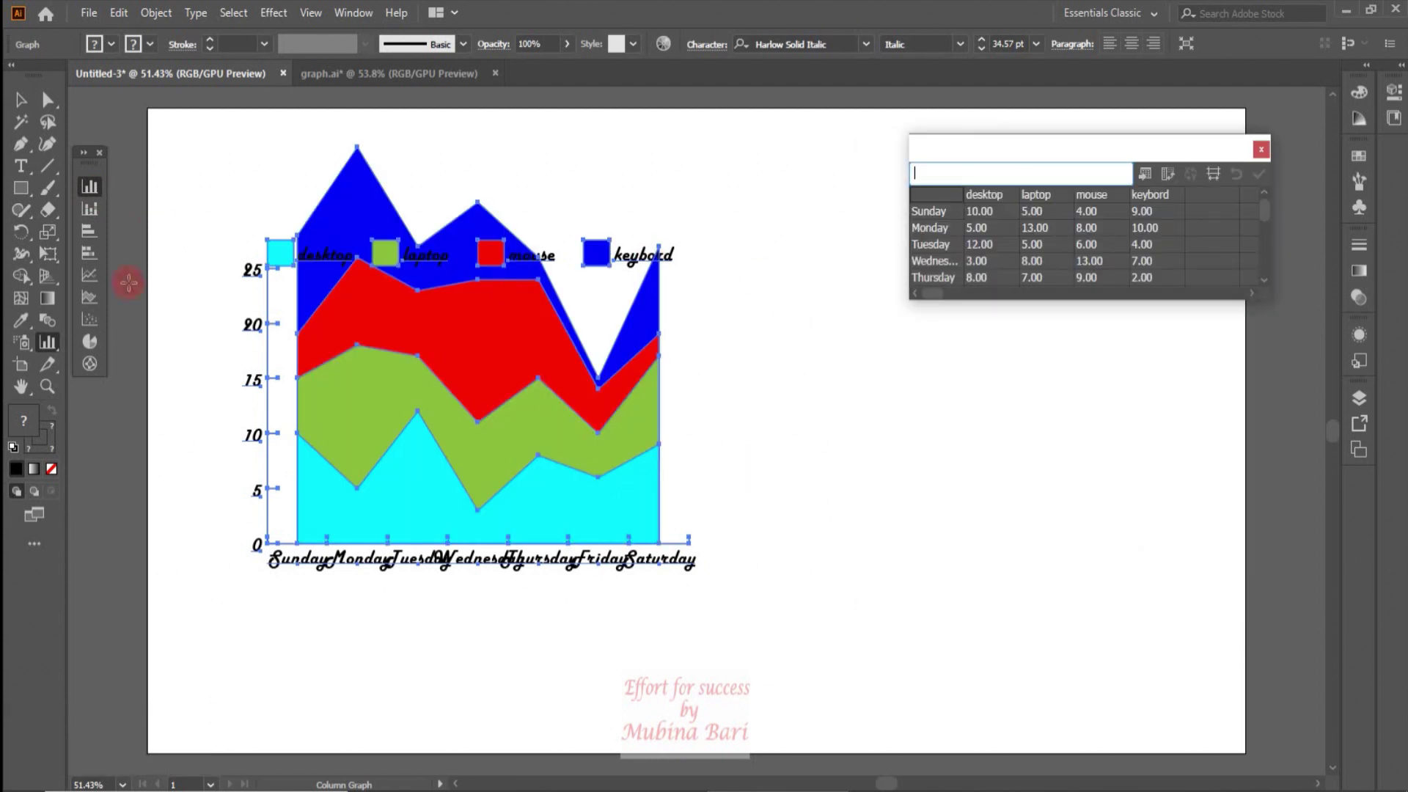
# - Convert the area graph to a scatter graph with 3 pt Draw Filled Lines enabled, and deselect it
pyautogui.click(88, 300)
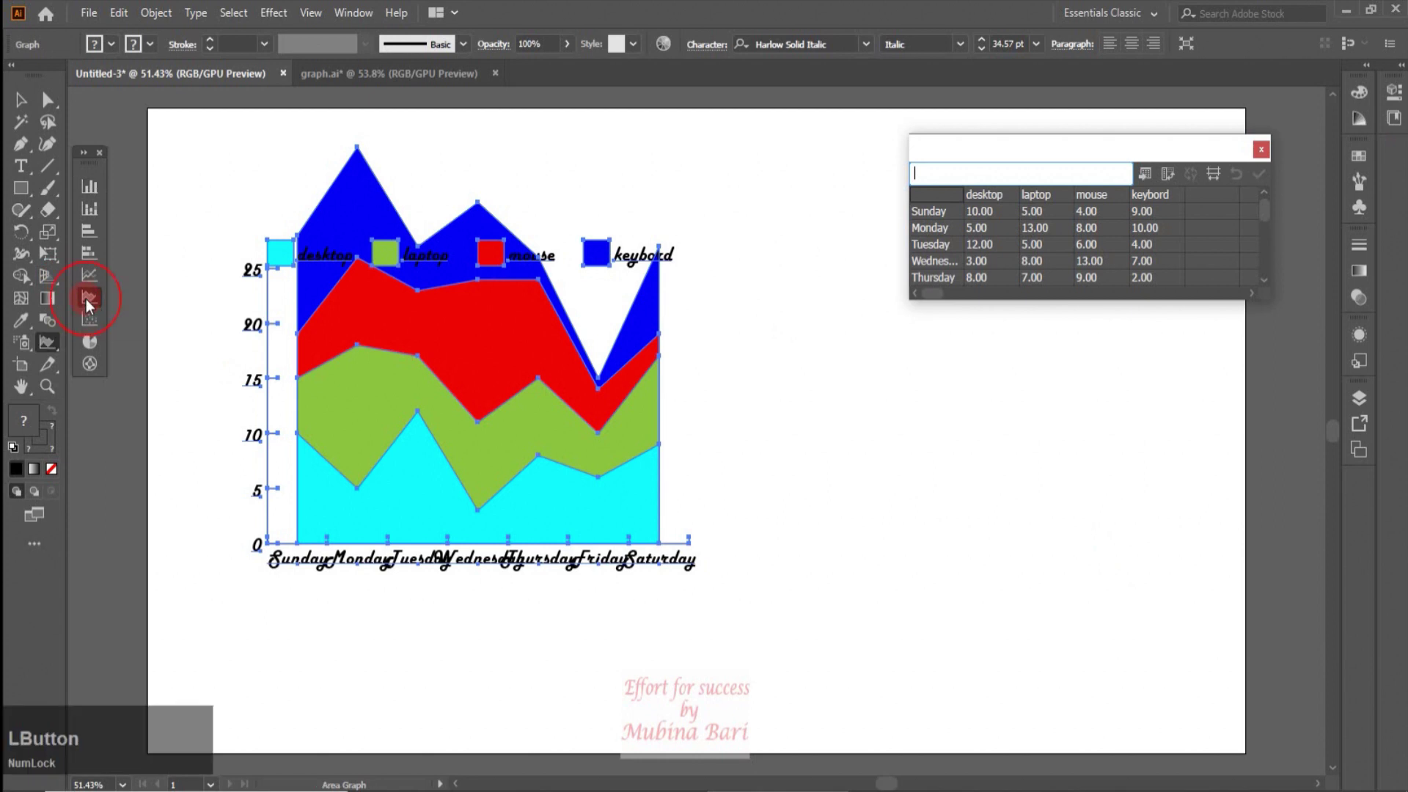
pyautogui.doubleClick(87, 298)
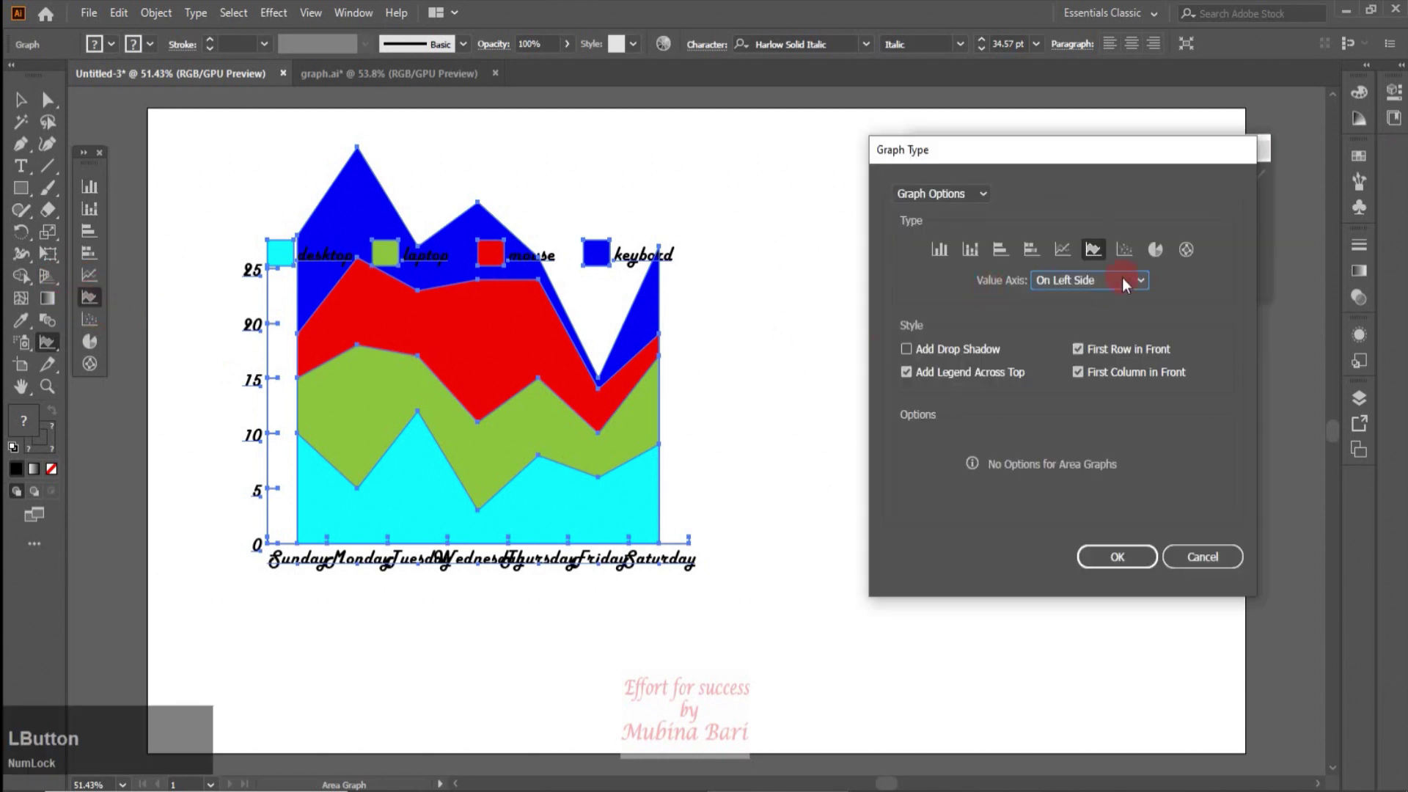
pyautogui.click(1124, 257)
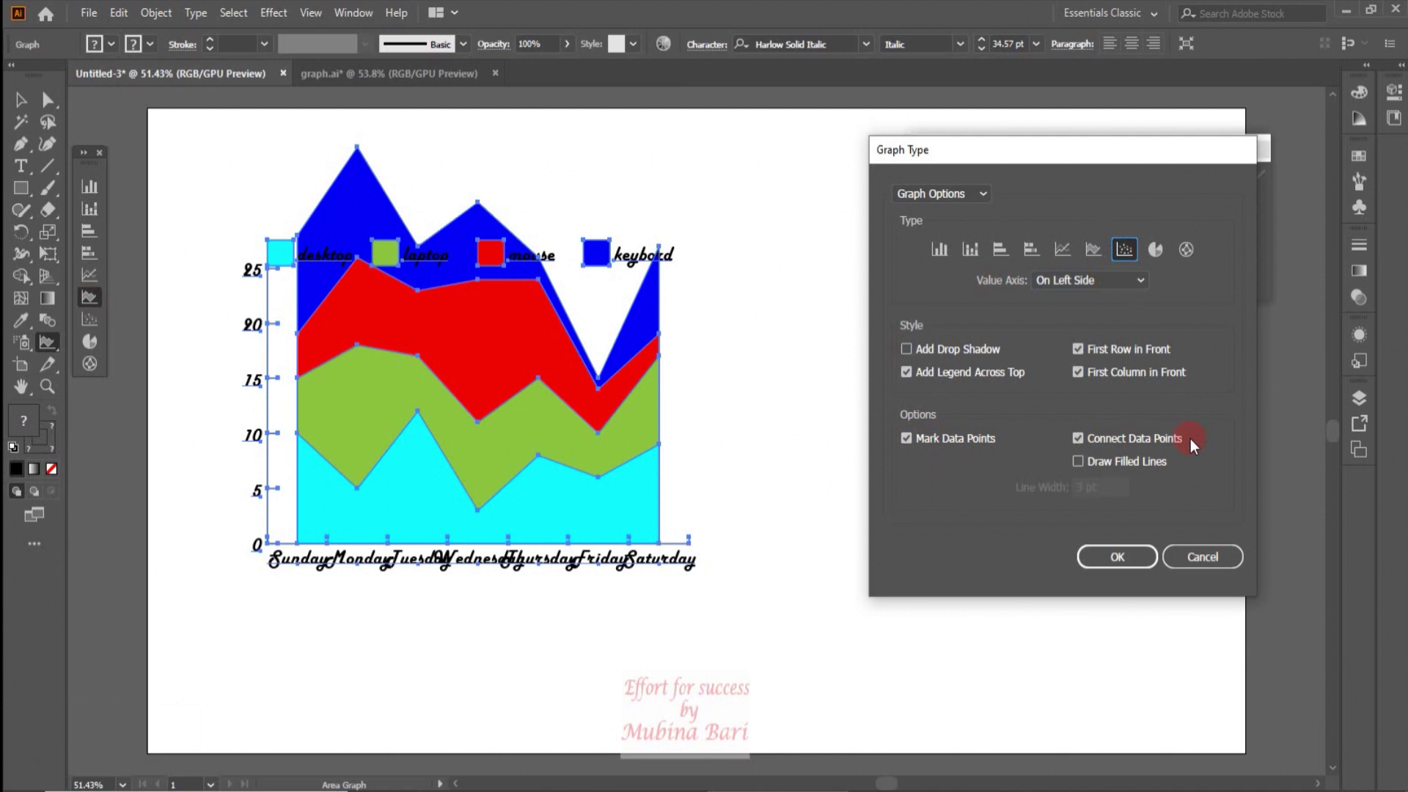
pyautogui.click(1078, 462)
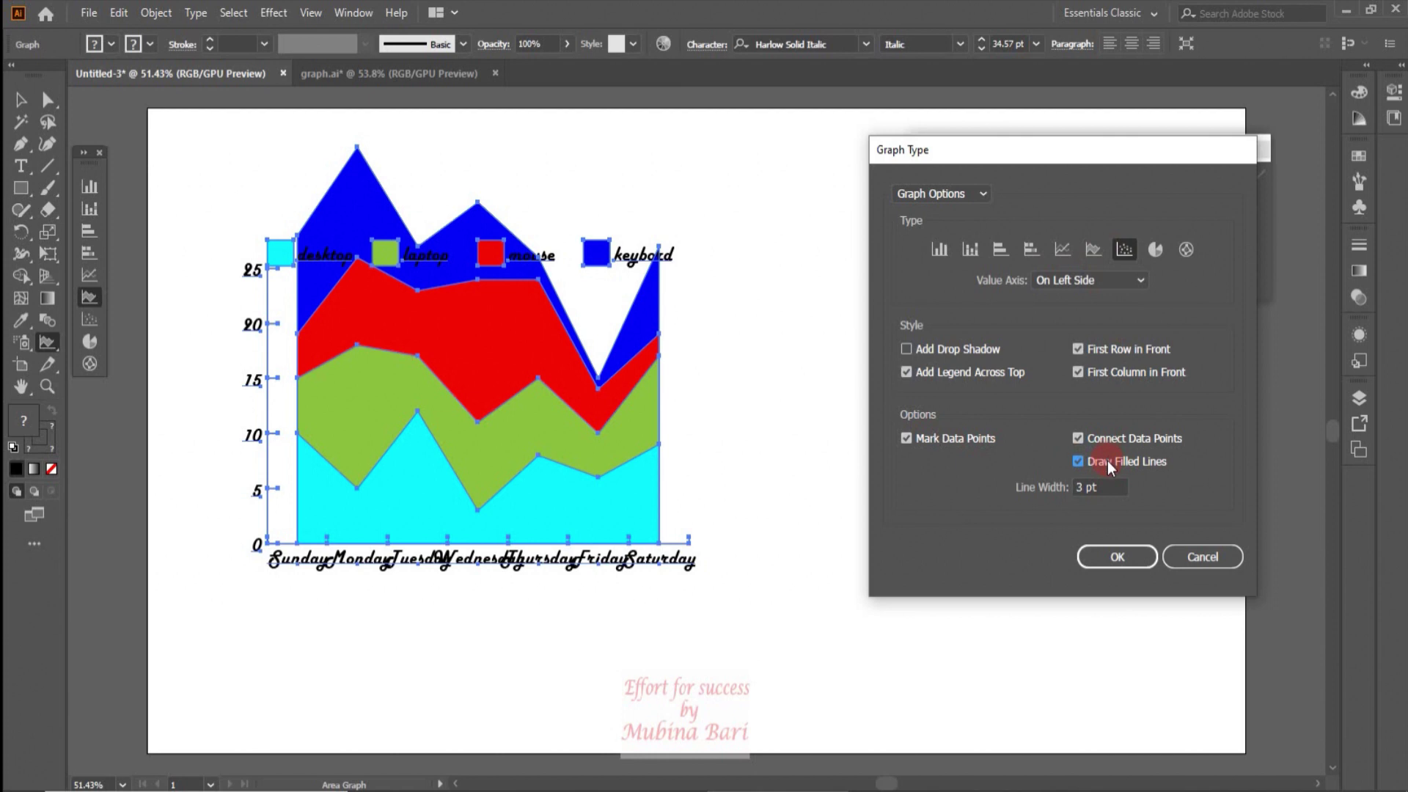
pyautogui.click(1122, 558)
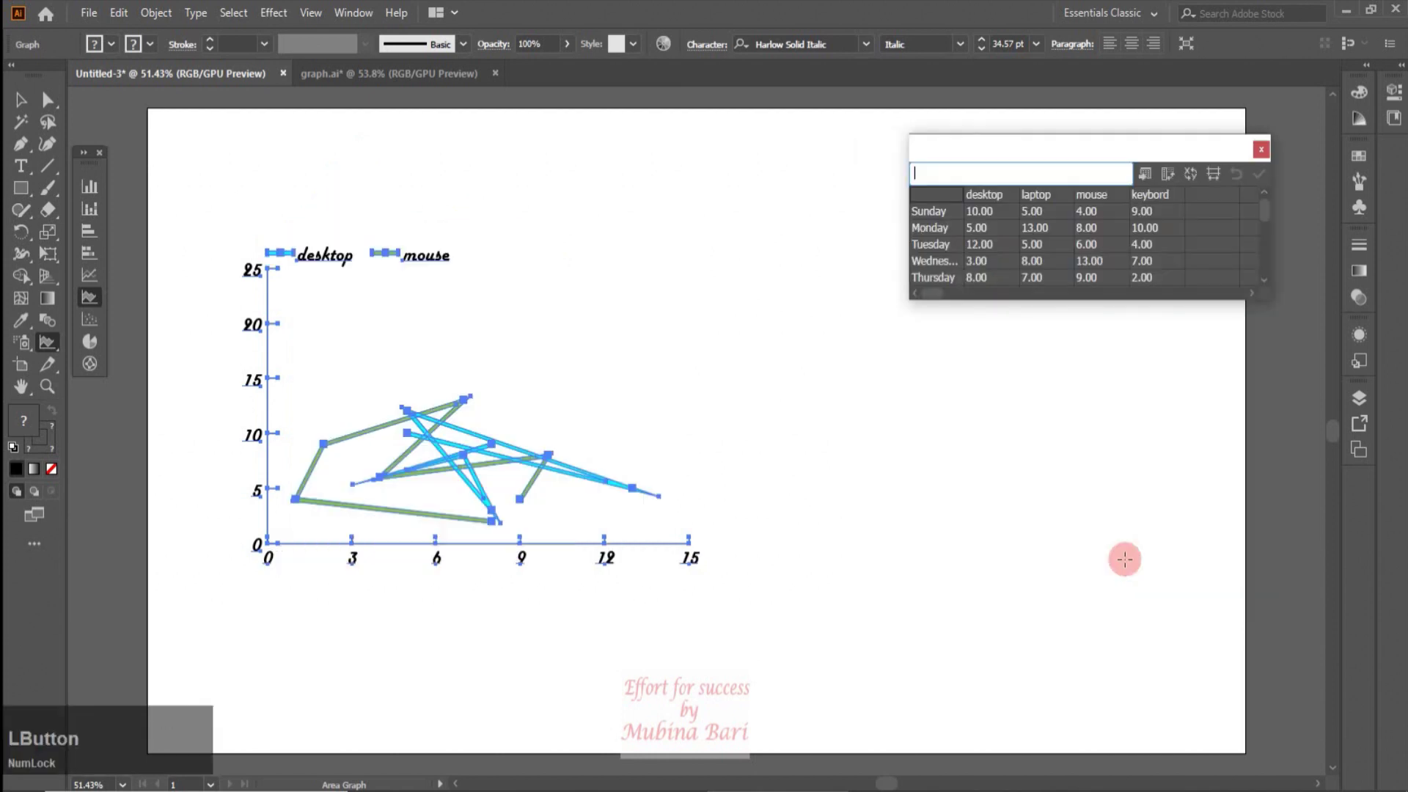
pyautogui.click(18, 102)
pyautogui.click(174, 118)
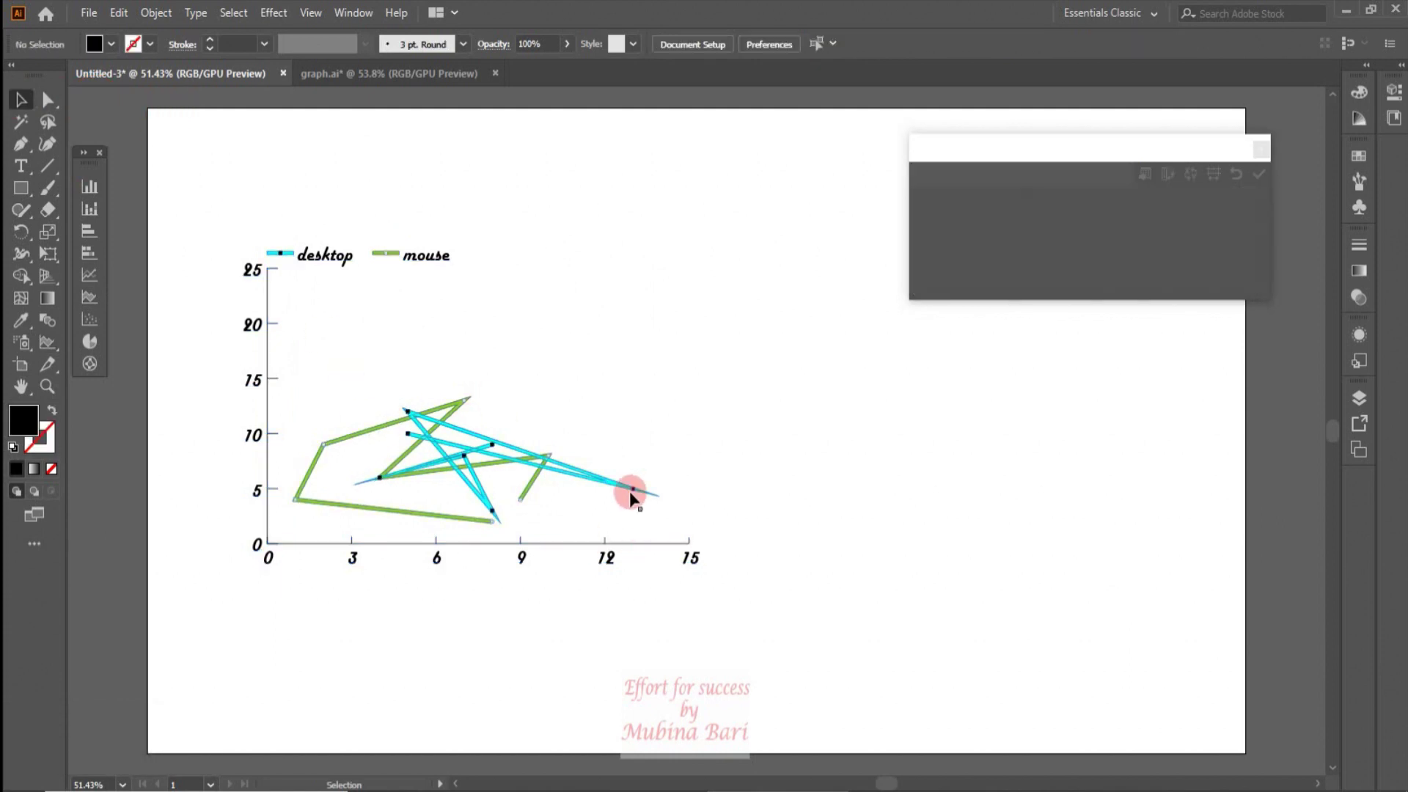
# - Convert the scatter graph to a pie graph with Legends in Wedges, Sort set to All and Position set to Ratio
pyautogui.doubleClick(89, 210)
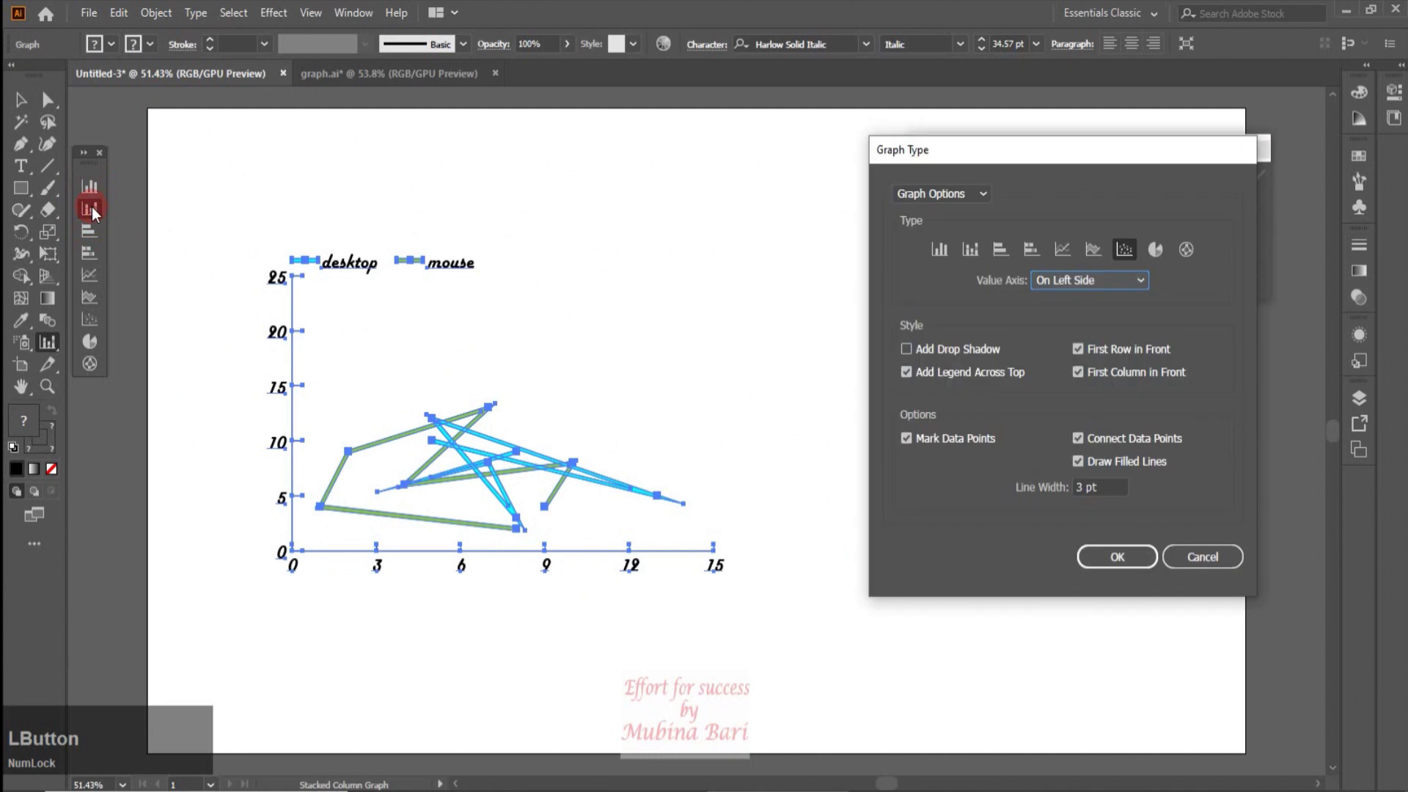
pyautogui.click(1156, 249)
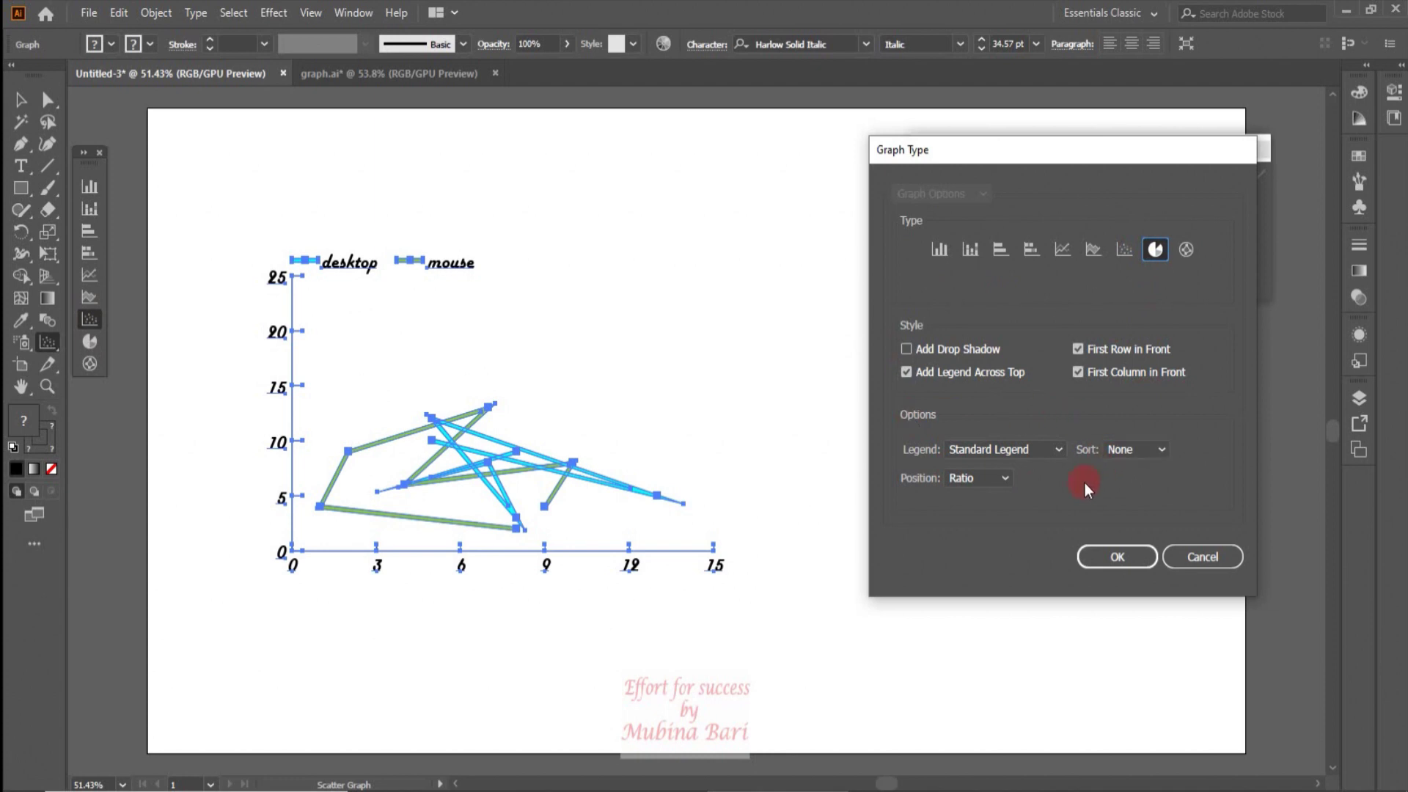
pyautogui.click(1061, 450)
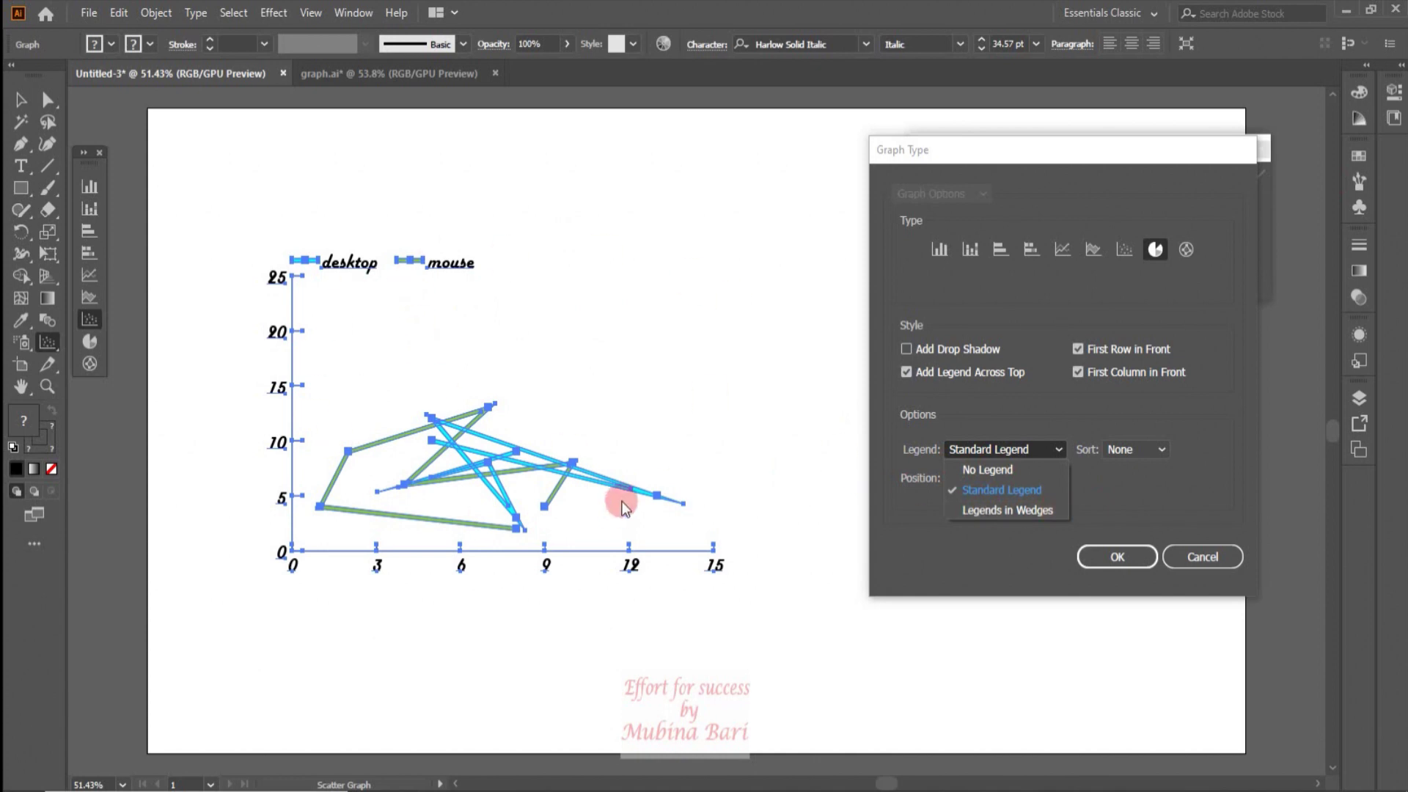
pyautogui.click(1032, 513)
pyautogui.click(1164, 449)
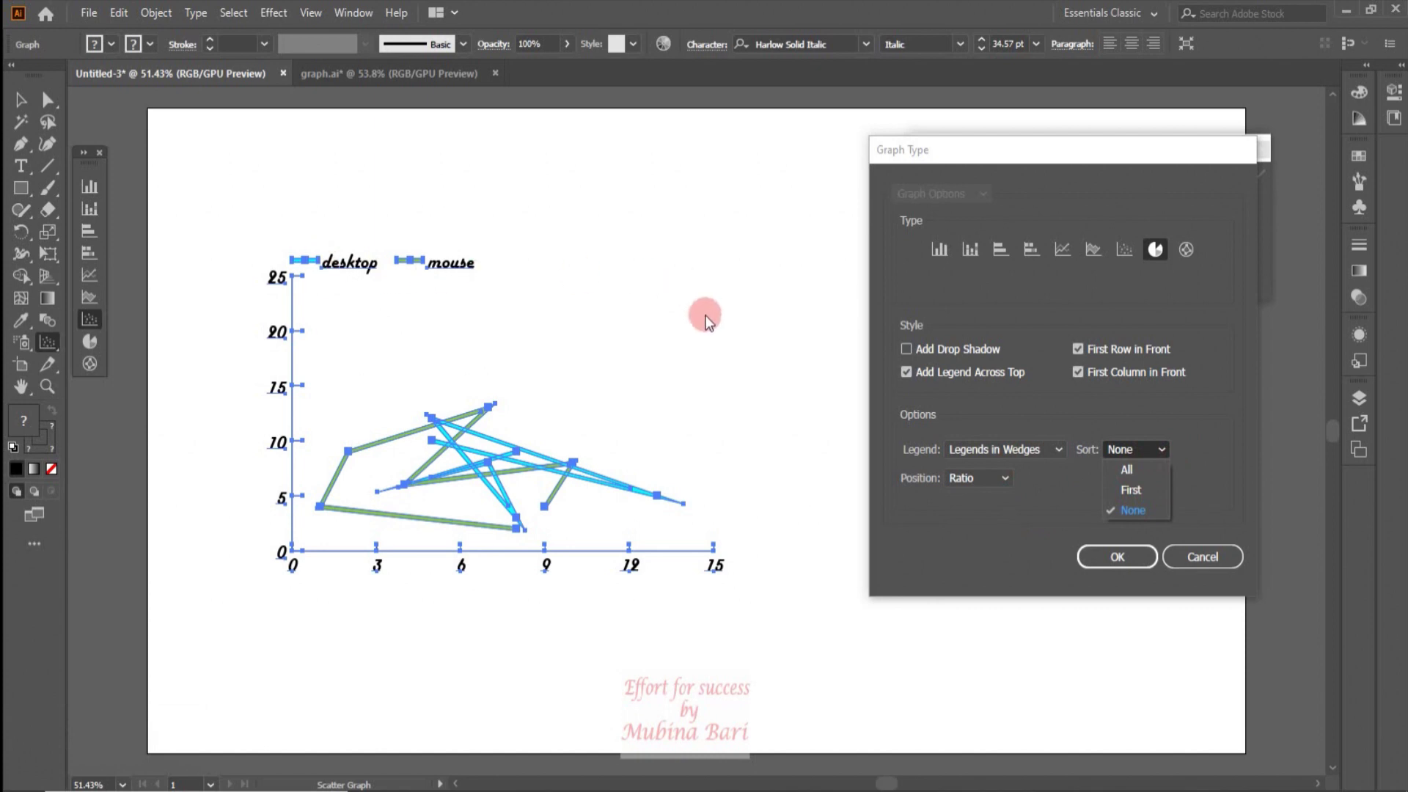
pyautogui.click(1127, 490)
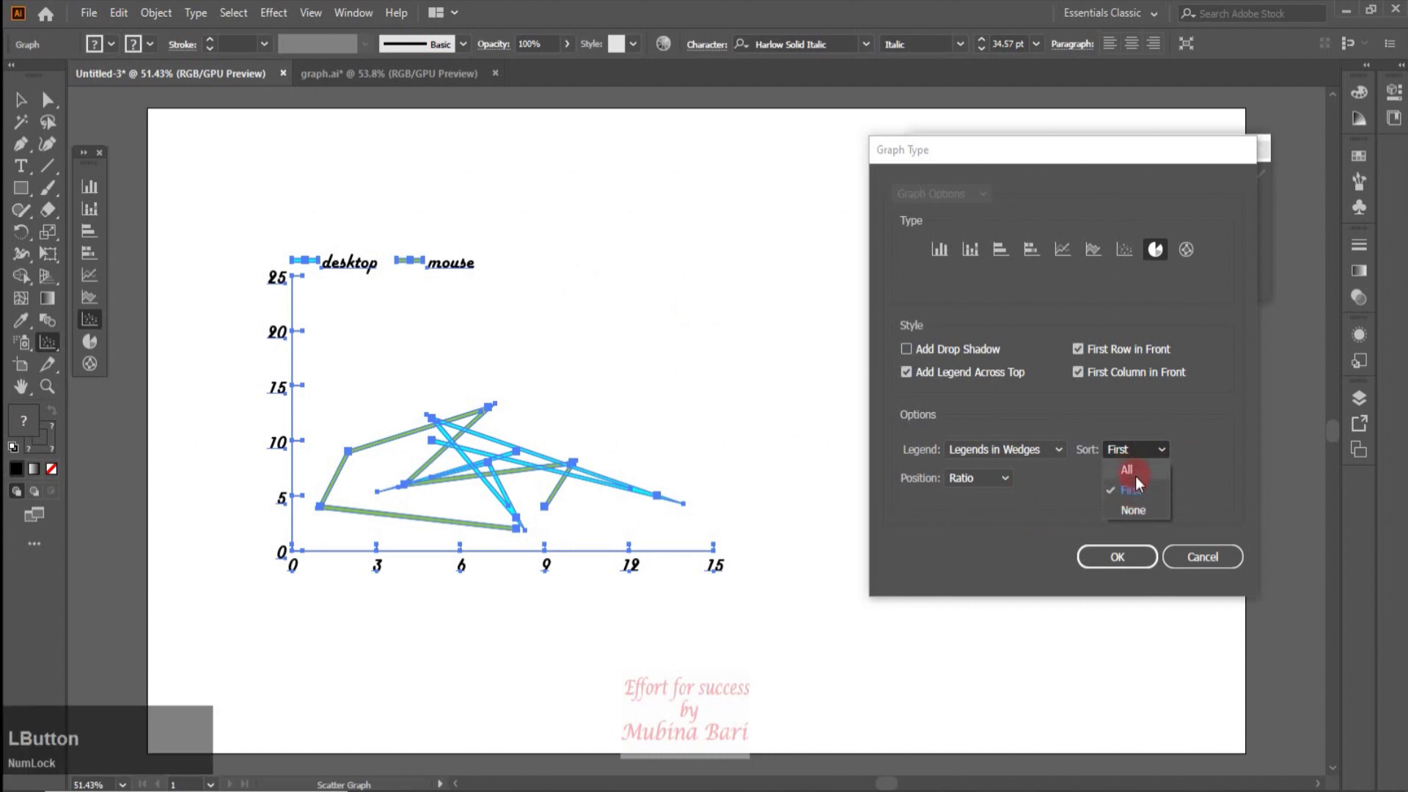
pyautogui.click(1132, 471)
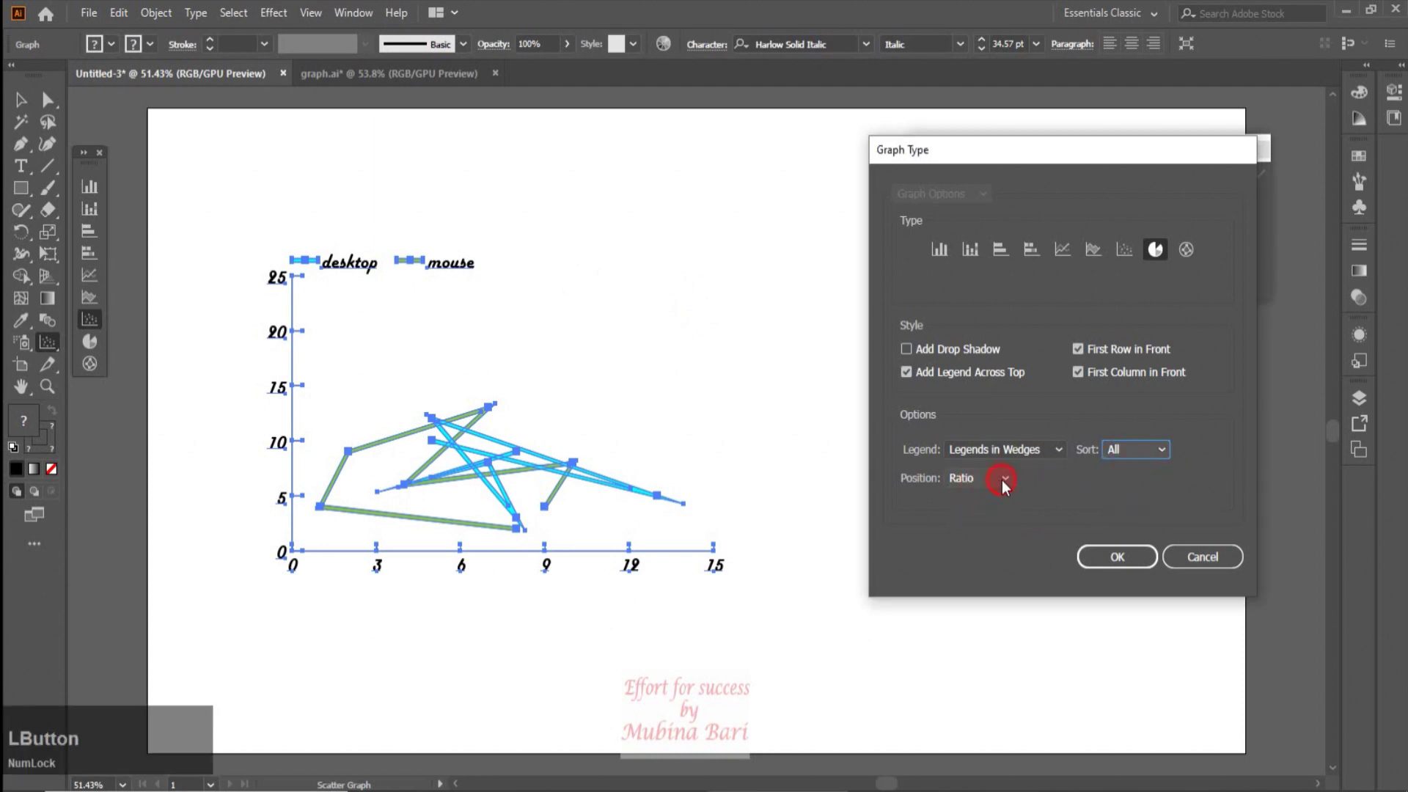
pyautogui.click(1002, 480)
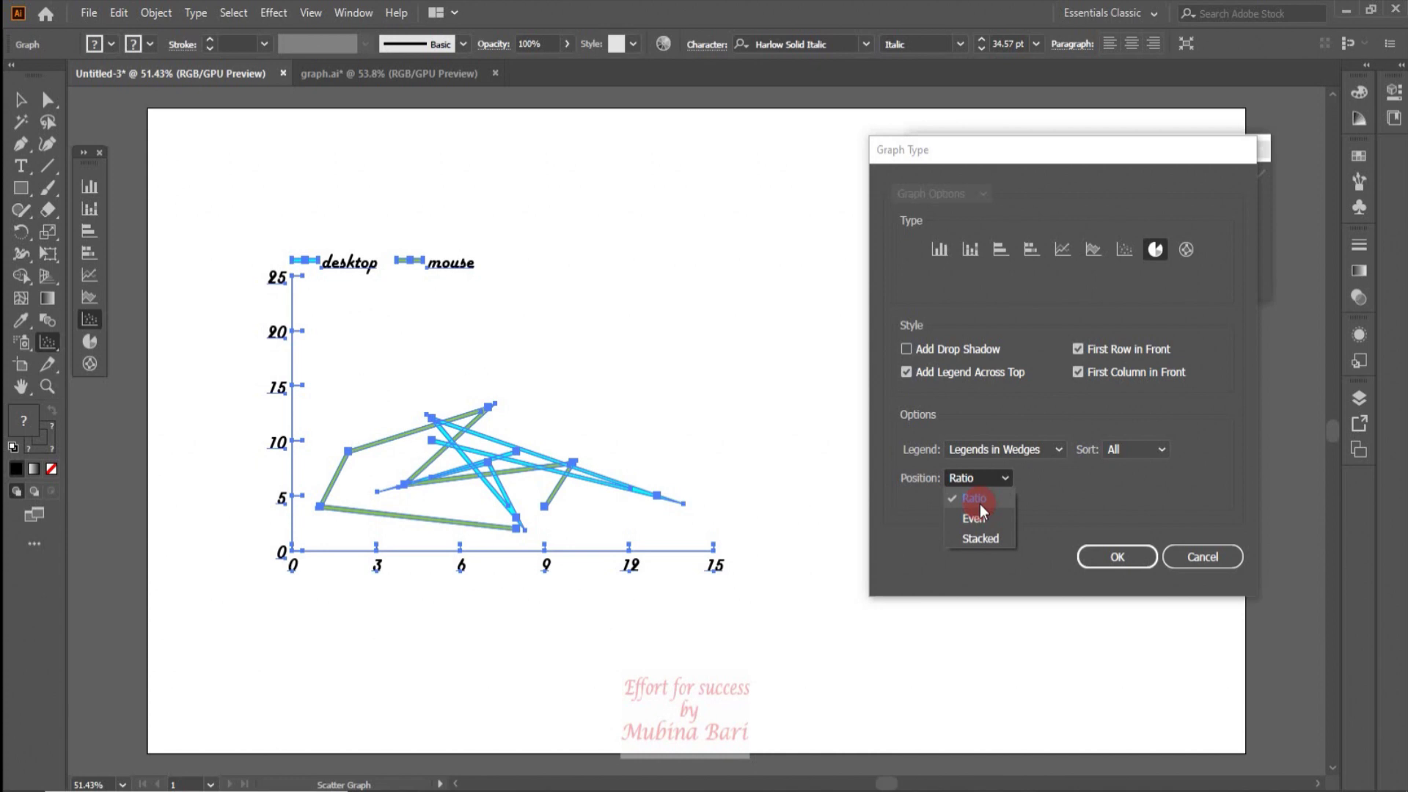
pyautogui.click(1144, 562)
pyautogui.click(1144, 562)
pyautogui.click(651, 305)
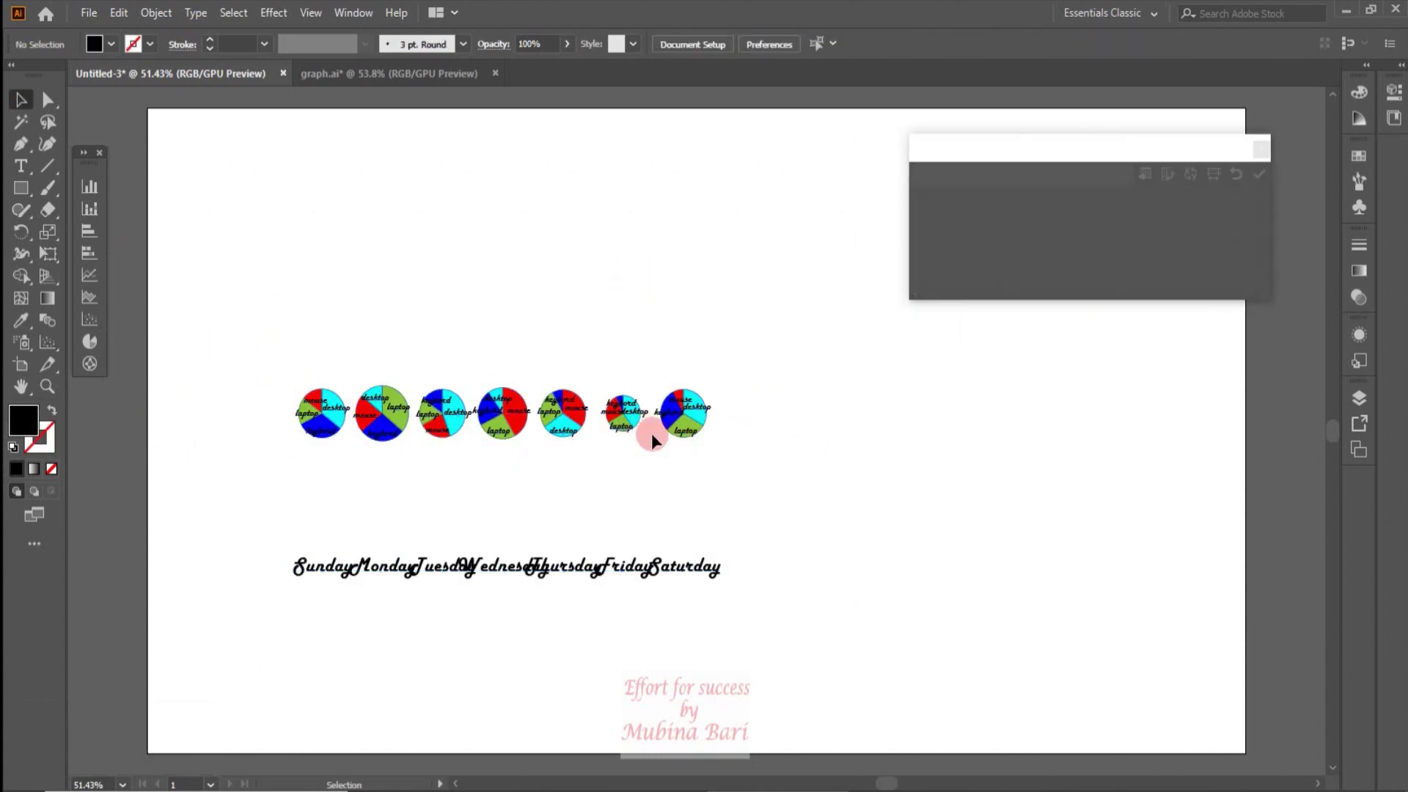
# - Inspect the pie graph's wedge labels up close, and change its legend to Standard Legend and its sort order to First
pyautogui.click(47, 386)
pyautogui.moveTo(292, 396); pyautogui.dragTo(647, 484)
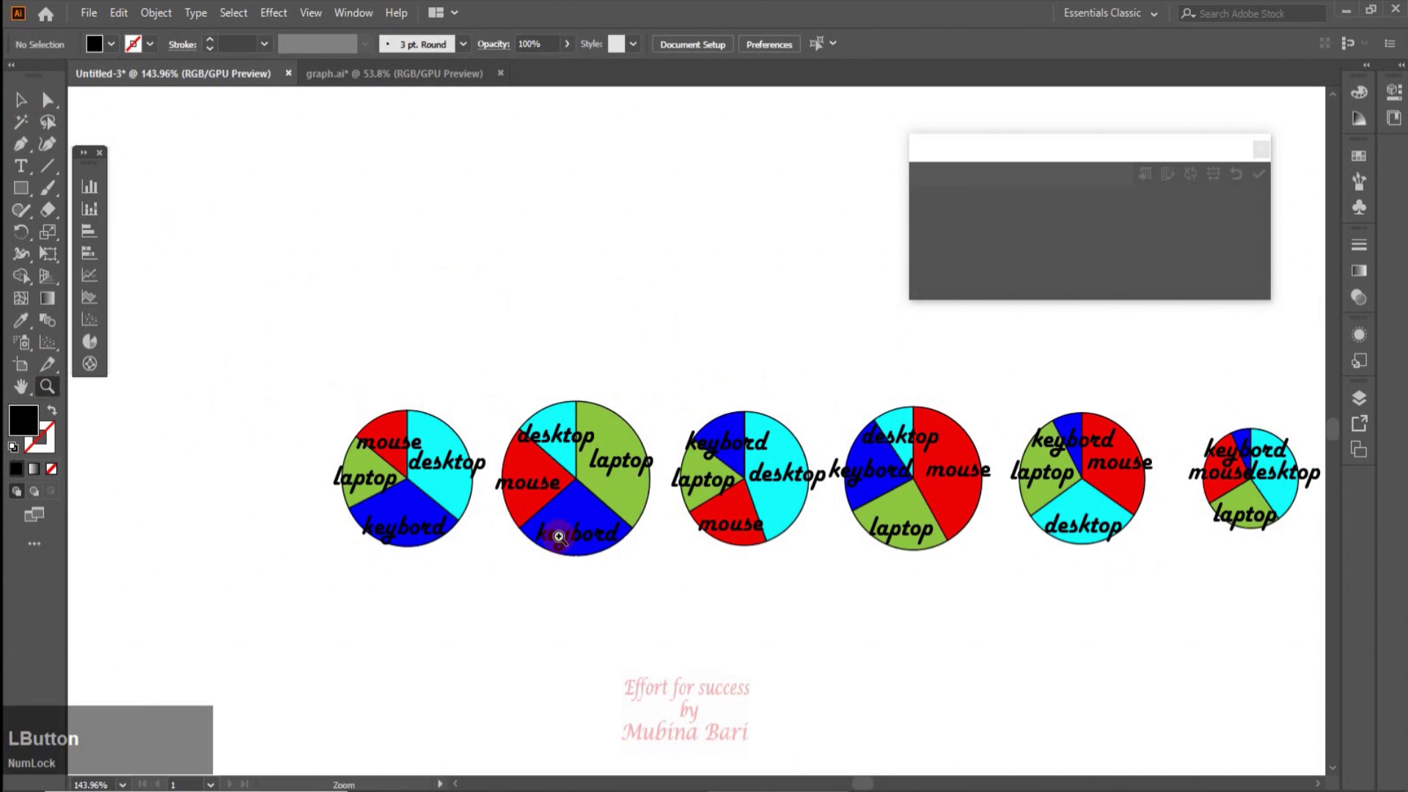
pyautogui.scroll(-3, 807, 550)
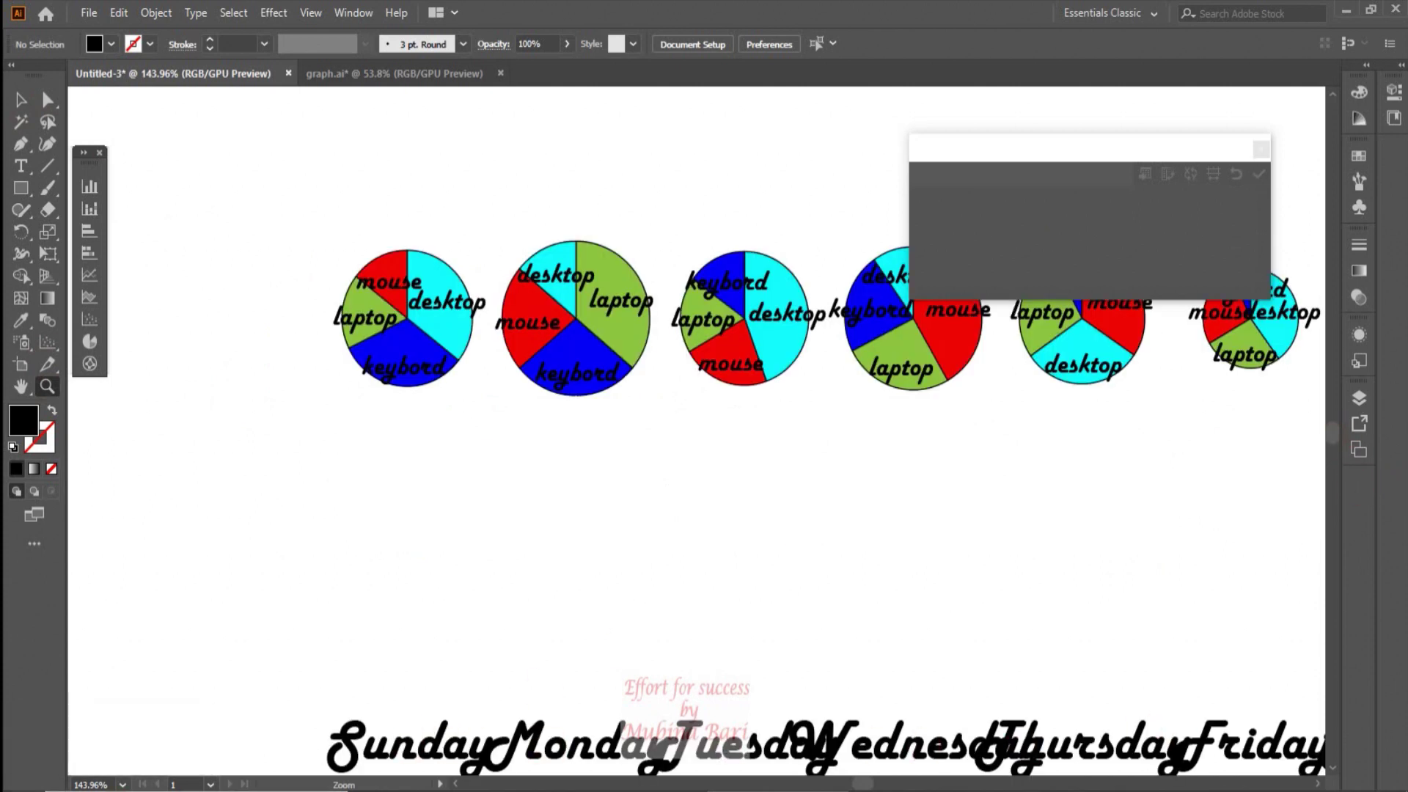
pyautogui.click(124, 785)
pyautogui.click(130, 764)
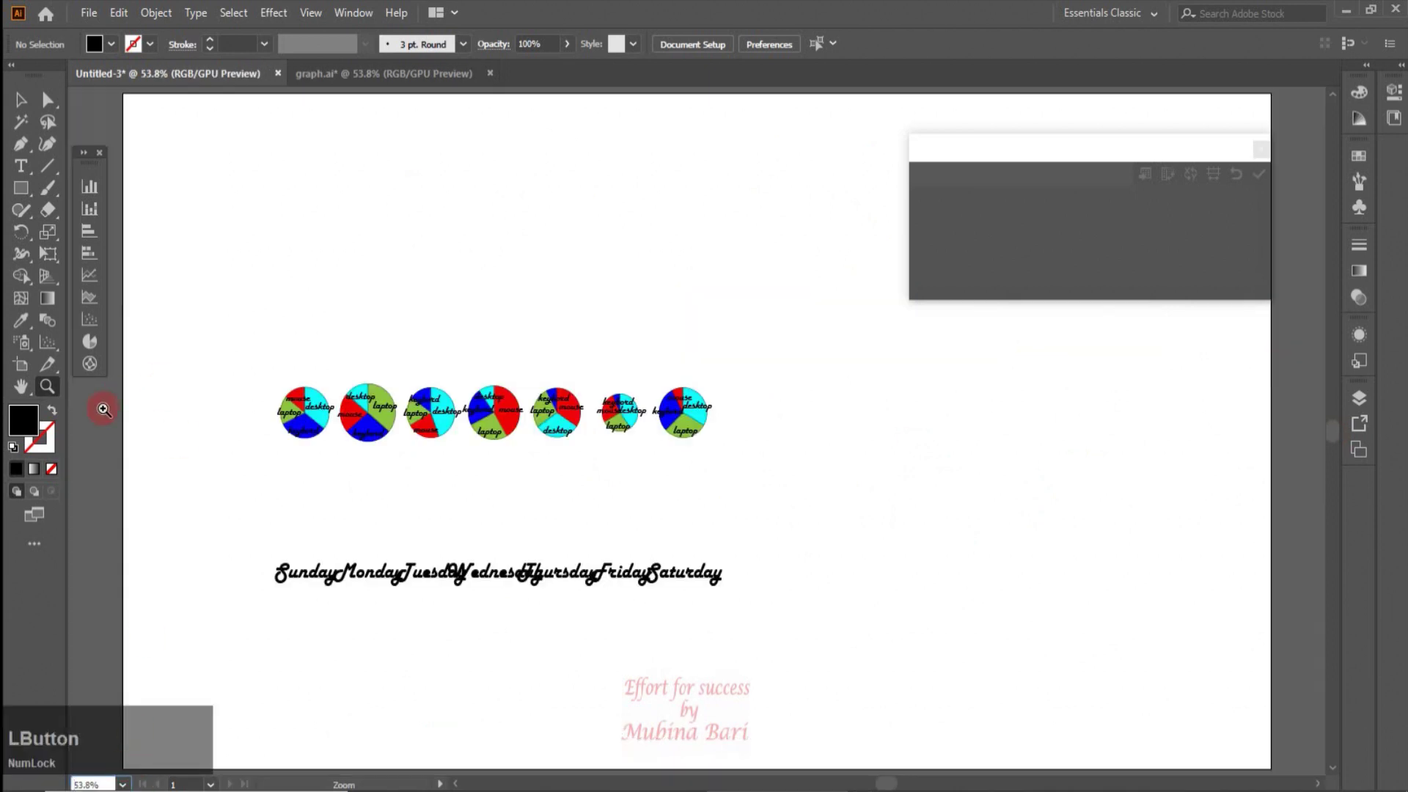
pyautogui.click(22, 101)
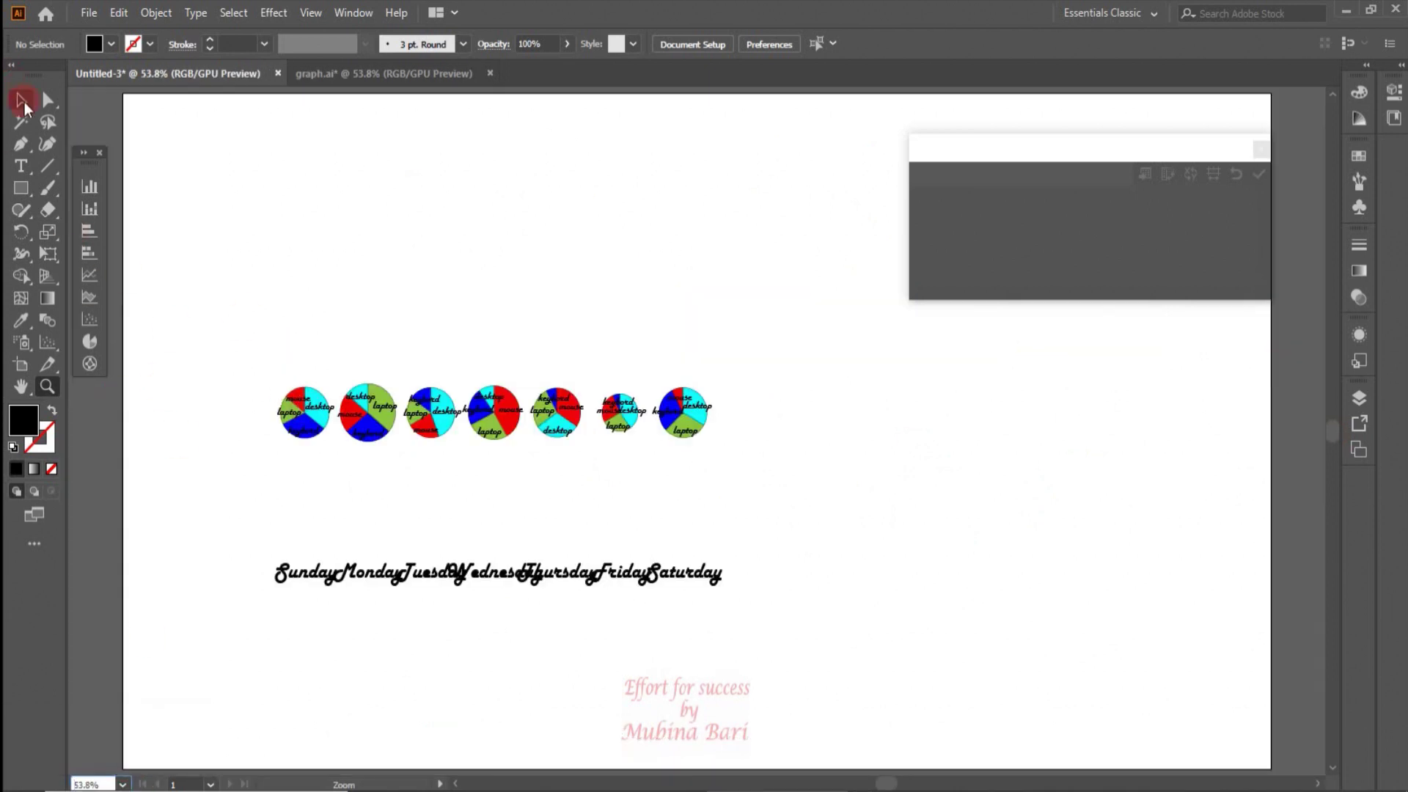
pyautogui.moveTo(280, 330); pyautogui.dragTo(410, 440)
pyautogui.click(90, 340)
pyautogui.doubleClick(91, 341)
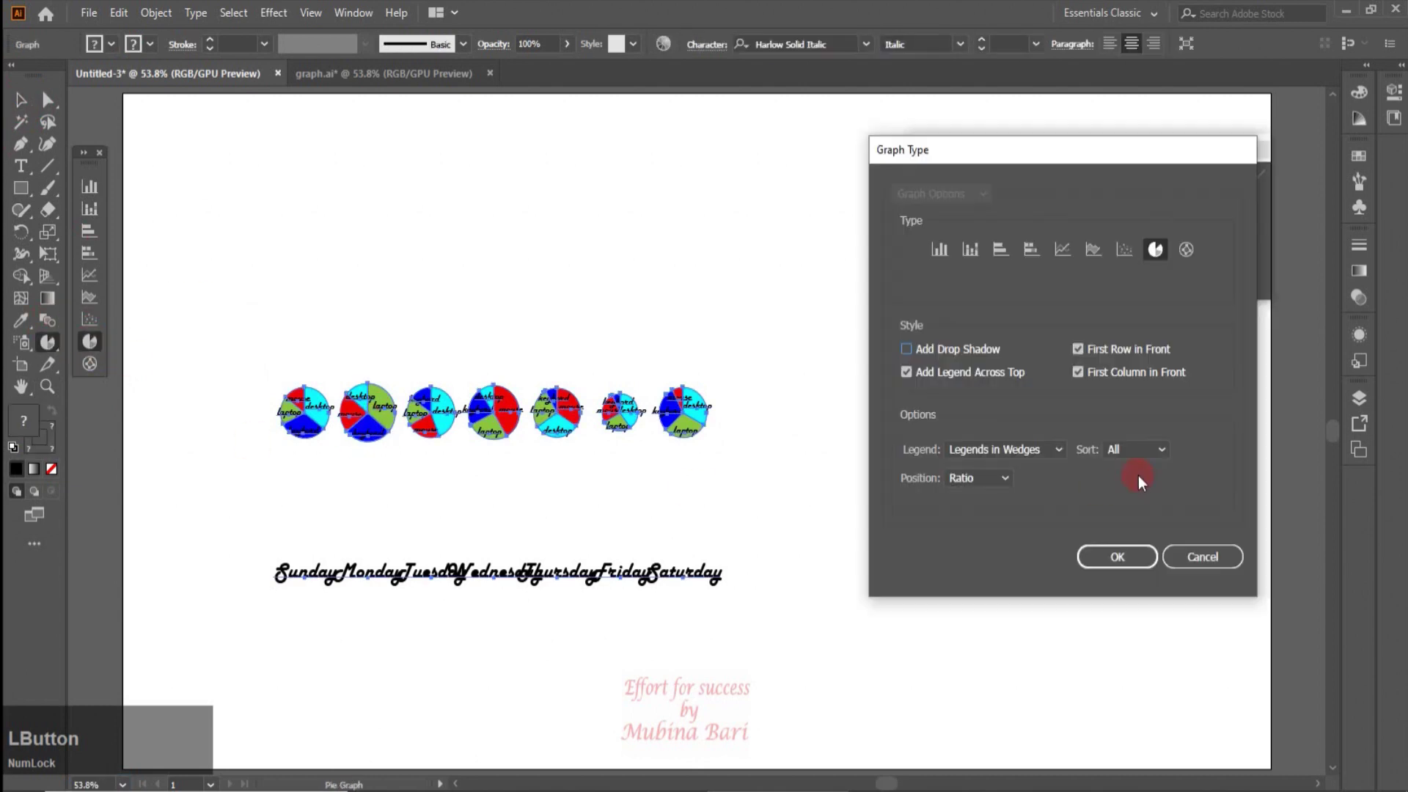
pyautogui.click(1061, 450)
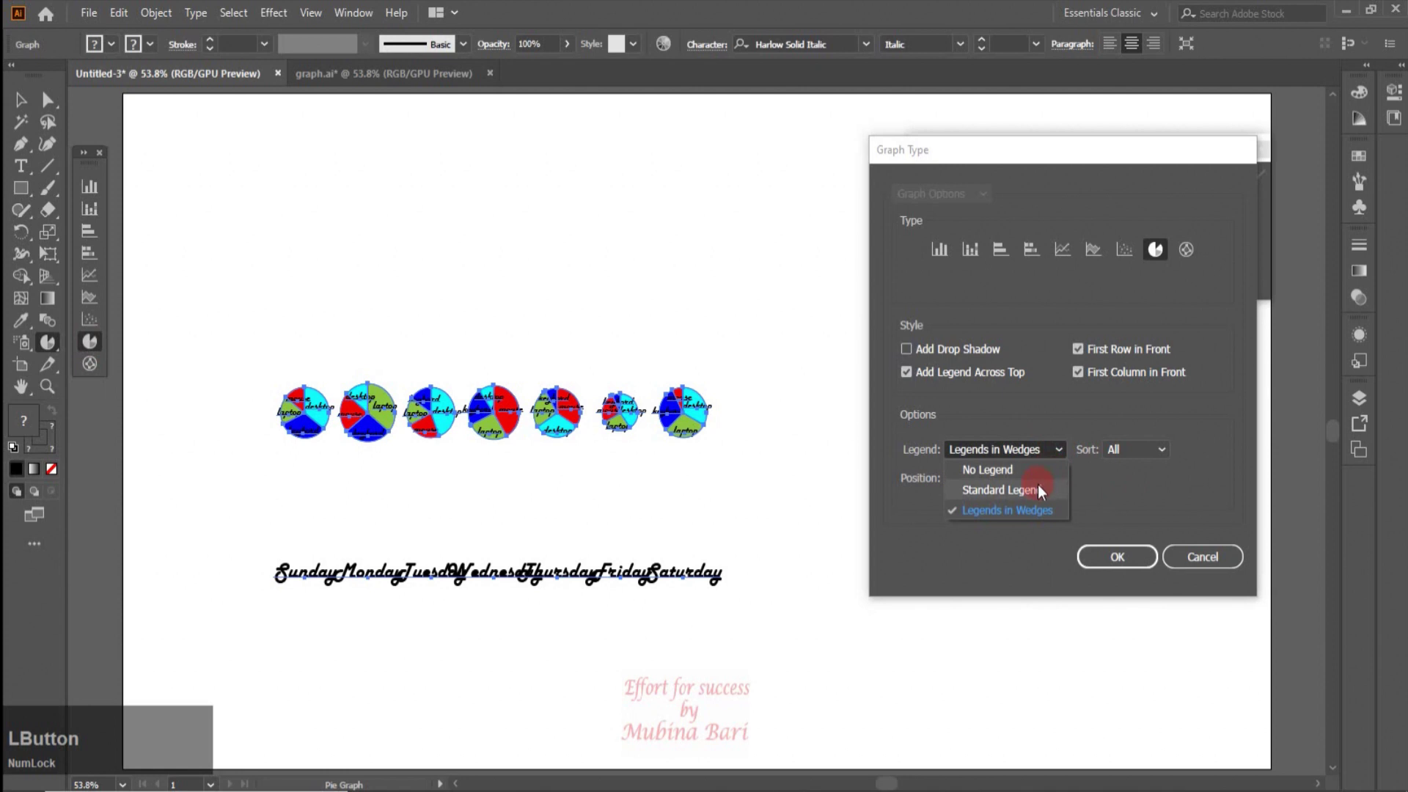
pyautogui.click(1037, 487)
pyautogui.click(1164, 451)
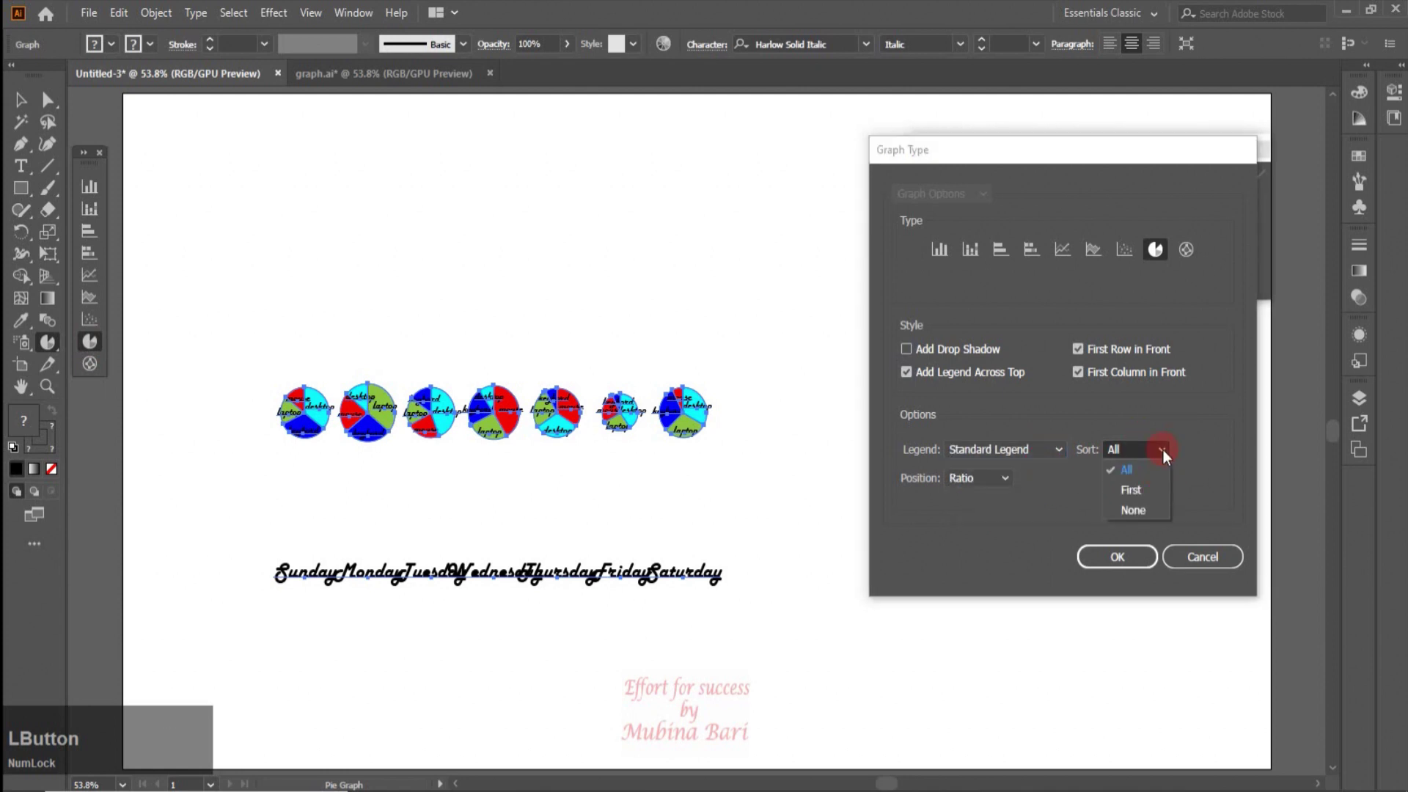
pyautogui.click(1141, 489)
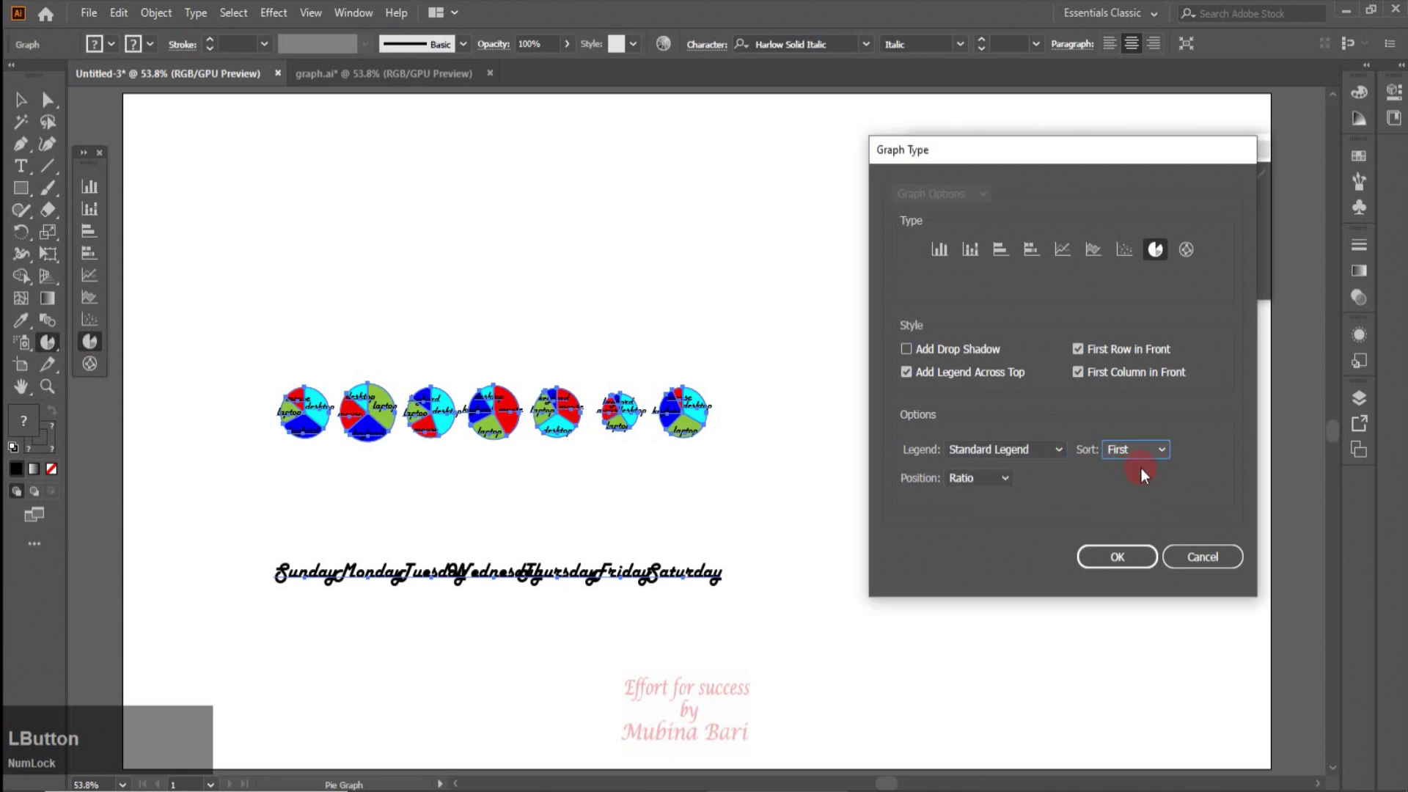
# - Set the pies' position option to Even and apply the pie graph changes
pyautogui.click(1008, 482)
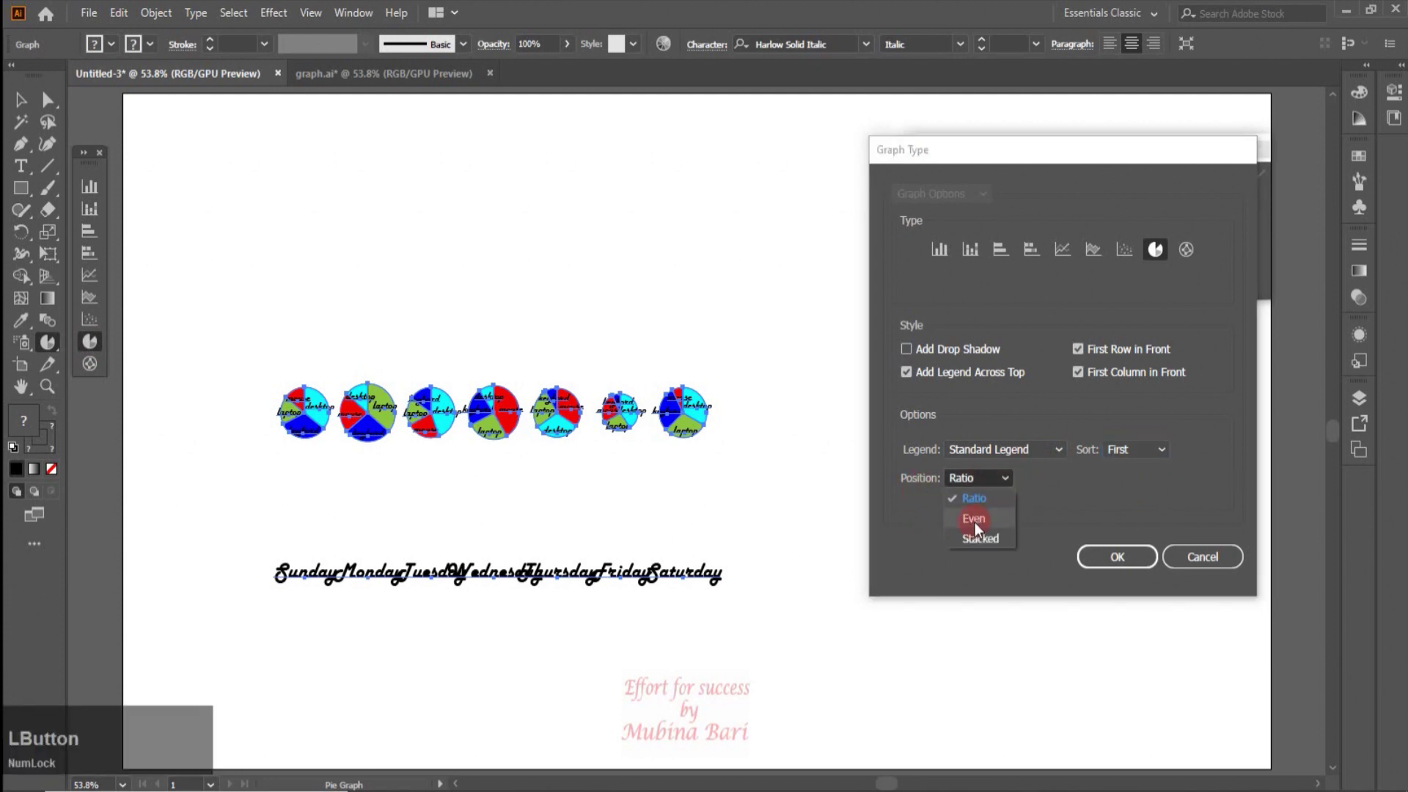
pyautogui.click(975, 522)
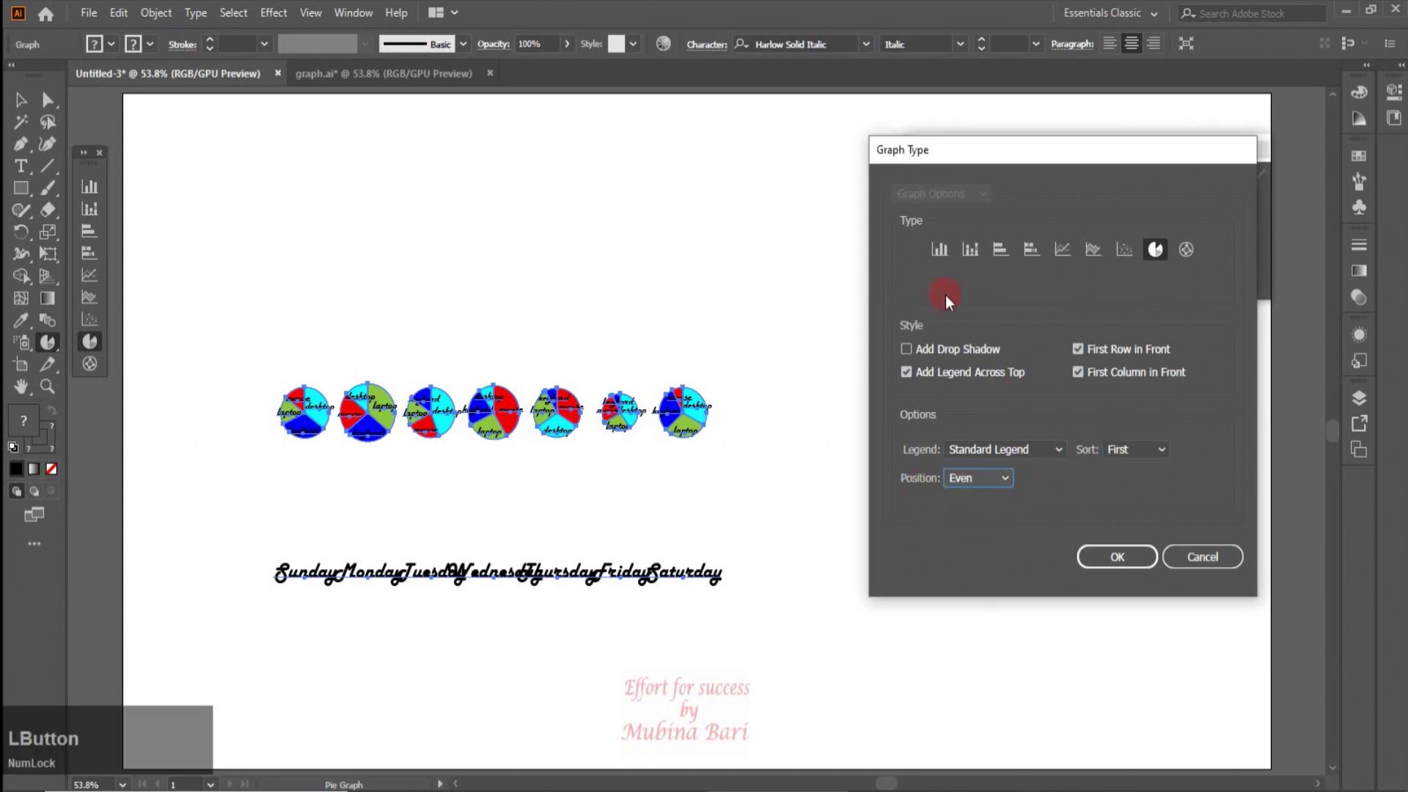
pyautogui.click(1122, 559)
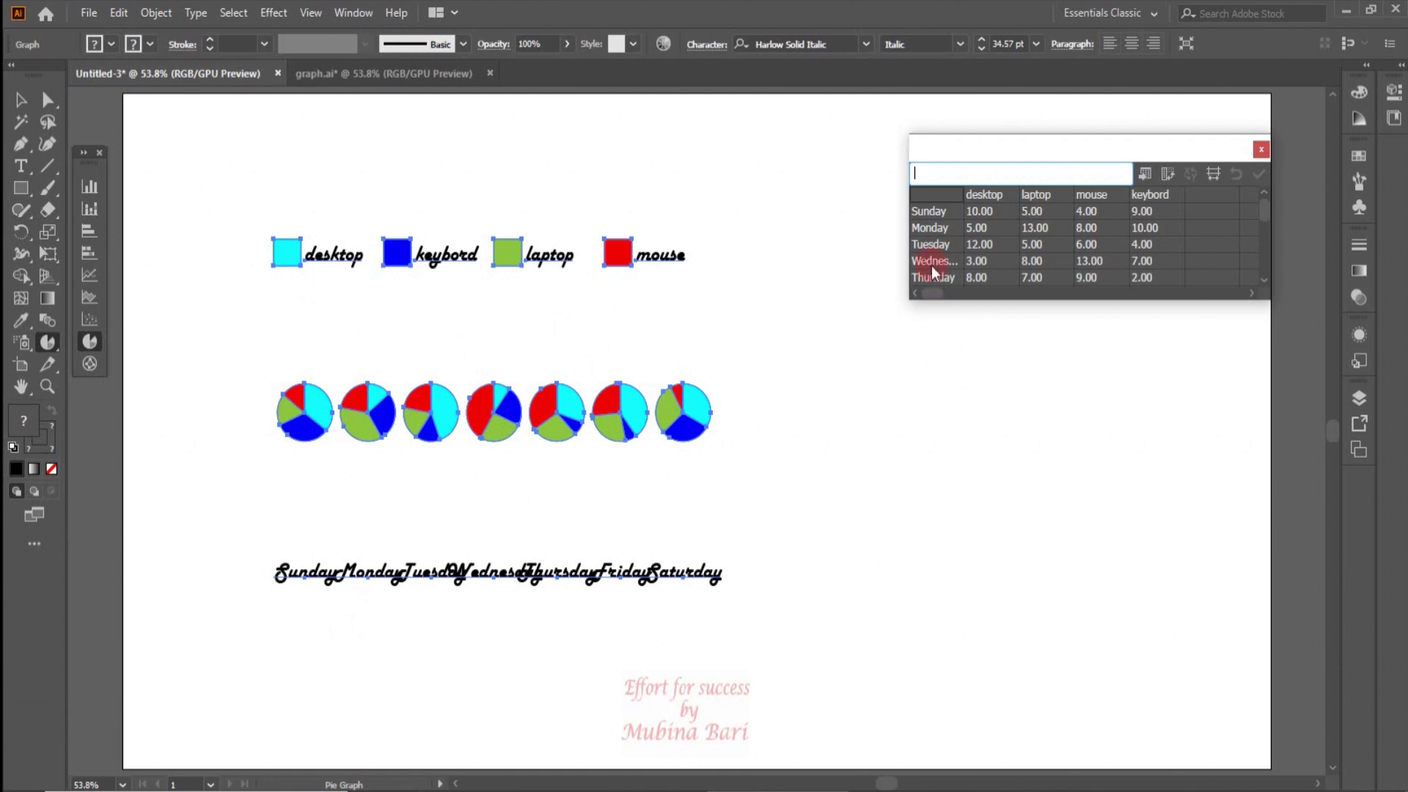
# - Change the pie graph's position option to Stacked and apply it
pyautogui.click(88, 342)
pyautogui.click(86, 342)
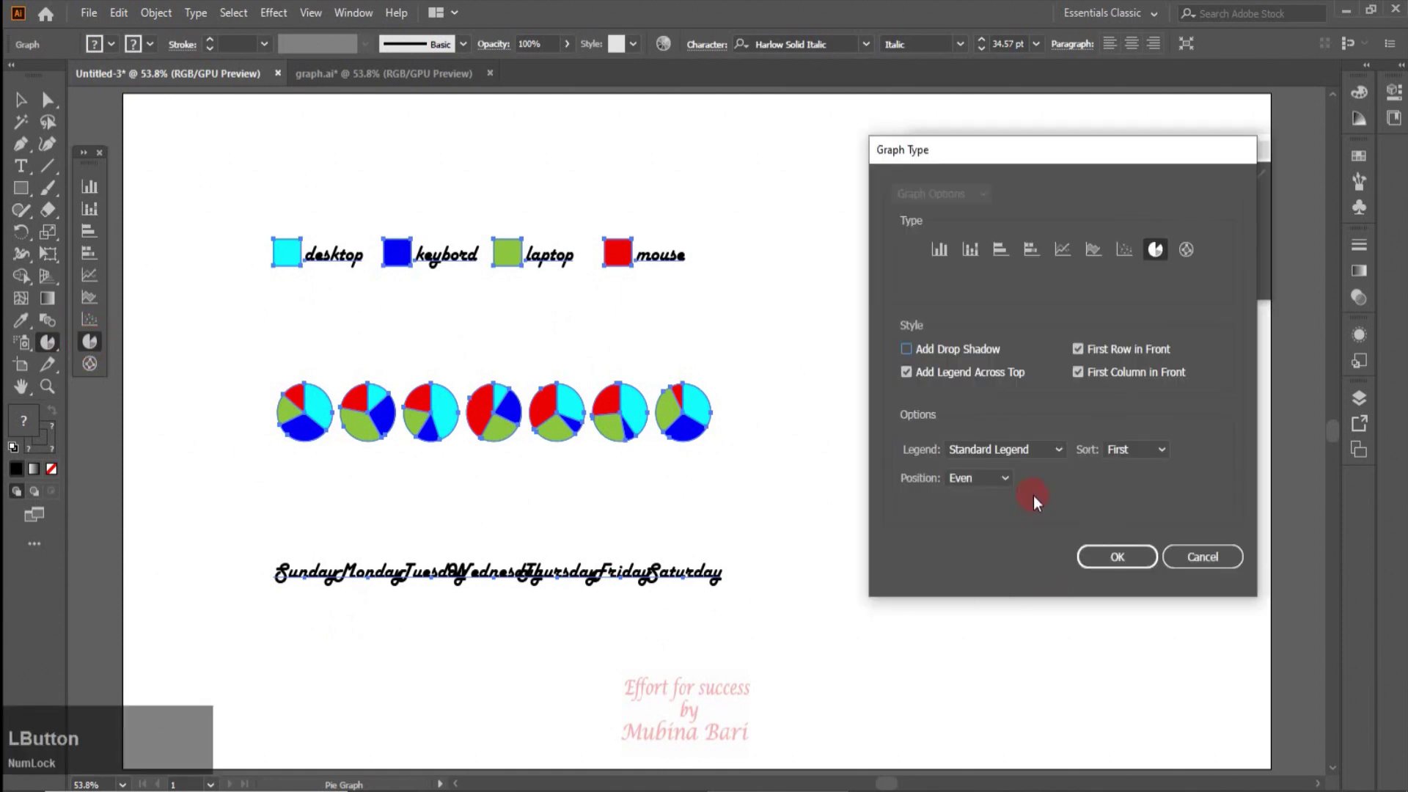
pyautogui.click(1008, 480)
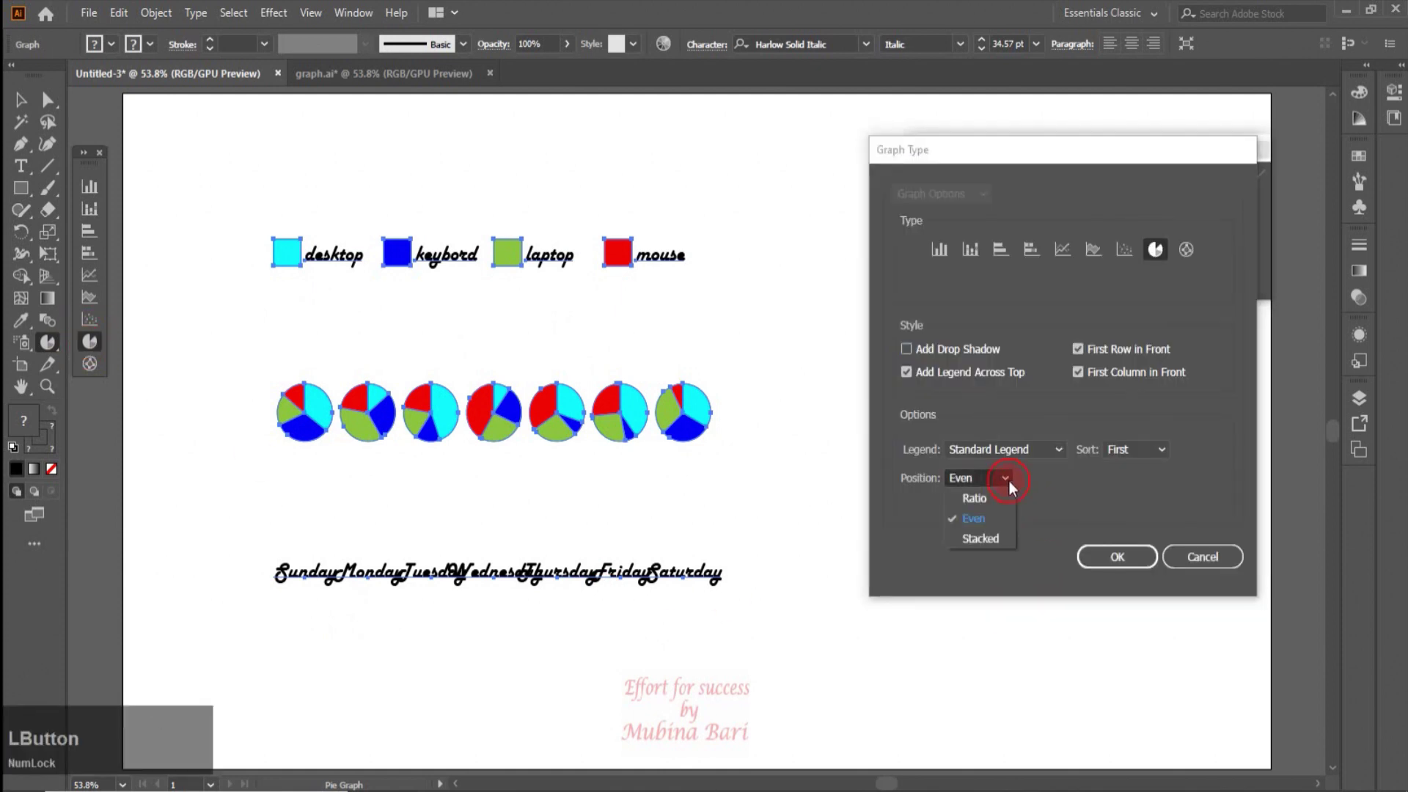
pyautogui.click(990, 540)
pyautogui.click(1091, 554)
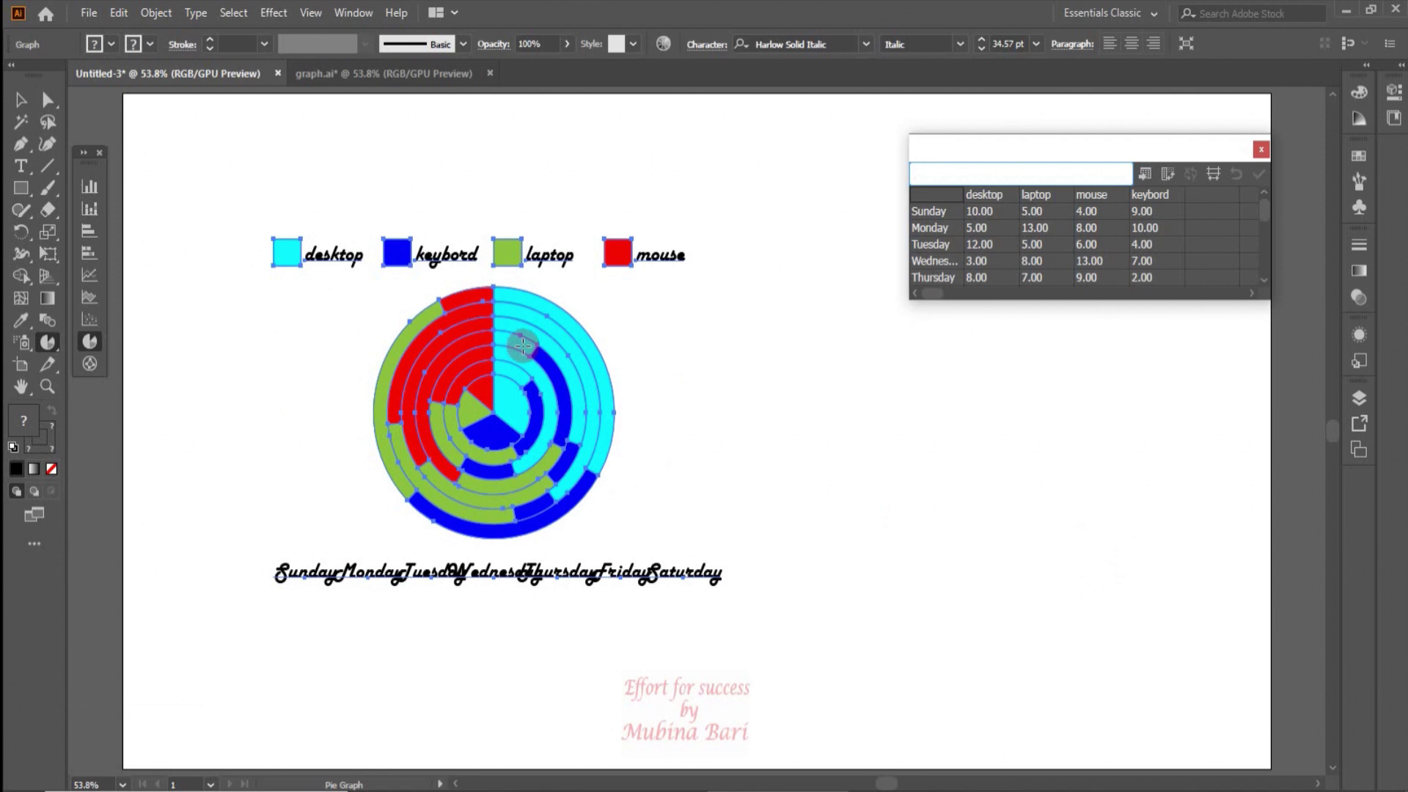
# - Convert the pie graph to a radar graph with Edge-to-Edge Lines and 3 pt Draw Filled Lines enabled, and deselect it
pyautogui.doubleClick(91, 341)
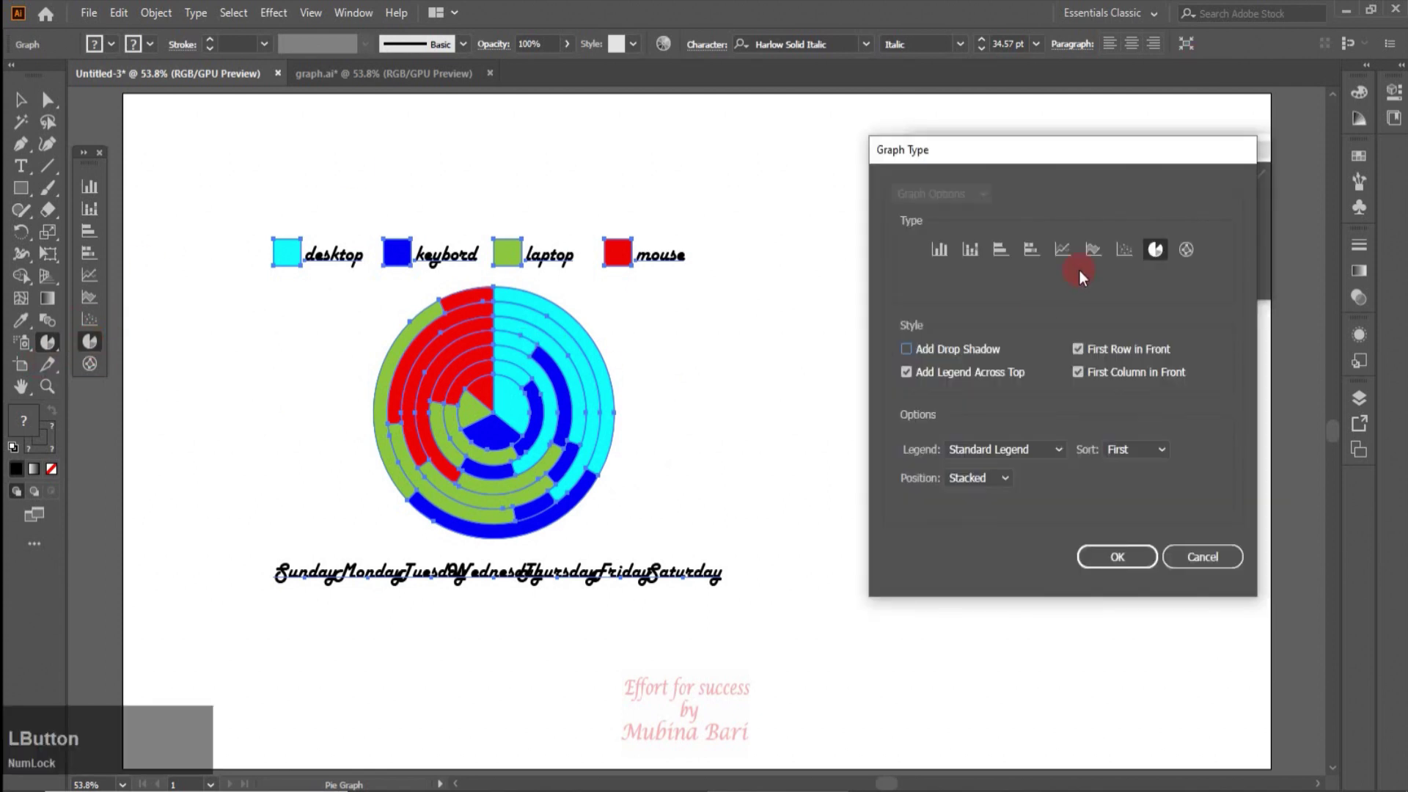
pyautogui.click(1187, 249)
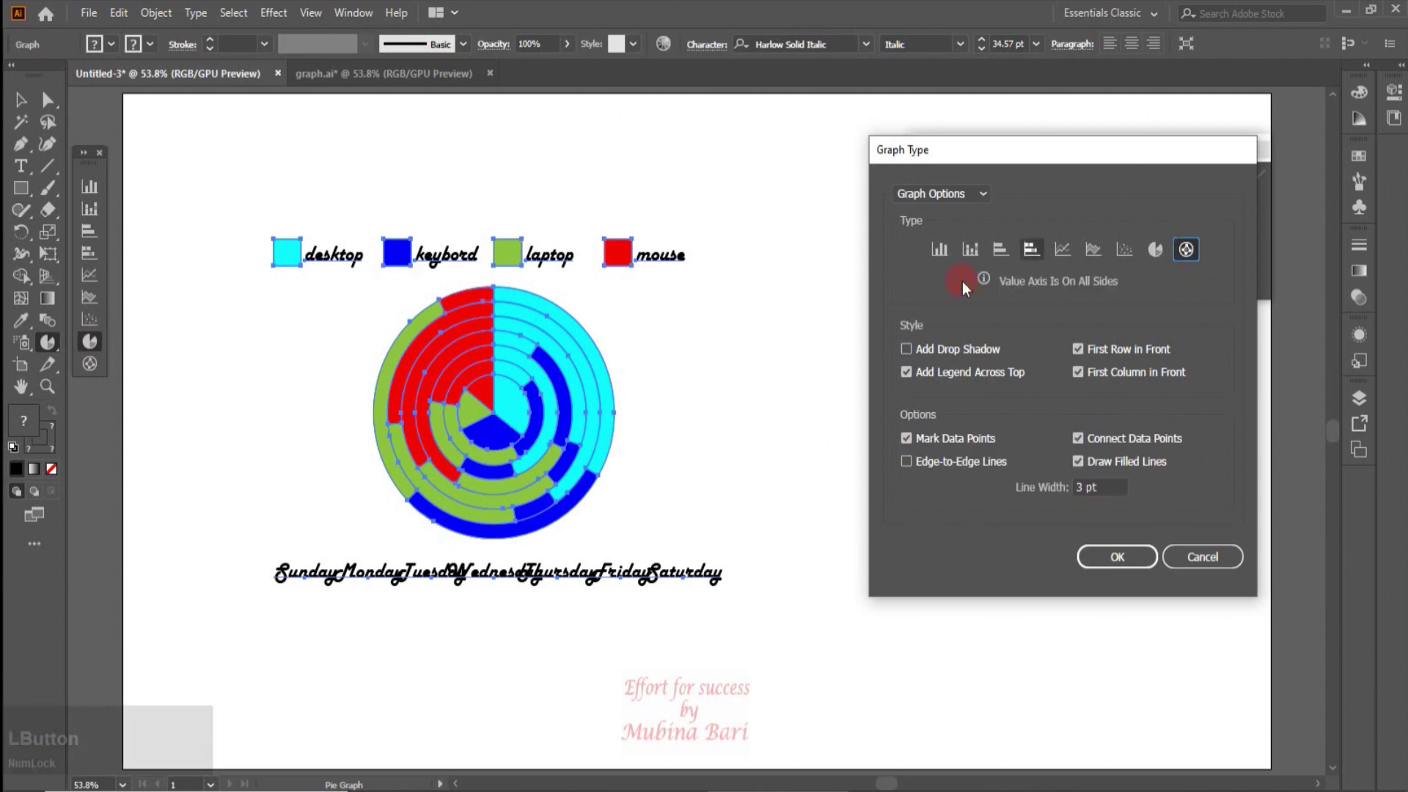
pyautogui.click(972, 439)
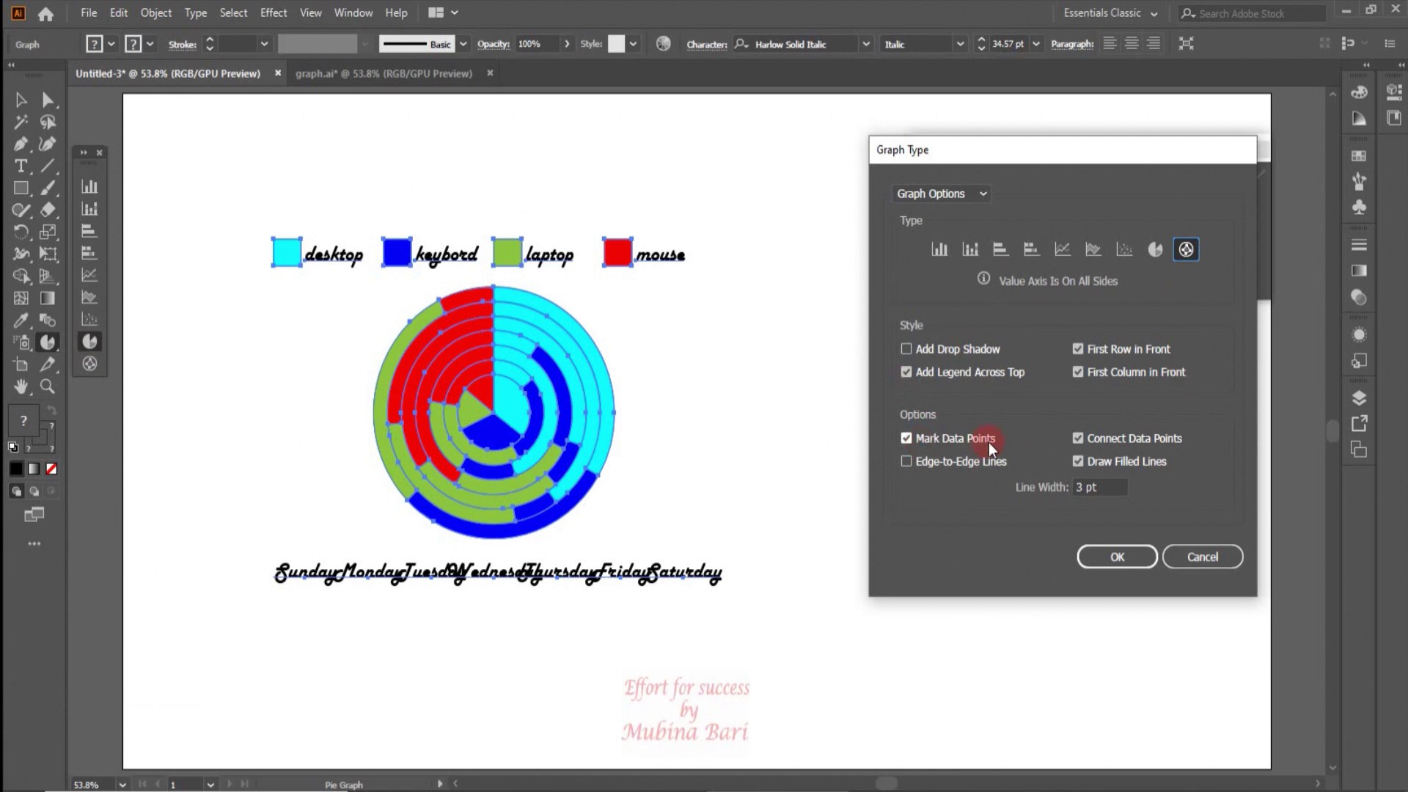
pyautogui.click(1103, 449)
pyautogui.click(906, 463)
pyautogui.click(1122, 563)
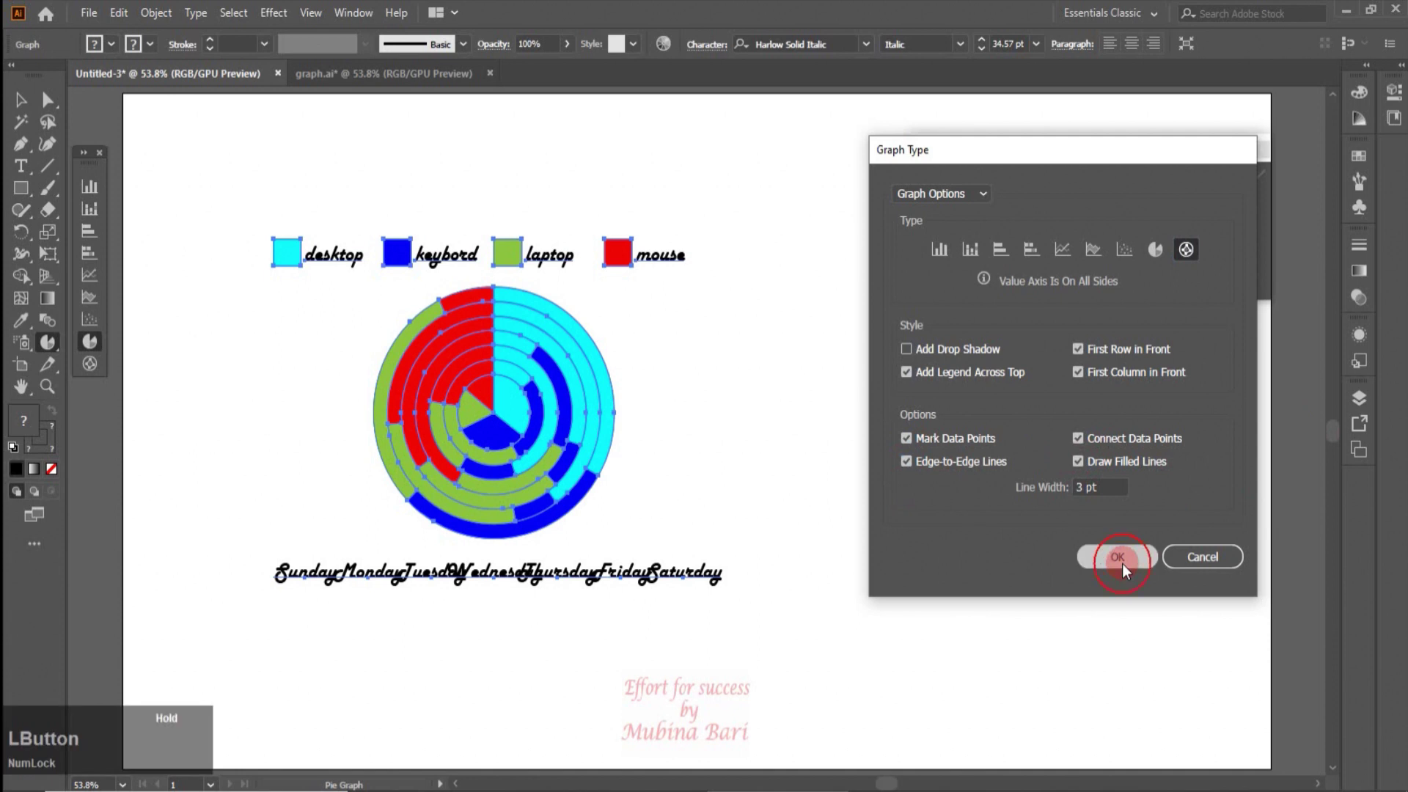
pyautogui.press('v')
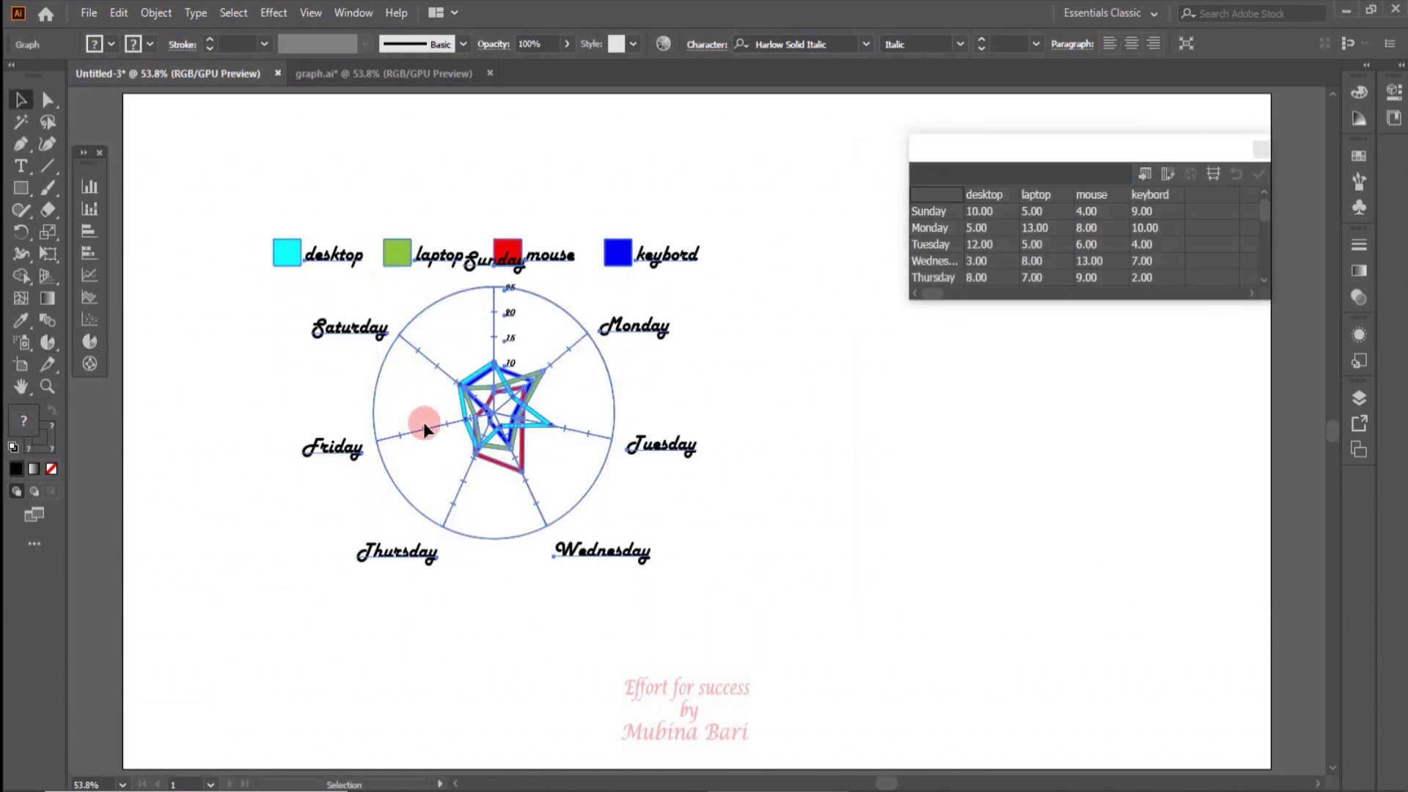
pyautogui.click(450, 443)
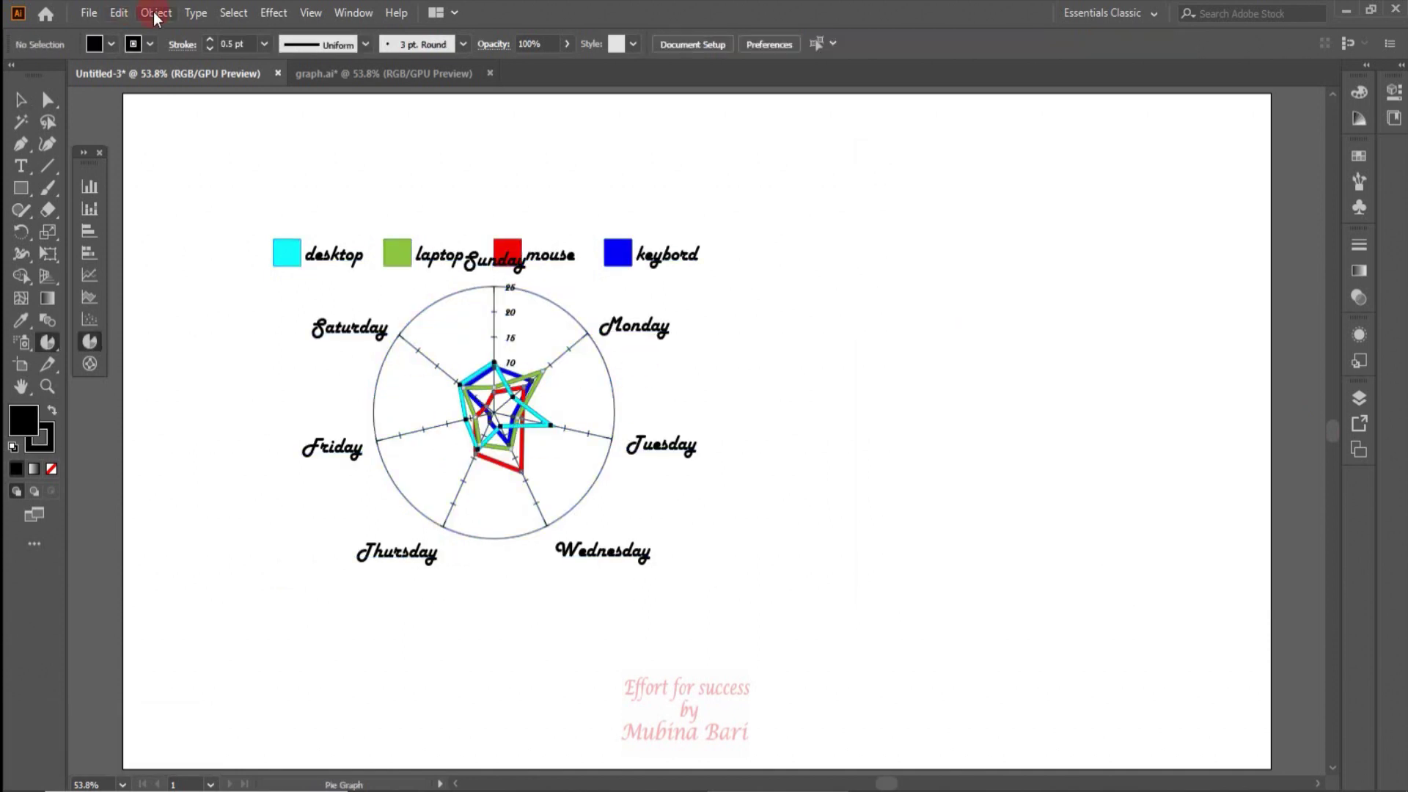
# - Look through the commands available for graph objects
pyautogui.click(154, 12)
pyautogui.moveTo(223, 702)
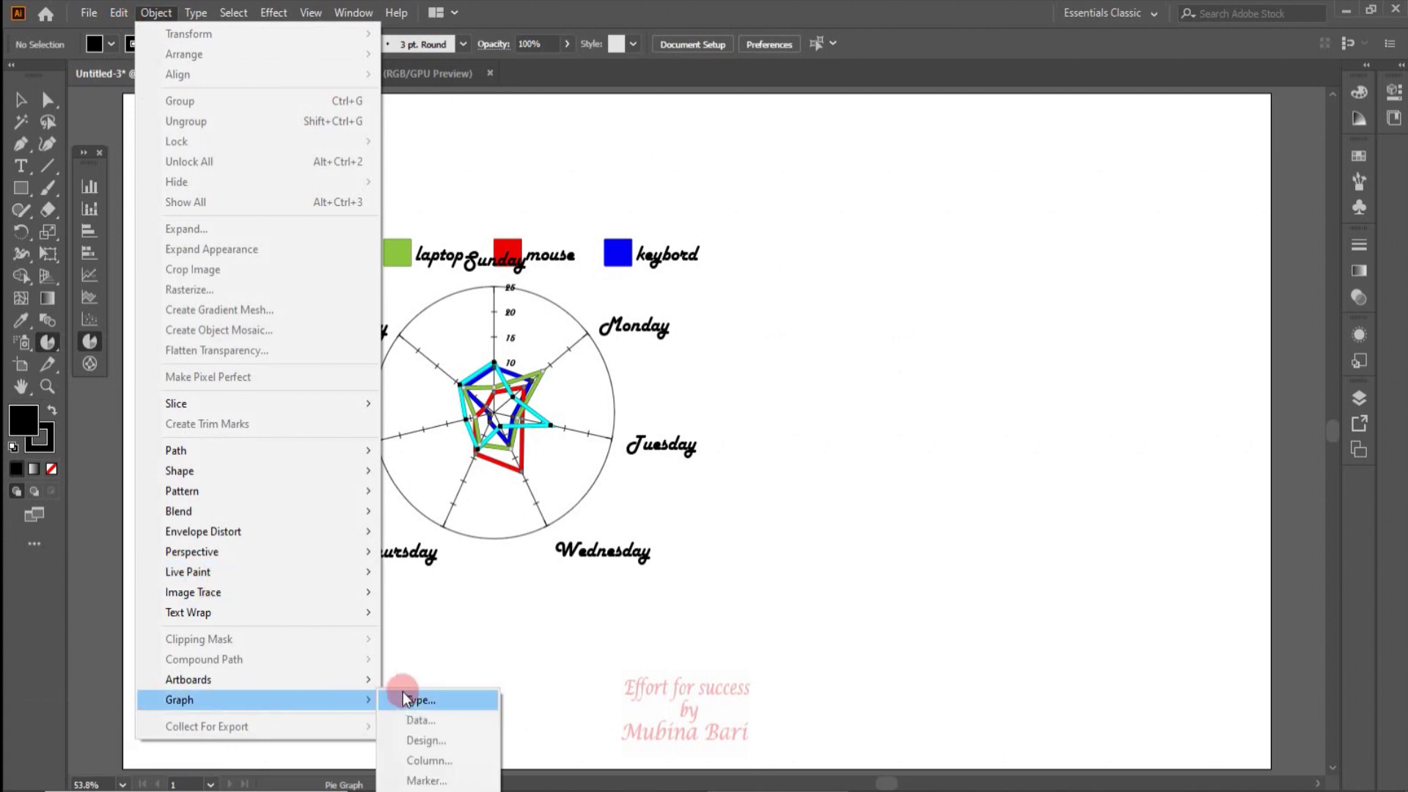